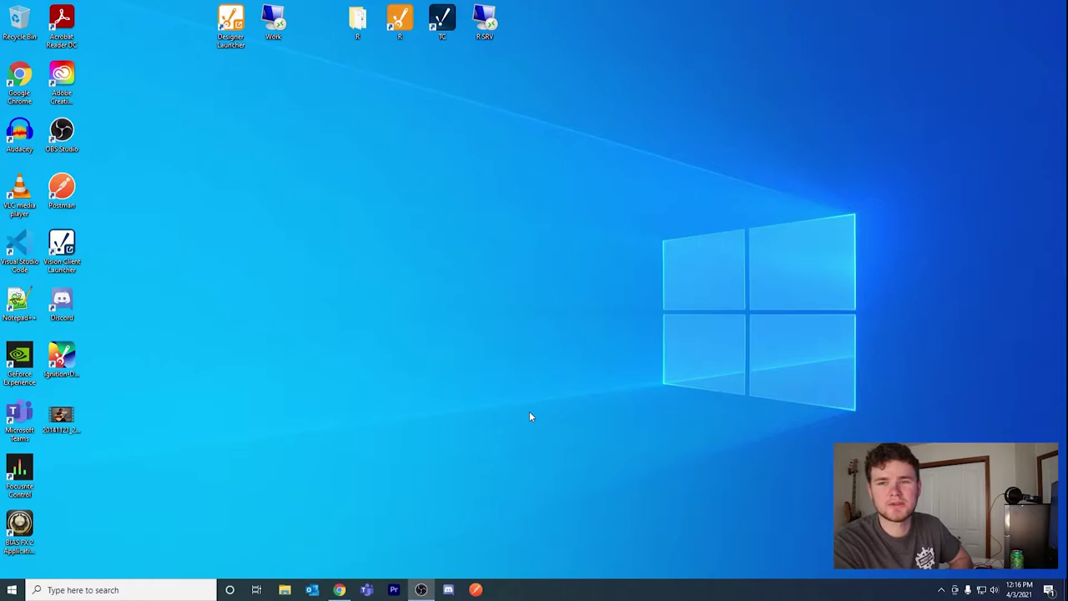
- Bring the Chrome window with the Inductive Automation forum thread to the front
{"action": "left_click", "coordinate": [339, 590]}
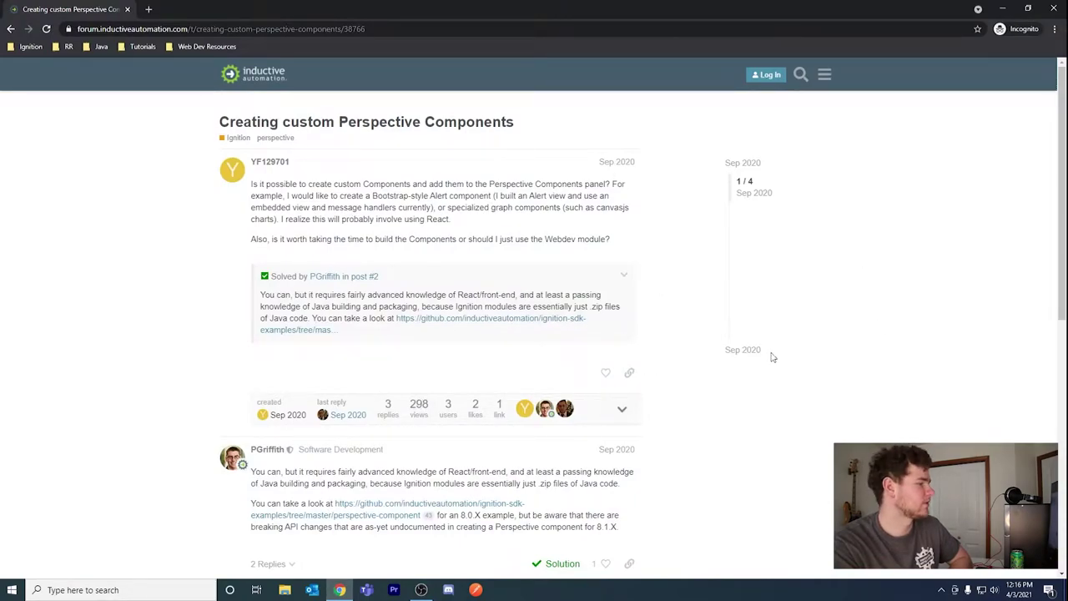
- Scroll to the accepted solution and open its perspective-component GitHub link in a new tab
{"action": "scroll", "coordinate": [757, 353], "scroll_direction": "down", "scroll_amount": 1}
{"action": "scroll", "coordinate": [785, 362], "scroll_direction": "down", "scroll_amount": 3}
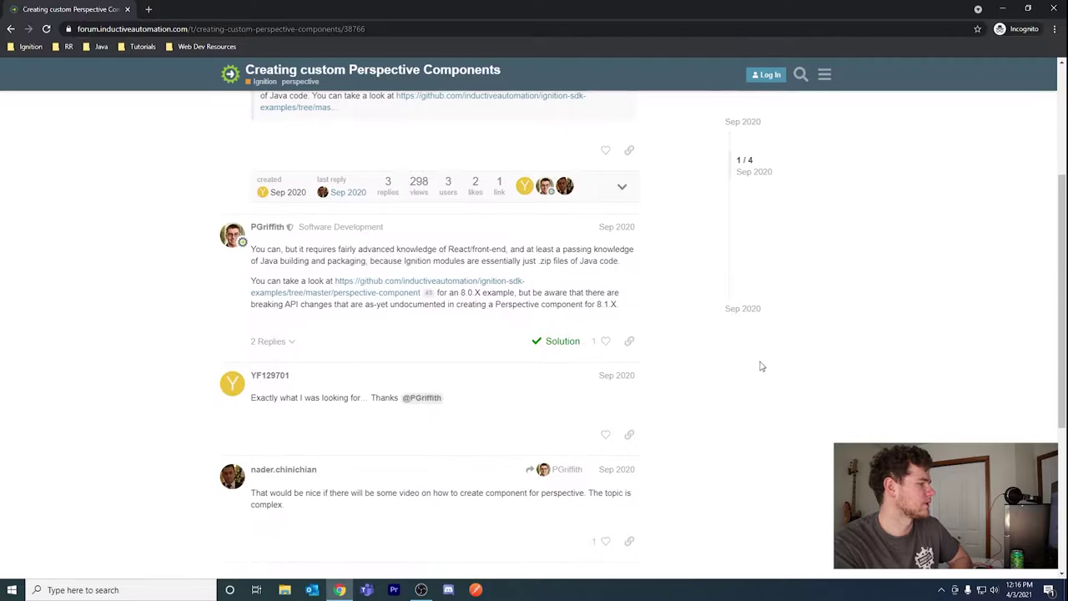
{"action": "scroll", "coordinate": [713, 389], "scroll_direction": "down", "scroll_amount": 1}
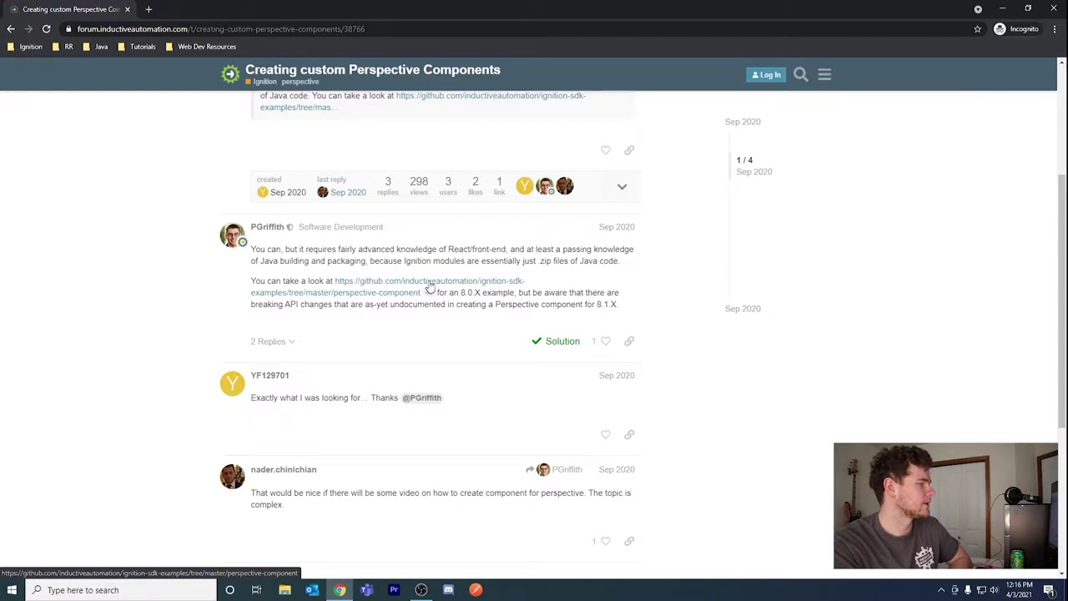
{"action": "middle_click", "coordinate": [460, 284]}
- Switch to the GitHub tab and go up to the ignition-sdk-examples repository root and its readme
{"action": "left_click", "coordinate": [220, 8]}
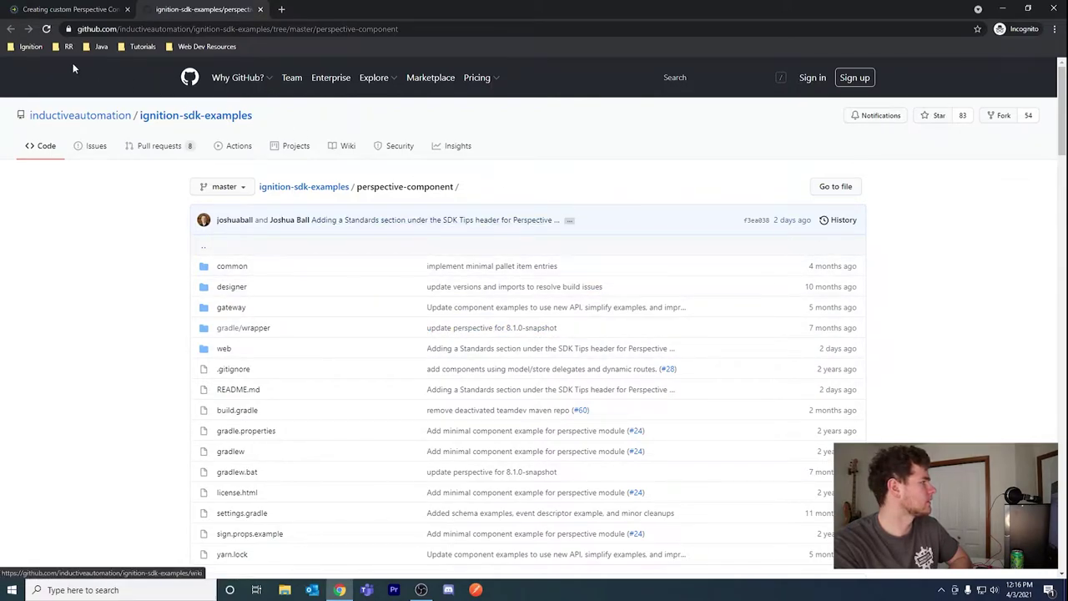
{"action": "scroll", "coordinate": [324, 351], "scroll_direction": "down", "scroll_amount": 1}
{"action": "scroll", "coordinate": [358, 317], "scroll_direction": "down", "scroll_amount": 1}
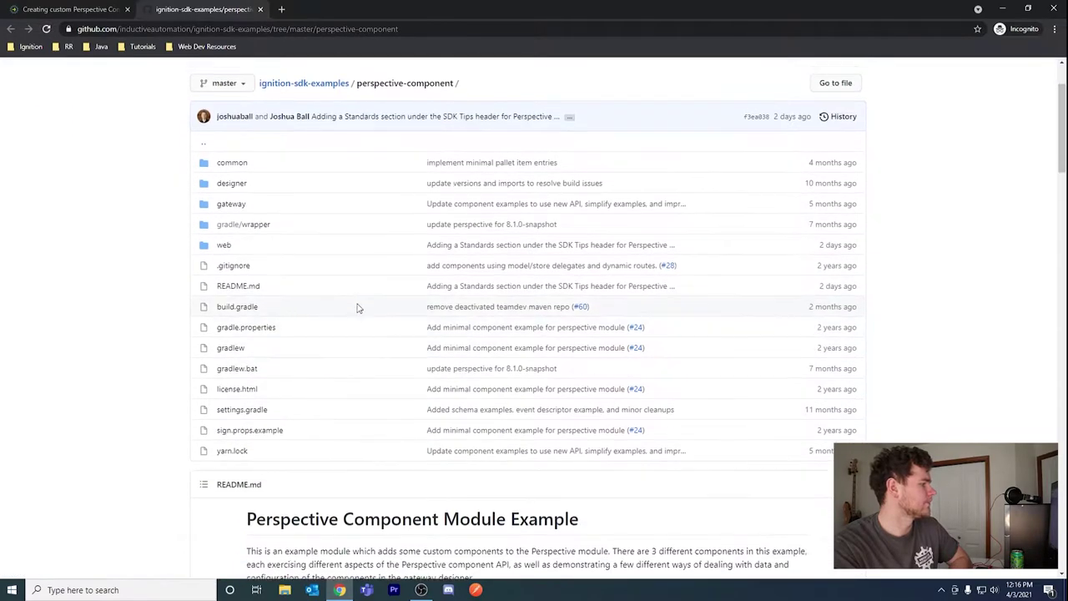
{"action": "scroll", "coordinate": [358, 250], "scroll_direction": "up", "scroll_amount": 2}
{"action": "left_click", "coordinate": [332, 187]}
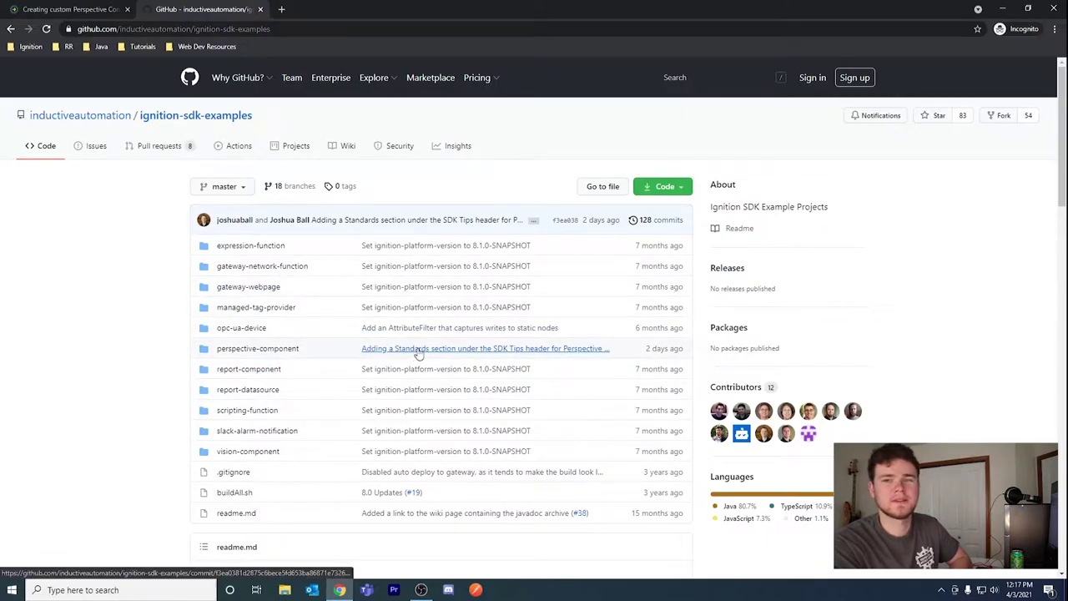
{"action": "scroll", "coordinate": [192, 400], "scroll_direction": "down", "scroll_amount": 2}
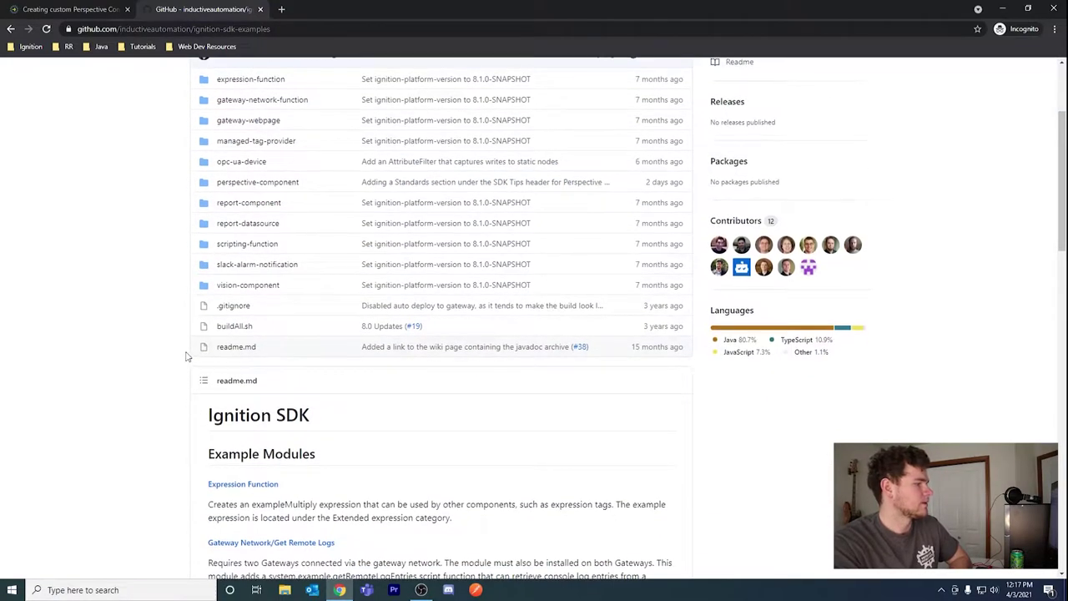
{"action": "scroll", "coordinate": [186, 353], "scroll_direction": "up", "scroll_amount": 1}
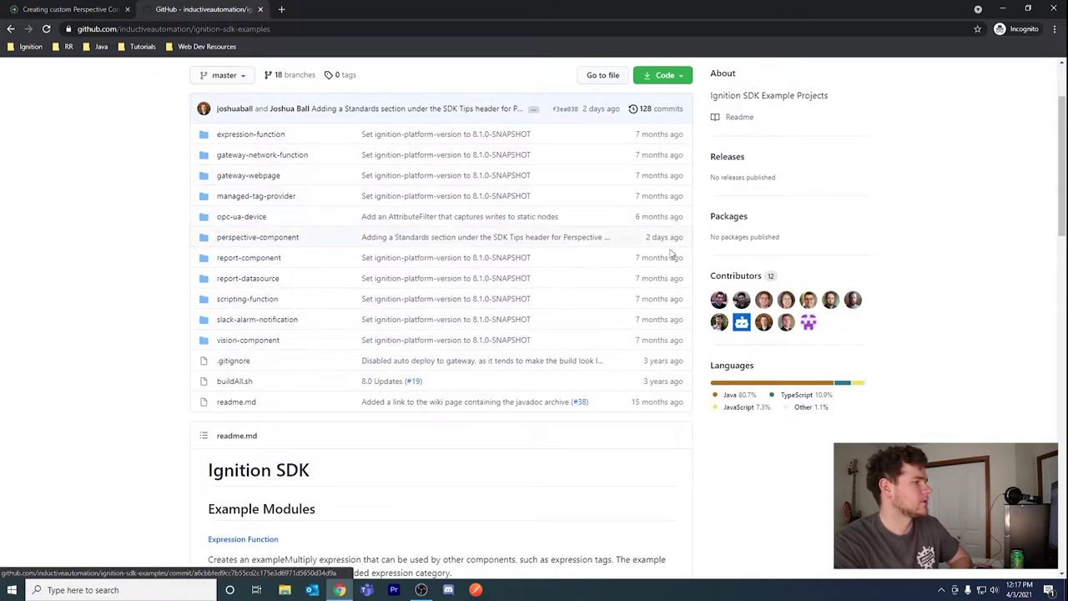
- Open the perspective-component folder and read its README down to Quick Tool Overview and back
{"action": "left_click", "coordinate": [258, 241]}
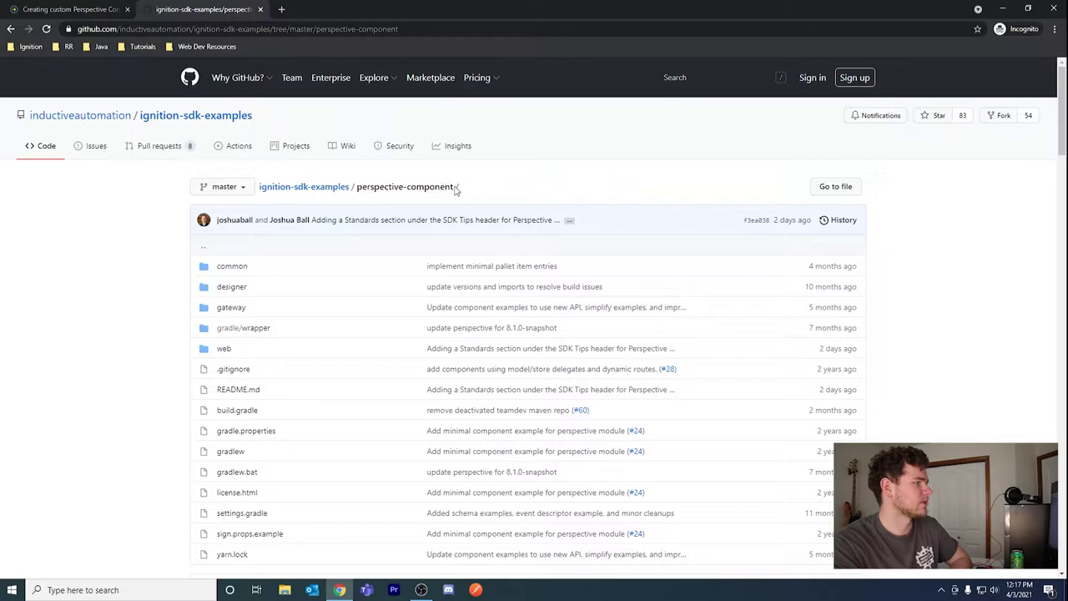
{"action": "scroll", "coordinate": [412, 317], "scroll_direction": "down", "scroll_amount": 2}
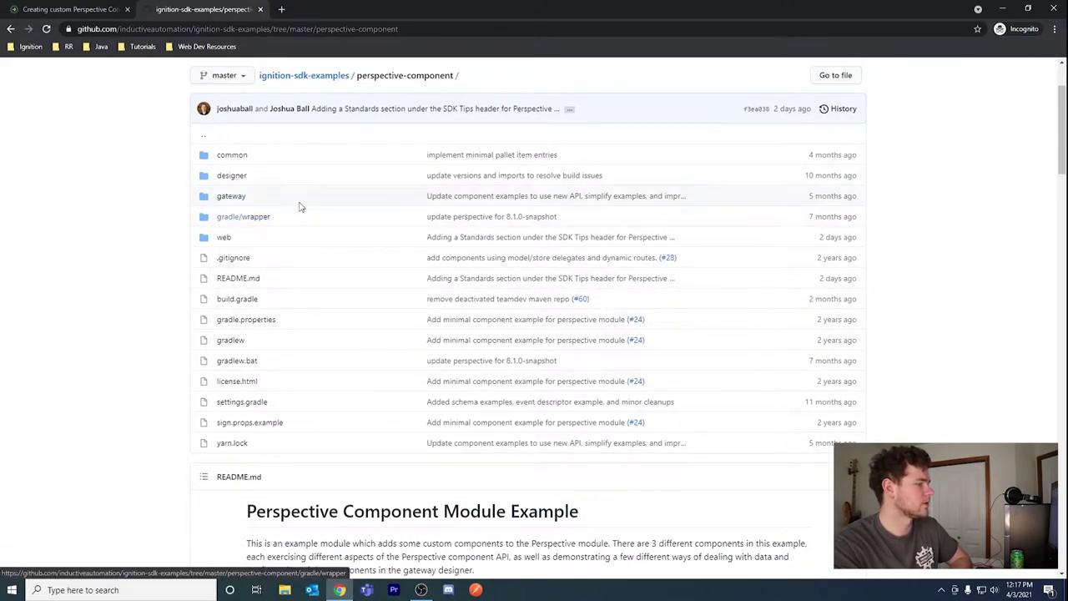
{"action": "scroll", "coordinate": [349, 257], "scroll_direction": "down", "scroll_amount": 9}
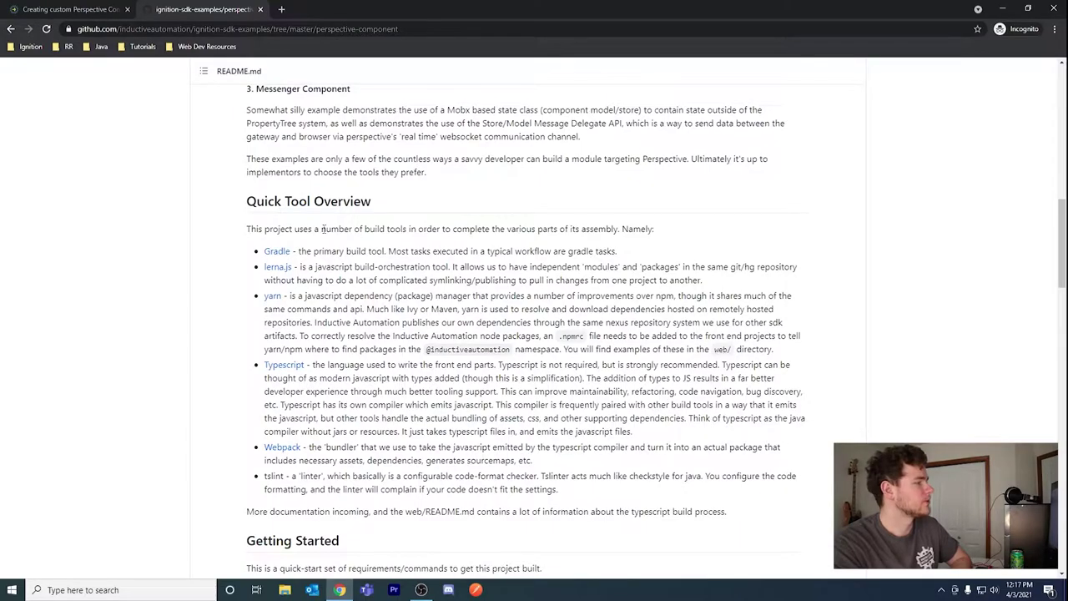
{"action": "scroll", "coordinate": [323, 229], "scroll_direction": "up", "scroll_amount": 7}
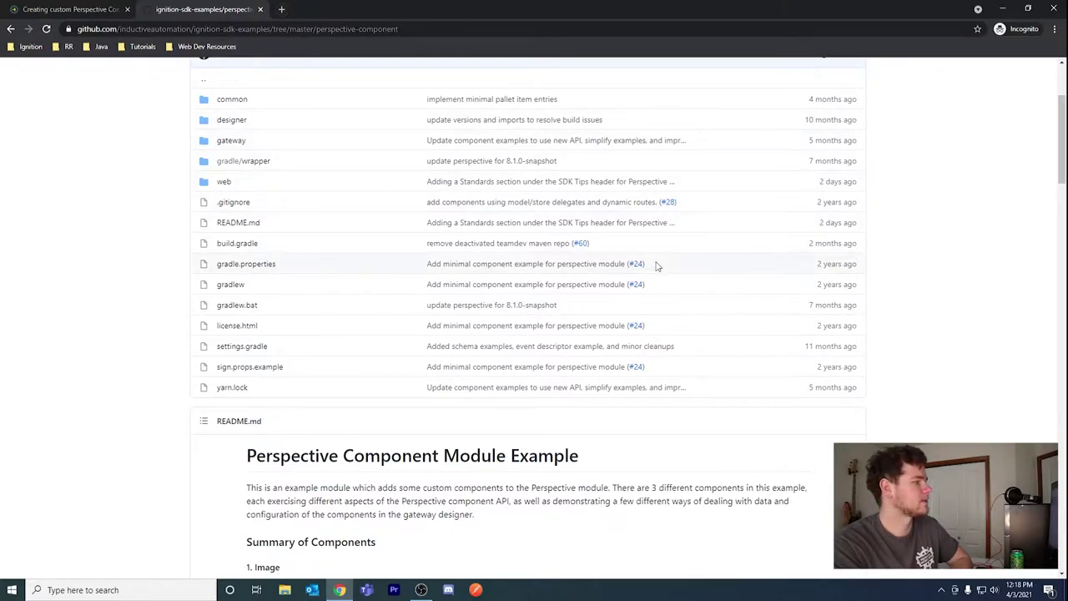
{"action": "scroll", "coordinate": [656, 266], "scroll_direction": "up", "scroll_amount": 2}
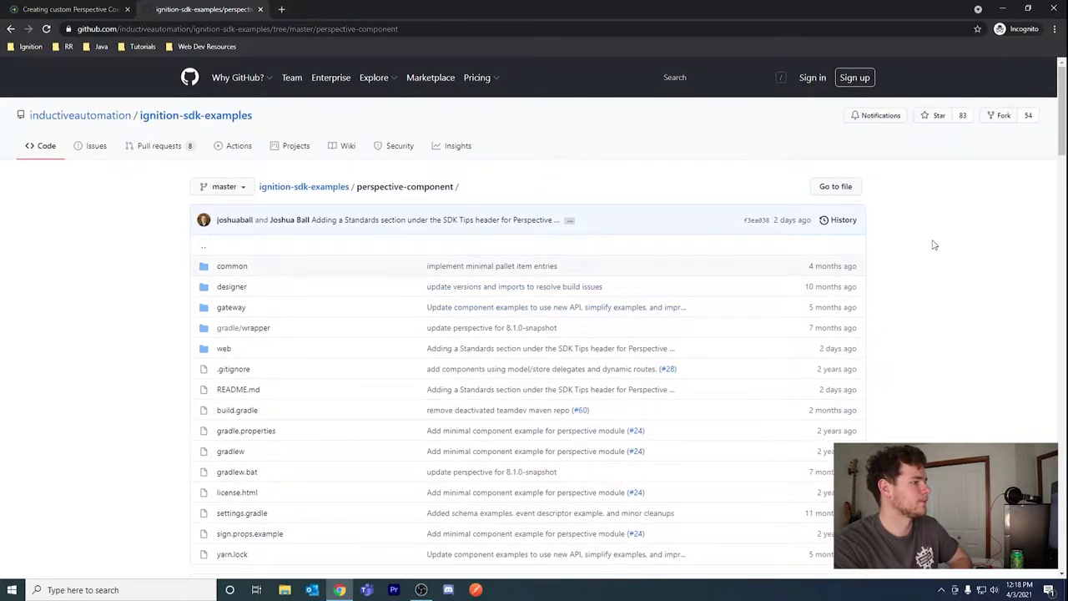
- Return to the ignition-sdk-examples root and view the Code dropdown's Clone and Download ZIP options
{"action": "left_click", "coordinate": [326, 187]}
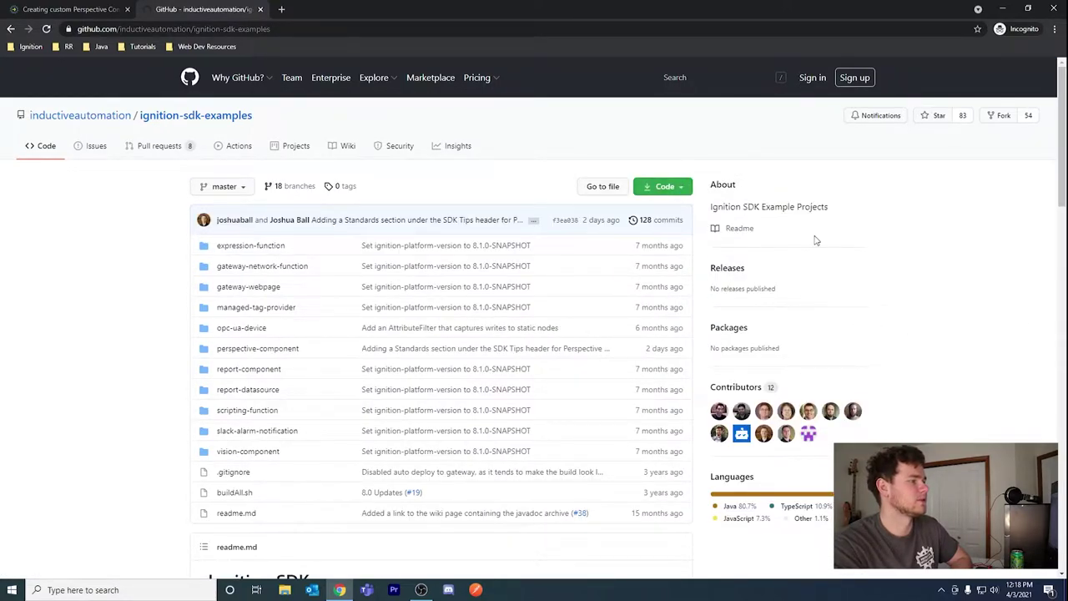
{"action": "left_click", "coordinate": [685, 189]}
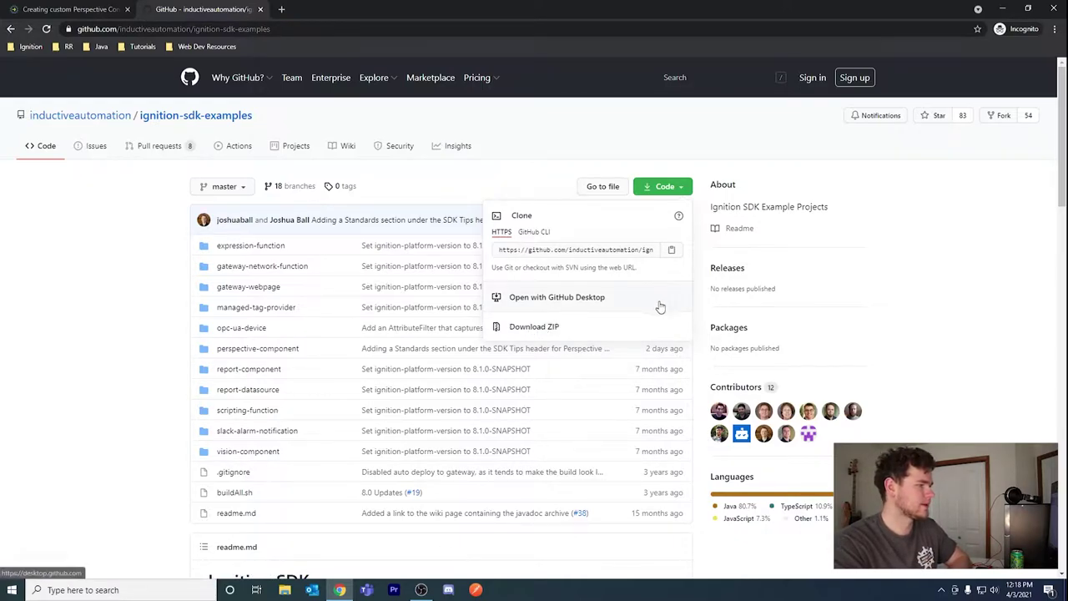
{"action": "left_click", "coordinate": [900, 288]}
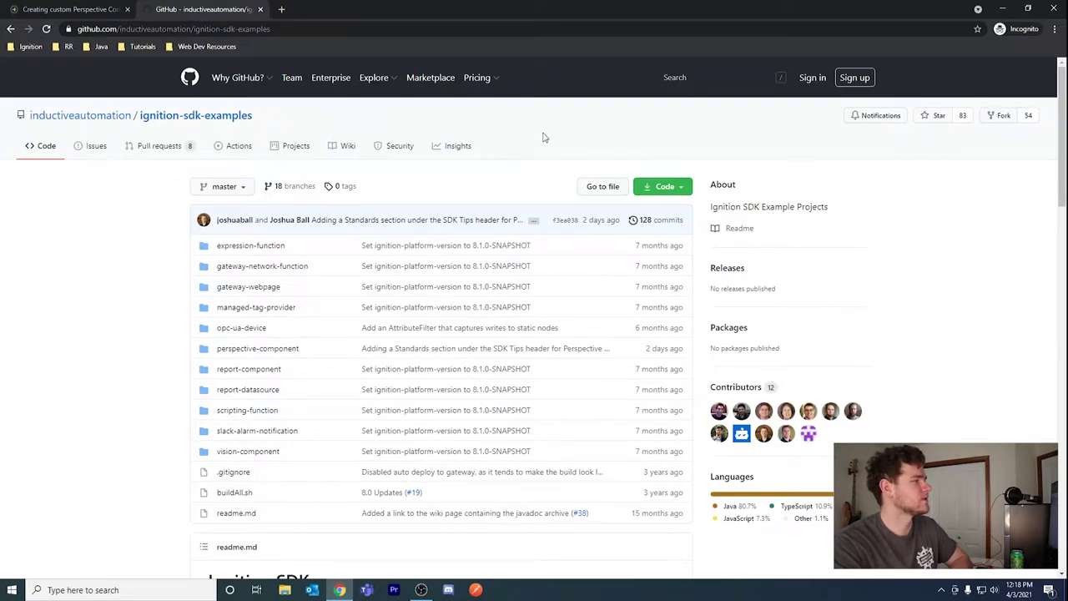
- Search Google for 'download git' in a new tab and go to the git-scm.com Downloads page
{"action": "left_click", "coordinate": [283, 10]}
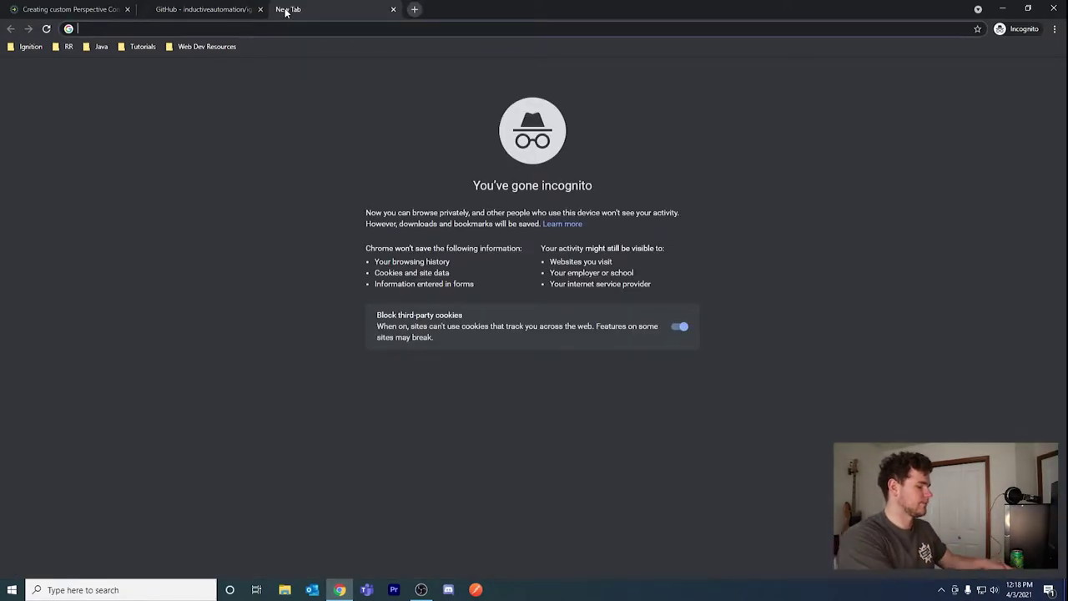
{"action": "type", "text": "gi"}
{"action": "key", "text": "BackSpace"}
{"action": "key", "text": "BackSpace"}
{"action": "key", "text": "BackSpace"}
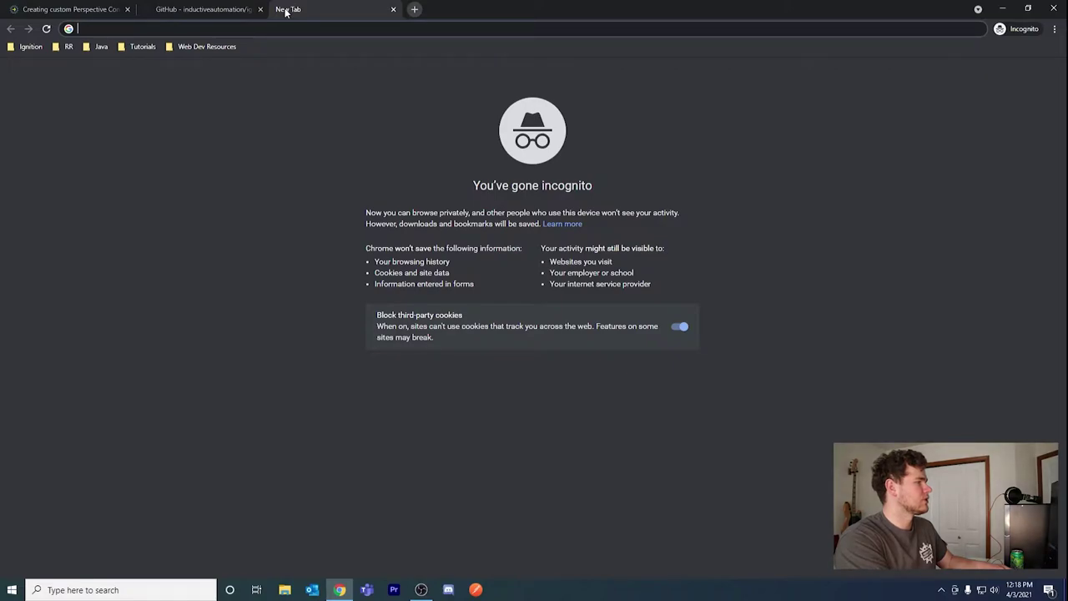
{"action": "type", "text": "download git"}
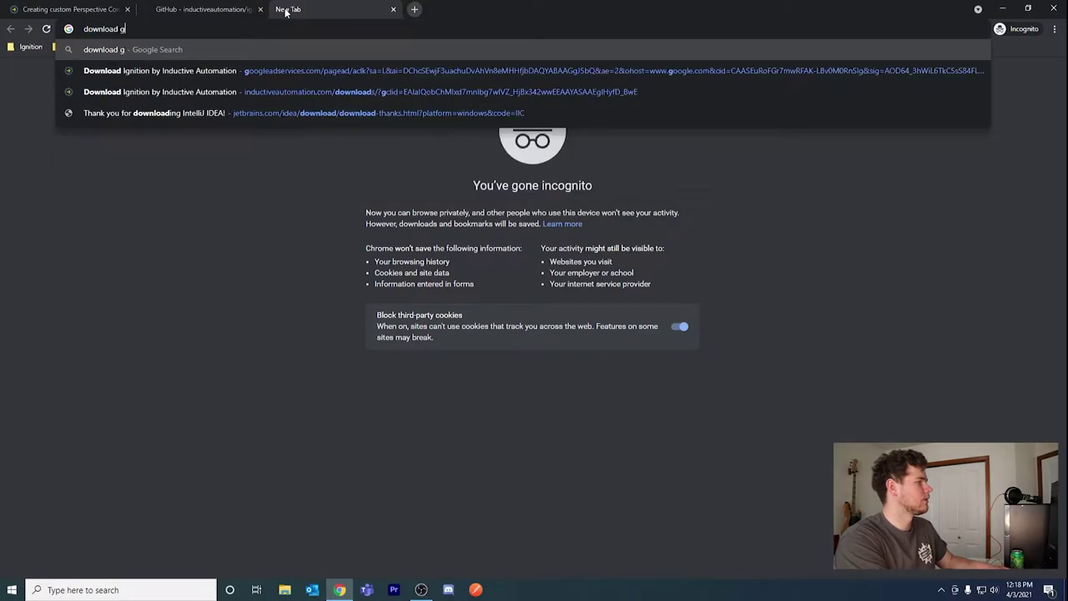
{"action": "key", "text": "Return"}
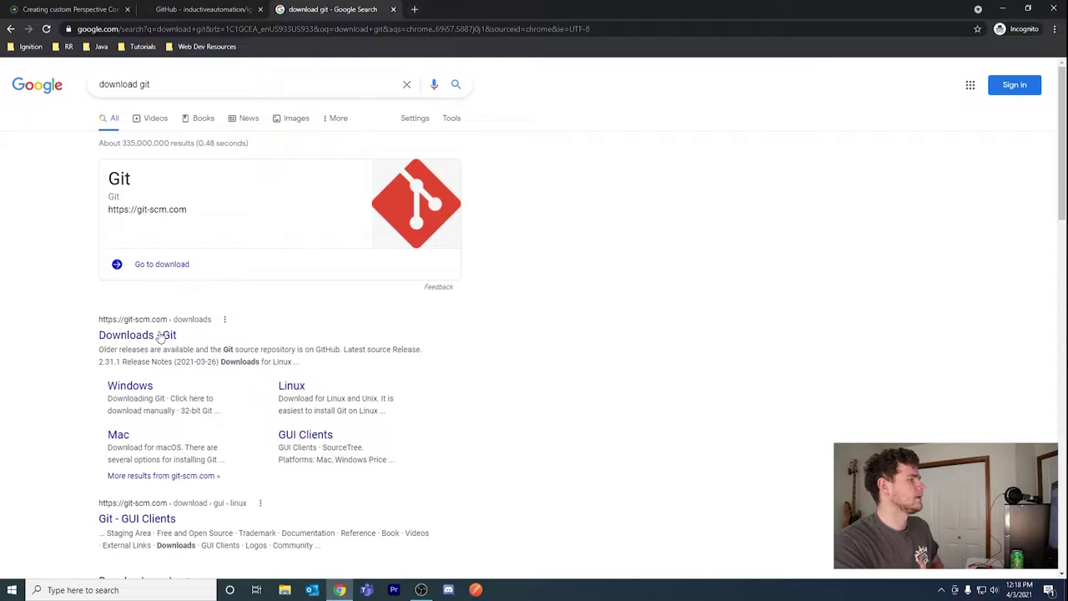
{"action": "left_click", "coordinate": [167, 269]}
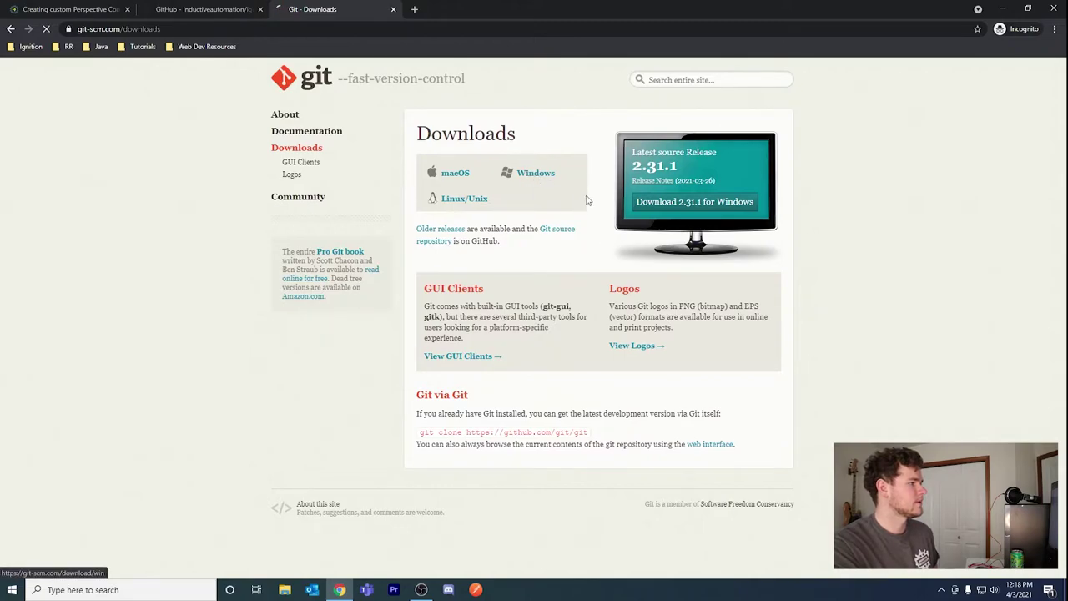
- Download the Git-2.31.1-64-bit.exe Windows installer and run it
{"action": "left_click", "coordinate": [530, 176]}
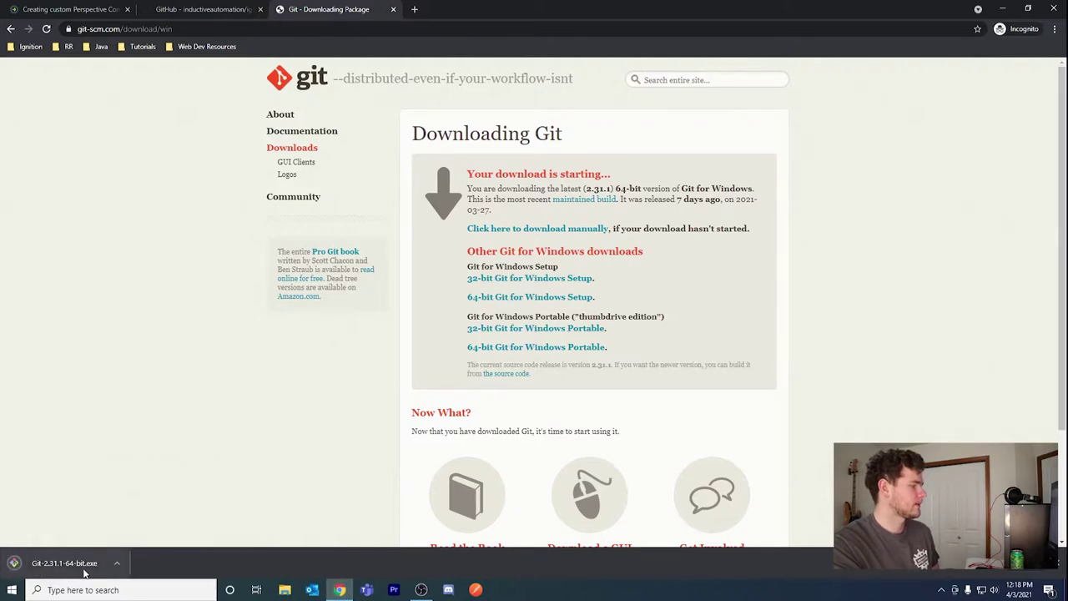
{"action": "left_click", "coordinate": [86, 568]}
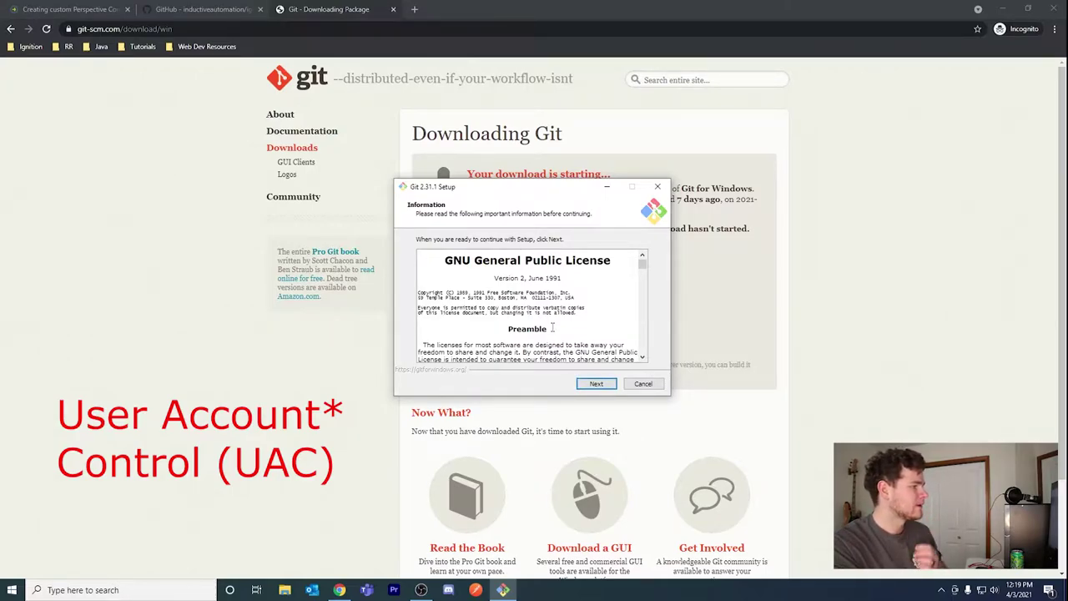
- Install Git into the existing C:\Program Files\Git folder without Git GUI Here, keeping the default Start Menu folder
{"action": "left_click", "coordinate": [584, 383]}
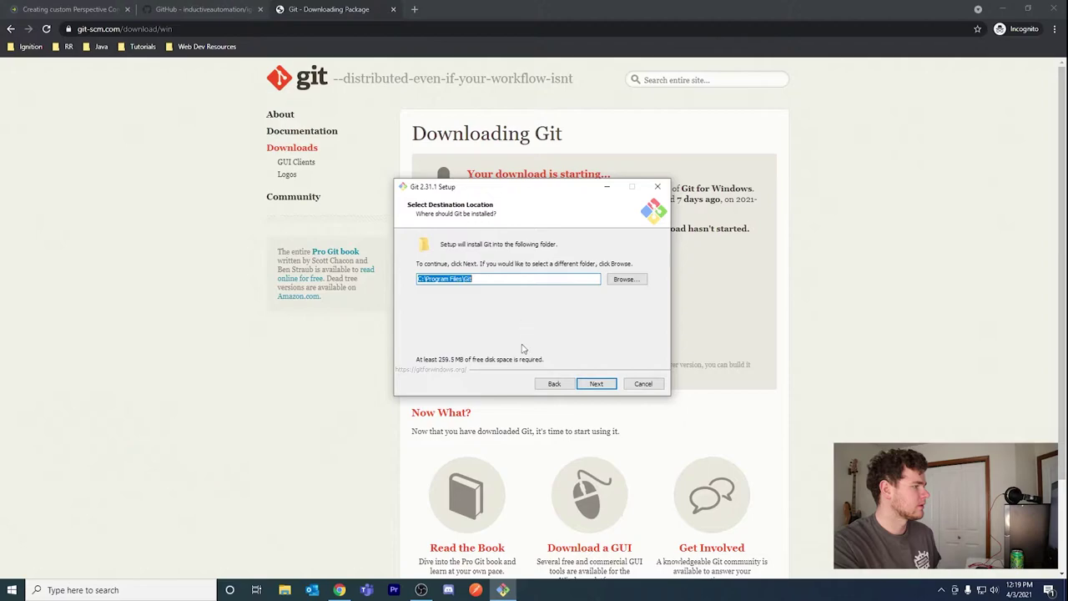
{"action": "left_click", "coordinate": [584, 387]}
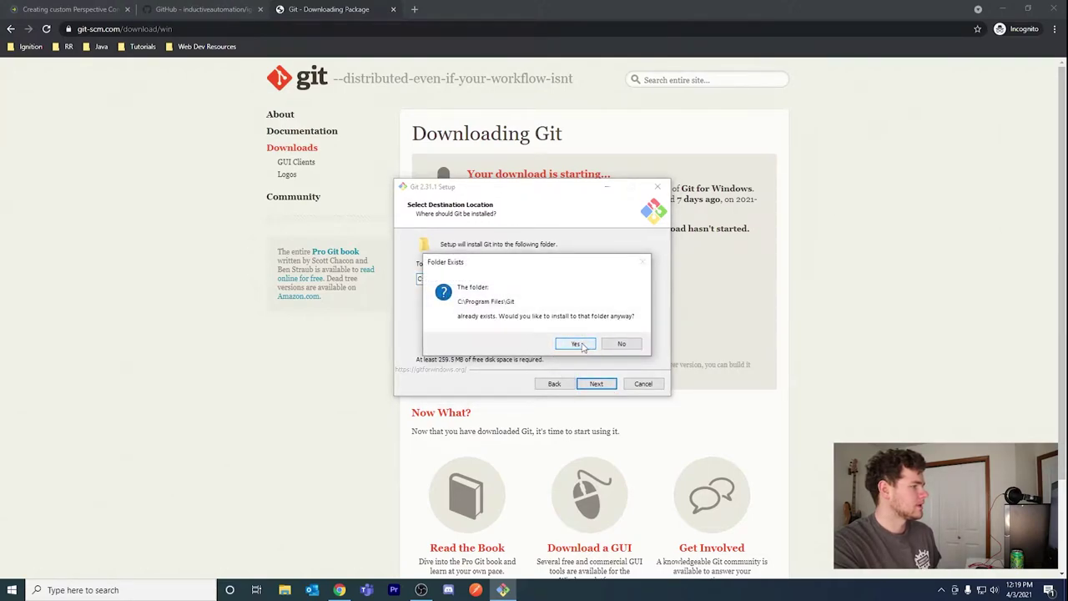
{"action": "left_click", "coordinate": [579, 345]}
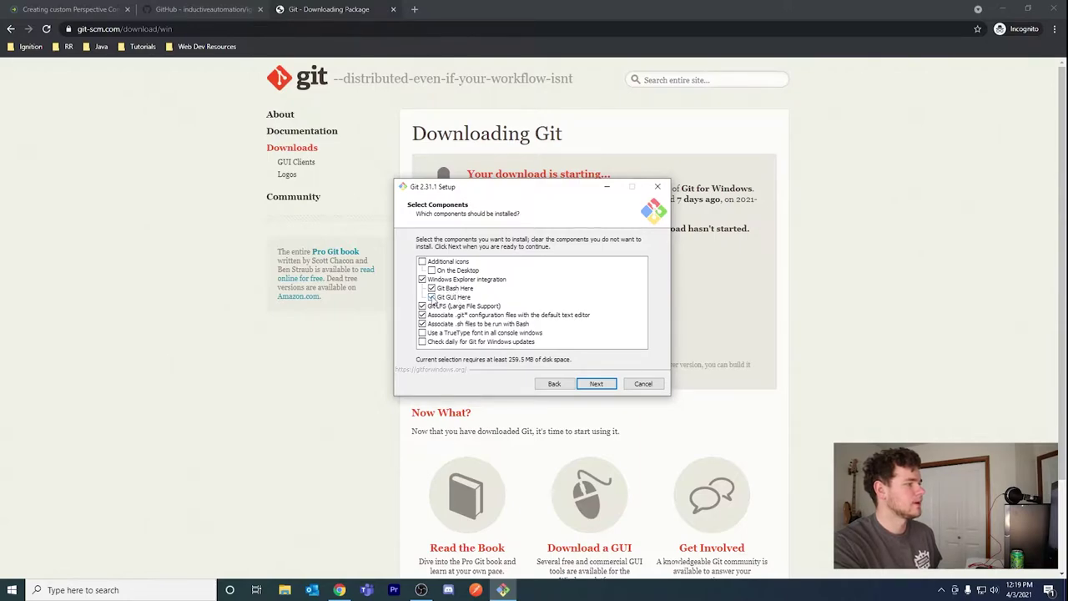
{"action": "left_click", "coordinate": [432, 297]}
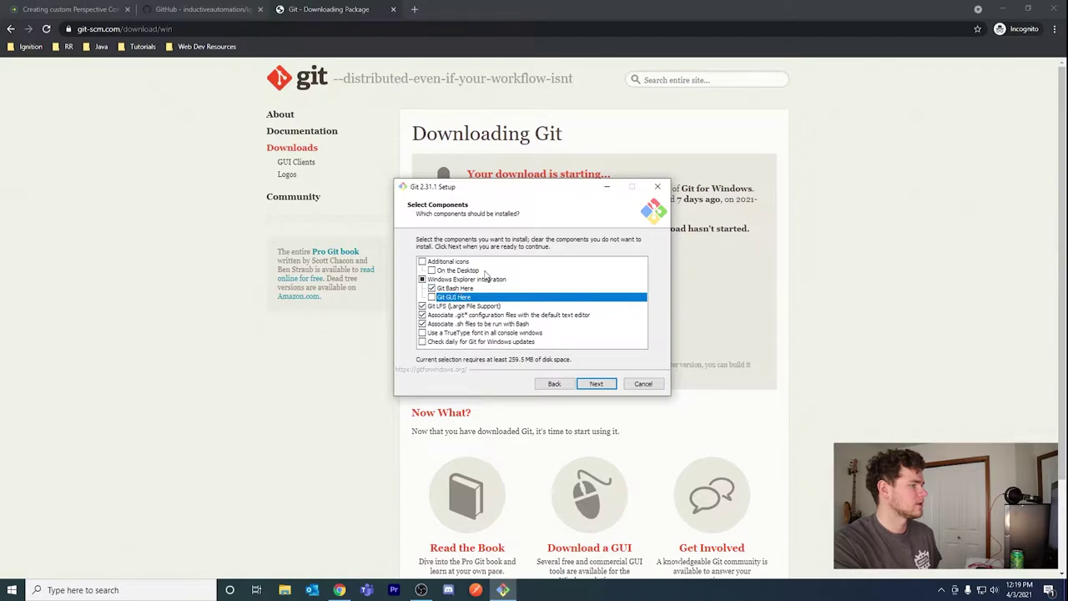
{"action": "left_click", "coordinate": [596, 384]}
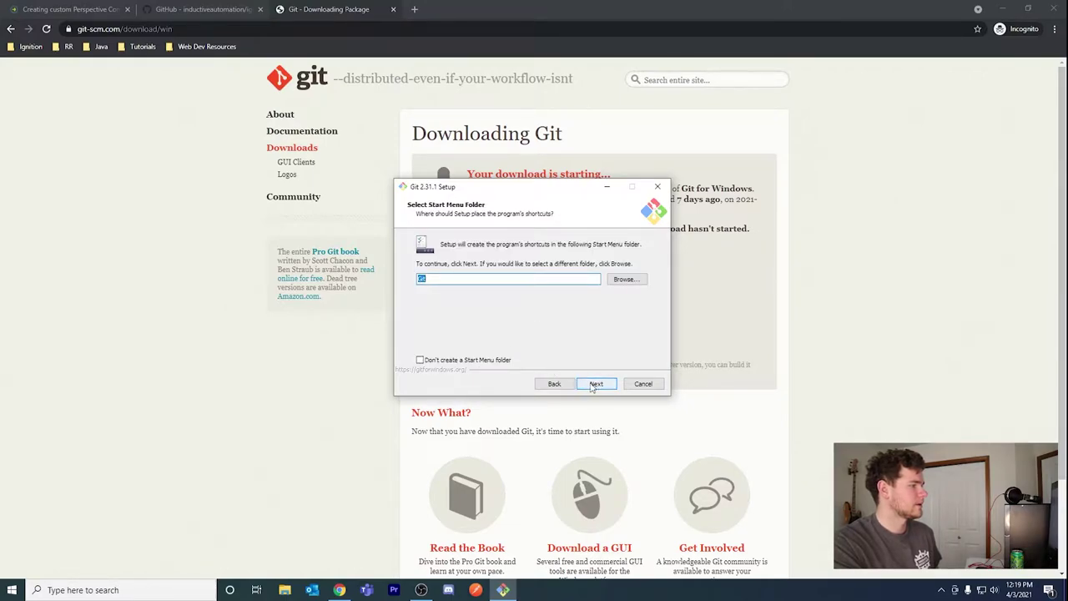
{"action": "left_click", "coordinate": [598, 386]}
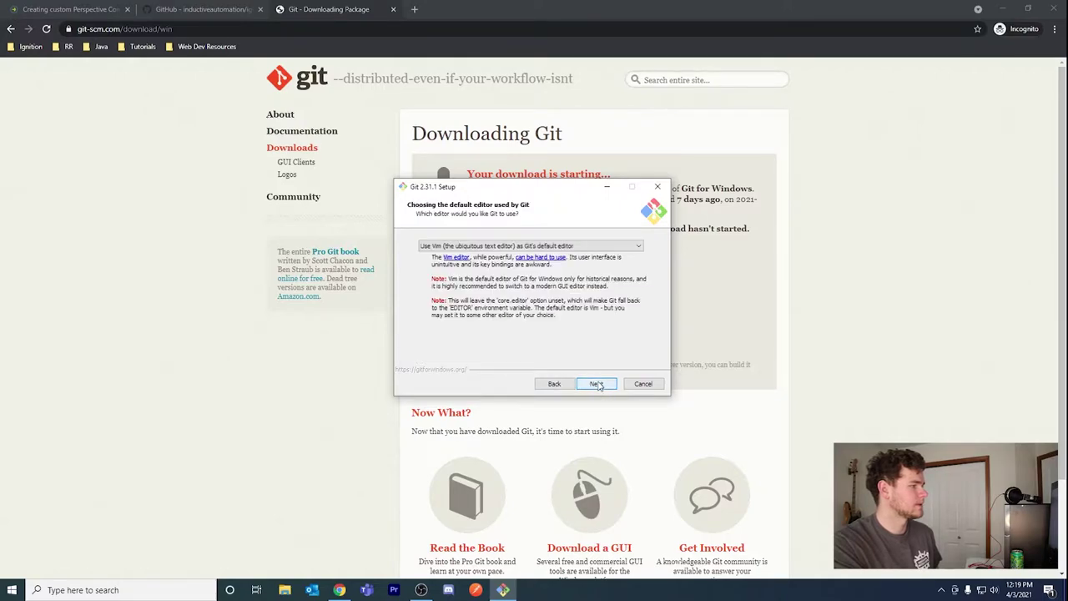
- Choose Visual Studio Code as Git's default editor
{"action": "left_click", "coordinate": [483, 248]}
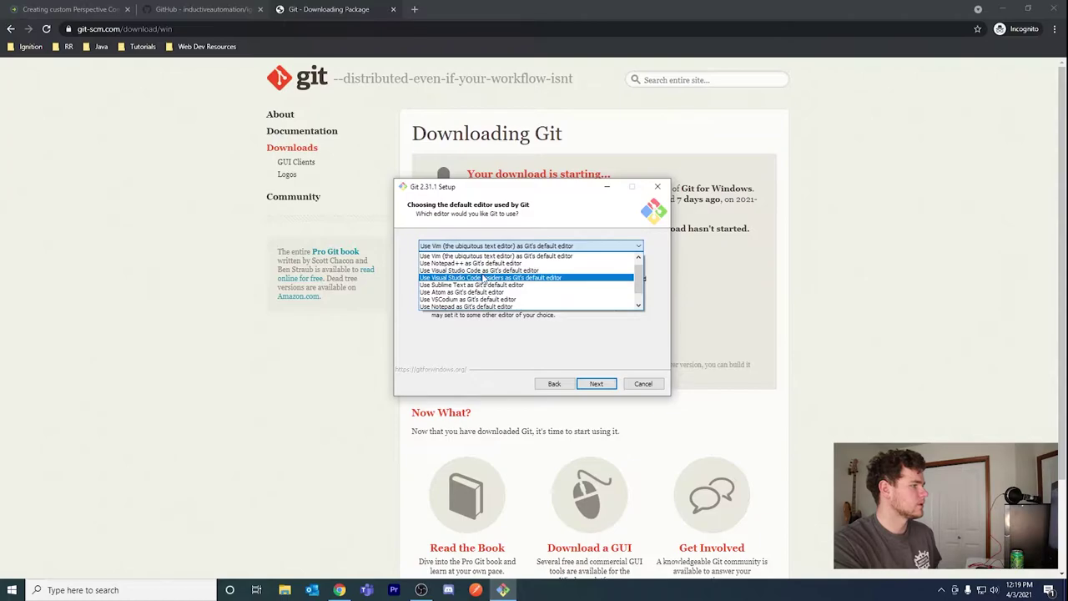
{"action": "left_click", "coordinate": [483, 270]}
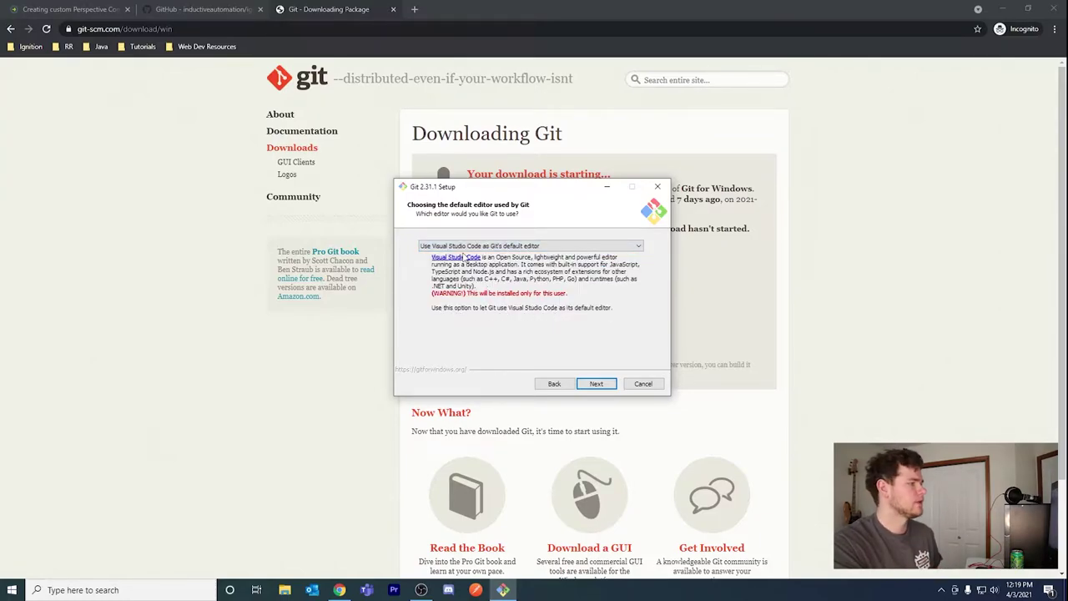
{"action": "left_click", "coordinate": [469, 247]}
{"action": "scroll", "coordinate": [471, 263], "scroll_direction": "up", "scroll_amount": 1}
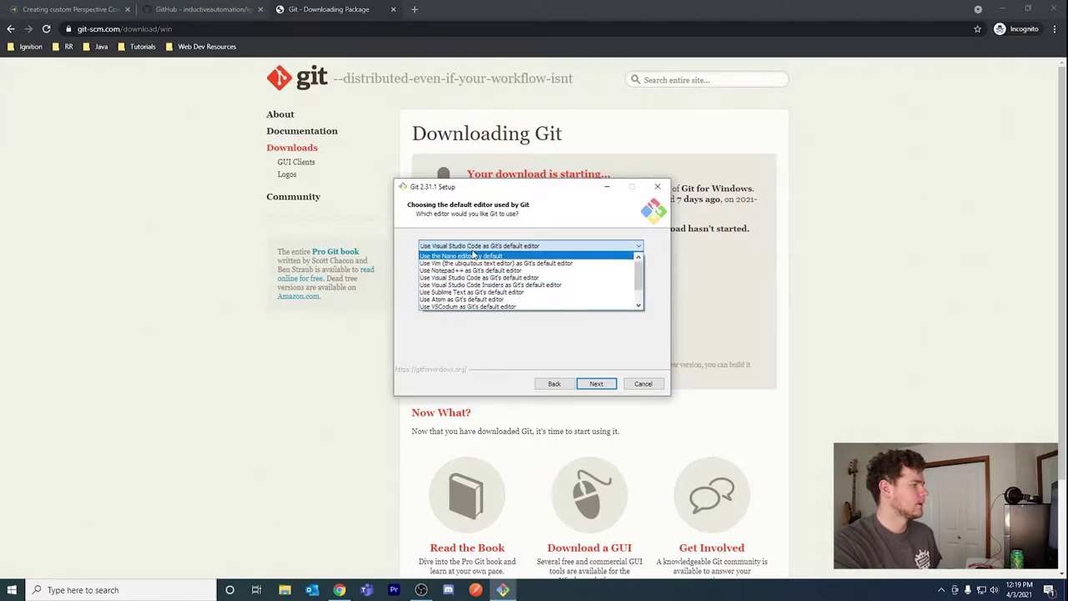
{"action": "left_click", "coordinate": [477, 278]}
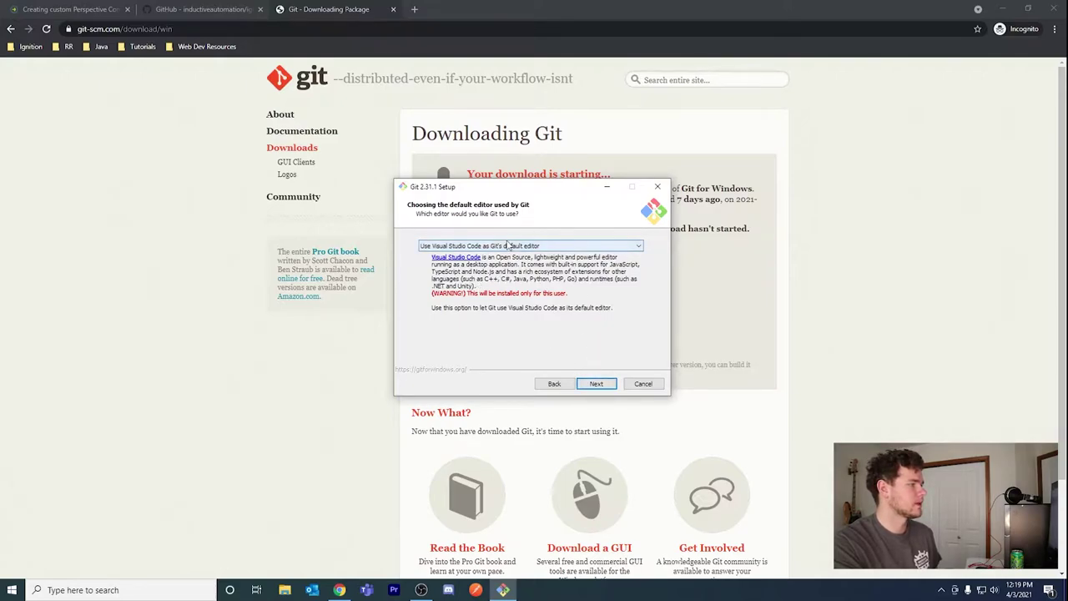
{"action": "left_click", "coordinate": [473, 248]}
{"action": "scroll", "coordinate": [480, 262], "scroll_direction": "up", "scroll_amount": 1}
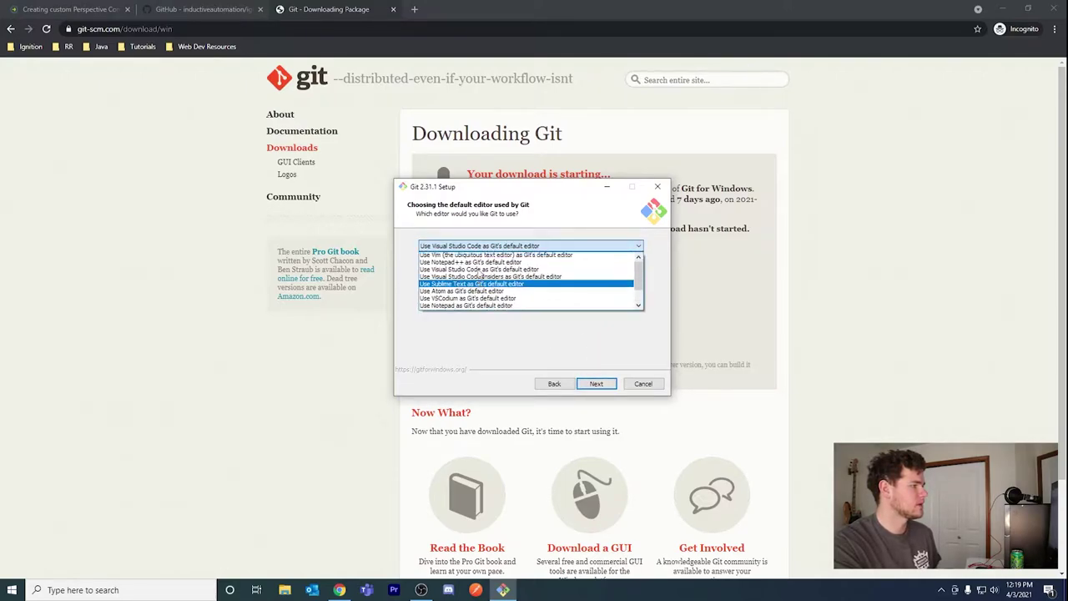
{"action": "left_click", "coordinate": [484, 280]}
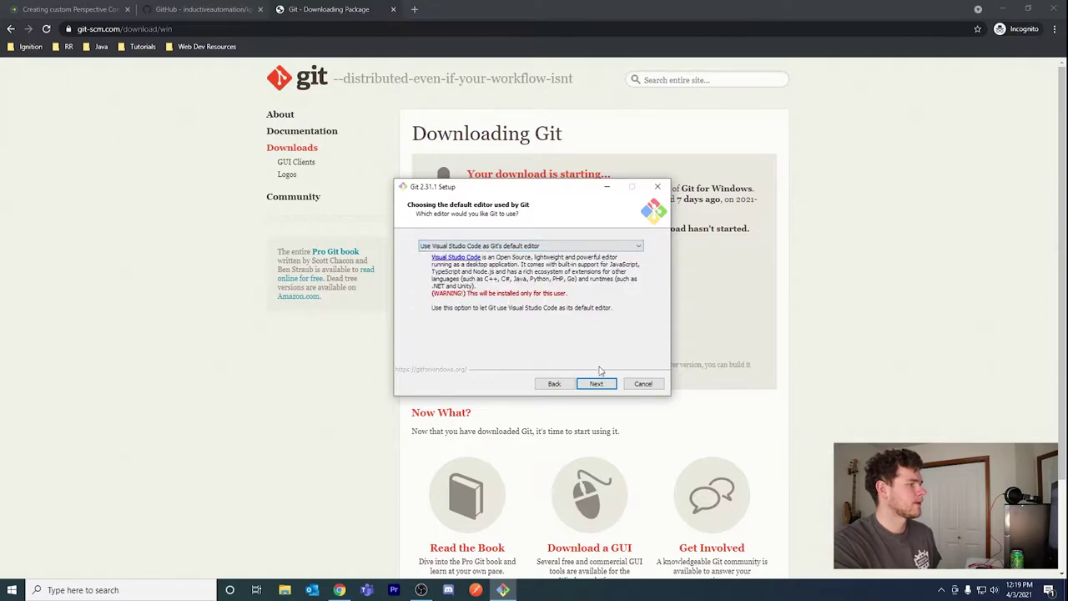
- Accept default branch, PATH, HTTPS, line-ending, terminal, pull and credential settings, then install Git
{"action": "left_click", "coordinate": [596, 383]}
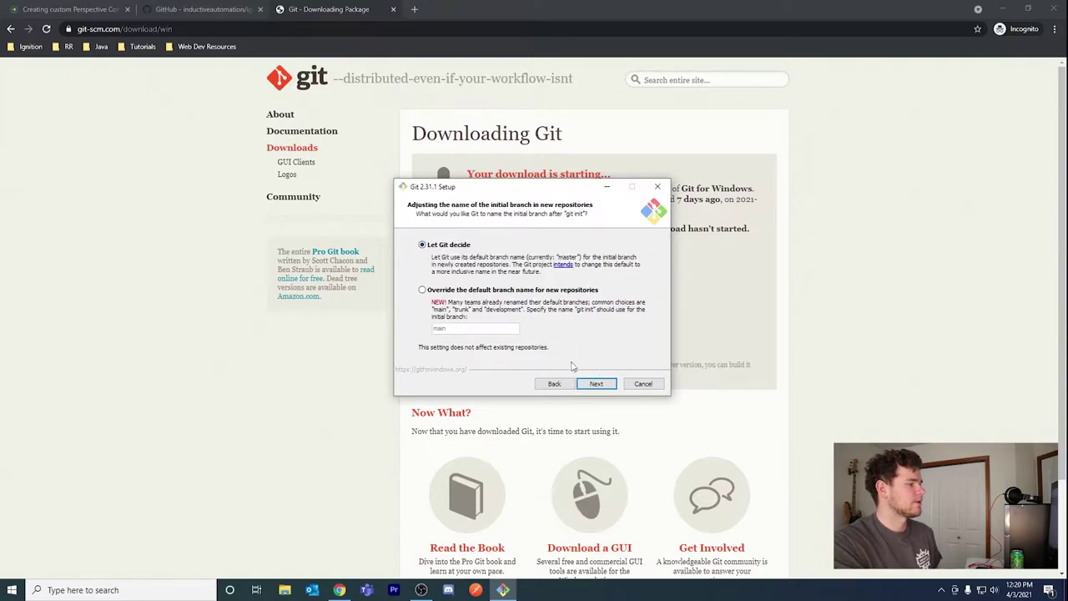
{"action": "left_click", "coordinate": [596, 384]}
{"action": "left_click", "coordinate": [597, 384]}
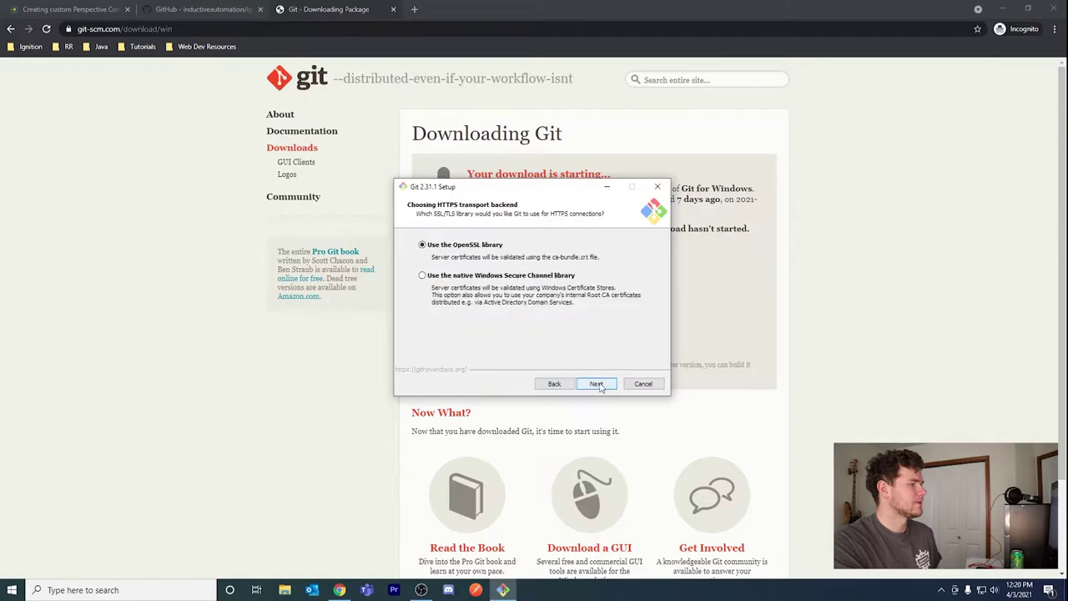
{"action": "left_click", "coordinate": [598, 385]}
{"action": "left_click", "coordinate": [598, 385]}
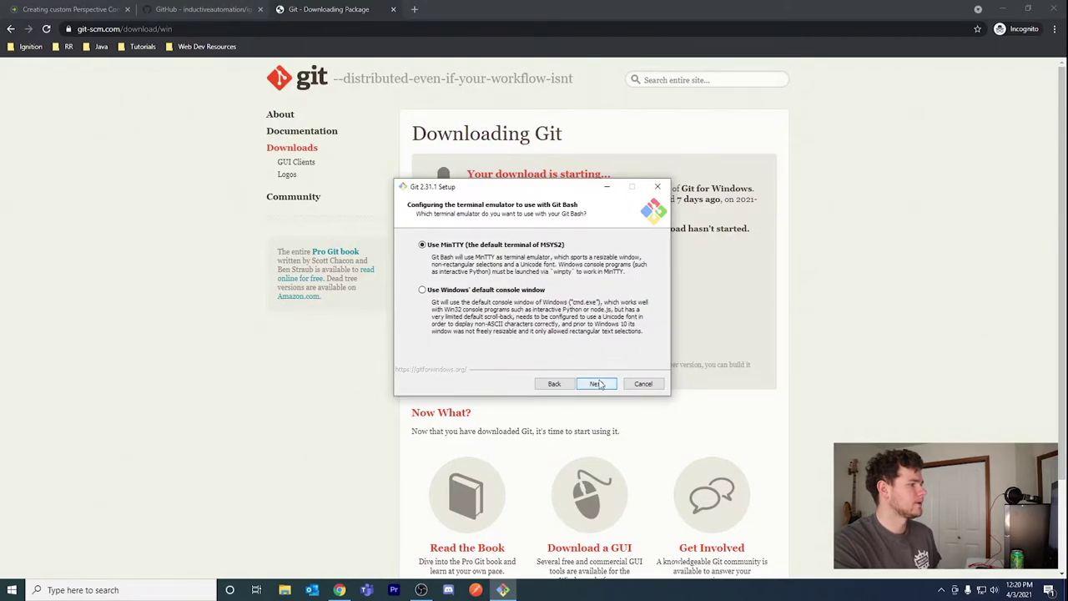
{"action": "left_click", "coordinate": [600, 384]}
{"action": "left_click", "coordinate": [600, 384]}
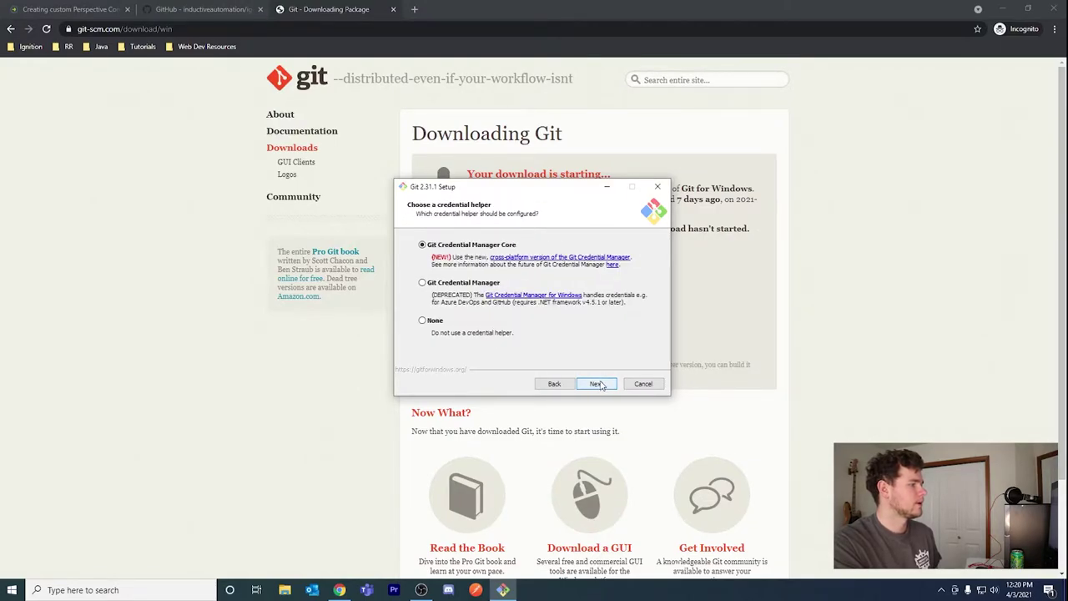
{"action": "left_click", "coordinate": [601, 385]}
{"action": "left_click", "coordinate": [600, 385]}
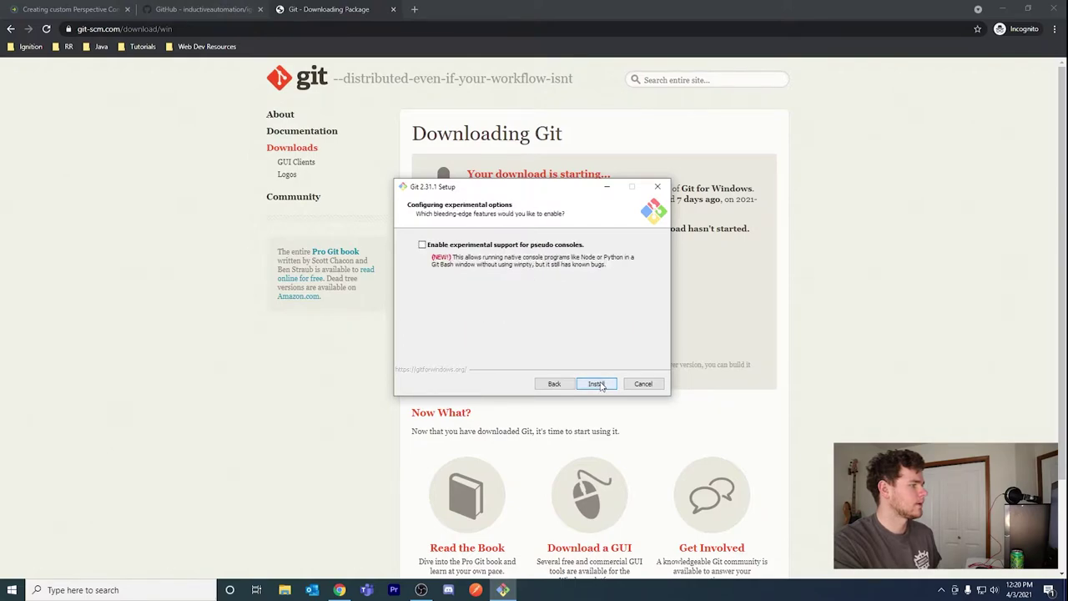
{"action": "left_click", "coordinate": [601, 385]}
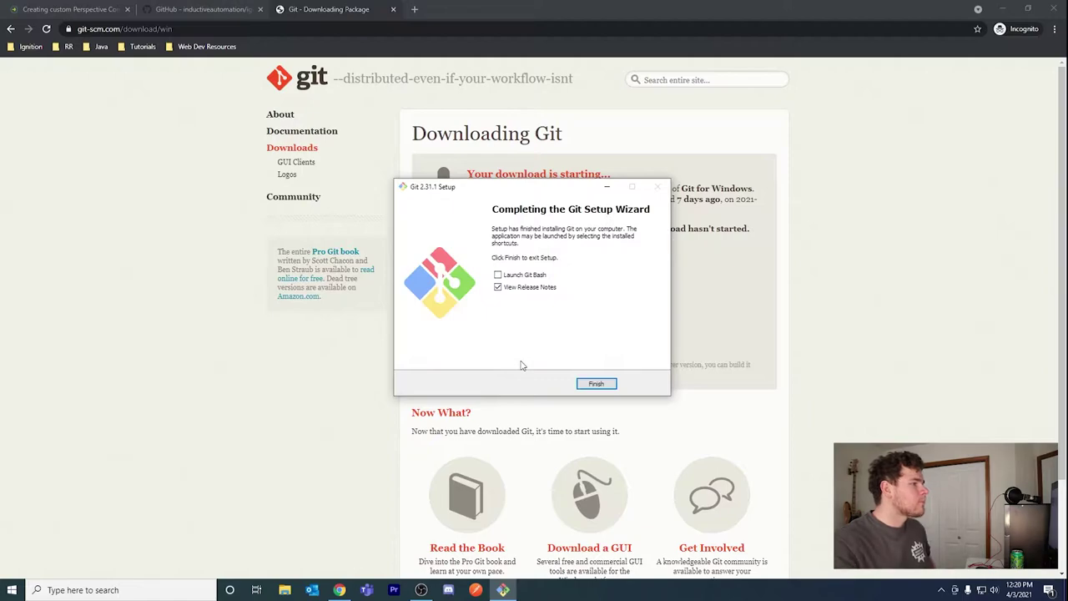
- Finish Git setup without viewing the release notes, then bring up File Explorer
{"action": "left_click", "coordinate": [539, 290]}
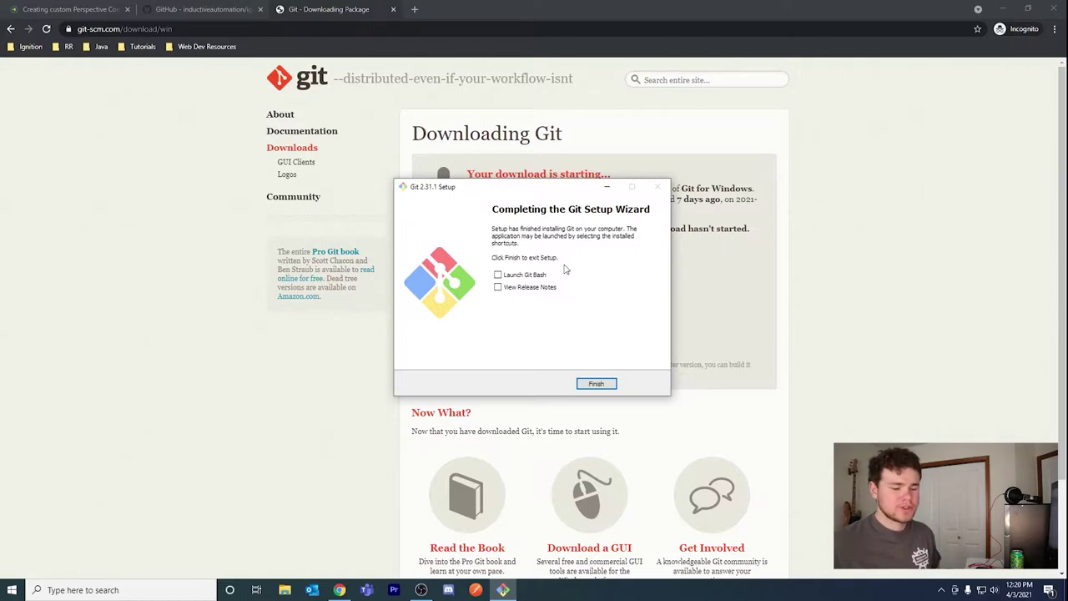
{"action": "left_click", "coordinate": [609, 381]}
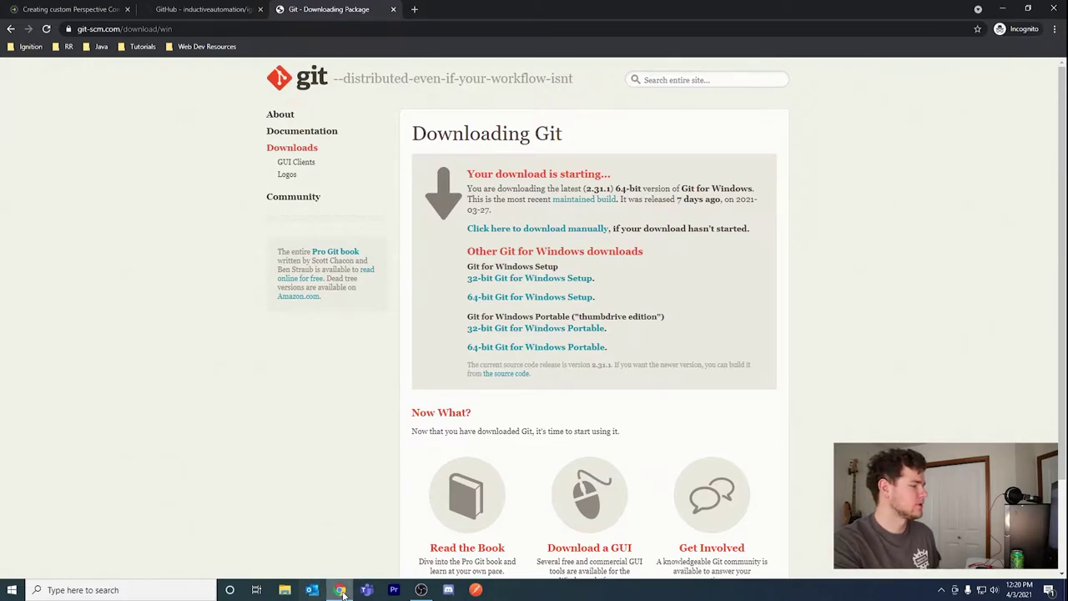
{"action": "left_click", "coordinate": [285, 590]}
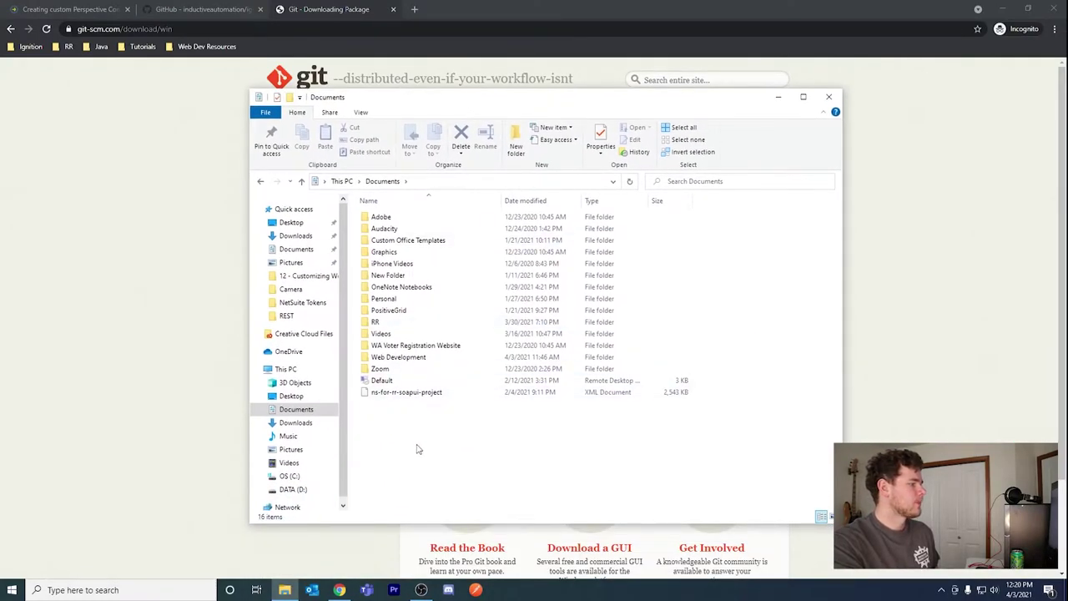
- Create a new folder named 'Ignition Modules' in Documents
{"action": "right_click", "coordinate": [414, 463]}
{"action": "mouse_move", "coordinate": [409, 417]}
{"action": "left_click", "coordinate": [442, 416]}
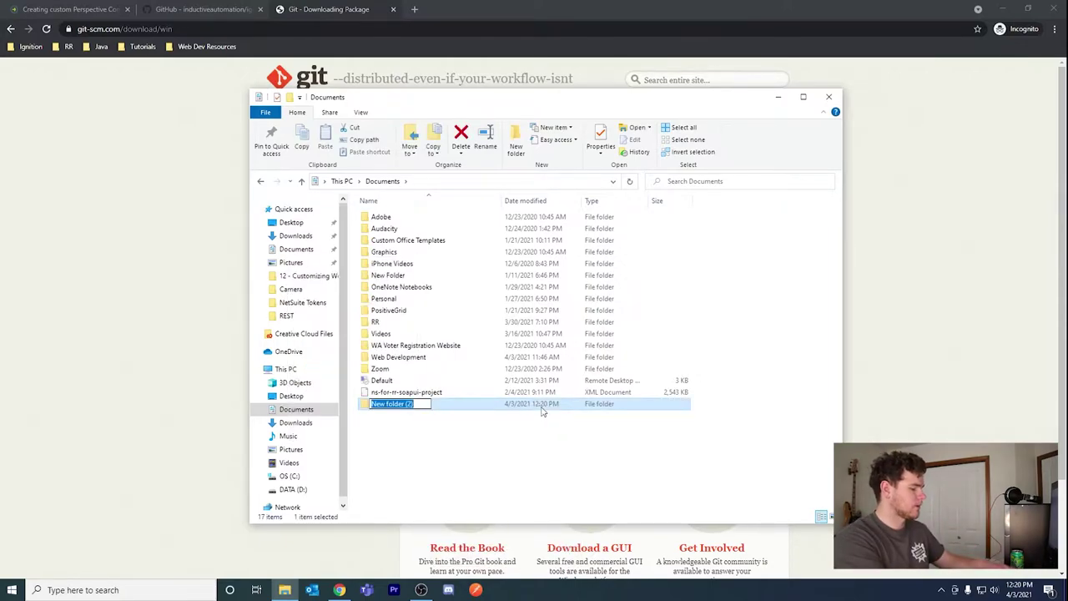
{"action": "key", "text": "BackSpace"}
{"action": "type", "text": "Ignition"}
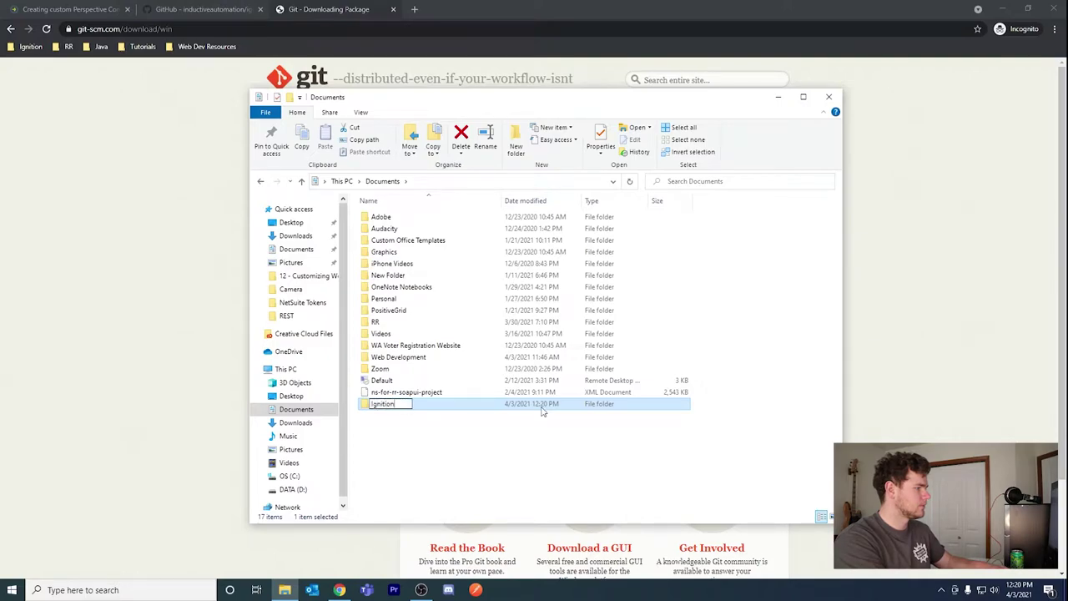
{"action": "type", "text": " Modules"}
{"action": "key", "text": "Return"}
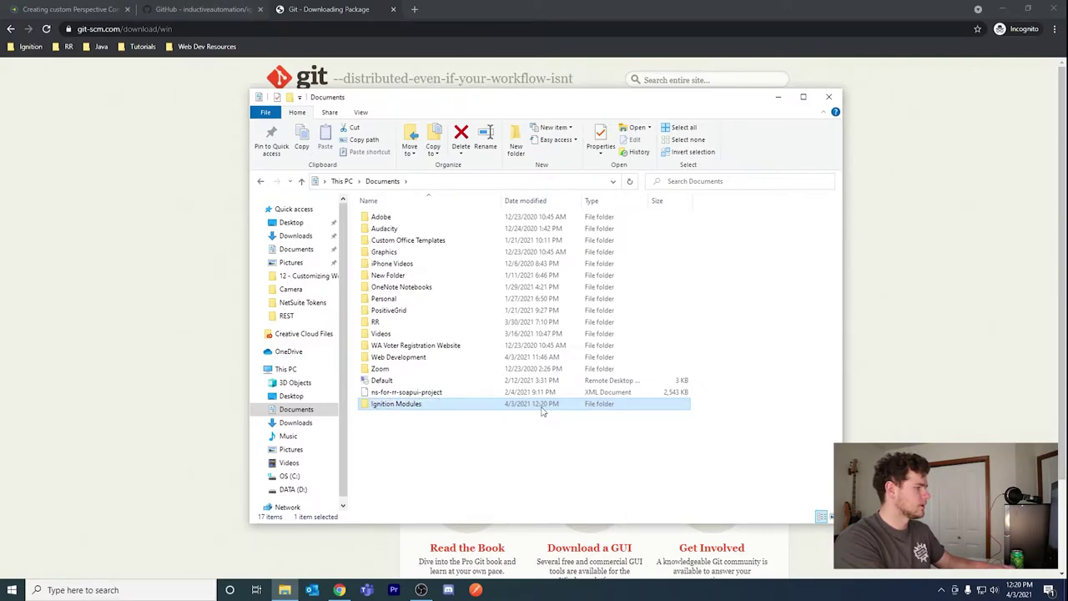
- Open the Ignition Modules folder and start a Git Bash terminal inside it
{"action": "key", "text": "Return"}
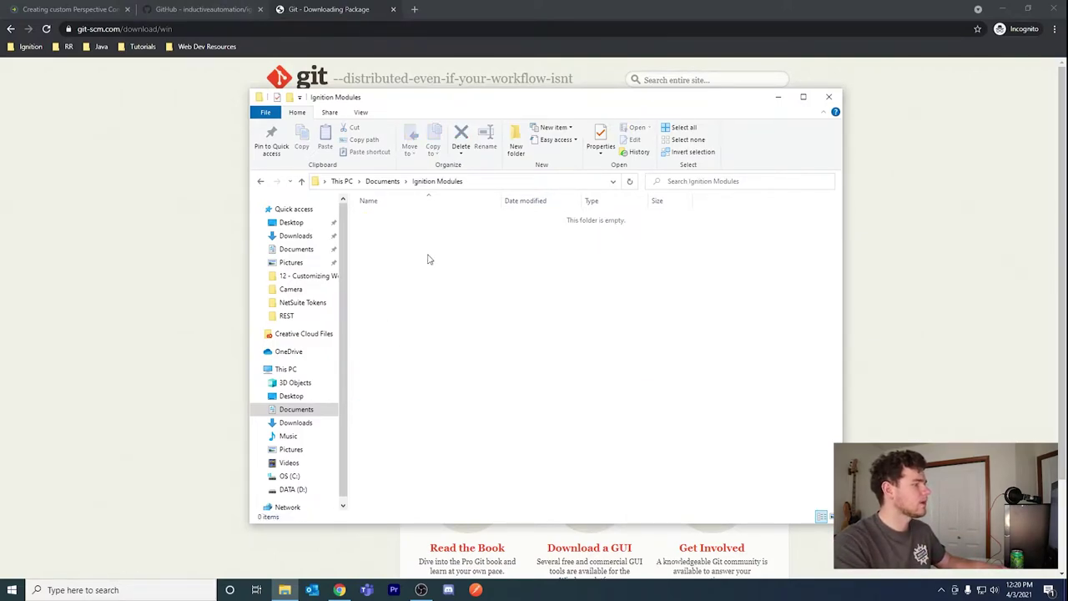
{"action": "right_click", "coordinate": [420, 237]}
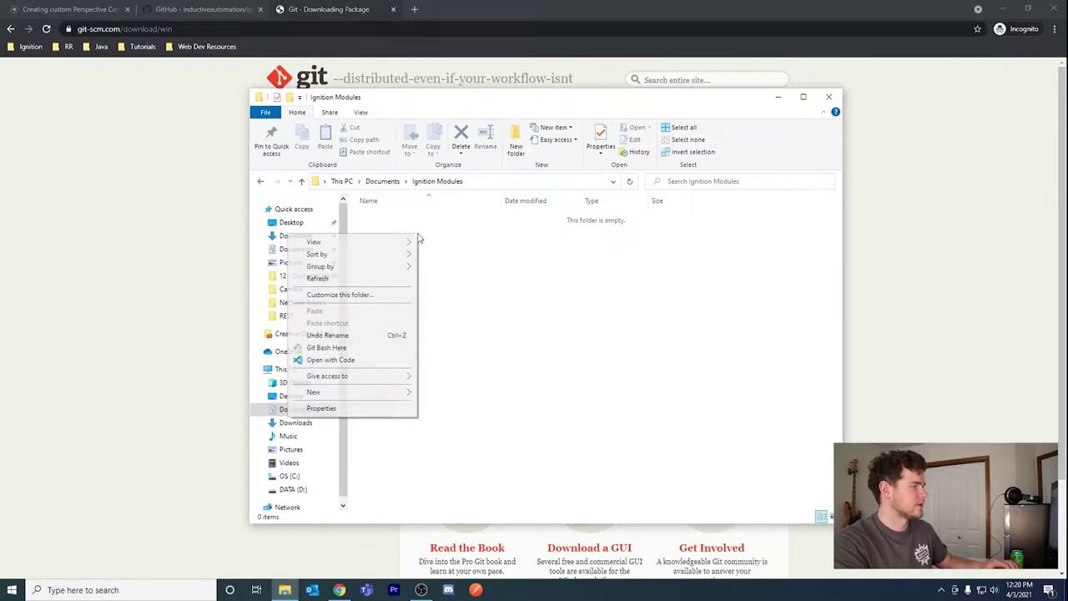
{"action": "left_click", "coordinate": [471, 283]}
{"action": "right_click", "coordinate": [512, 261]}
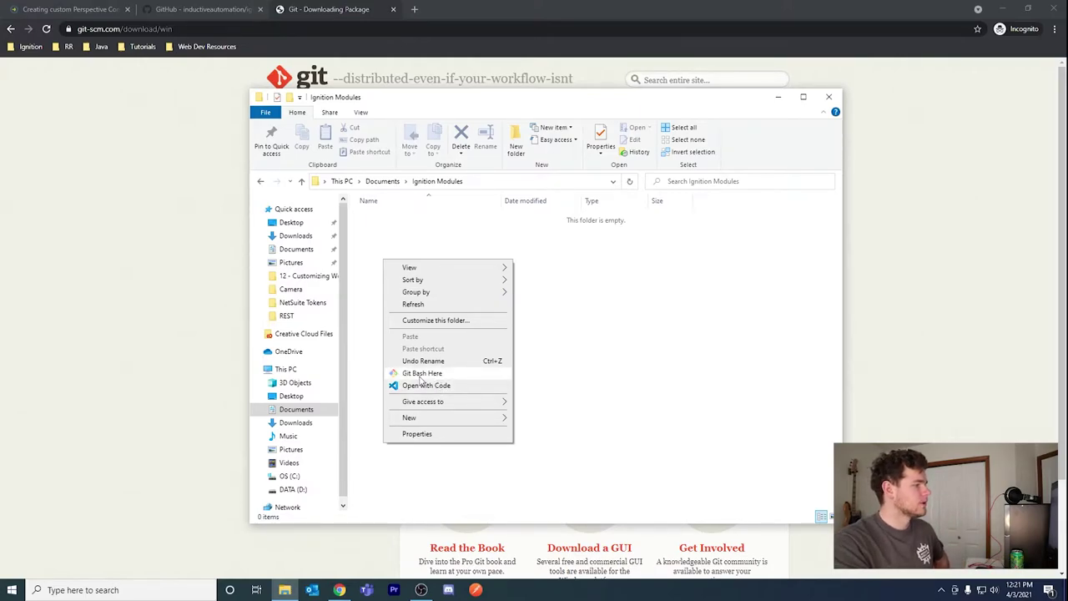
{"action": "left_click", "coordinate": [422, 376]}
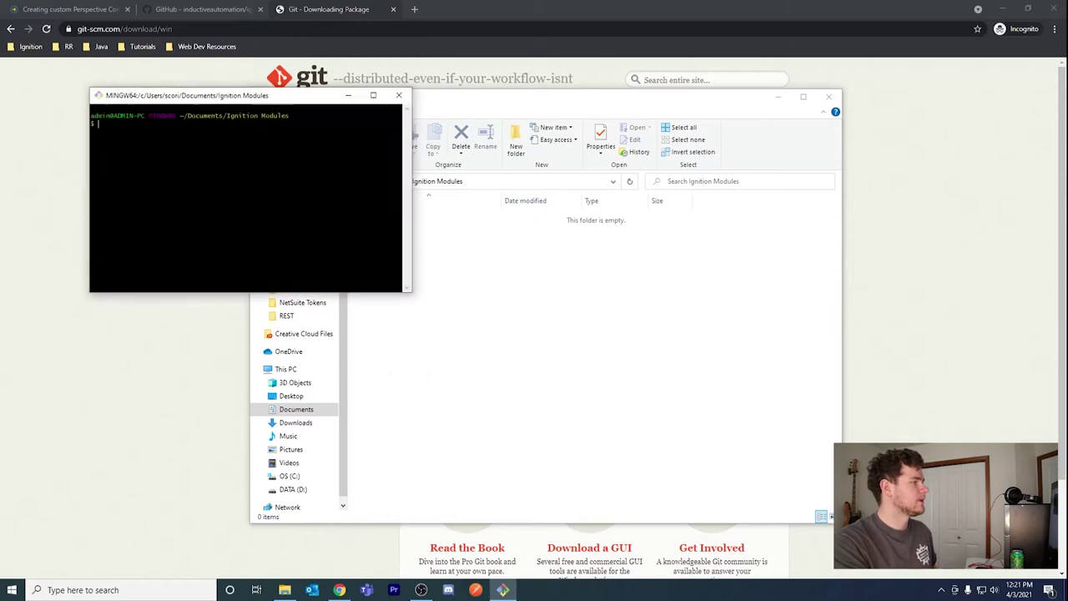
{"action": "left_click_drag", "start_coordinate": [242, 96], "coordinate": [546, 222]}
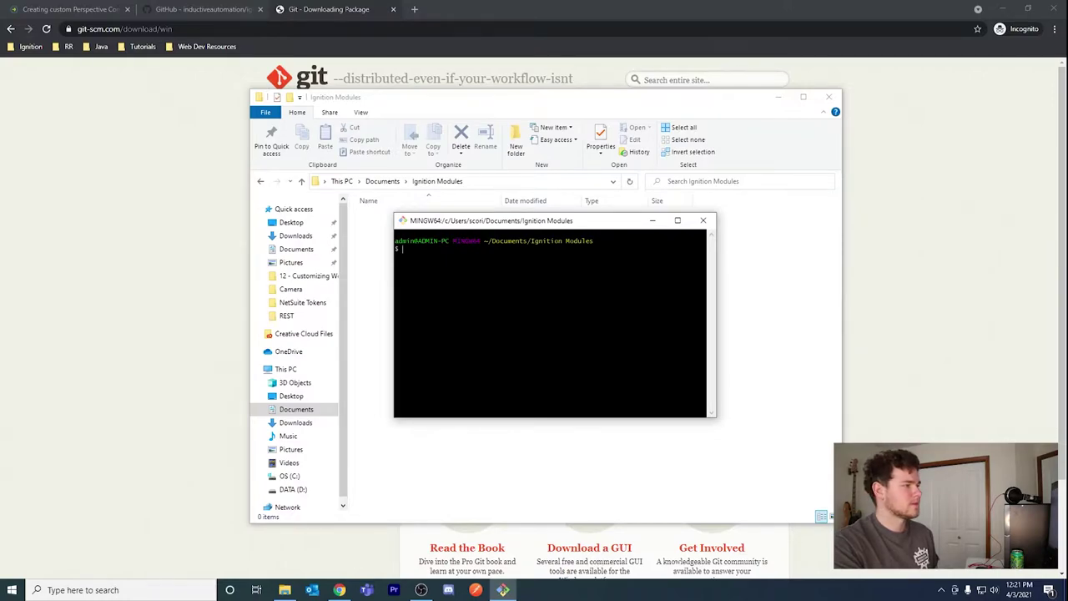
{"action": "left_click_drag", "start_coordinate": [541, 220], "coordinate": [237, 310]}
{"action": "left_click_drag", "start_coordinate": [534, 109], "coordinate": [653, 104]}
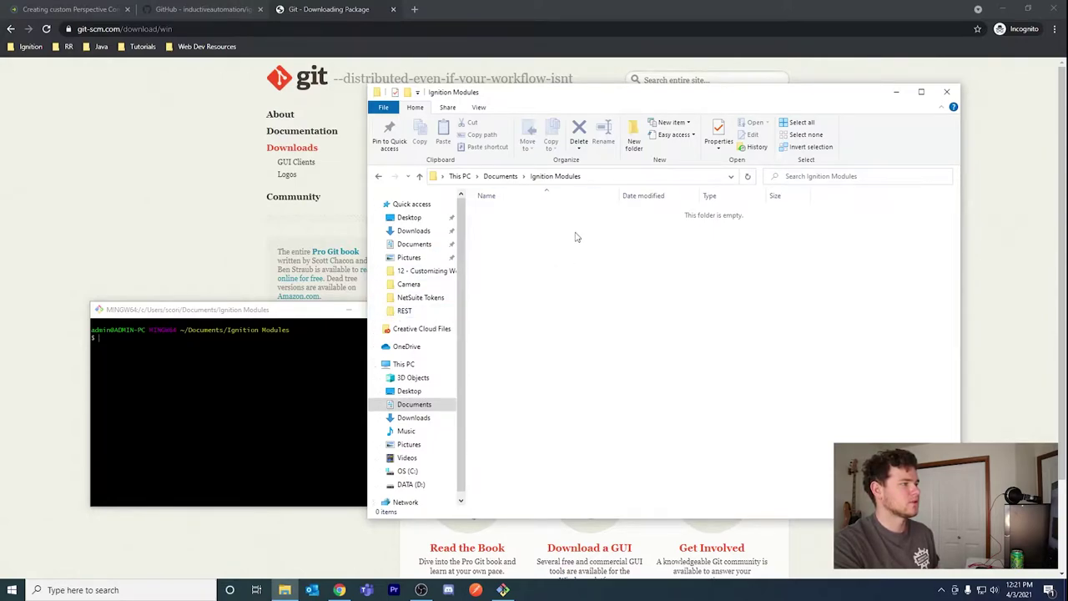
{"action": "left_click_drag", "start_coordinate": [277, 316], "coordinate": [630, 255]}
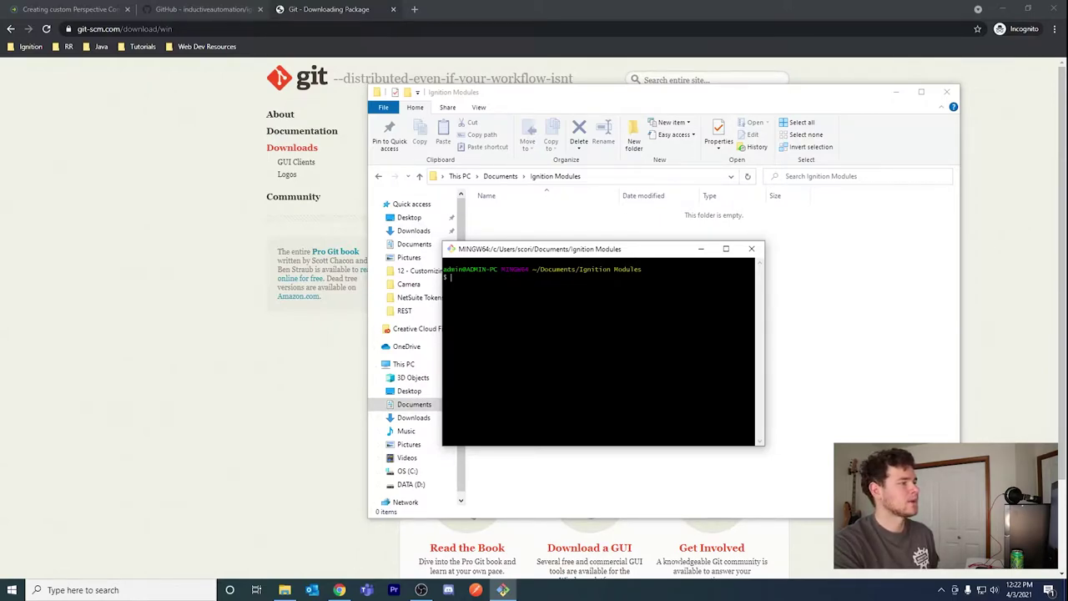
{"action": "left_click_drag", "start_coordinate": [611, 252], "coordinate": [650, 236]}
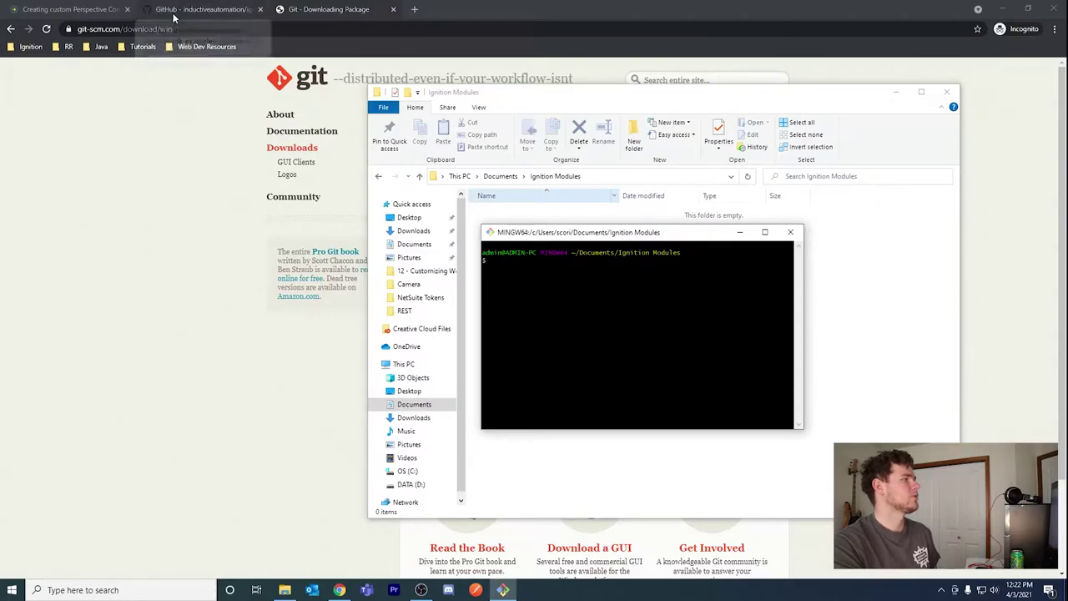
- Show the ignition-sdk-examples clone options with the HTTPS URL on GitHub
{"action": "left_click", "coordinate": [202, 10]}
{"action": "left_click", "coordinate": [682, 186]}
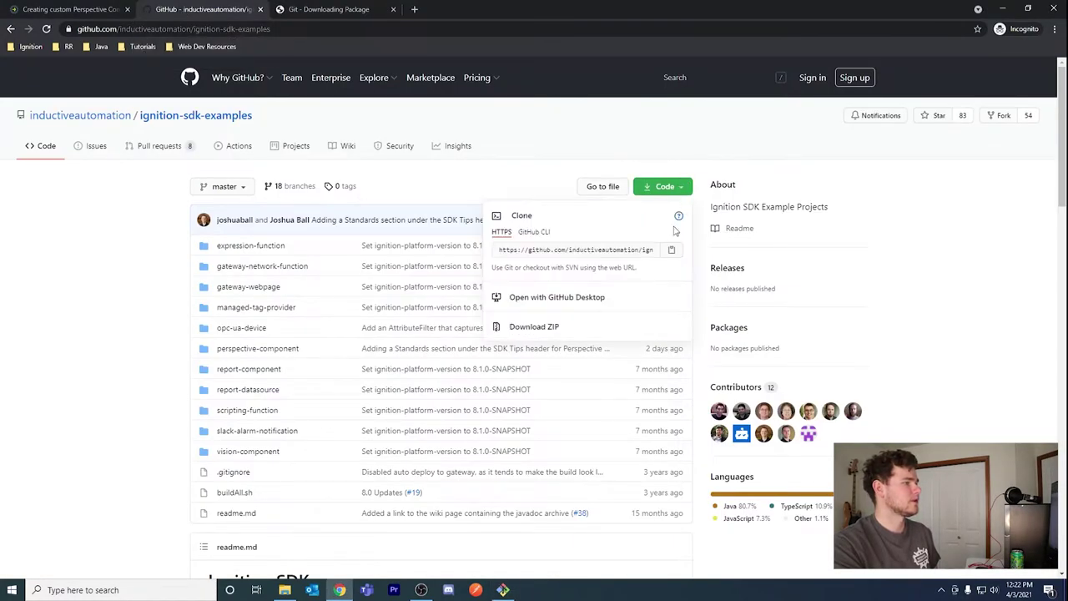
{"action": "left_click", "coordinate": [533, 232]}
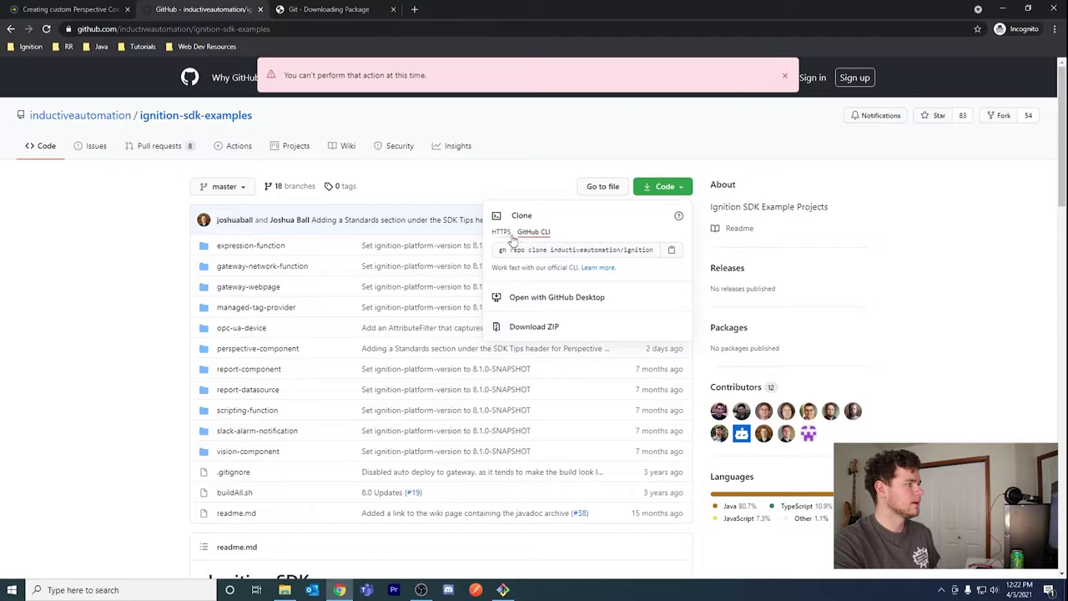
{"action": "left_click", "coordinate": [501, 232]}
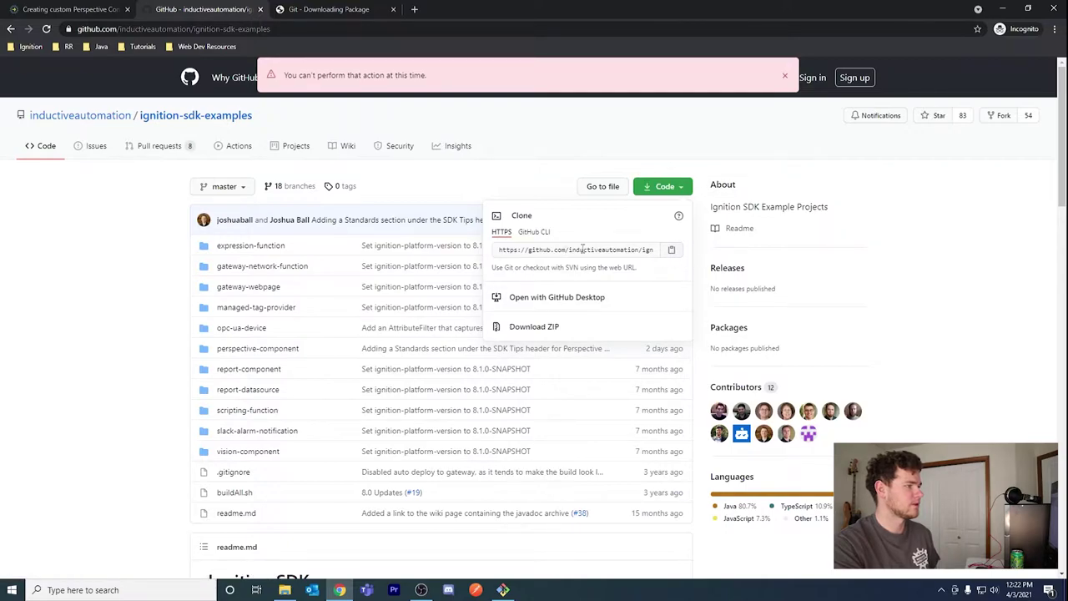
- Type git in the Git Bash terminal and try pasting the repository URL after it
{"action": "left_click", "coordinate": [503, 590]}
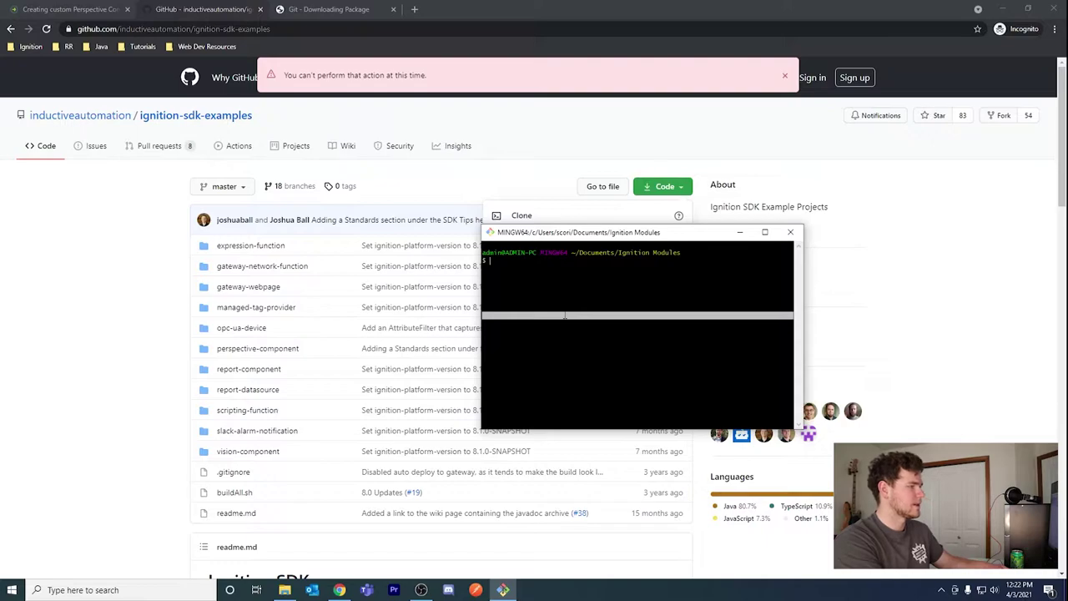
{"action": "type", "text": "git clone"}
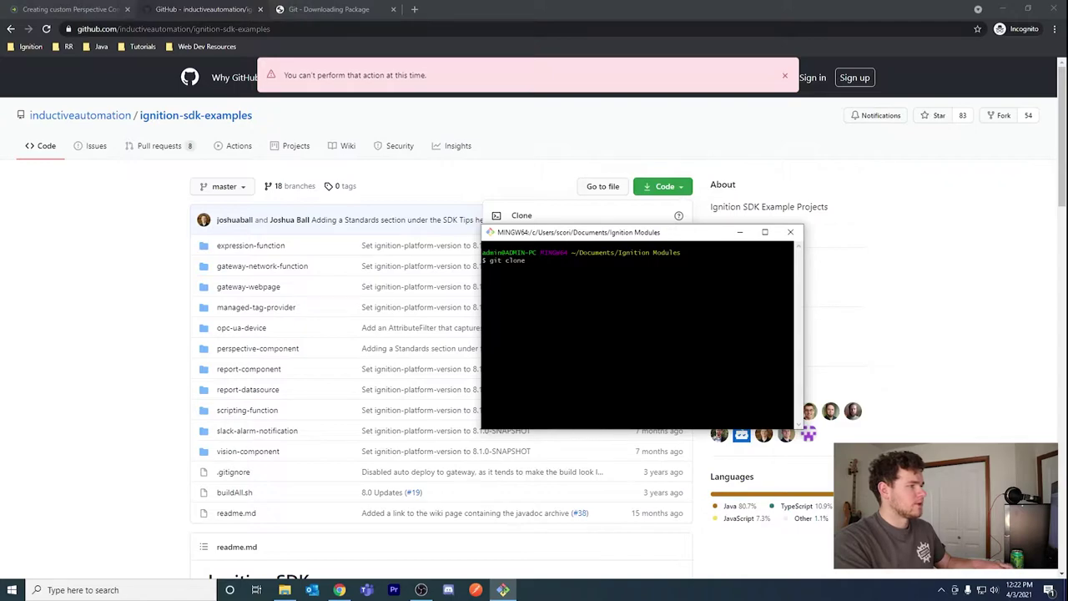
{"action": "right_click", "coordinate": [578, 273]}
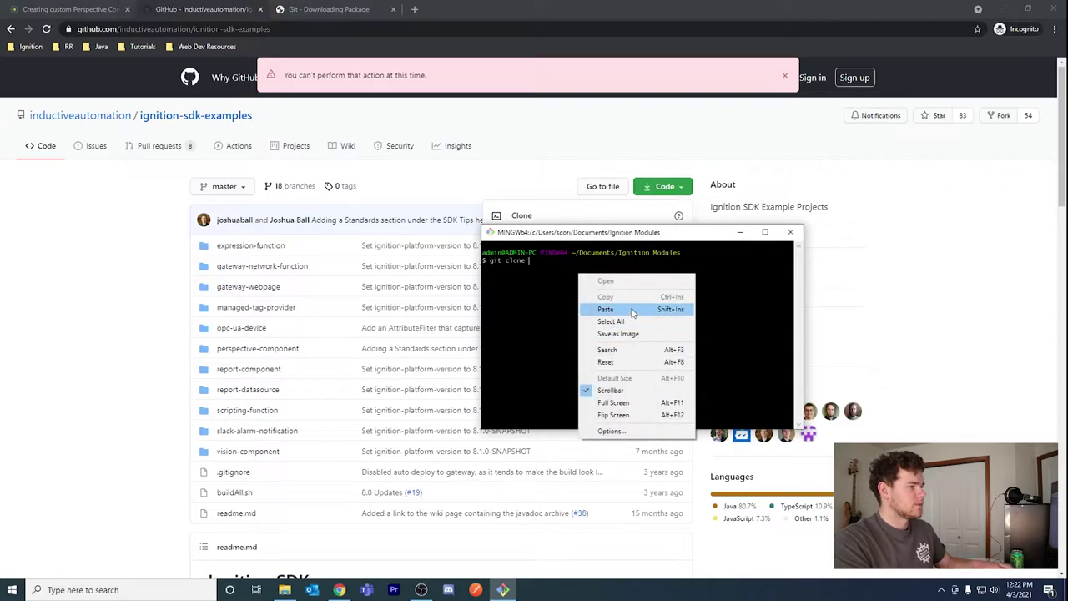
{"action": "left_click", "coordinate": [632, 310]}
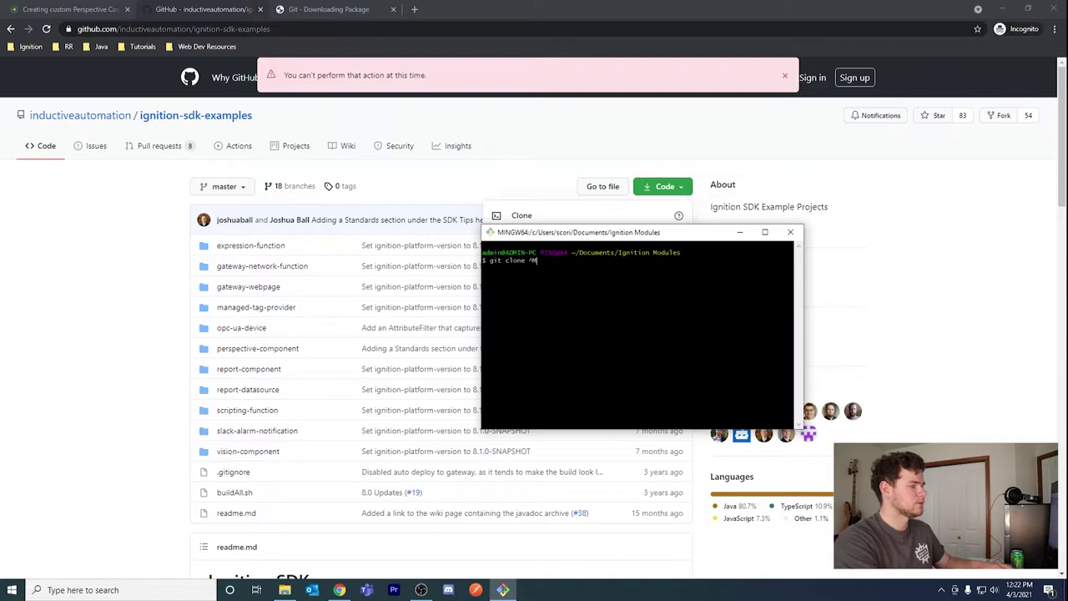
{"action": "right_click", "coordinate": [552, 268]}
{"action": "left_click", "coordinate": [585, 305]}
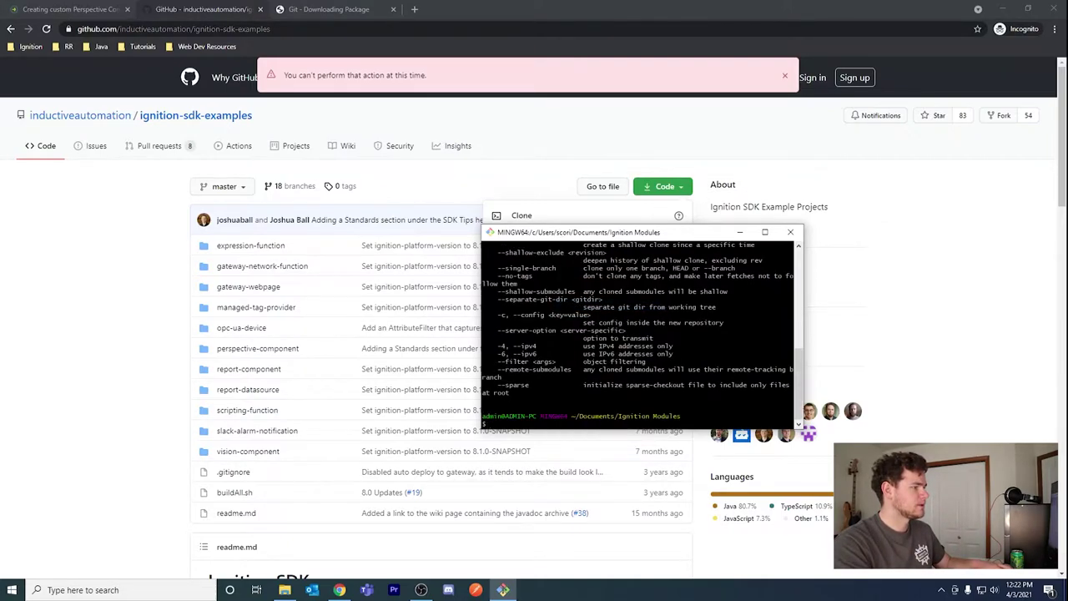
{"action": "scroll", "coordinate": [638, 334], "scroll_direction": "up", "scroll_amount": 5}
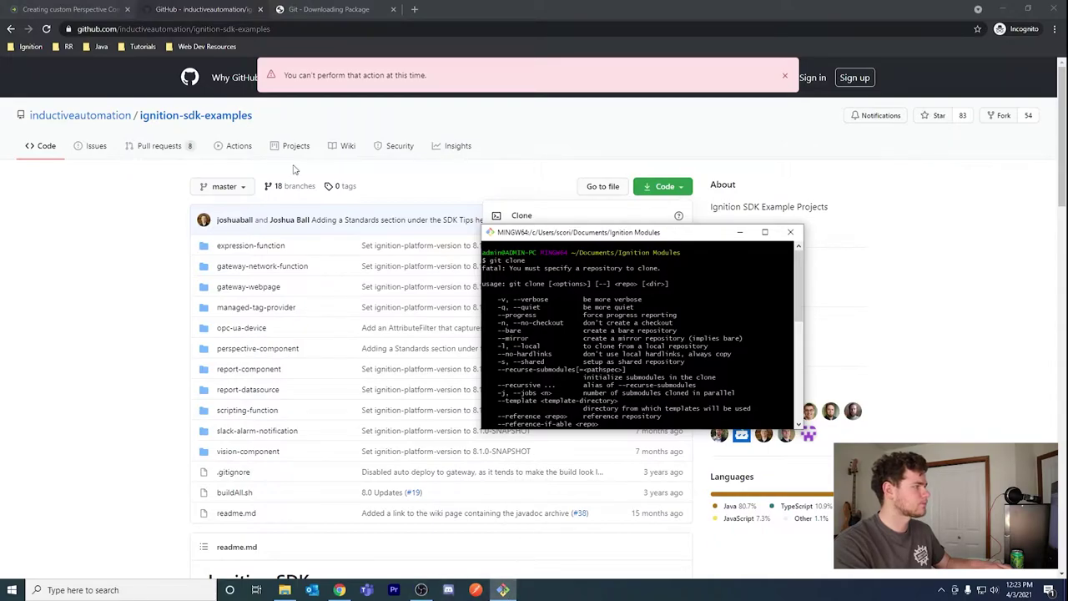
{"action": "left_click", "coordinate": [98, 252]}
- Select and copy the repository's HTTPS clone URL from GitHub
{"action": "left_click", "coordinate": [666, 186]}
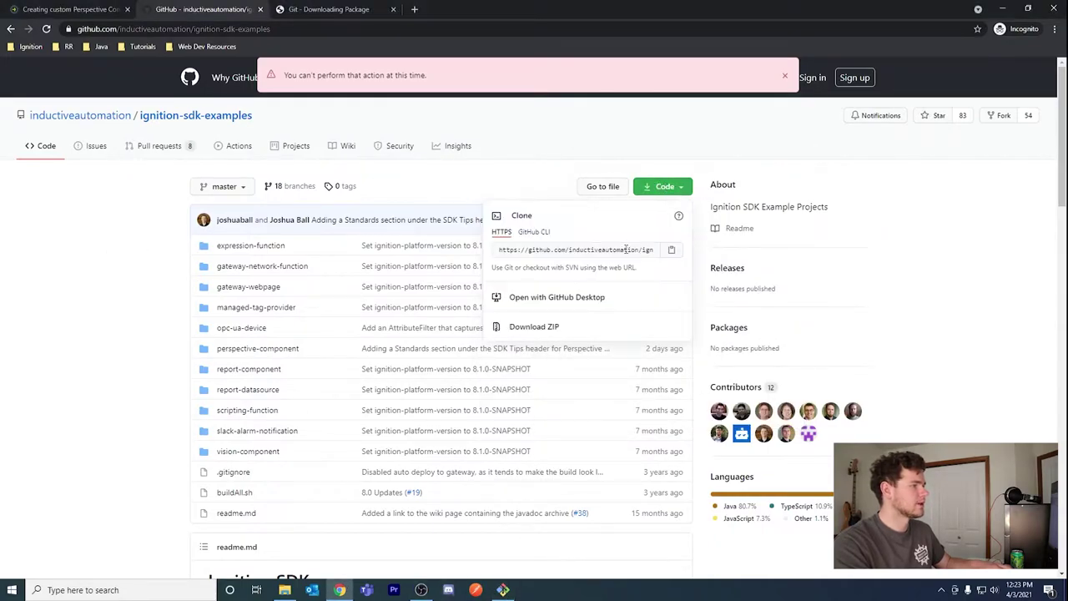
{"action": "left_click", "coordinate": [643, 250]}
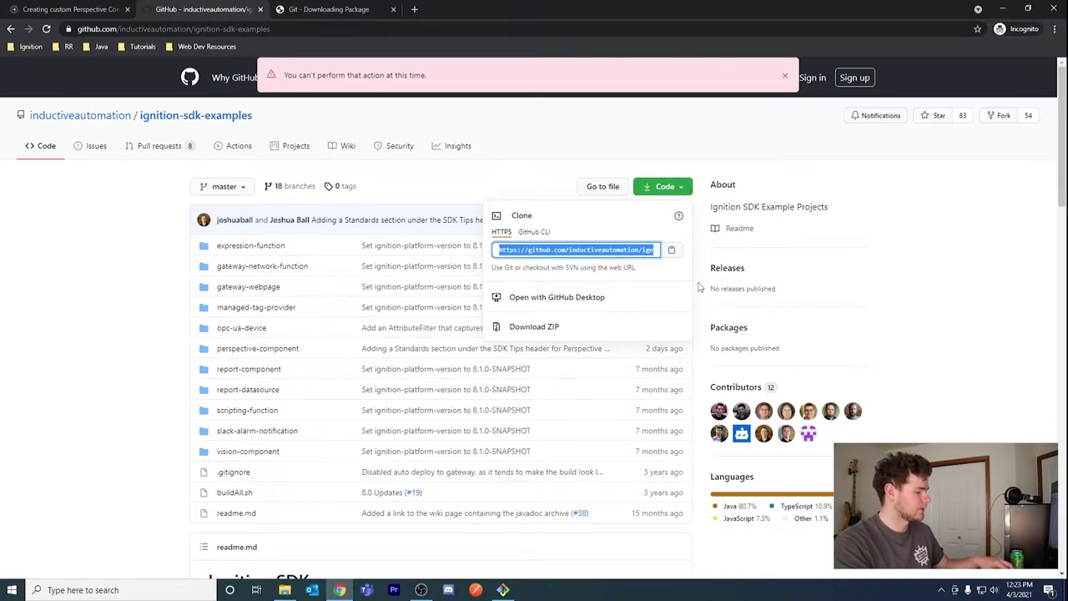
{"action": "left_click", "coordinate": [673, 251]}
{"action": "left_click", "coordinate": [622, 251]}
{"action": "key", "text": "ctrl+a"}
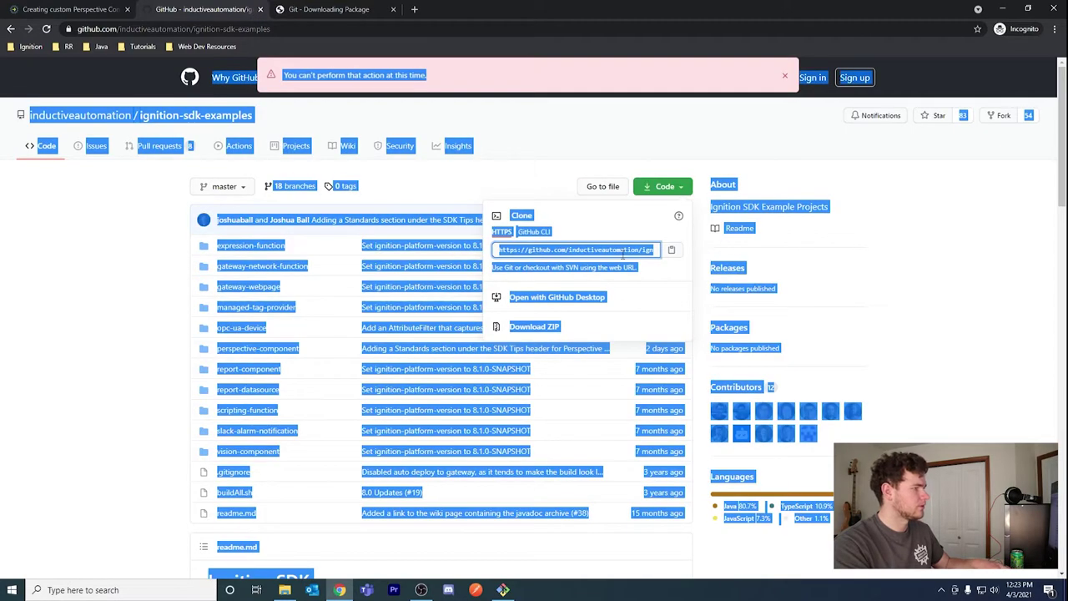
{"action": "left_click", "coordinate": [584, 252]}
{"action": "mouse_move", "coordinate": [501, 250]}
{"action": "left_mouse_down"}
{"action": "mouse_move", "coordinate": [695, 247]}
{"action": "mouse_move", "coordinate": [458, 249]}
{"action": "left_mouse_up"}
{"action": "key", "text": "ctrl+c"}
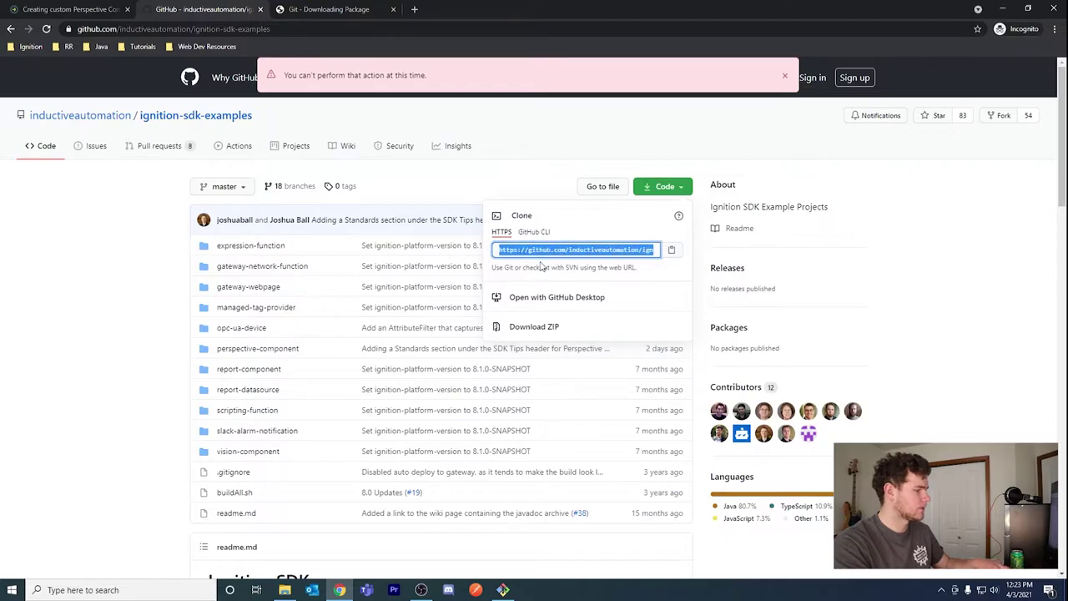
{"action": "key", "text": "alt+Tab"}
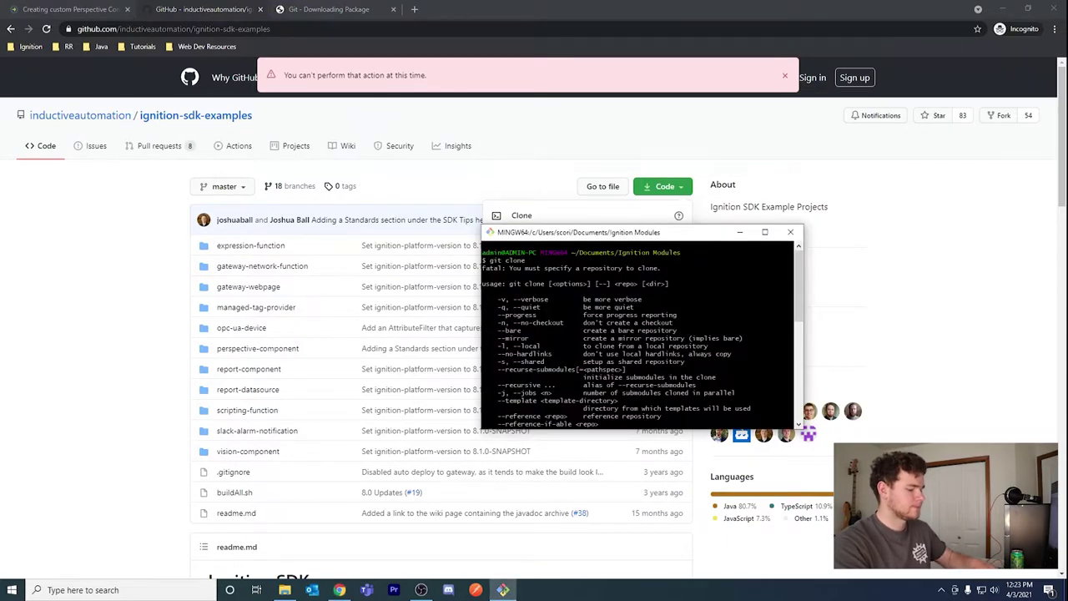
- Recall the git clone command, paste the URL after it, and enlarge the terminal window
{"action": "key", "text": "Up"}
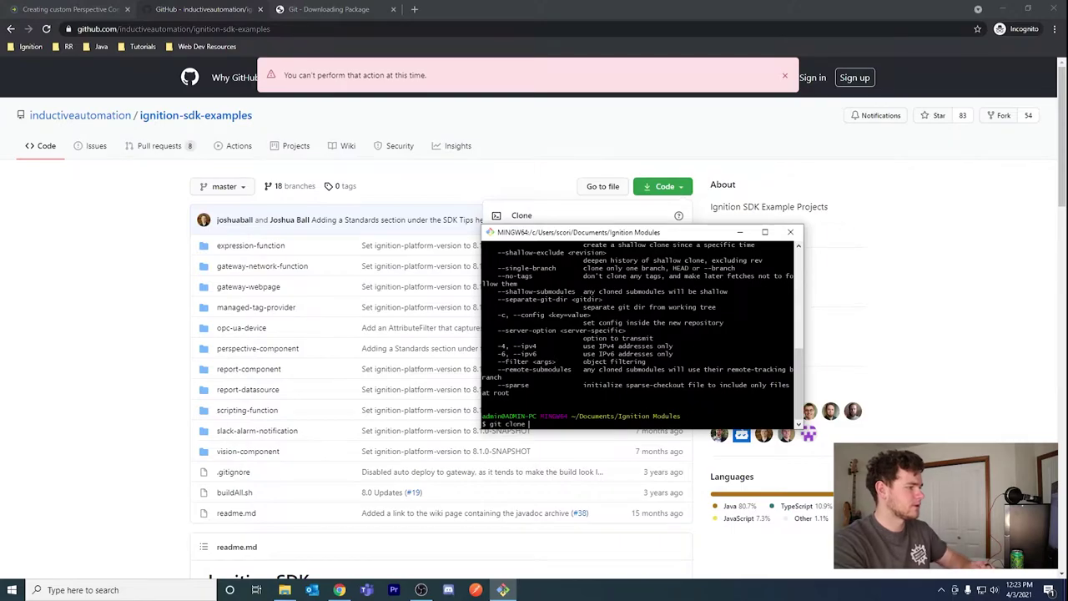
{"action": "right_click", "coordinate": [612, 386]}
{"action": "left_click", "coordinate": [639, 420]}
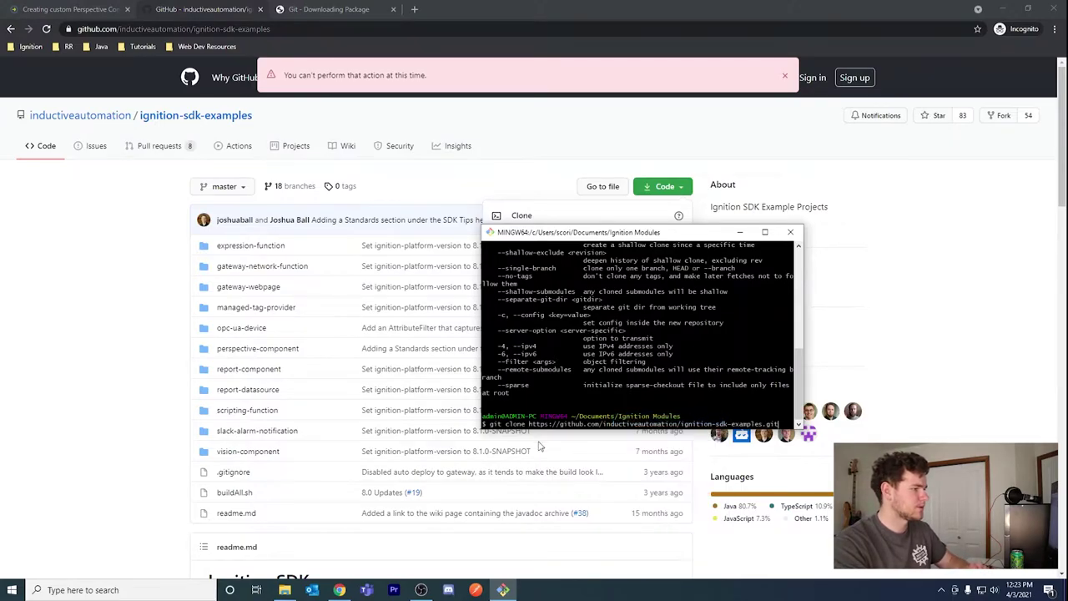
{"action": "left_click_drag", "start_coordinate": [583, 238], "coordinate": [496, 191]}
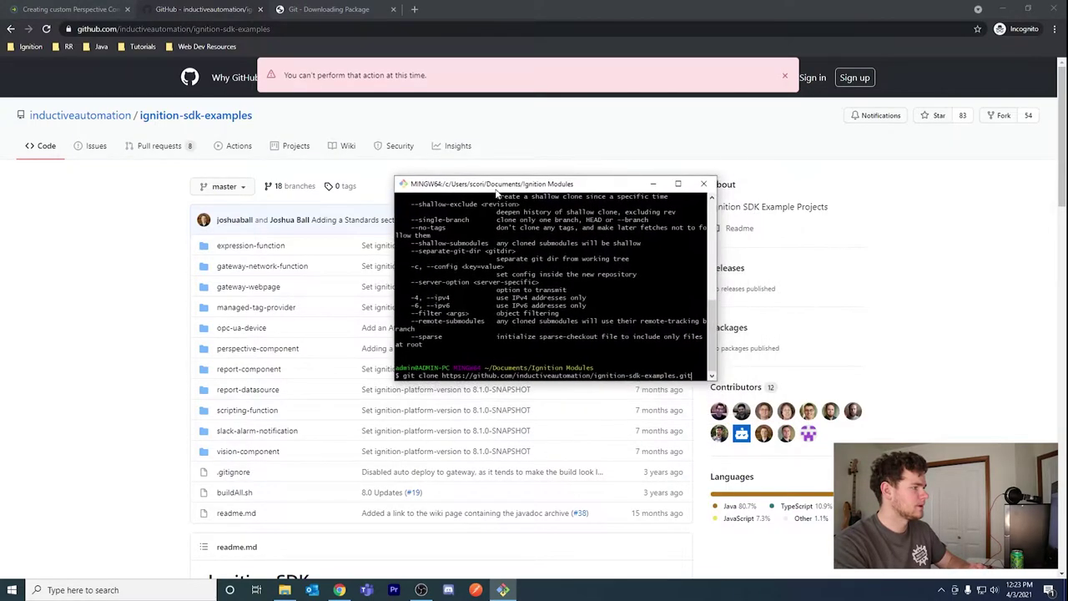
{"action": "left_click_drag", "start_coordinate": [719, 329], "coordinate": [829, 329]}
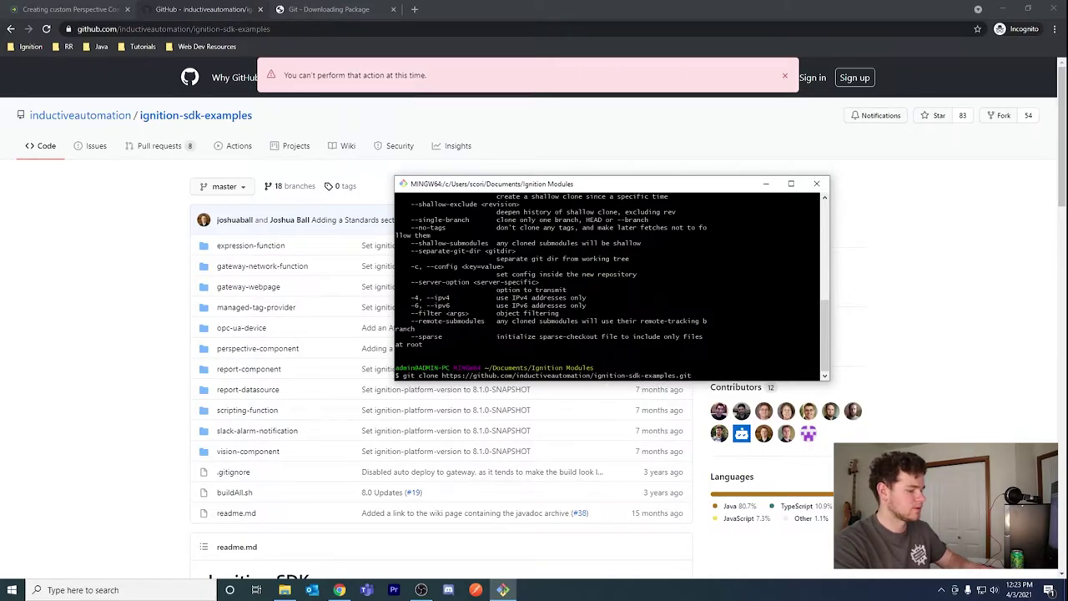
- Run git clone for ignition-sdk-examples and view Ignition Modules in File Explorer
{"action": "key", "text": "Return"}
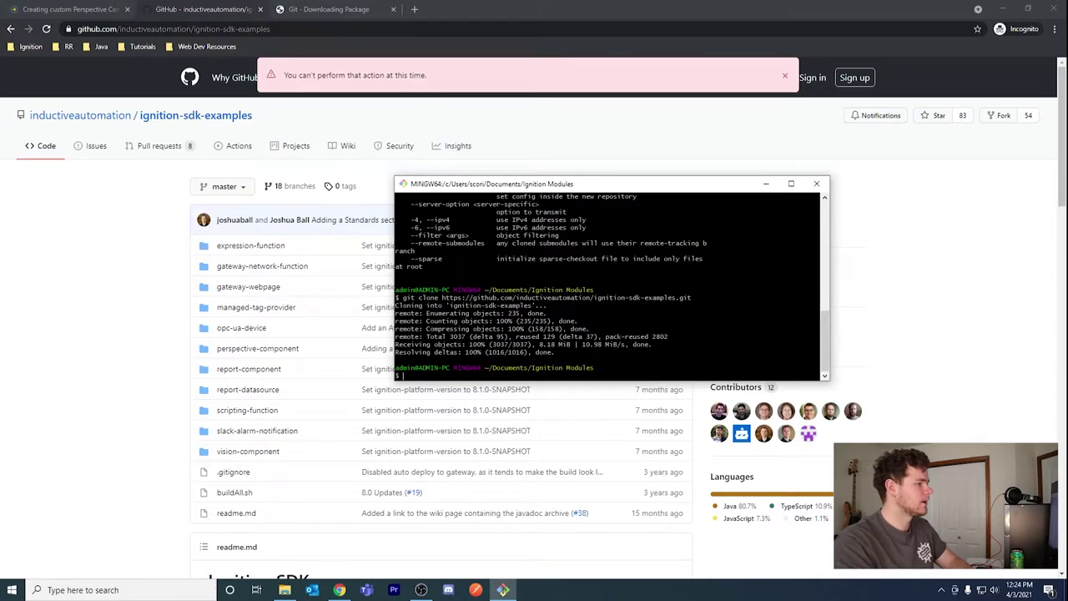
{"action": "left_click", "coordinate": [285, 590]}
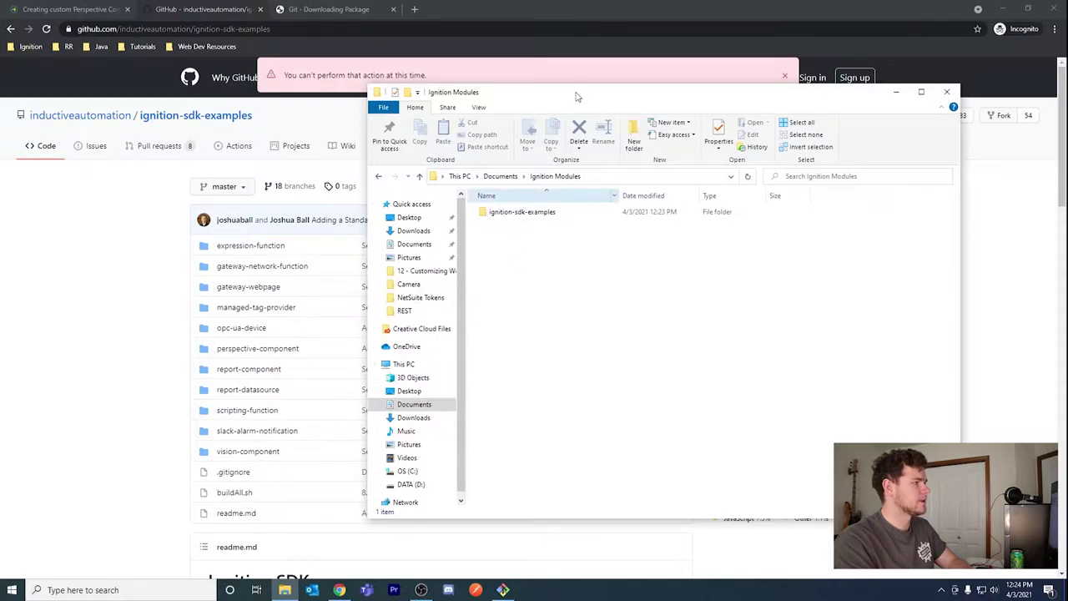
- Delete the cloned ignition-sdk-examples folder and rerun the git clone command
{"action": "left_click_drag", "start_coordinate": [577, 97], "coordinate": [247, 90]}
{"action": "left_click_drag", "start_coordinate": [694, 187], "coordinate": [797, 217]}
{"action": "left_click", "coordinate": [280, 249]}
{"action": "left_click", "coordinate": [251, 202]}
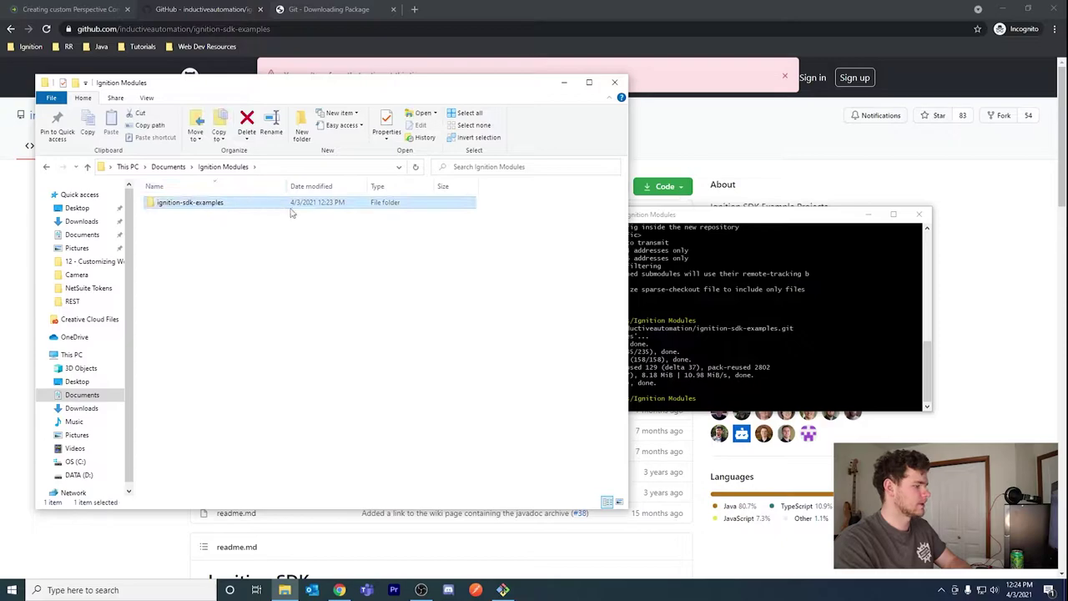
{"action": "key", "text": "Delete"}
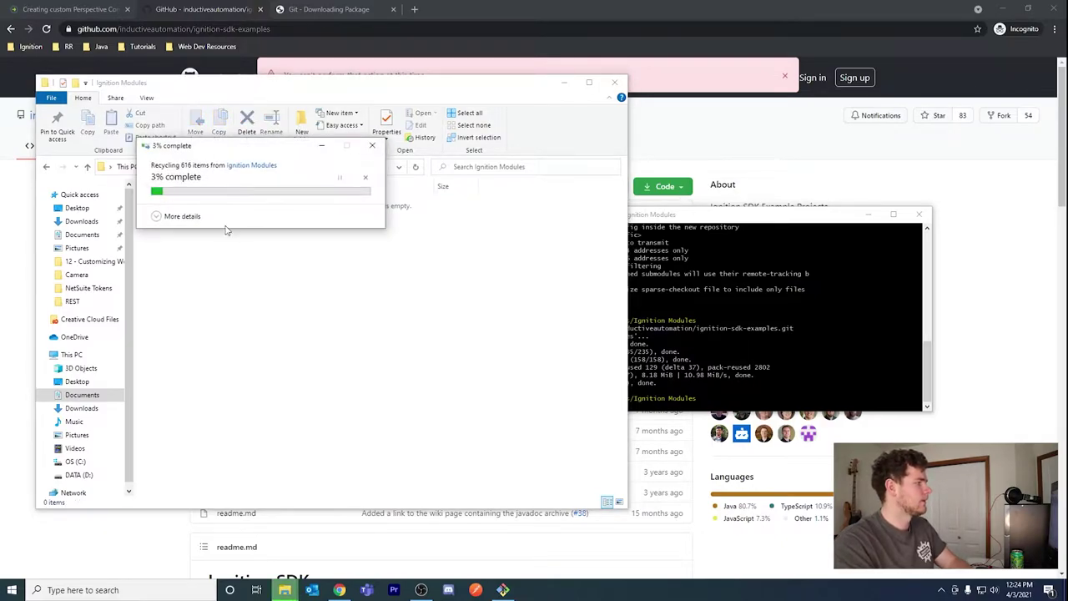
{"action": "left_click", "coordinate": [733, 368]}
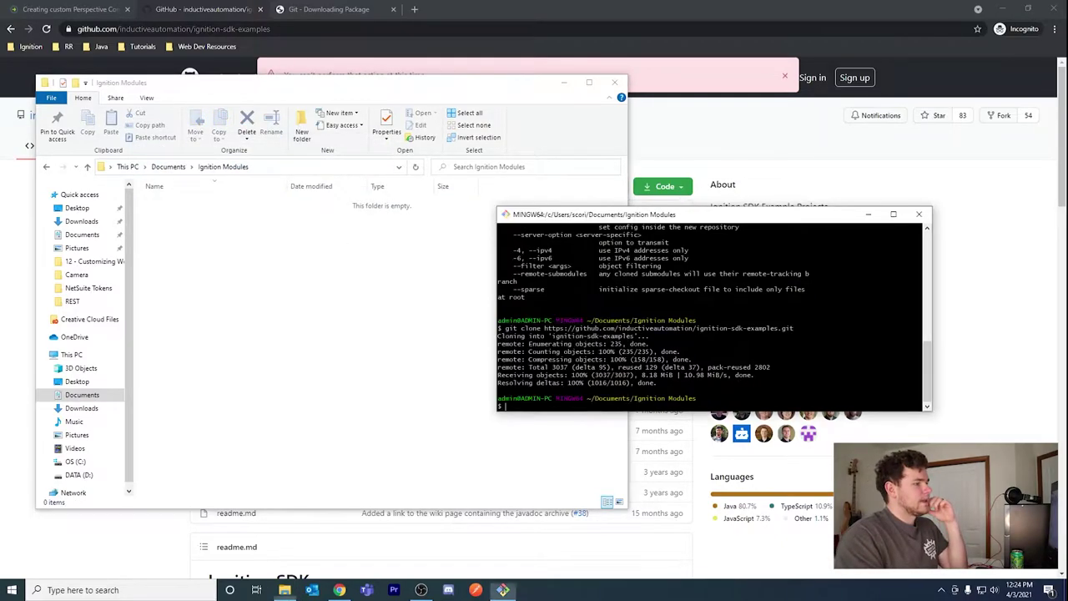
{"action": "key", "text": "Up"}
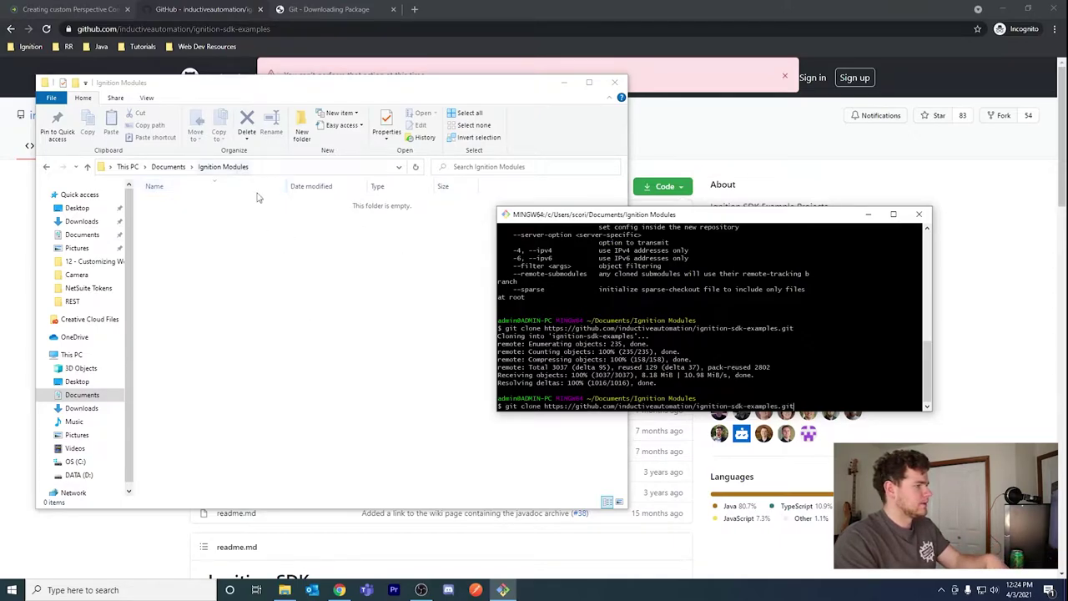
{"action": "key", "text": "Return"}
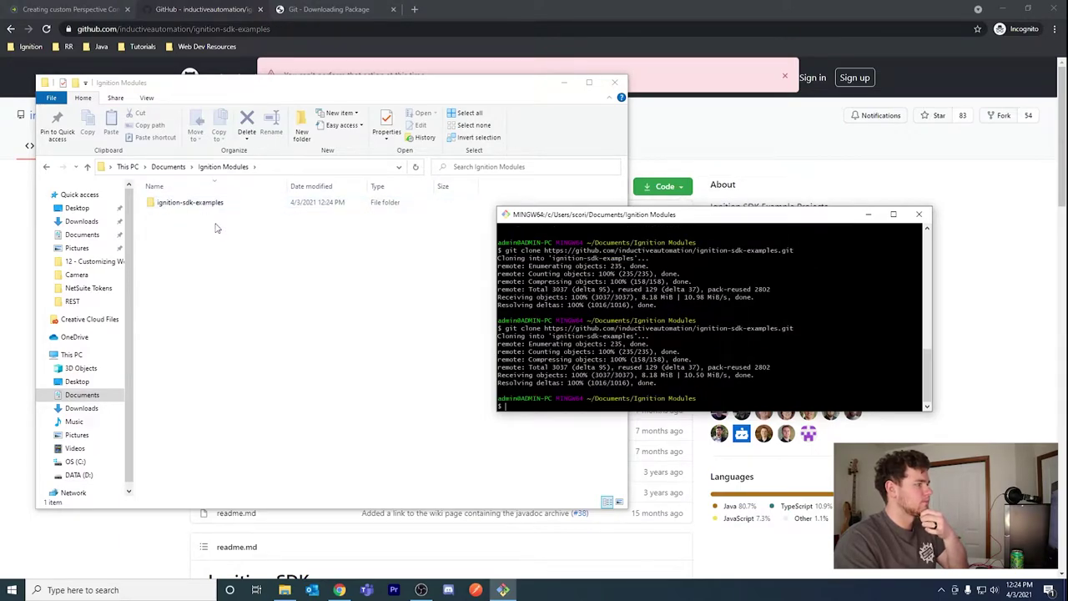
- Open the fresh ignition-sdk-examples folder to view perspective-component and other examples
{"action": "left_click", "coordinate": [251, 275]}
{"action": "left_click_drag", "start_coordinate": [743, 219], "coordinate": [747, 249]}
{"action": "left_click_drag", "start_coordinate": [456, 89], "coordinate": [660, 163]}
{"action": "double_click", "coordinate": [384, 279]}
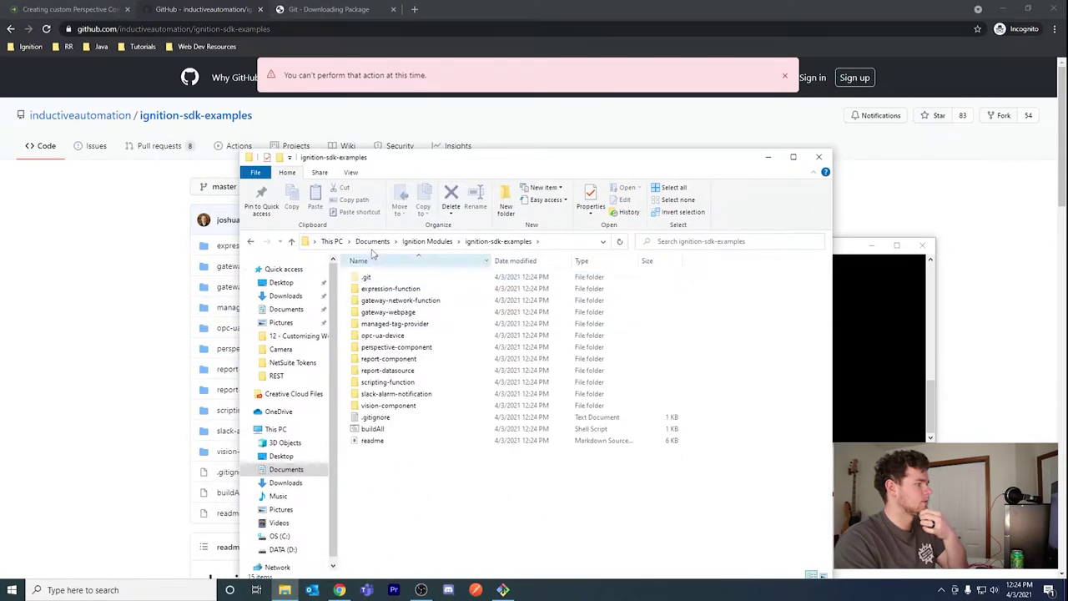
{"action": "left_click_drag", "start_coordinate": [443, 160], "coordinate": [537, 141]}
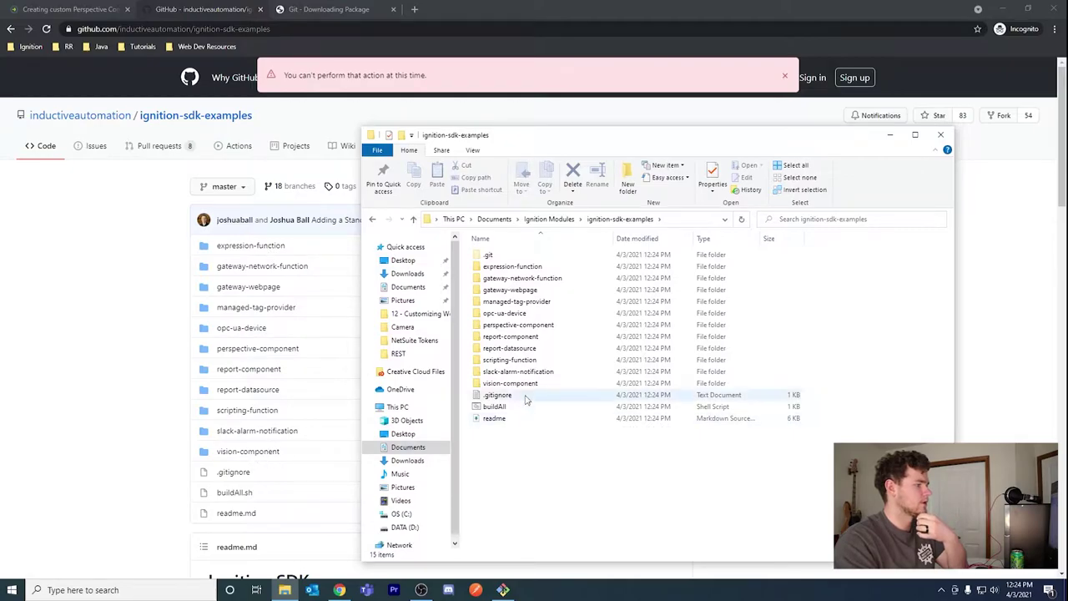
{"action": "left_click_drag", "start_coordinate": [516, 460], "coordinate": [496, 254]}
{"action": "left_click", "coordinate": [565, 480]}
{"action": "left_click_drag", "start_coordinate": [716, 136], "coordinate": [505, 105]}
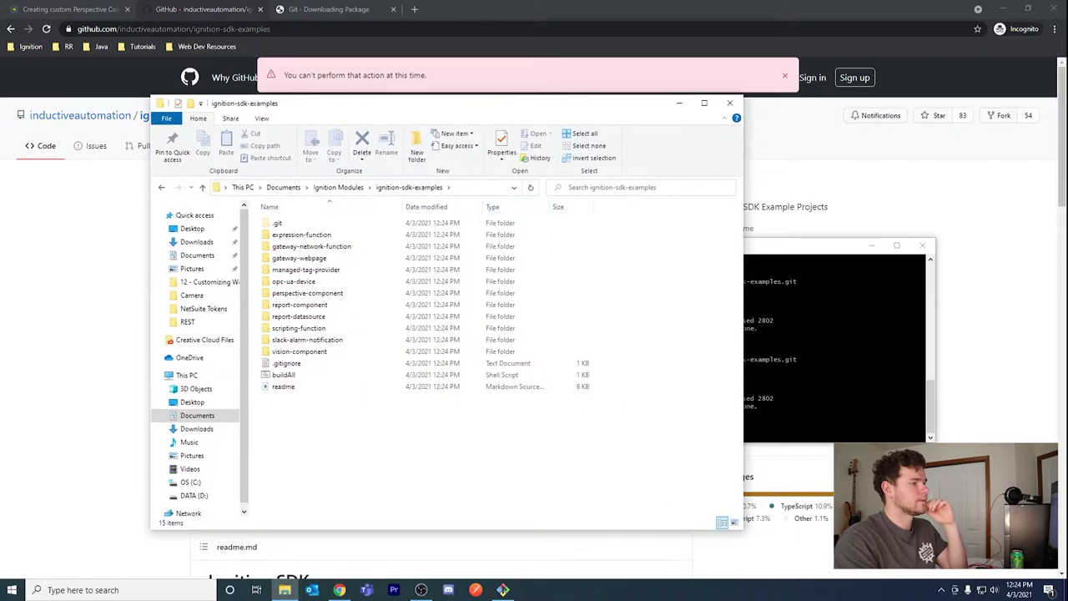
- Close the Git Bash terminal window
{"action": "key", "text": "alt+Tab"}
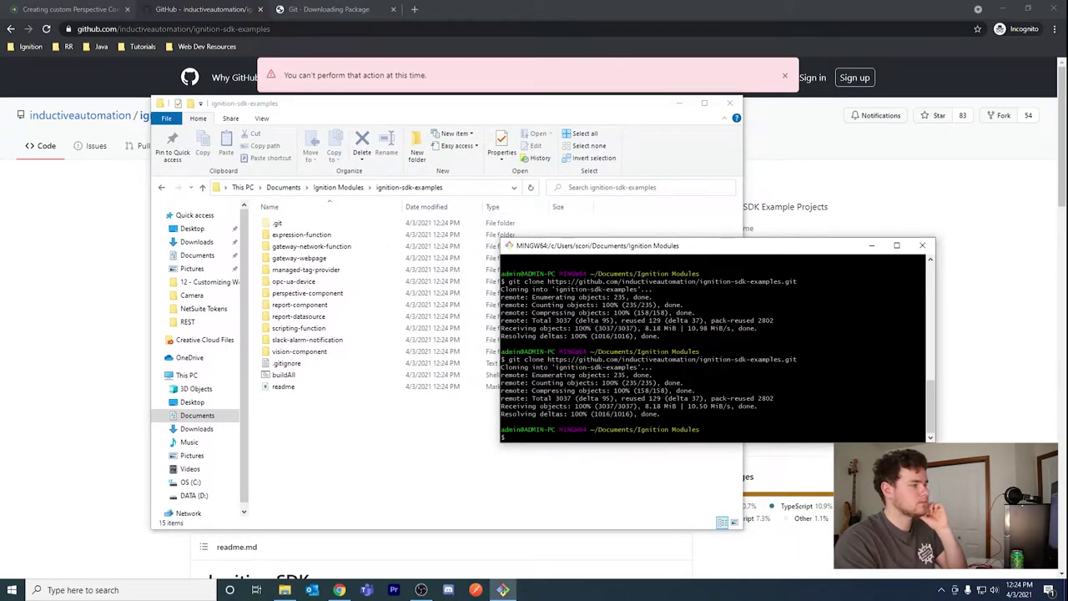
{"action": "left_click", "coordinate": [392, 455]}
{"action": "key", "text": "alt+Tab"}
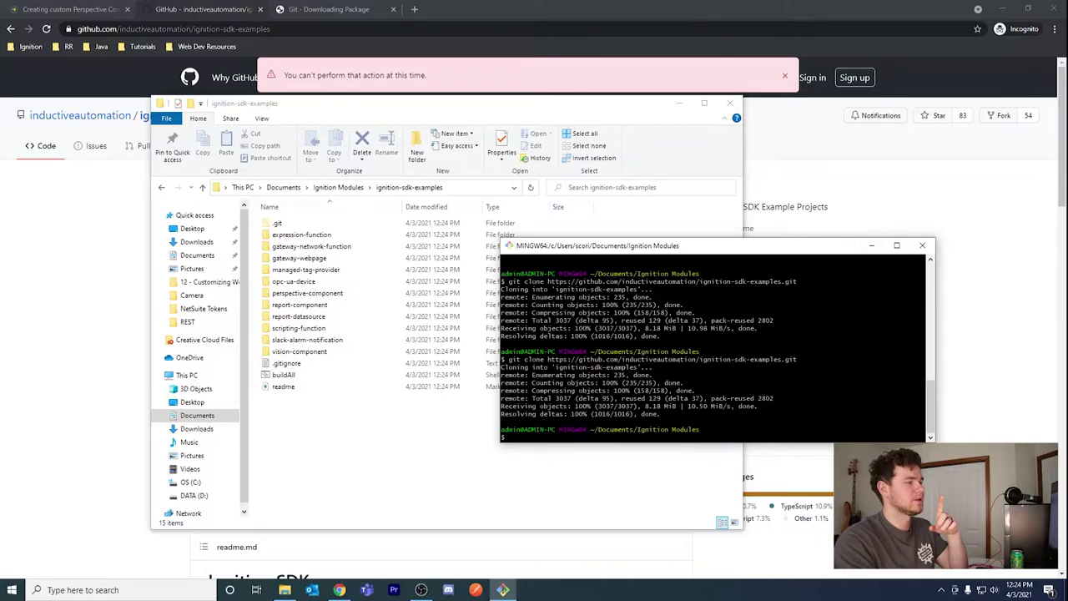
{"action": "left_click", "coordinate": [922, 245]}
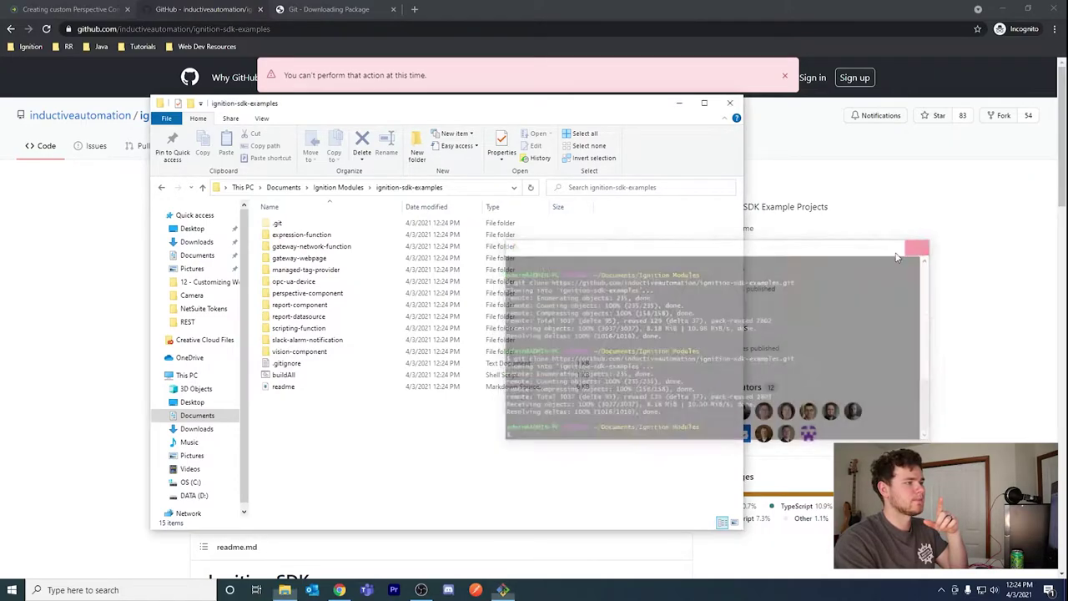
- Scroll the GitHub readme to Requirements and Getting Started, noting 'Using your IDE of choice'
{"action": "left_click", "coordinate": [955, 392]}
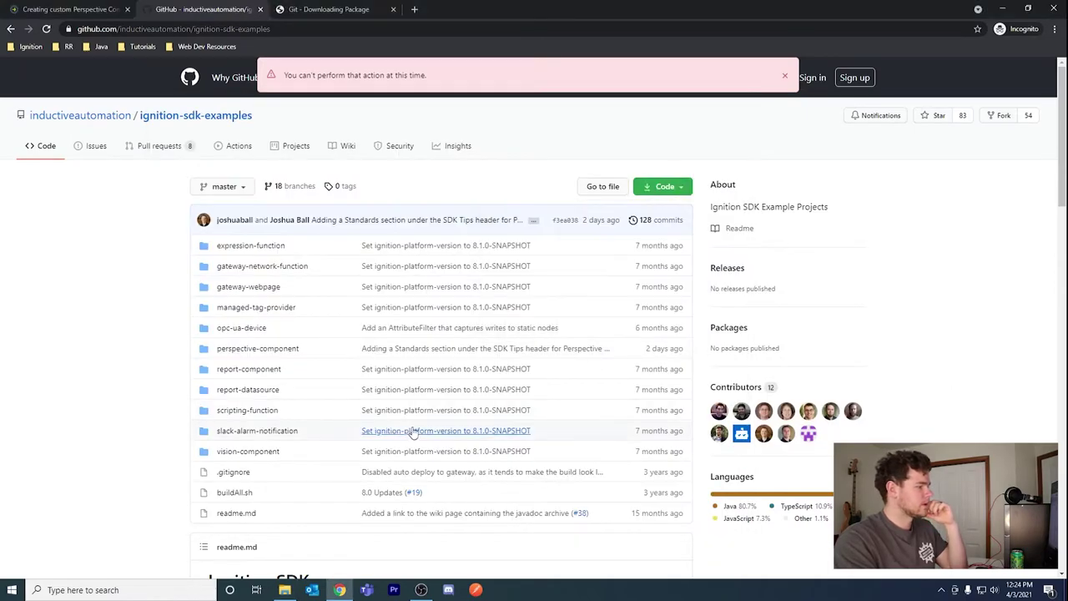
{"action": "scroll", "coordinate": [425, 430], "scroll_direction": "down", "scroll_amount": 15}
{"action": "scroll", "coordinate": [447, 412], "scroll_direction": "down", "scroll_amount": 3}
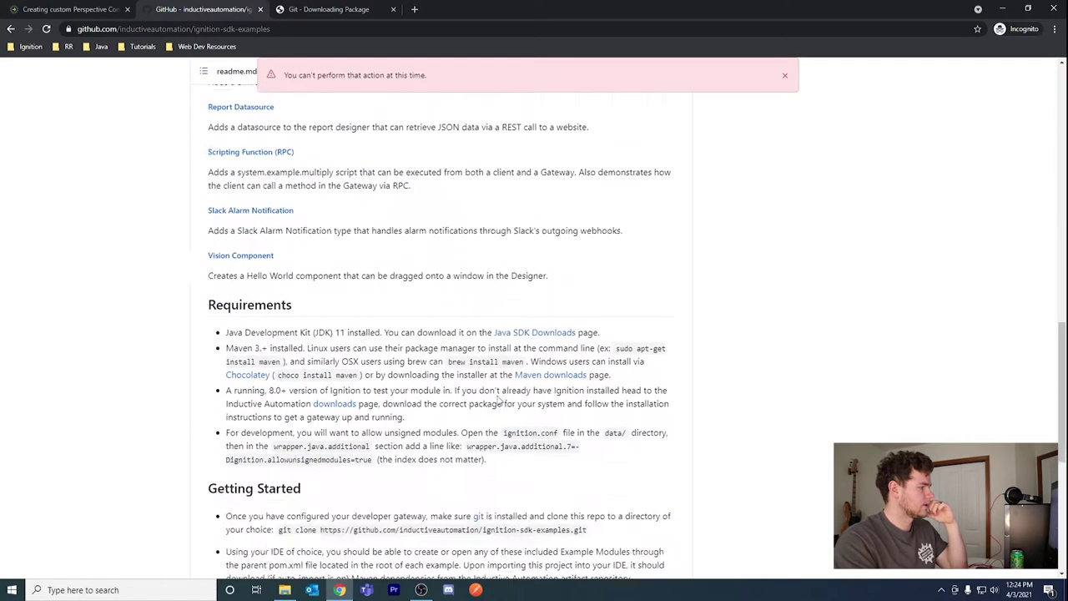
{"action": "left_click_drag", "start_coordinate": [226, 391], "coordinate": [320, 392]}
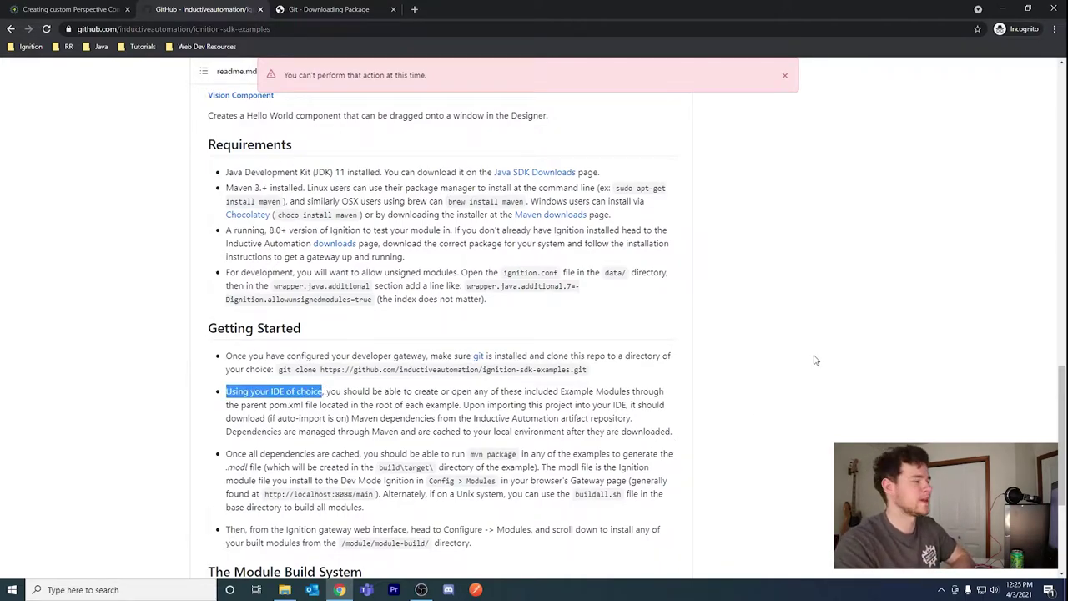
{"action": "left_click", "coordinate": [849, 382]}
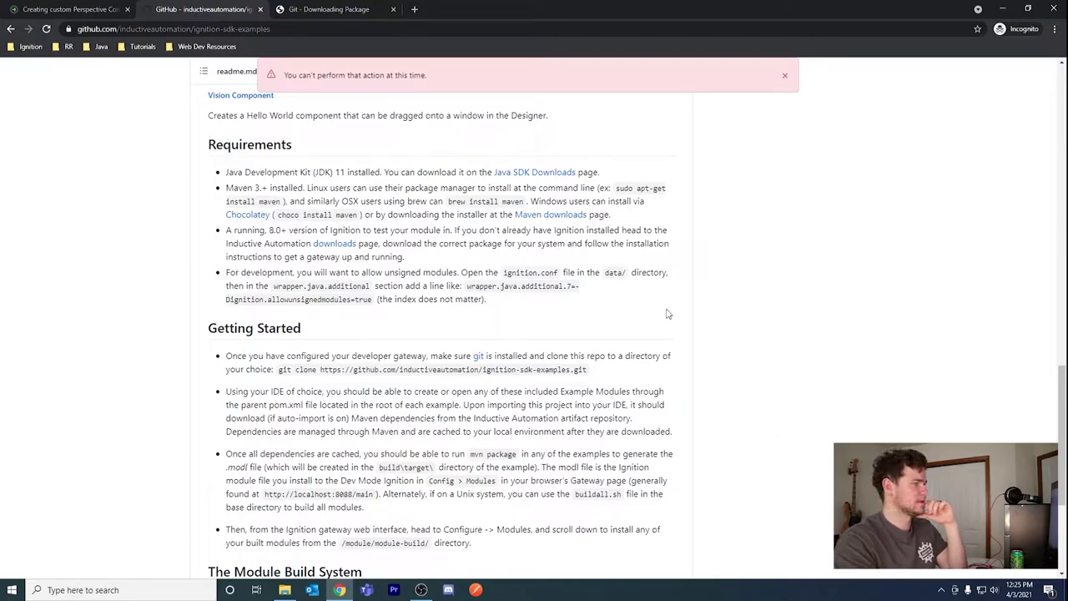
- Search Google for 'intellij ide' and open JetBrains' IntelliJ IDEA Windows download page
{"action": "left_click", "coordinate": [414, 9]}
{"action": "type", "text": "inte"}
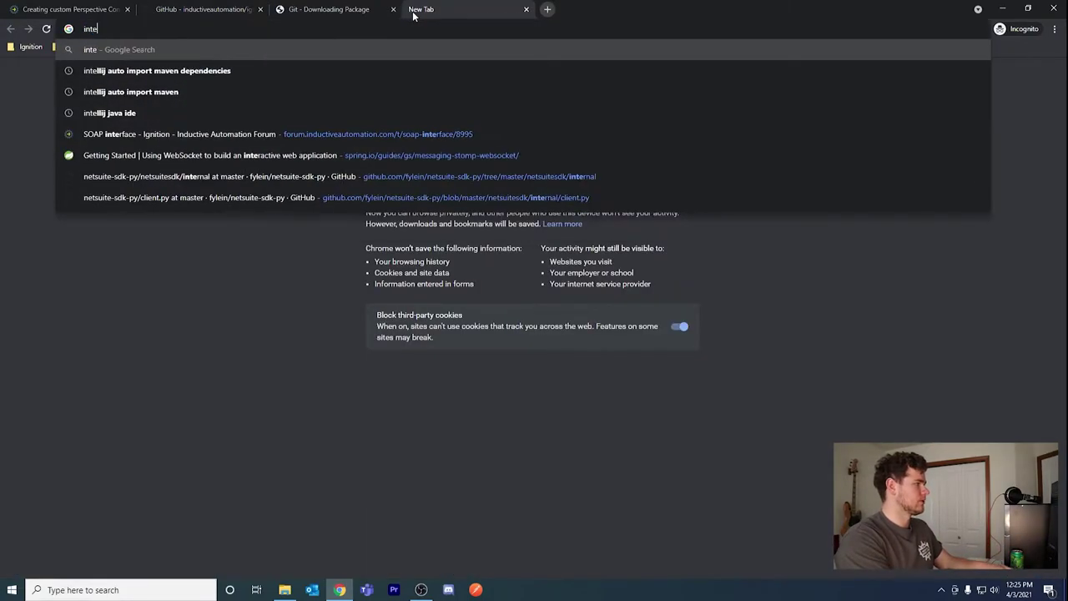
{"action": "type", "text": "llij"}
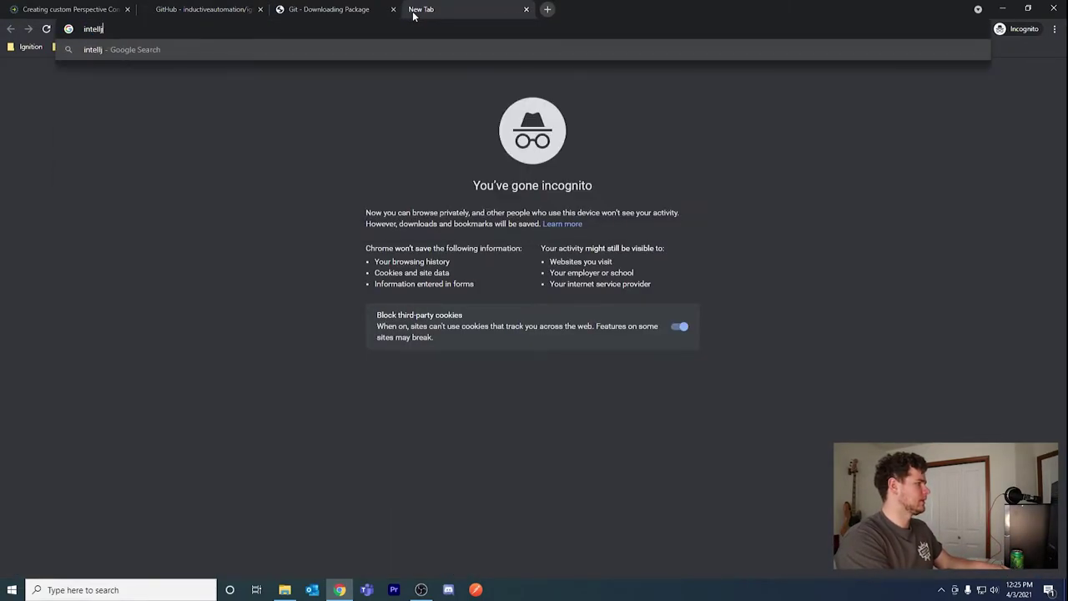
{"action": "type", "text": " ide"}
{"action": "key", "text": "Return"}
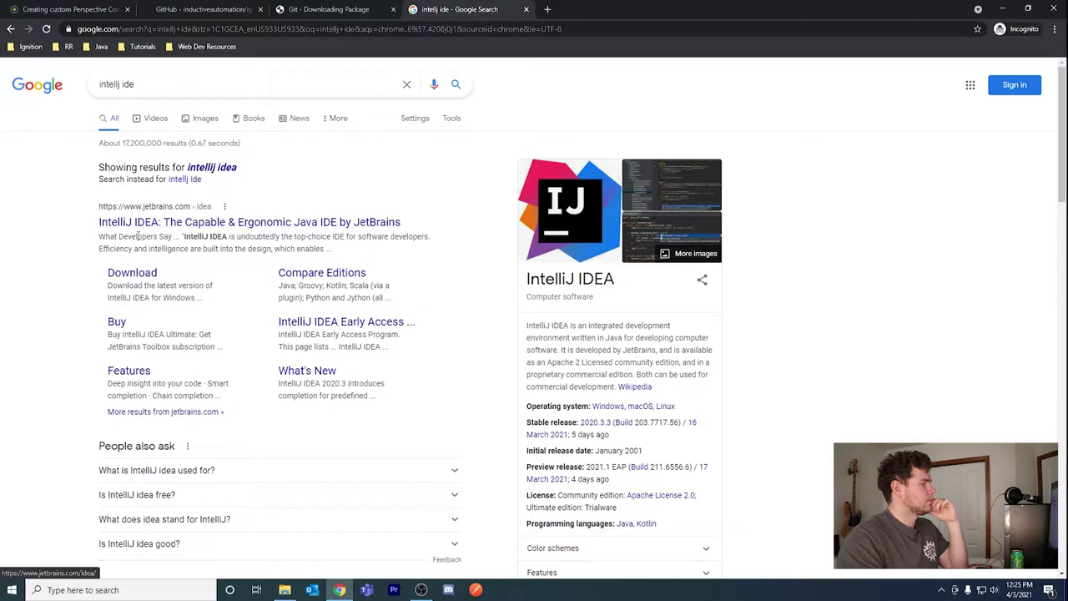
{"action": "left_click", "coordinate": [132, 273]}
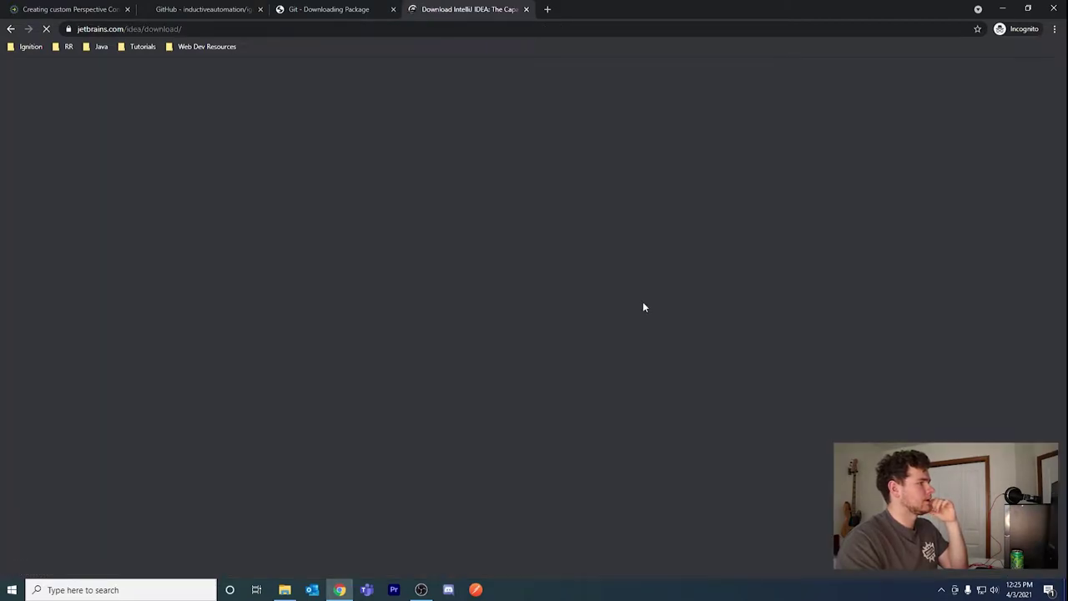
{"action": "key", "text": "y"}
{"action": "scroll", "coordinate": [847, 314], "scroll_direction": "down", "scroll_amount": 2}
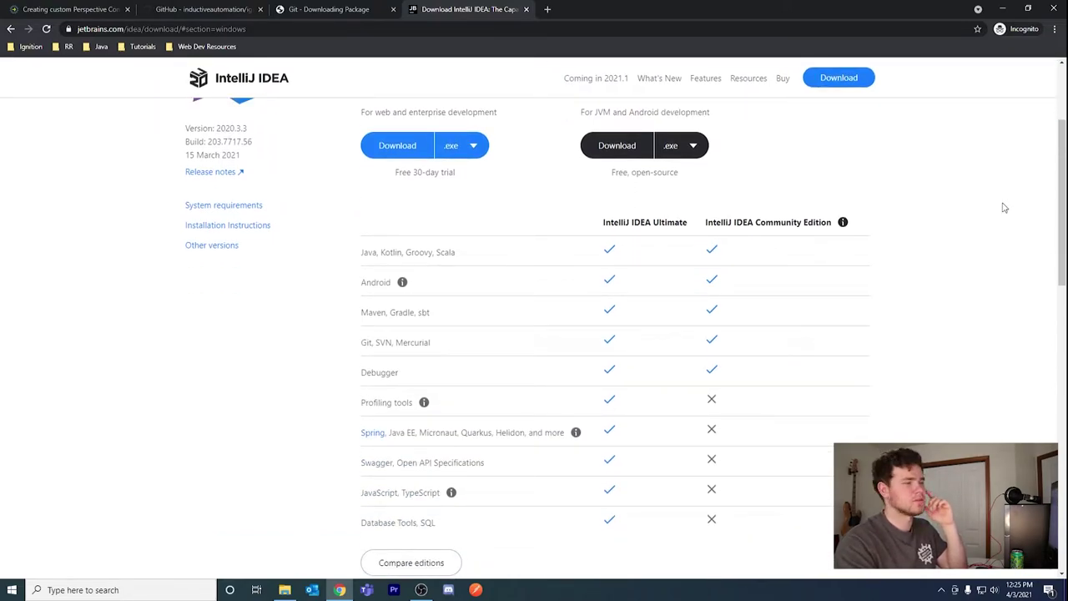
{"action": "scroll", "coordinate": [957, 242], "scroll_direction": "up", "scroll_amount": 2}
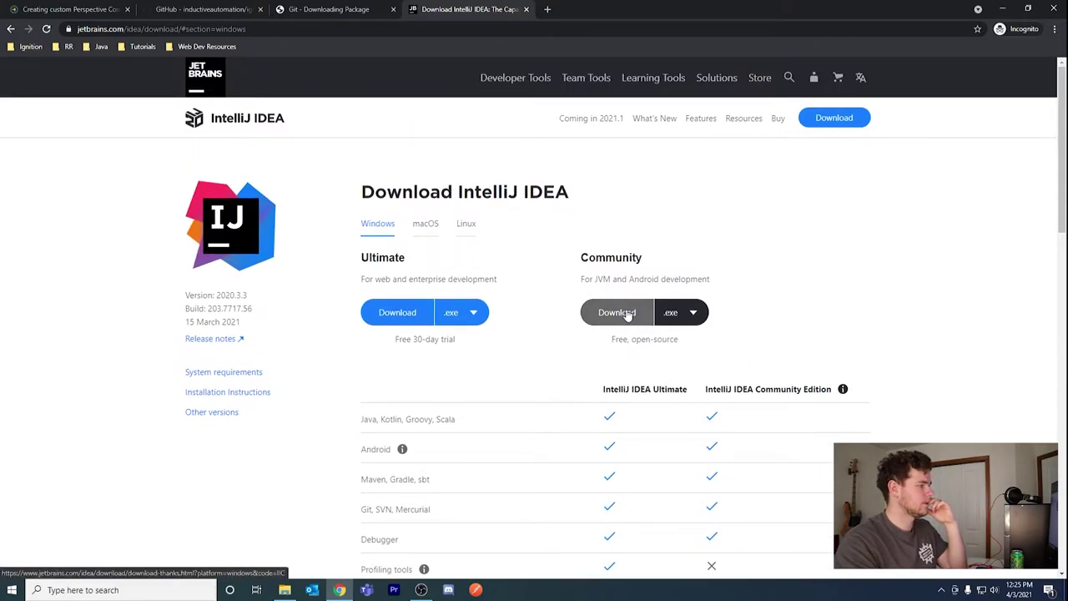
- Download the IntelliJ IDEA Community 2020.3.3 installer for Windows and launch it
{"action": "left_click", "coordinate": [628, 315]}
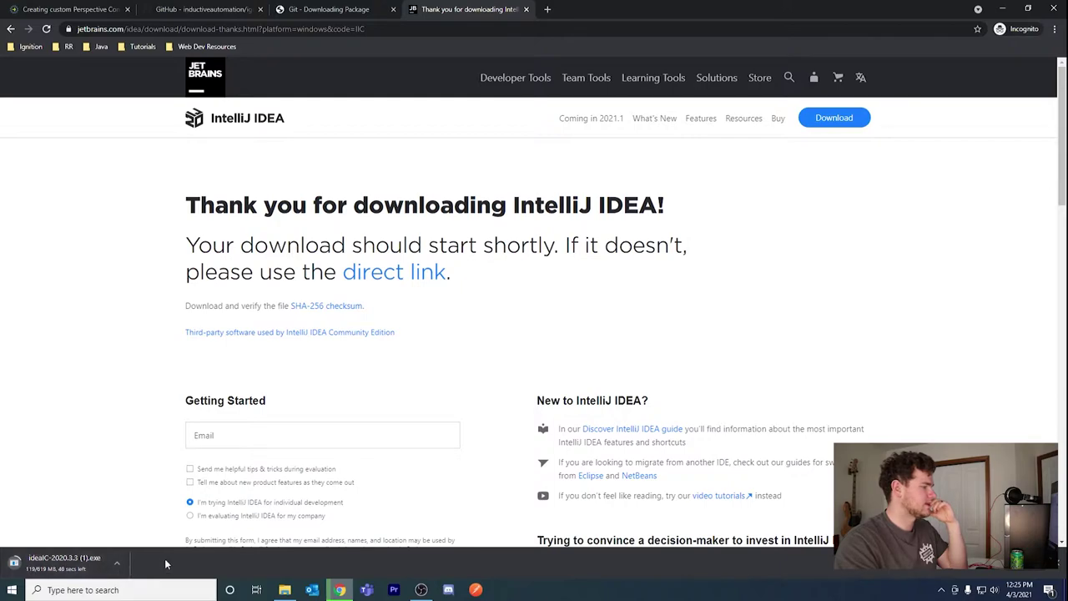
{"action": "scroll", "coordinate": [439, 470], "scroll_direction": "down", "scroll_amount": 2}
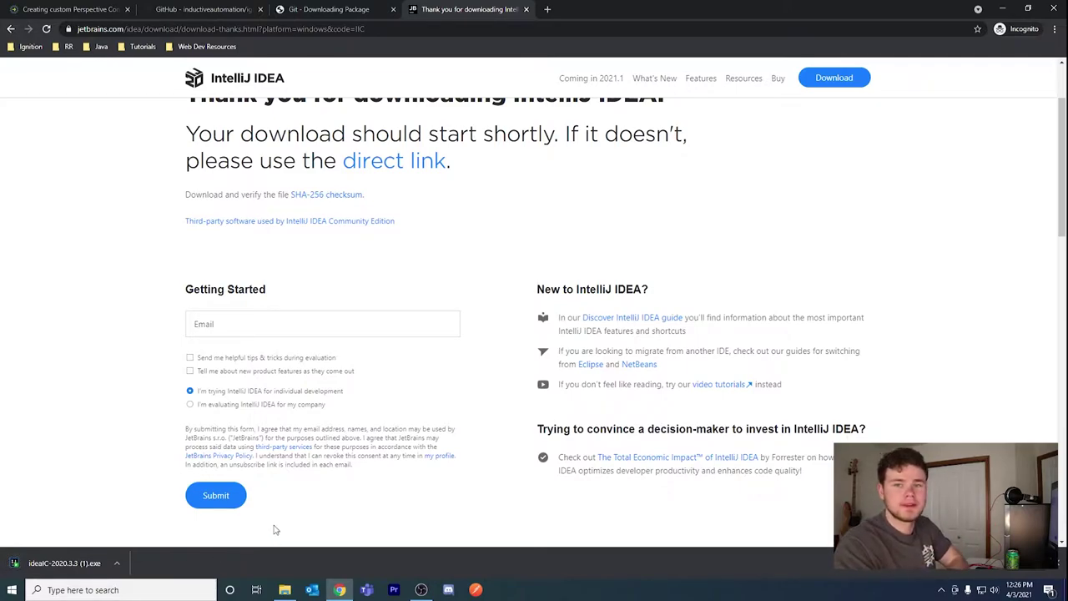
{"action": "left_click", "coordinate": [76, 564]}
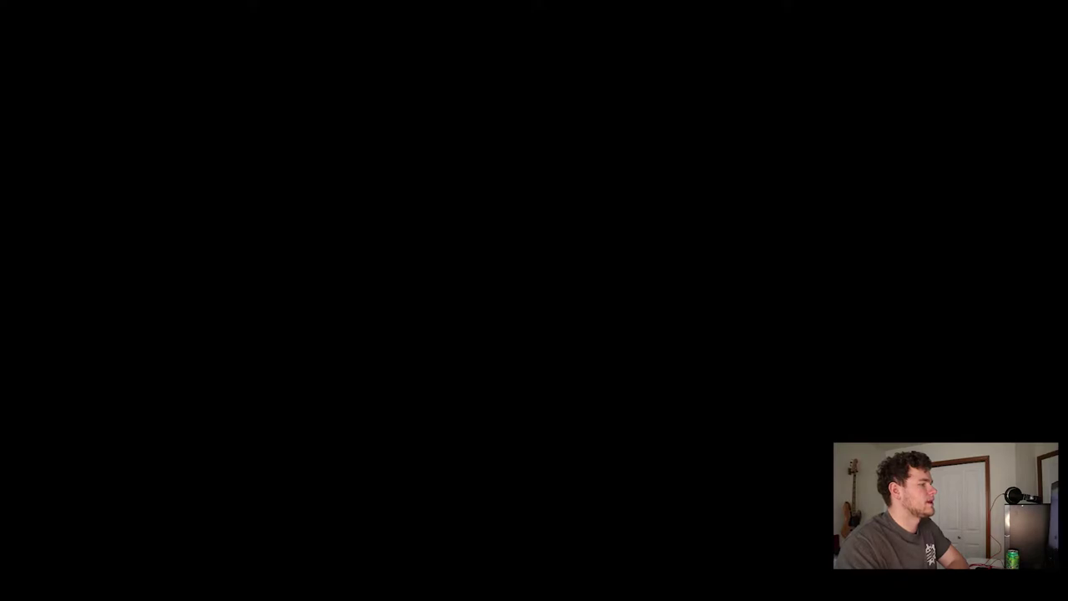
- Install IntelliJ IDEA Community in the default folder with a 64-bit launcher desktop shortcut
{"action": "left_click", "coordinate": [496, 374]}
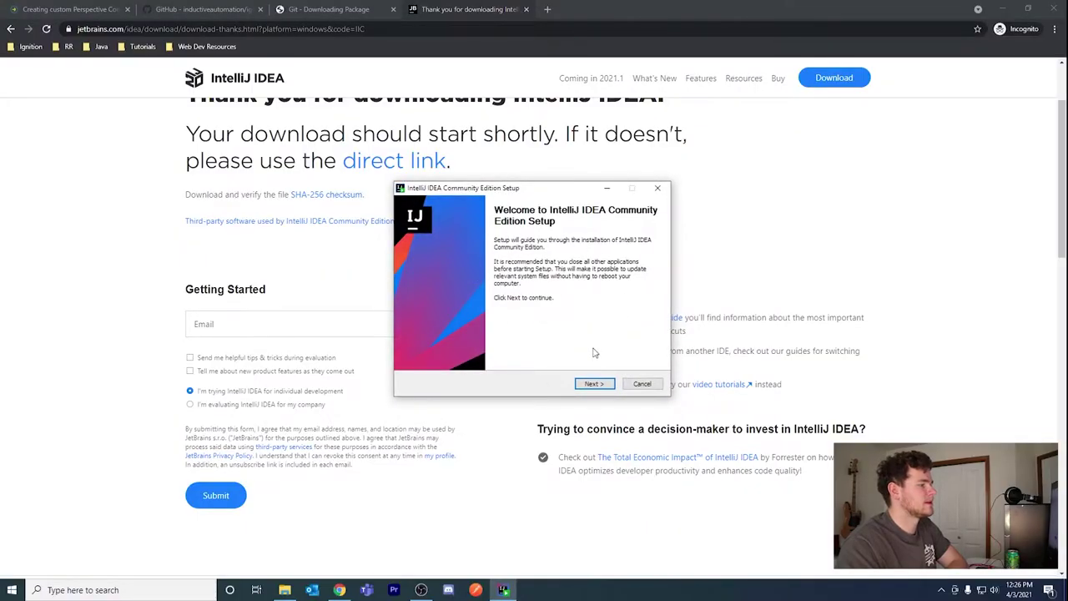
{"action": "left_click", "coordinate": [592, 385]}
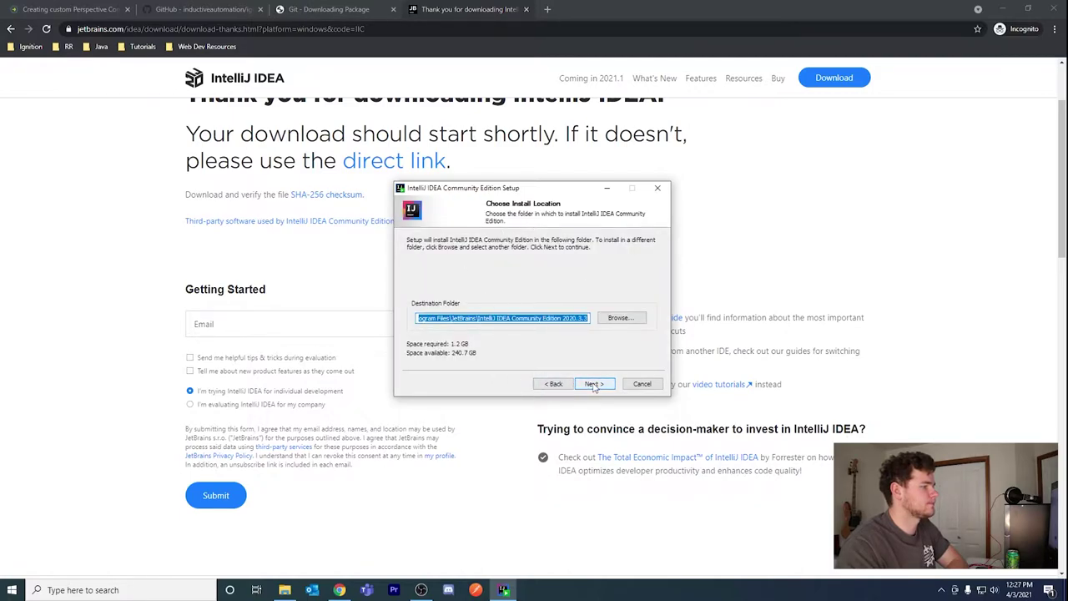
{"action": "left_click", "coordinate": [592, 384]}
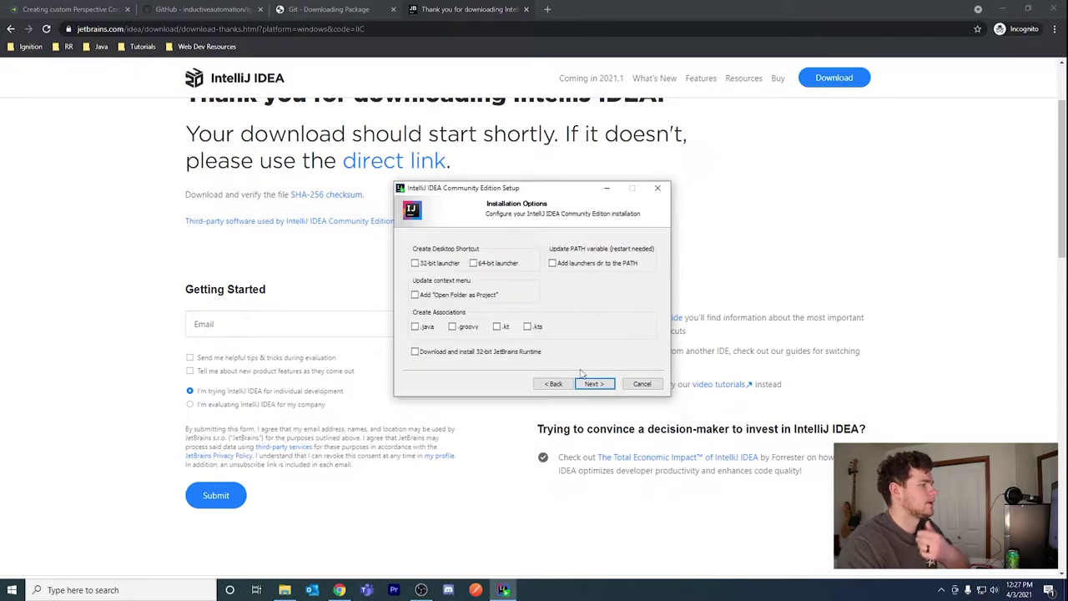
{"action": "left_click", "coordinate": [473, 265]}
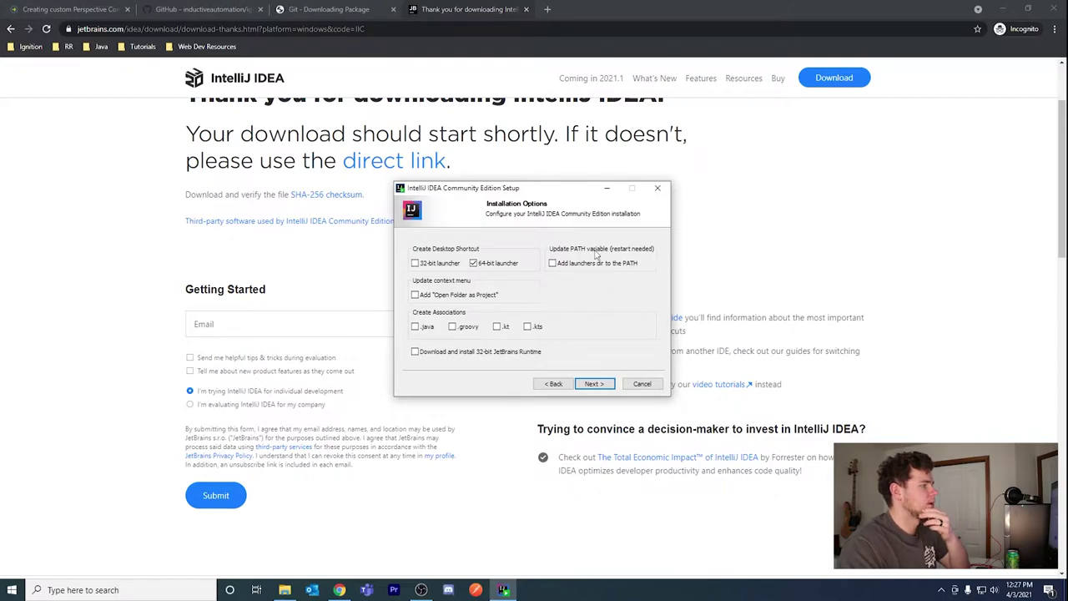
{"action": "left_click", "coordinate": [593, 385]}
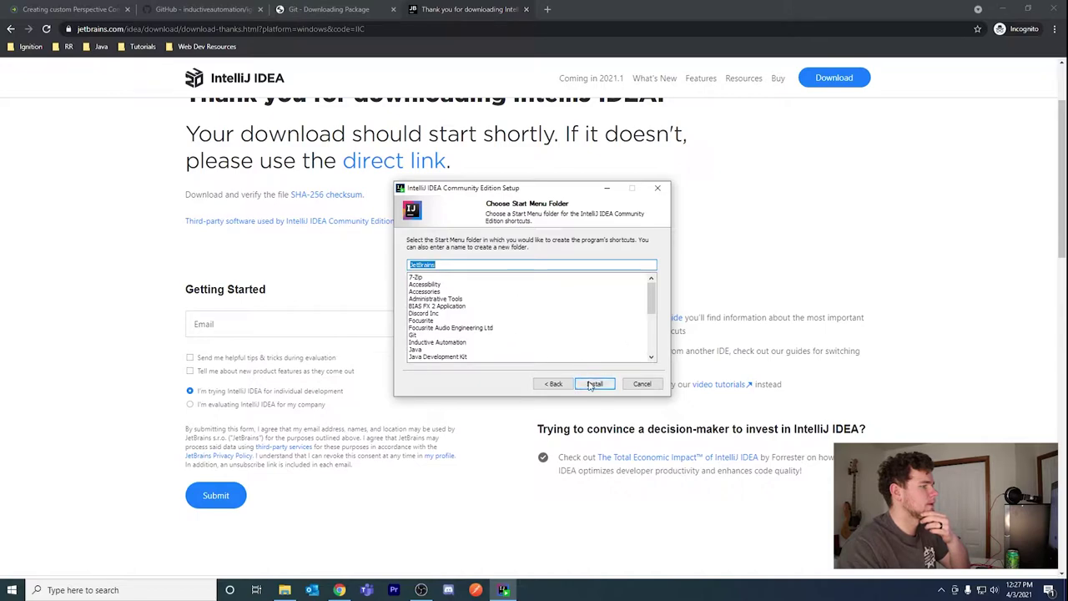
{"action": "left_click", "coordinate": [587, 383]}
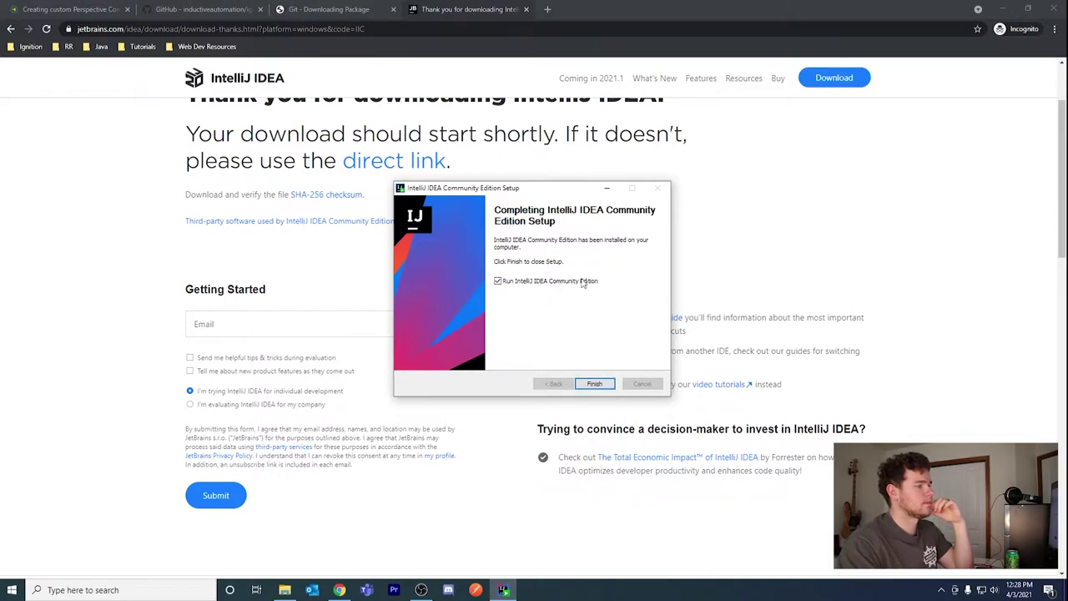
- Finish setup and start IntelliJ IDEA choosing Do not import settings
{"action": "left_click", "coordinate": [602, 384]}
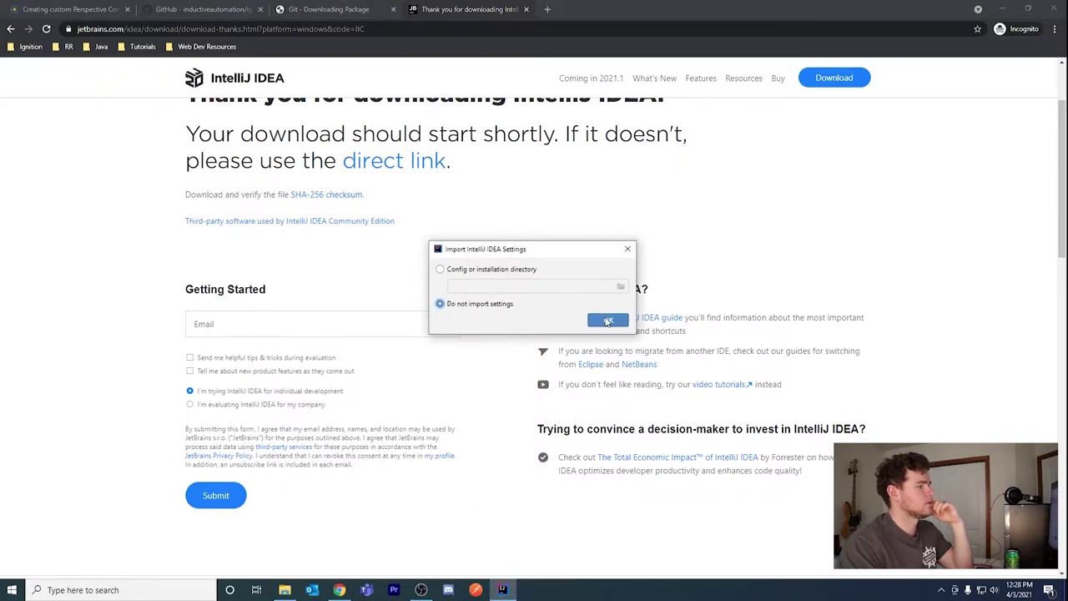
{"action": "left_click", "coordinate": [609, 319]}
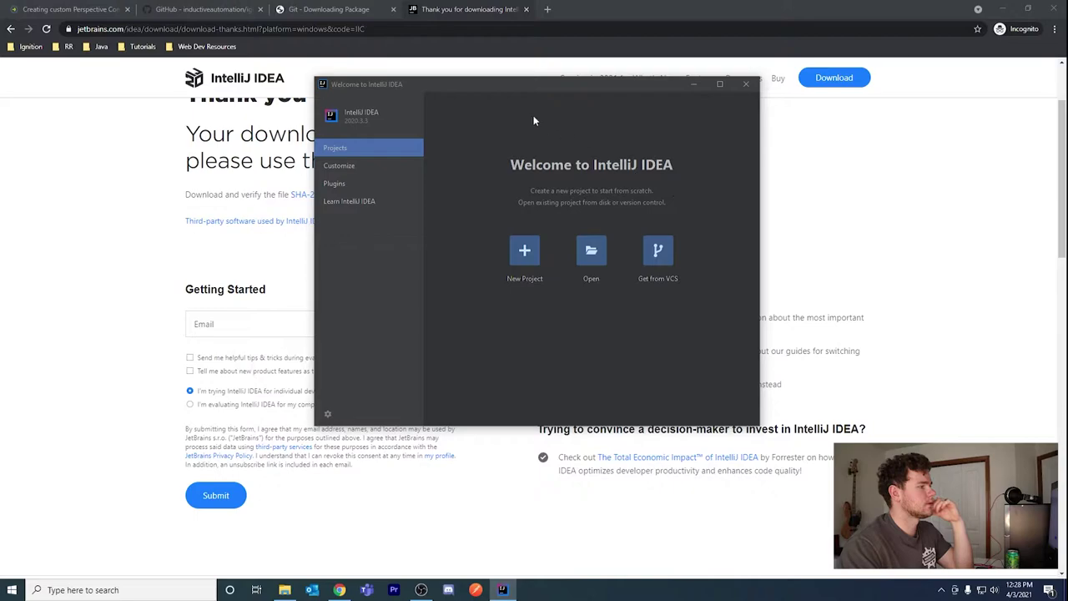
{"action": "left_click_drag", "start_coordinate": [507, 92], "coordinate": [547, 106]}
- Close the JetBrains tab, review the readme's IDE-import note, and return to IntelliJ's Welcome window
{"action": "middle_click", "coordinate": [436, 13]}
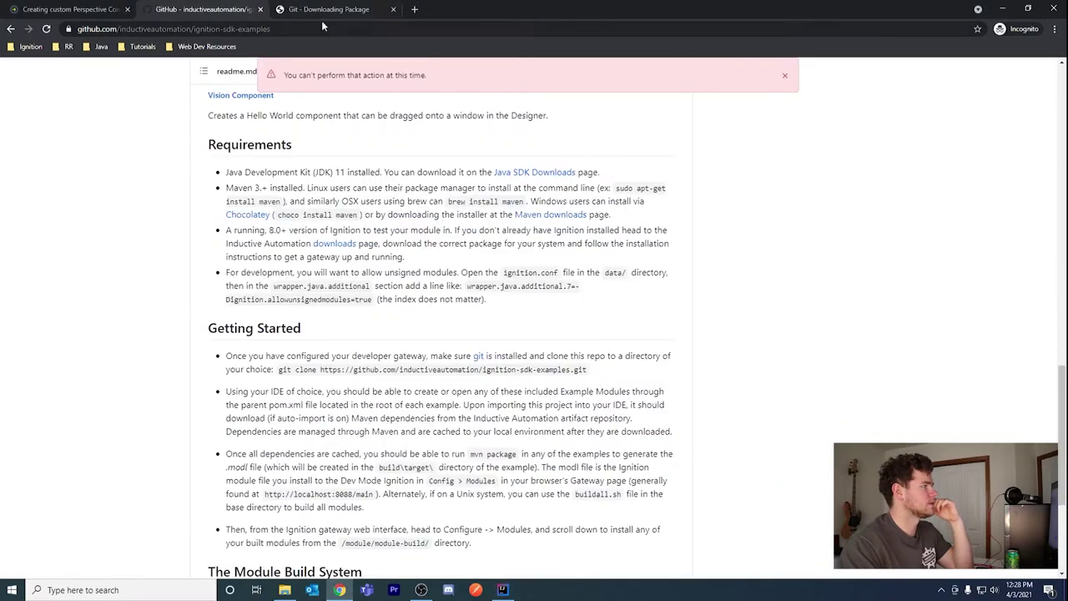
{"action": "left_click", "coordinate": [784, 76]}
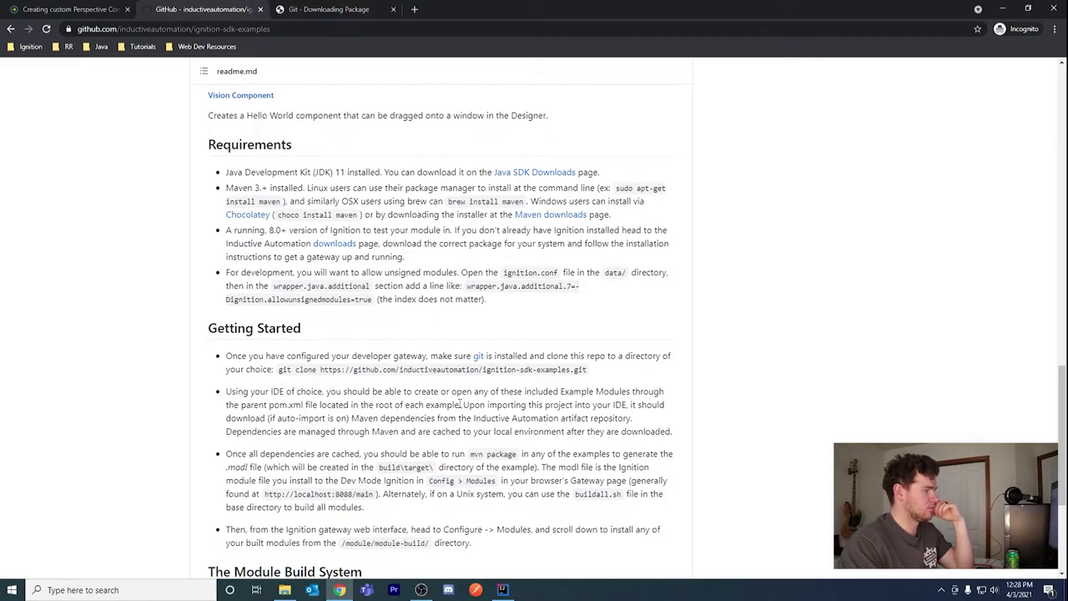
{"action": "left_click_drag", "start_coordinate": [465, 405], "coordinate": [624, 405]}
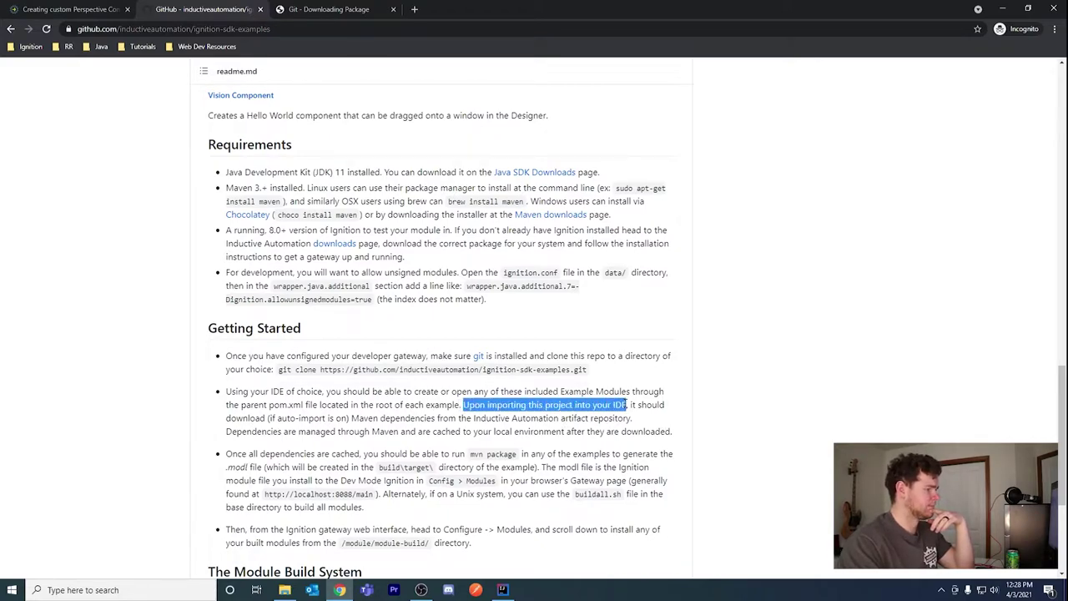
{"action": "left_click", "coordinate": [731, 395]}
{"action": "left_click", "coordinate": [502, 591]}
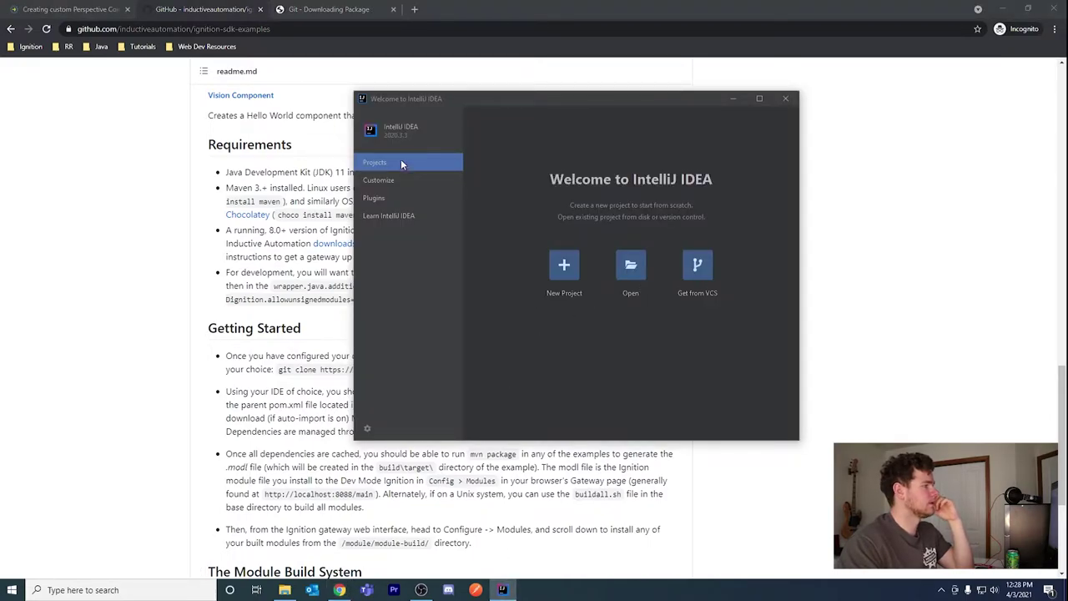
- Cancel the New Project wizard and bring up the Open File or Project dialog instead
{"action": "left_click_drag", "start_coordinate": [482, 110], "coordinate": [420, 98]}
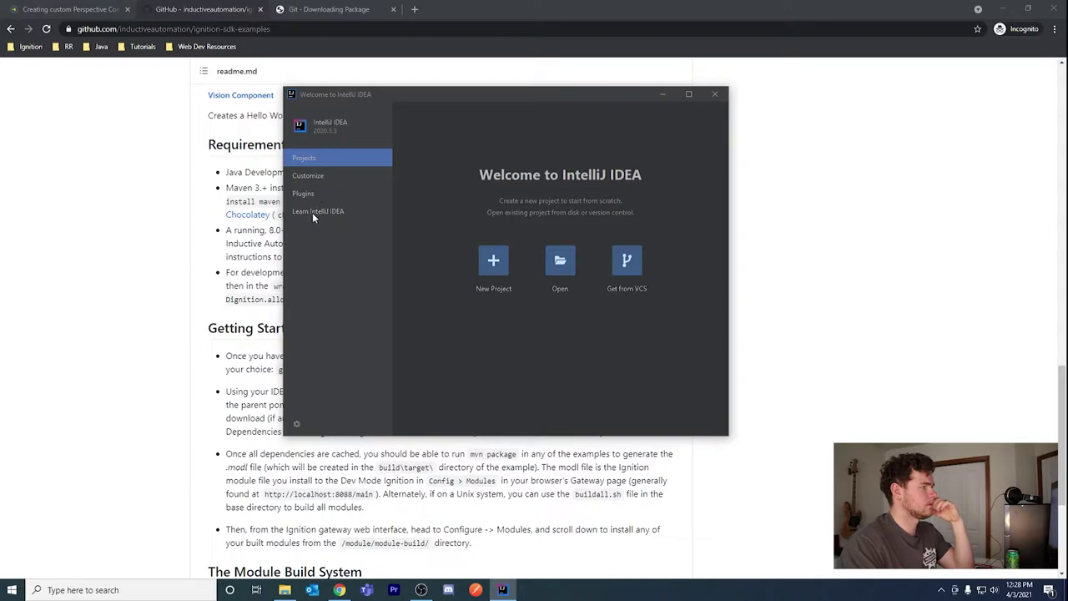
{"action": "left_click", "coordinate": [493, 264]}
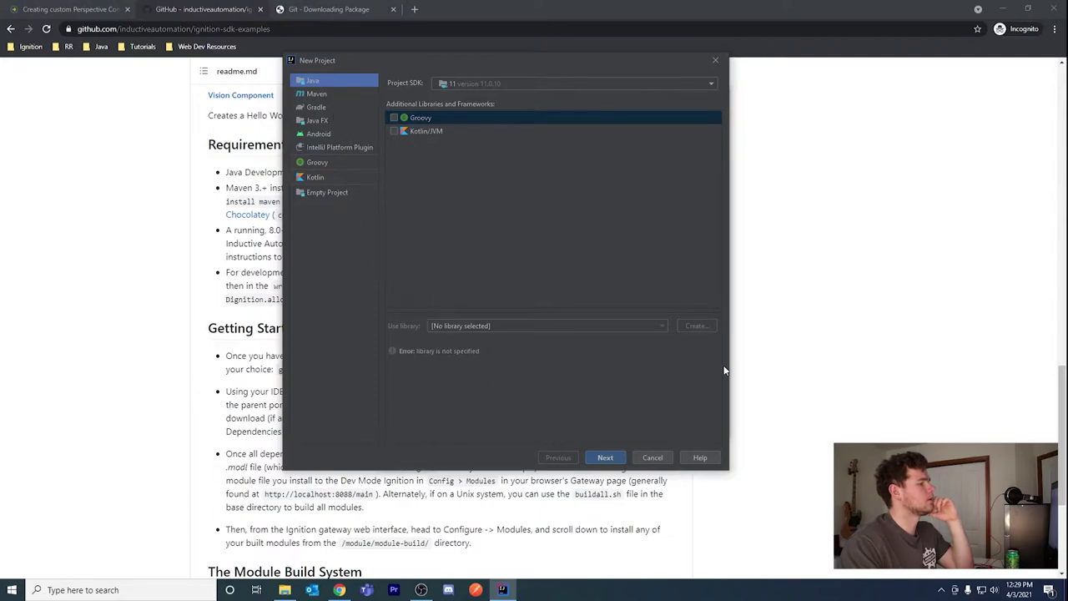
{"action": "left_click", "coordinate": [653, 461]}
{"action": "left_click", "coordinate": [554, 262]}
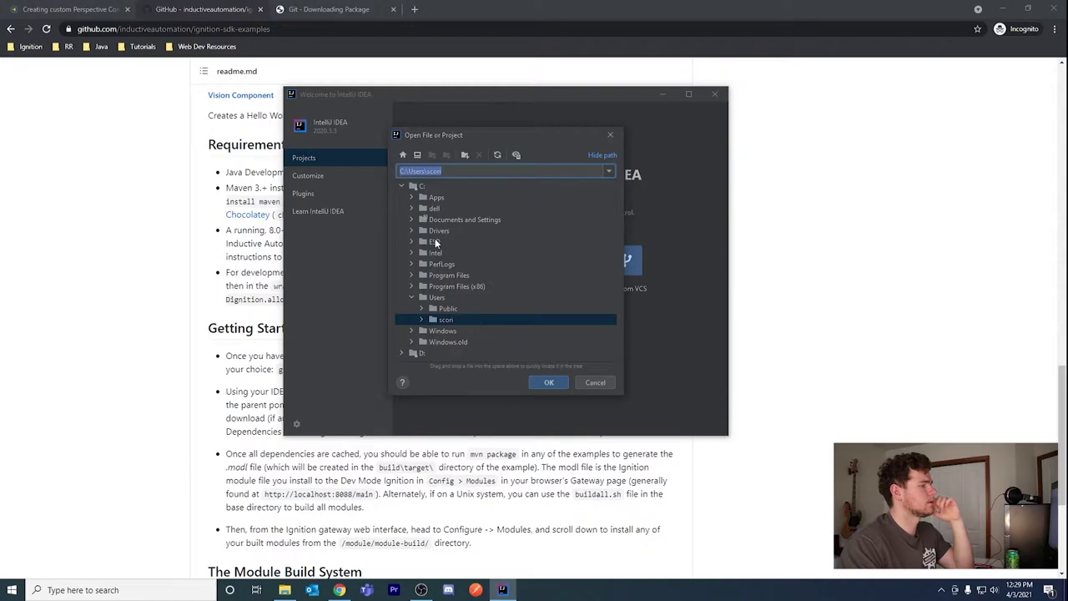
- Expand the home, Documents and Ignition Modules folders in the file tree
{"action": "left_click", "coordinate": [421, 321]}
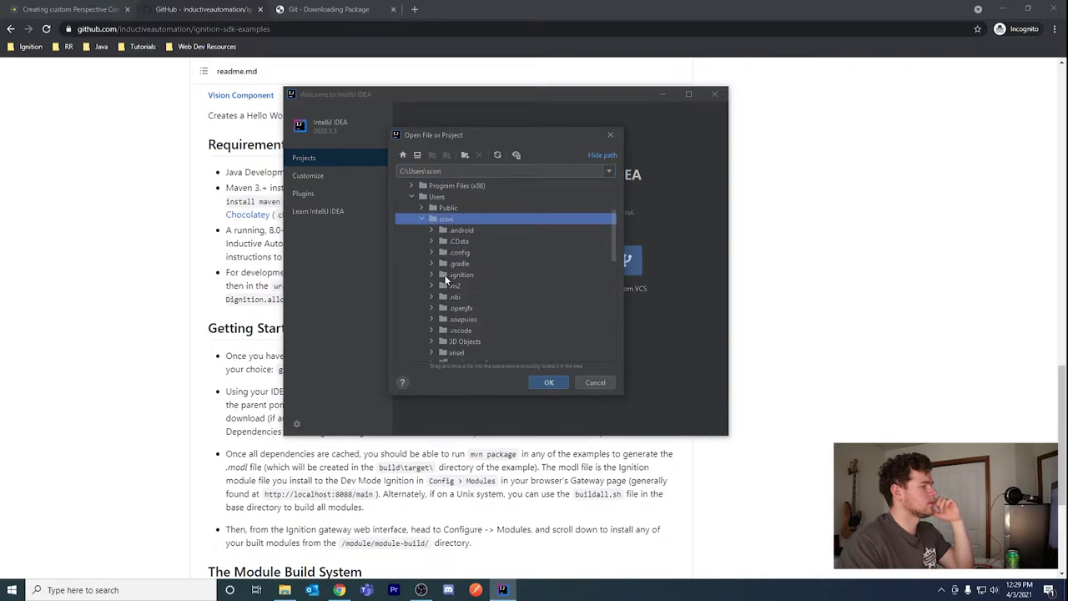
{"action": "scroll", "coordinate": [469, 295], "scroll_direction": "down", "scroll_amount": 3}
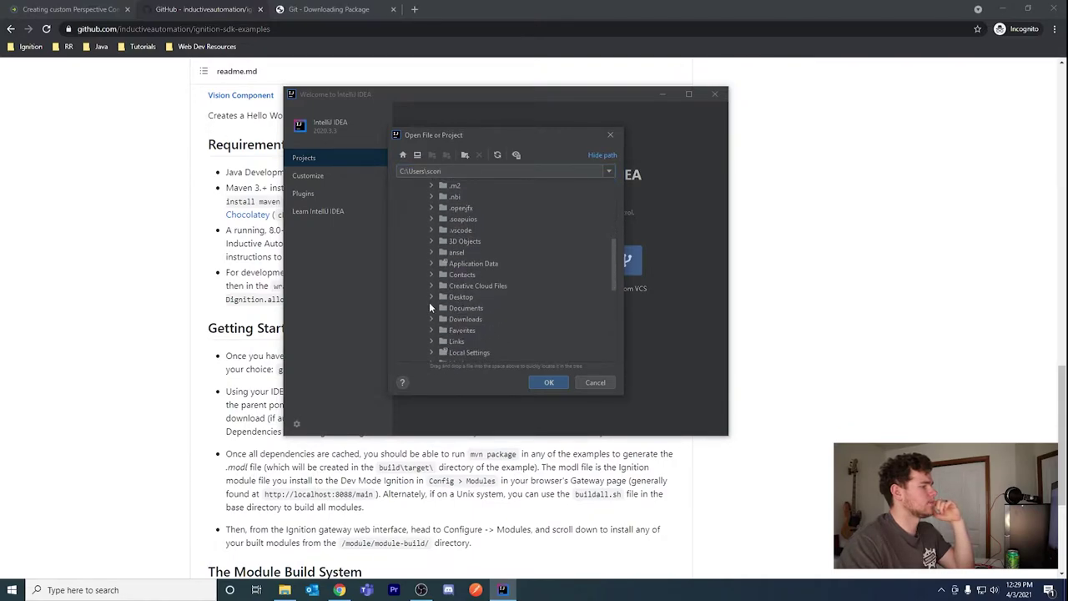
{"action": "left_click", "coordinate": [432, 308]}
{"action": "scroll", "coordinate": [491, 303], "scroll_direction": "down", "scroll_amount": 3}
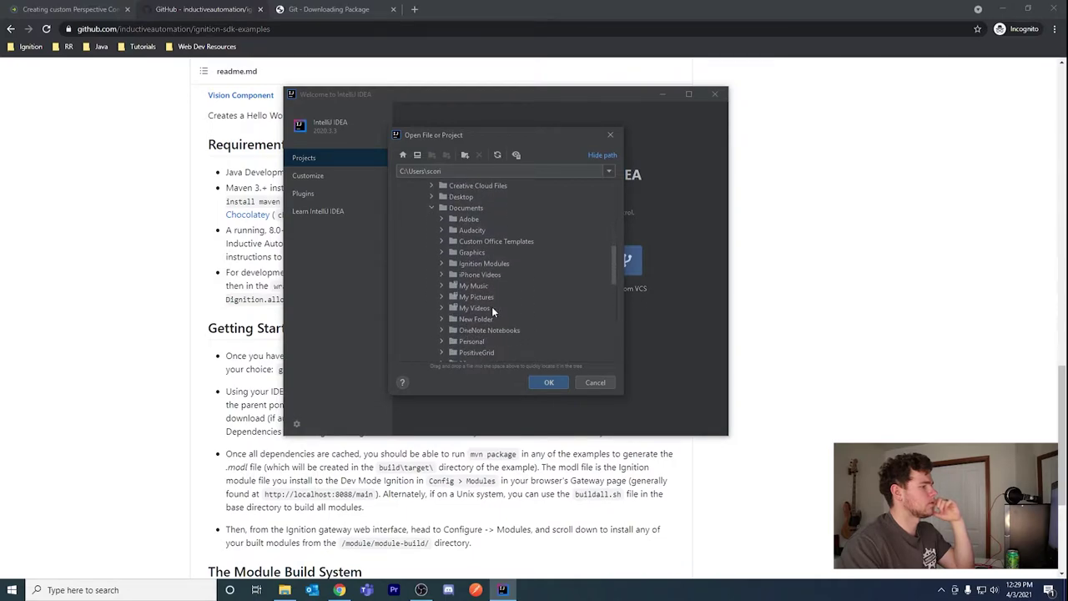
{"action": "left_click", "coordinate": [442, 263]}
{"action": "scroll", "coordinate": [561, 296], "scroll_direction": "down", "scroll_amount": 2}
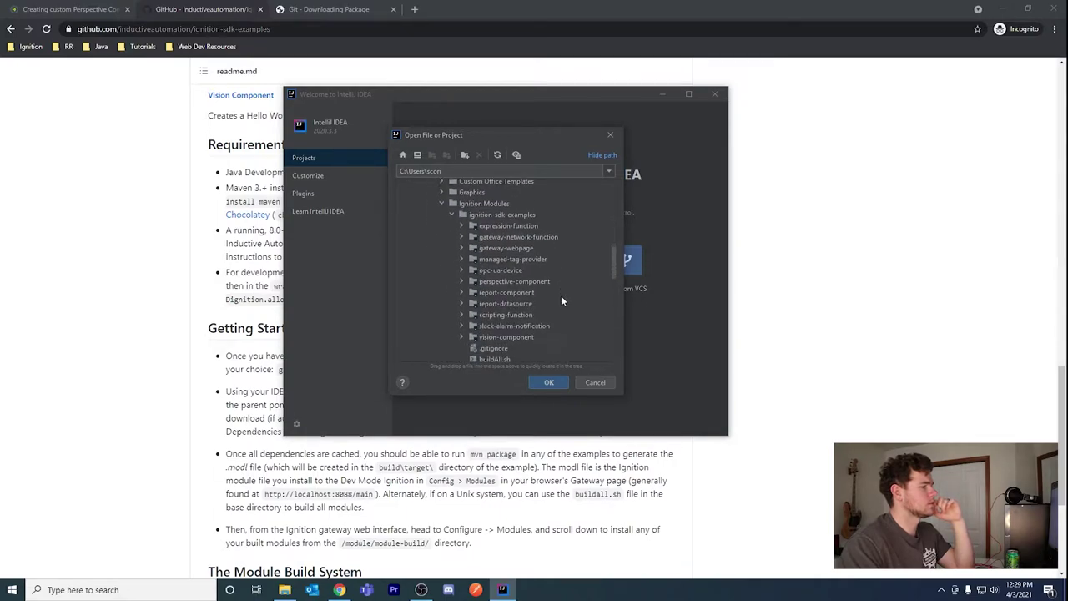
- Open ignition-sdk-examples' perspective-component folder and trust it as a Gradle project
{"action": "left_click", "coordinate": [493, 276]}
{"action": "left_click", "coordinate": [464, 276]}
{"action": "left_click", "coordinate": [465, 275]}
{"action": "left_click", "coordinate": [491, 209]}
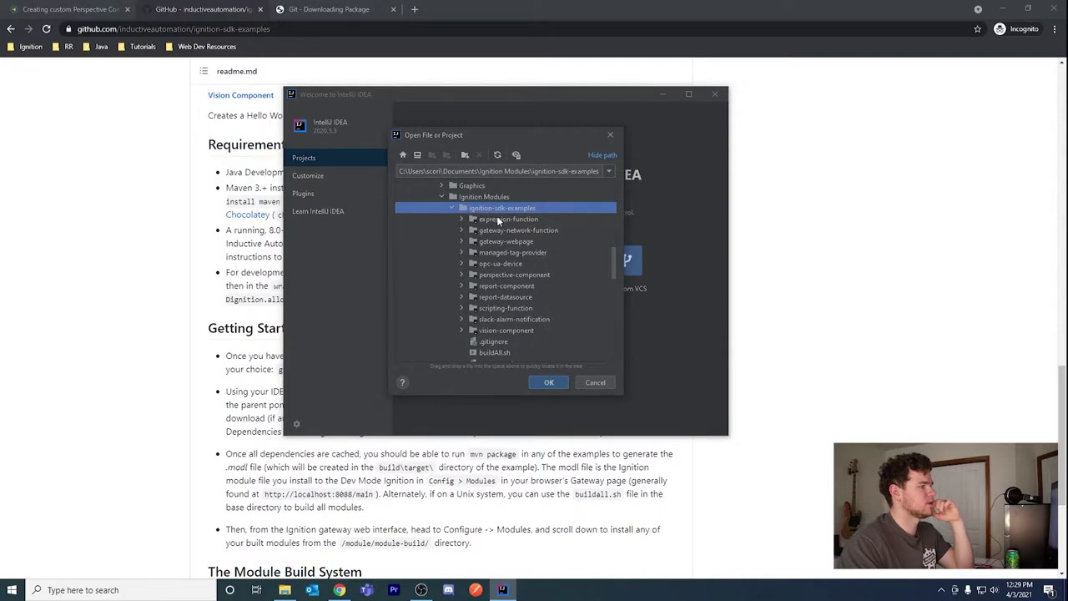
{"action": "left_click", "coordinate": [513, 275]}
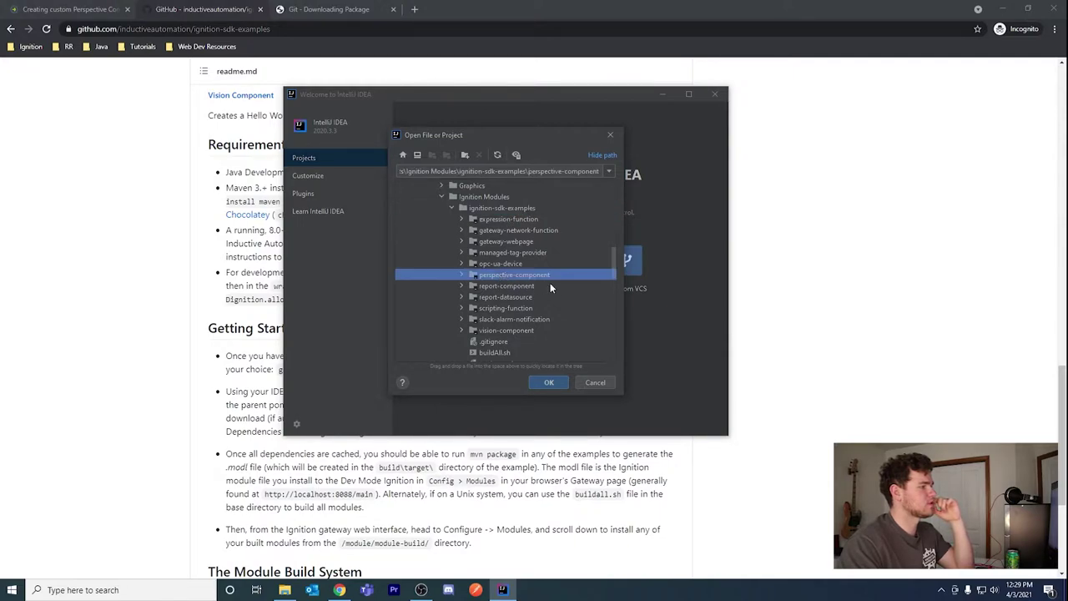
{"action": "left_click", "coordinate": [549, 383]}
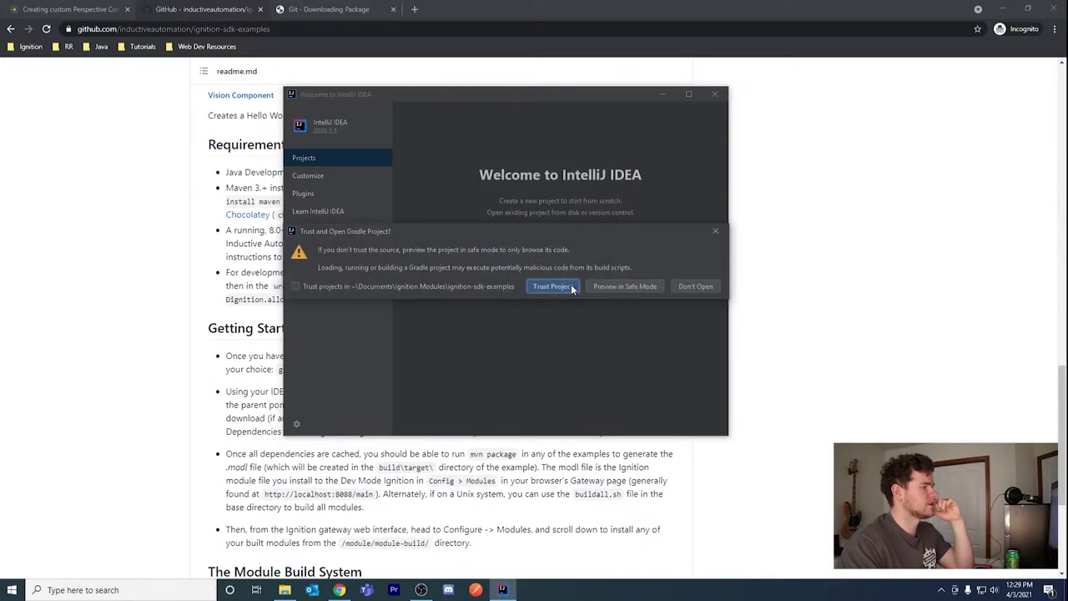
{"action": "left_click", "coordinate": [554, 286]}
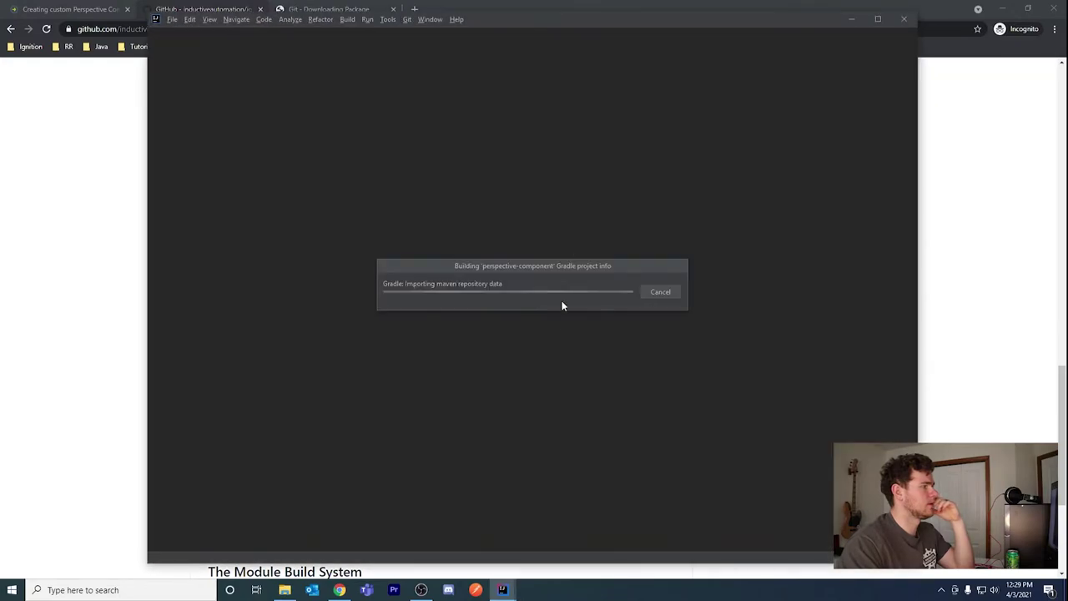
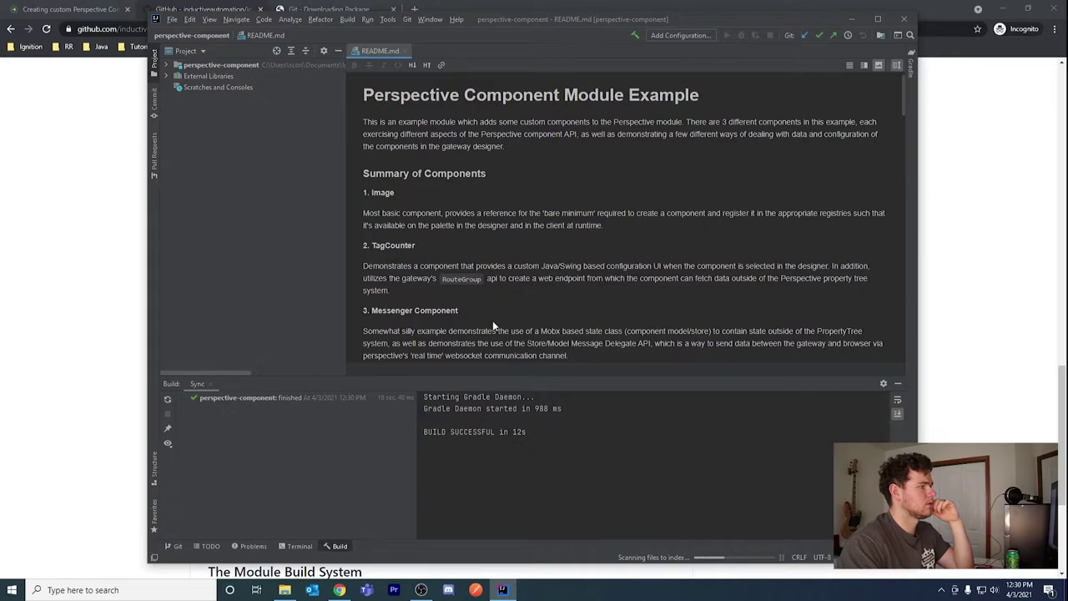
- Expand the perspective-component project tree, maximize the IDE, and bring up File Explorer at ignition-sdk-examples
{"action": "left_click", "coordinate": [167, 64]}
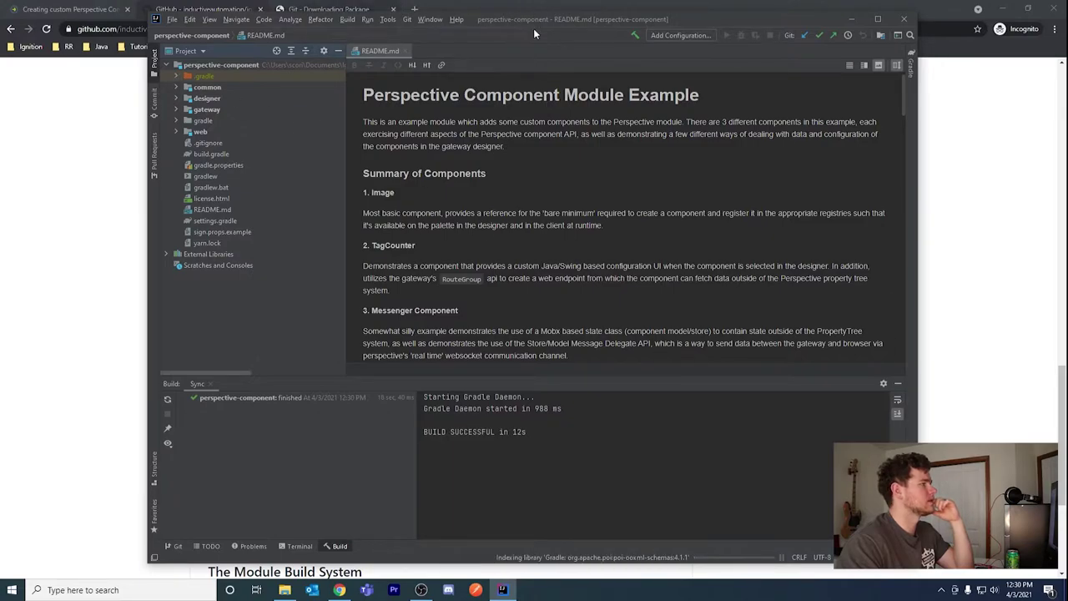
{"action": "double_click", "coordinate": [714, 19]}
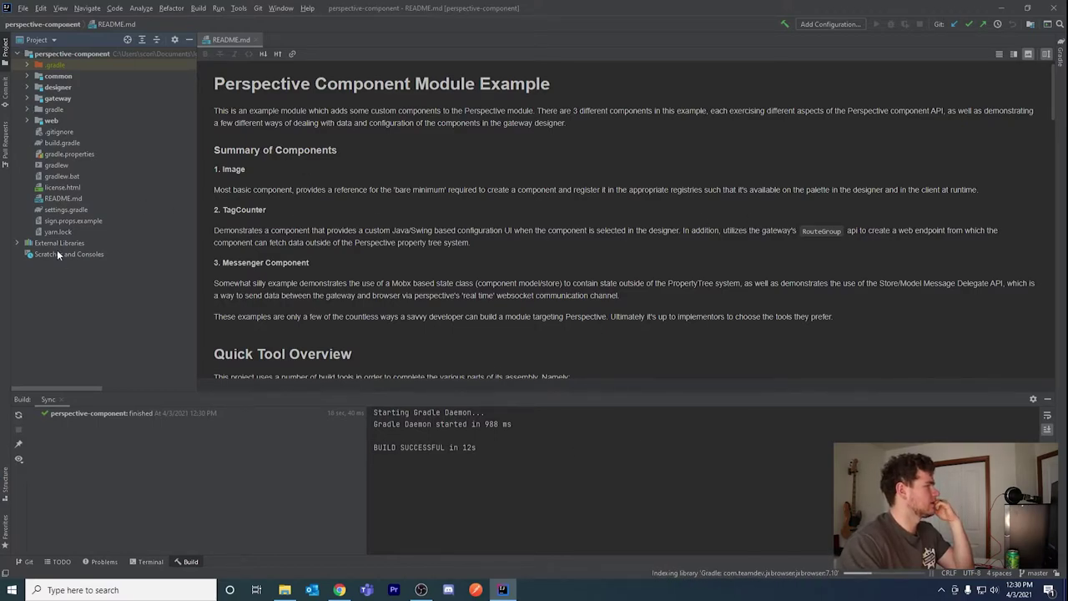
{"action": "left_click", "coordinate": [28, 76]}
{"action": "left_click", "coordinate": [27, 76]}
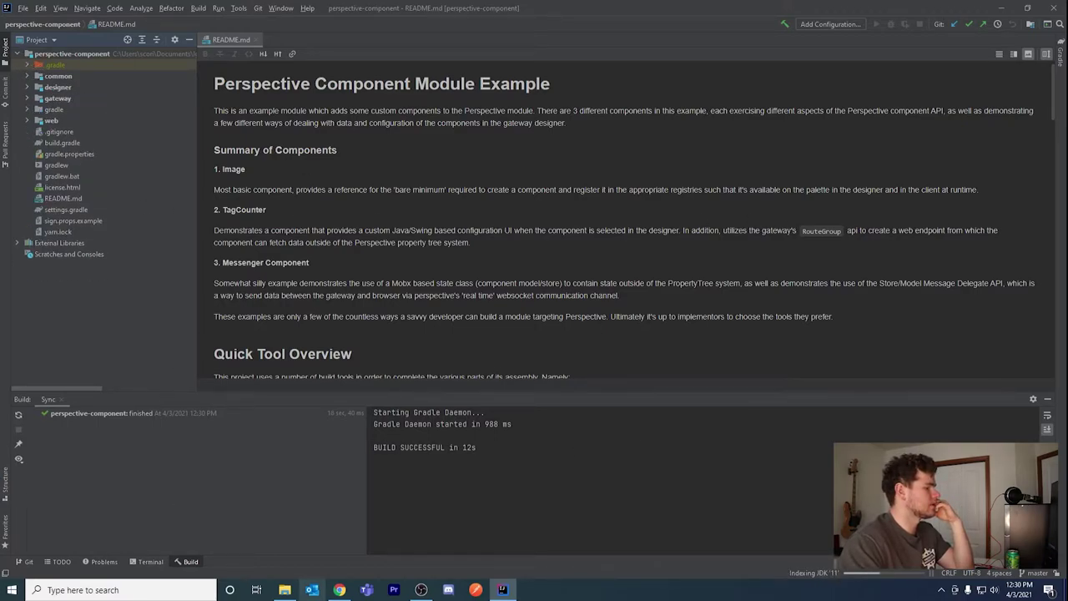
{"action": "left_click", "coordinate": [285, 590]}
{"action": "left_click_drag", "start_coordinate": [331, 107], "coordinate": [470, 72]}
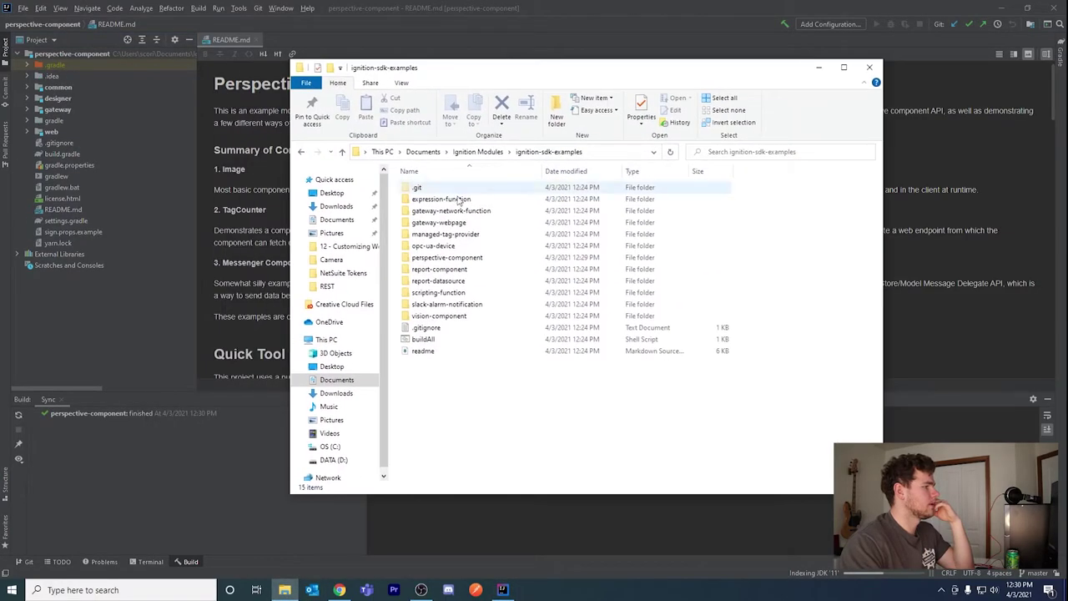
- Browse the perspective-component folder in File Explorer, then close it and select yarn.lock in the project tree
{"action": "double_click", "coordinate": [440, 257]}
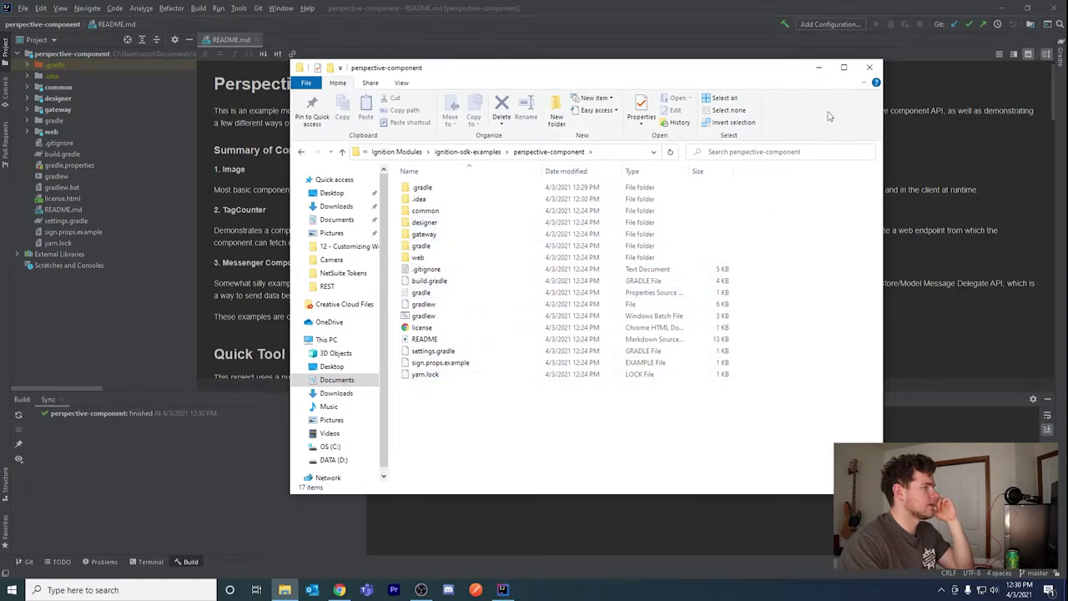
{"action": "left_click", "coordinate": [869, 68]}
{"action": "left_click", "coordinate": [64, 243]}
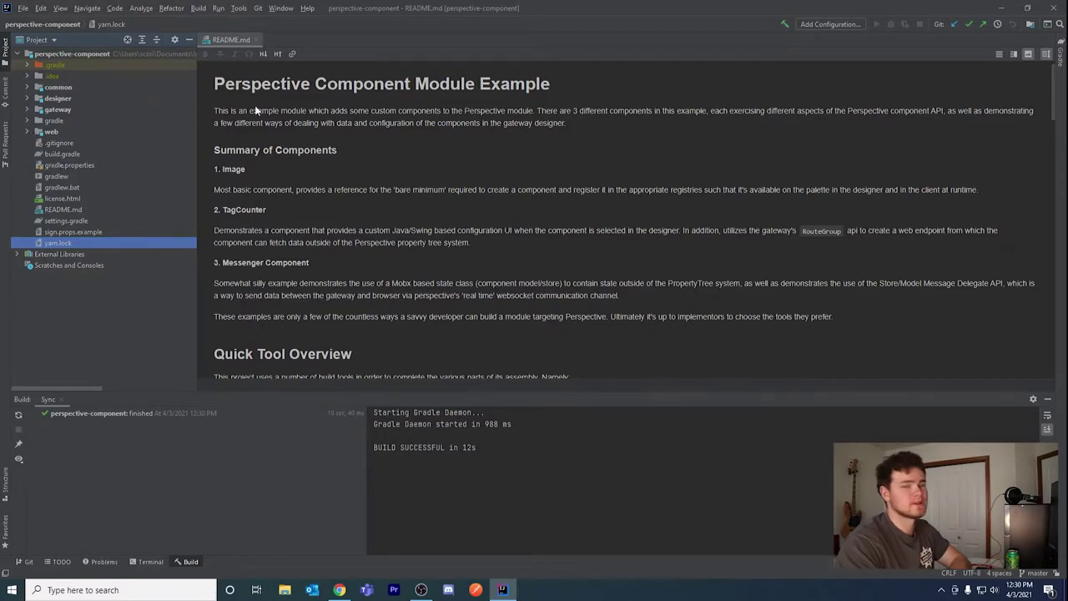
- Scroll through the README preview to review the project overview
{"action": "scroll", "coordinate": [471, 210], "scroll_direction": "down", "scroll_amount": 12}
{"action": "scroll", "coordinate": [442, 224], "scroll_direction": "up", "scroll_amount": 8}
{"action": "scroll", "coordinate": [436, 215], "scroll_direction": "down", "scroll_amount": 2}
{"action": "scroll", "coordinate": [413, 194], "scroll_direction": "down", "scroll_amount": 5}
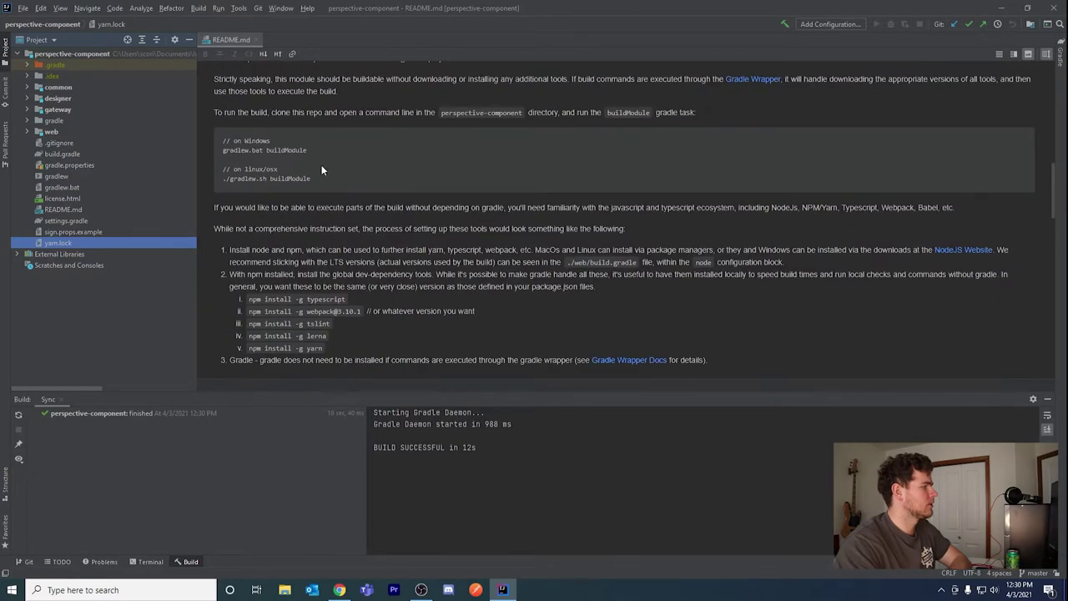
{"action": "scroll", "coordinate": [480, 133], "scroll_direction": "up", "scroll_amount": 2}
{"action": "scroll", "coordinate": [490, 190], "scroll_direction": "down", "scroll_amount": 4}
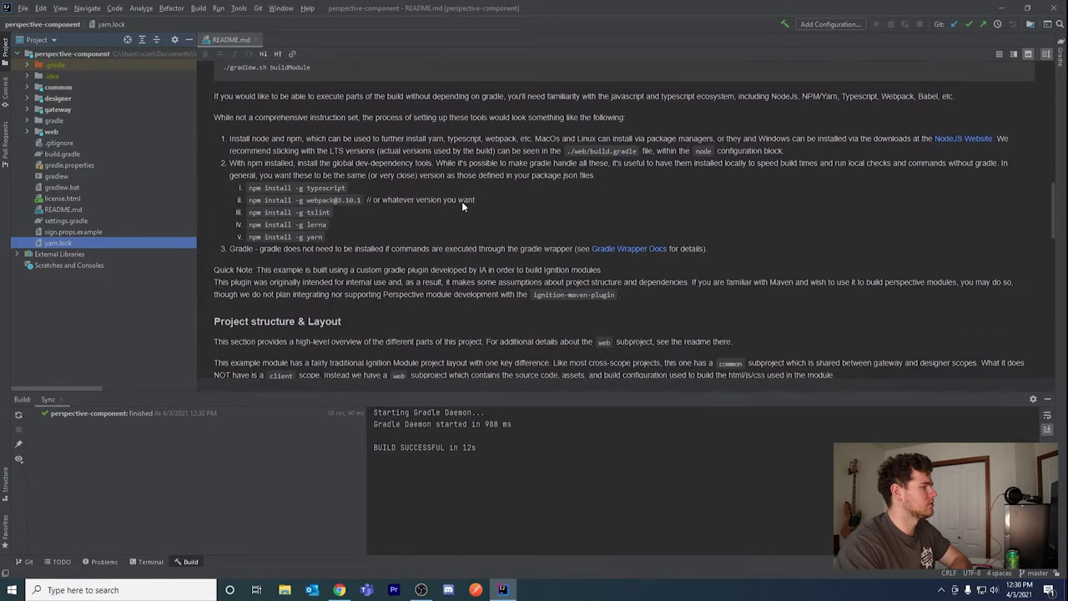
{"action": "scroll", "coordinate": [470, 187], "scroll_direction": "up", "scroll_amount": 8}
{"action": "scroll", "coordinate": [470, 187], "scroll_direction": "up", "scroll_amount": 4}
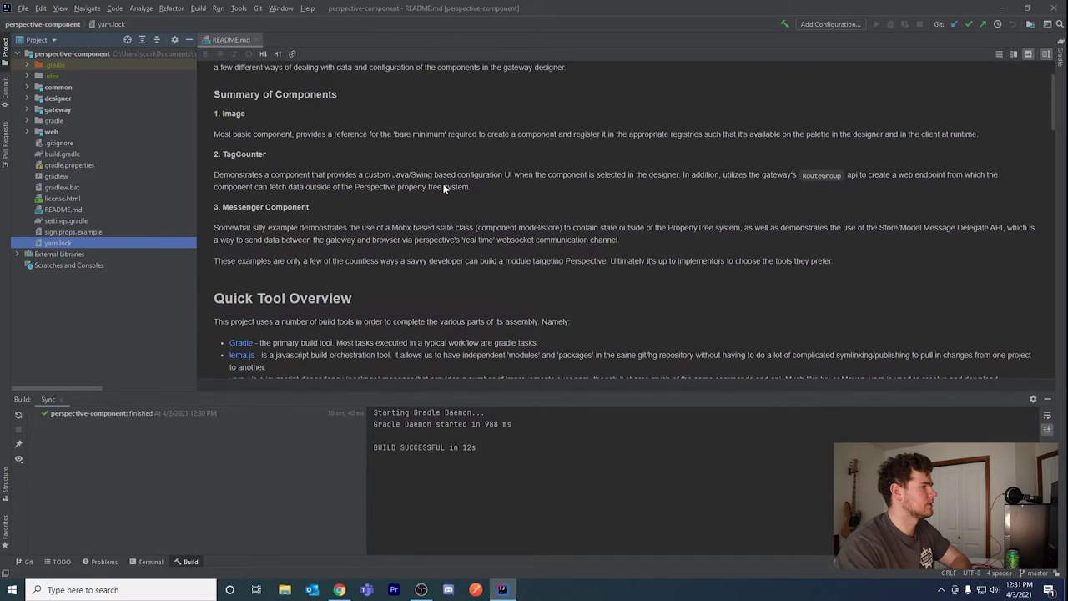
- Highlight the three-component summary, then bring the Getting Started build commands into view
{"action": "left_click_drag", "start_coordinate": [214, 180], "coordinate": [329, 279]}
{"action": "left_click", "coordinate": [334, 282]}
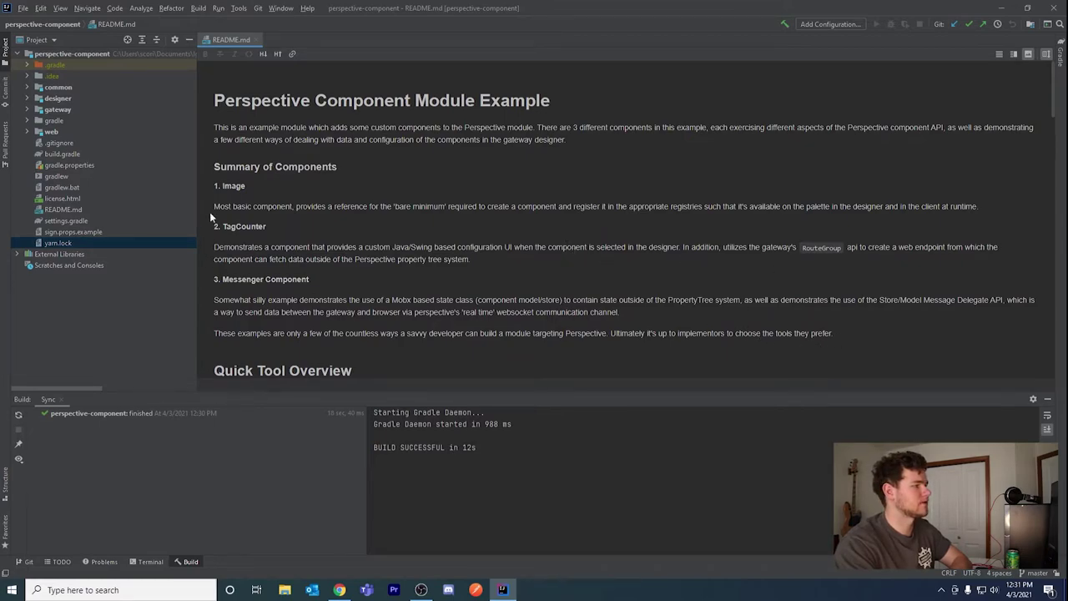
{"action": "scroll", "coordinate": [402, 222], "scroll_direction": "down", "scroll_amount": 10}
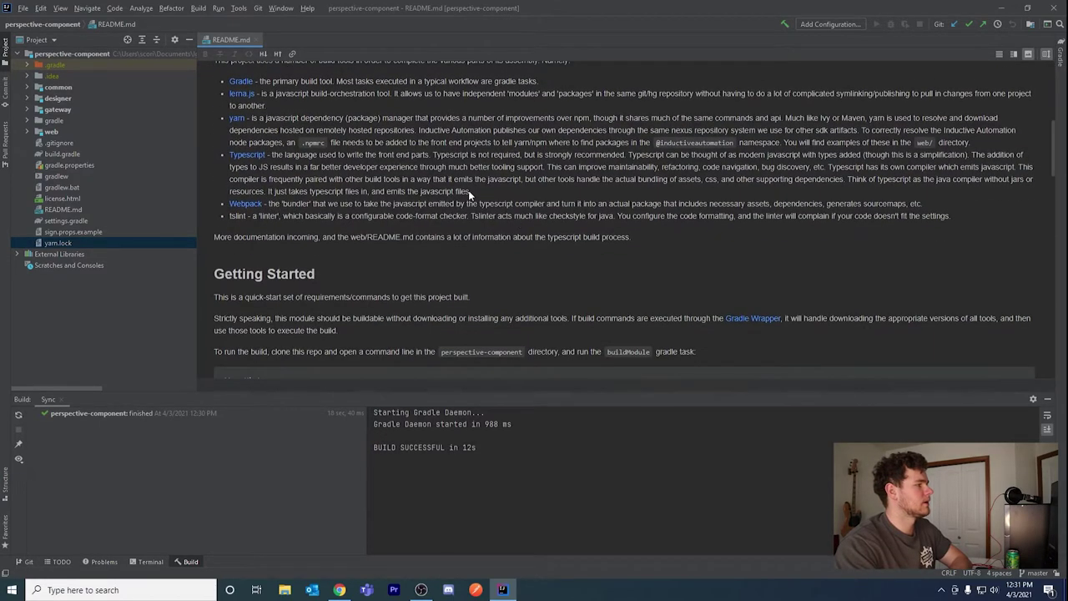
{"action": "scroll", "coordinate": [450, 182], "scroll_direction": "up", "scroll_amount": 3}
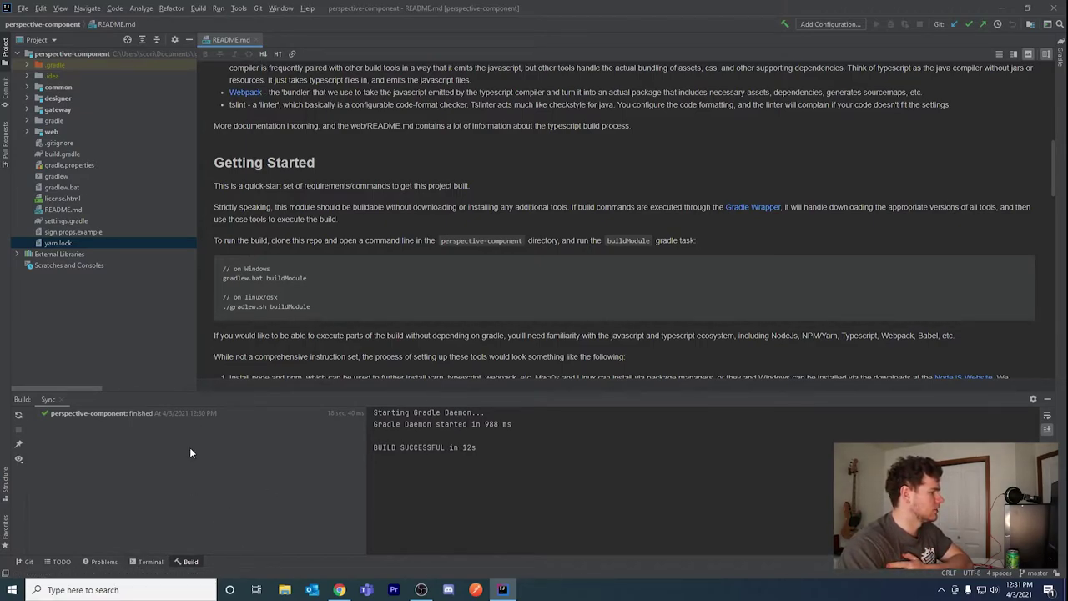
{"action": "left_click", "coordinate": [150, 566]}
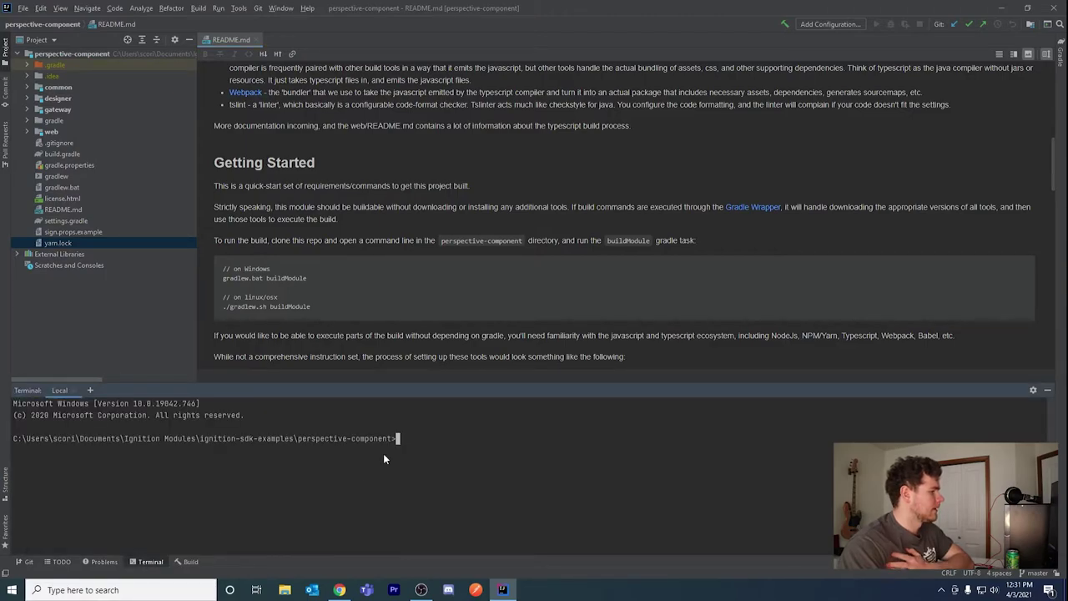
- Focus the terminal and highlight the README's Windows and Linux/macOS build commands
{"action": "double_click", "coordinate": [463, 485]}
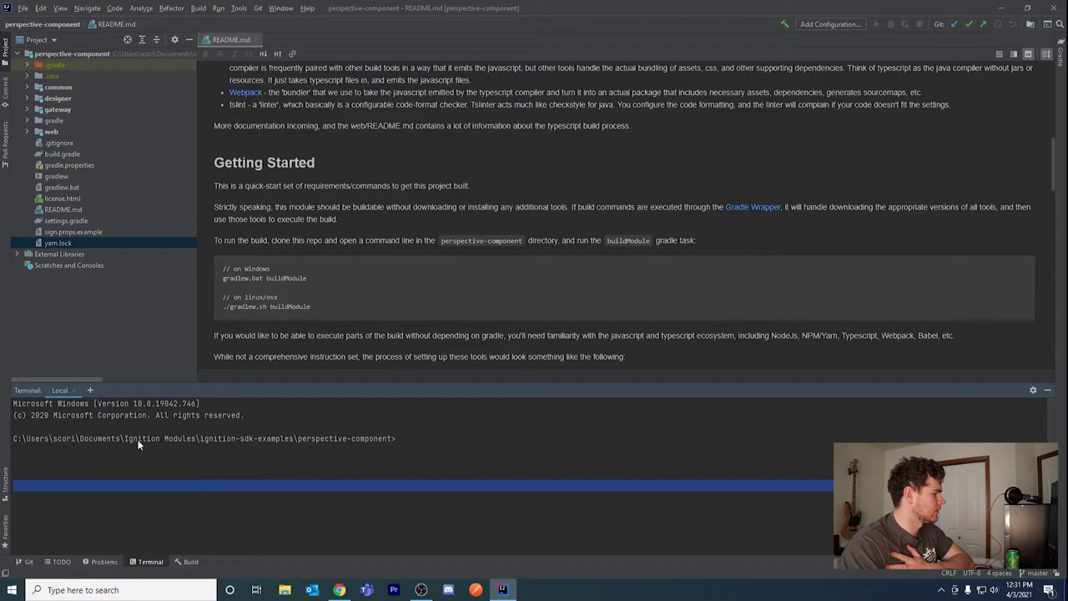
{"action": "left_click", "coordinate": [401, 426]}
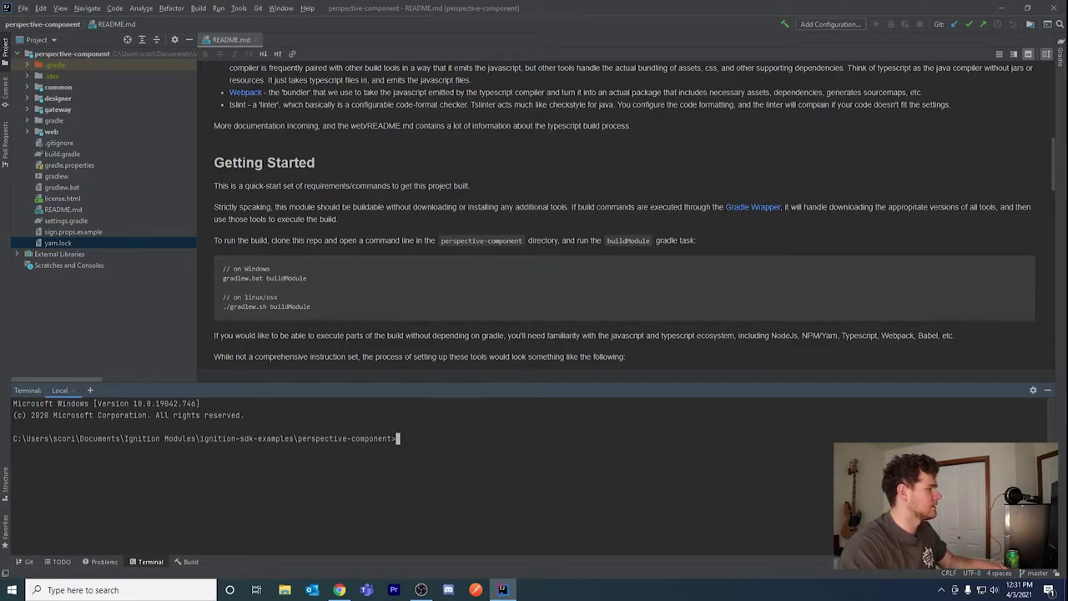
{"action": "left_click_drag", "start_coordinate": [310, 277], "coordinate": [203, 276]}
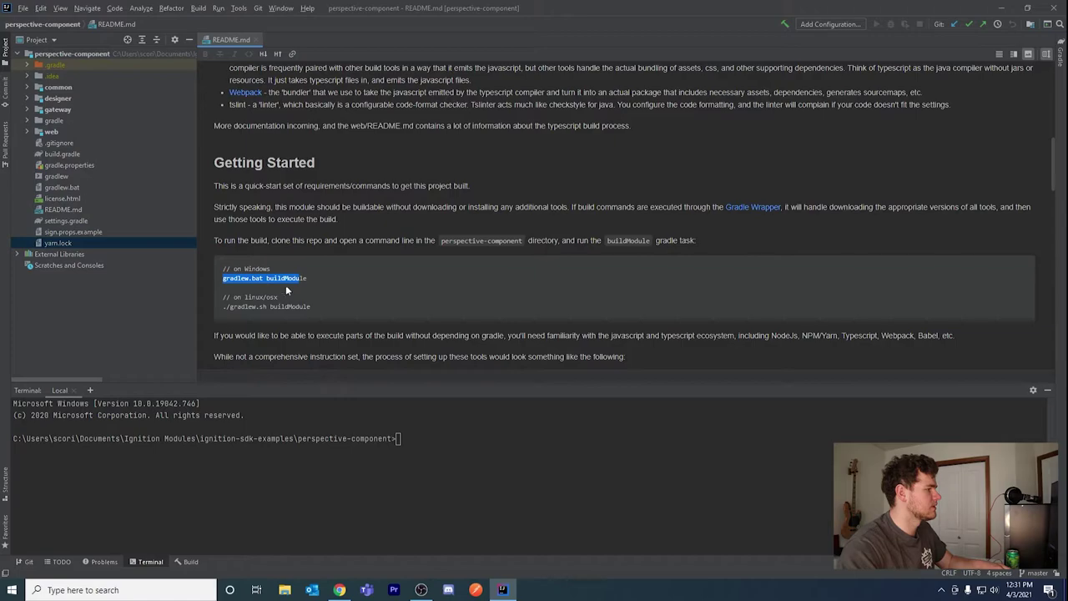
{"action": "left_click", "coordinate": [314, 284]}
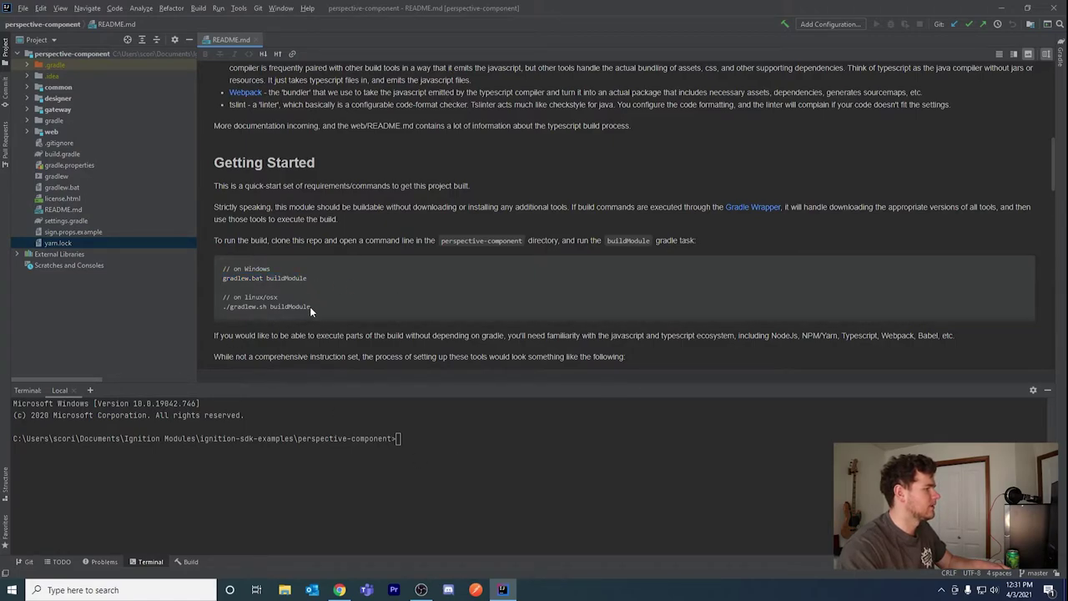
{"action": "left_click_drag", "start_coordinate": [318, 306], "coordinate": [223, 306]}
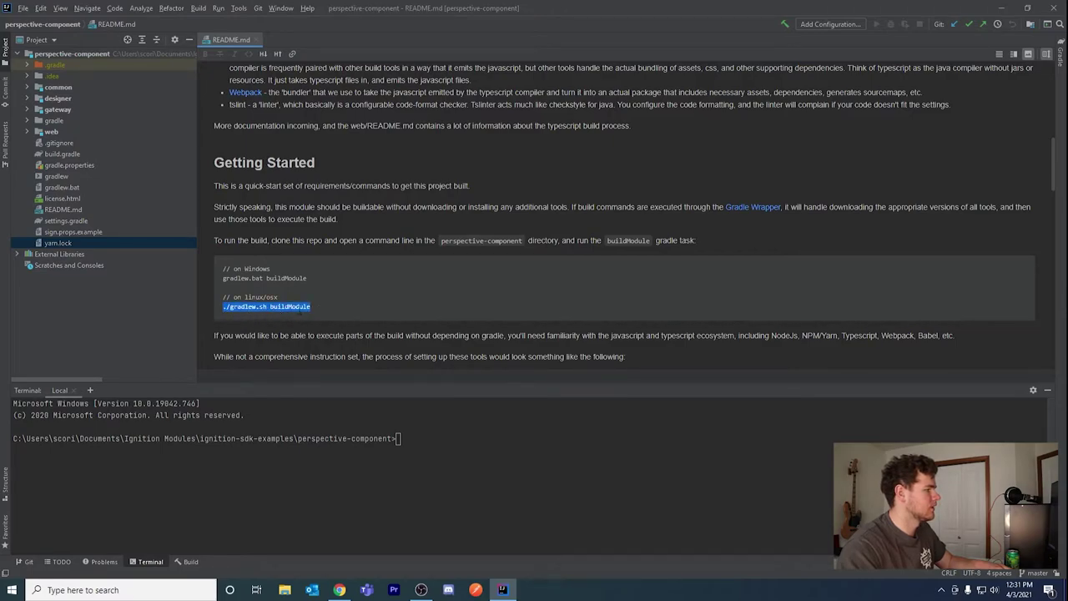
{"action": "left_click", "coordinate": [237, 321]}
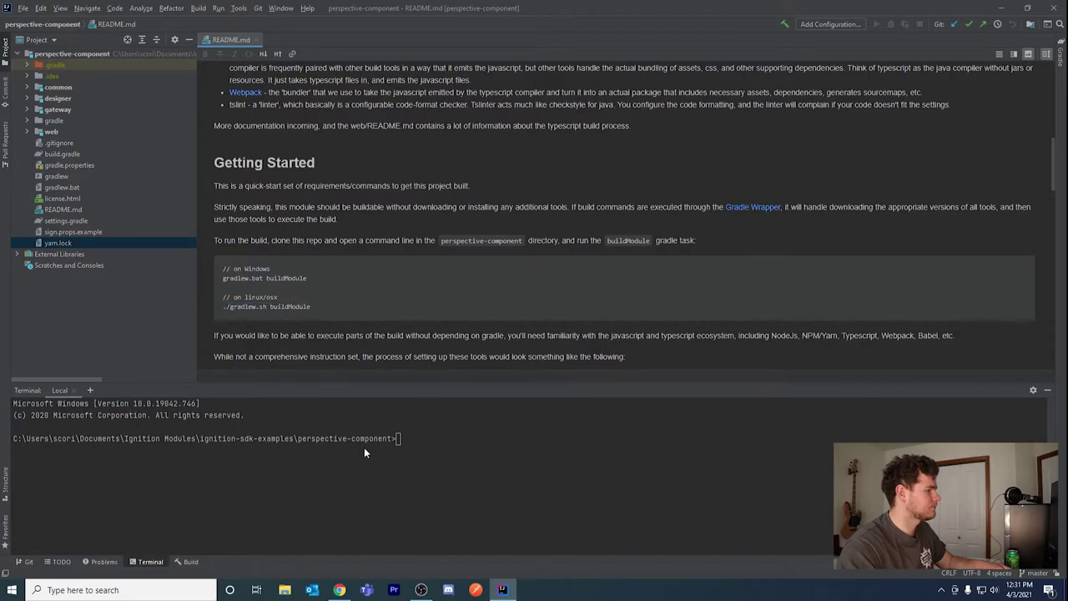
- Run 'gradlew.bat buildModule' in the perspective-component terminal
{"action": "left_click", "coordinate": [440, 434]}
{"action": "type", "text": "gradlew.bat"}
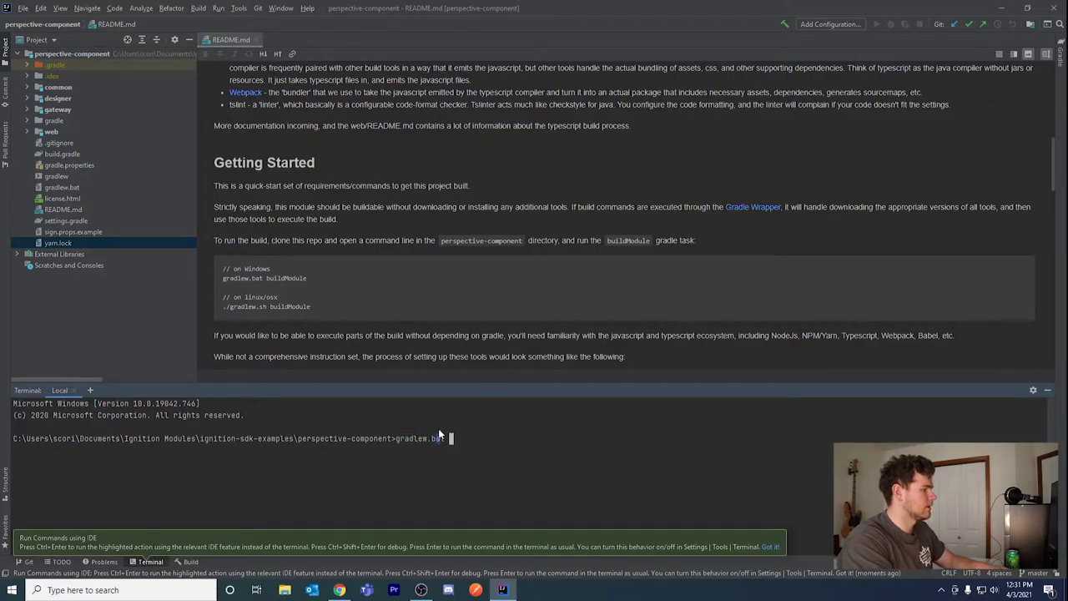
{"action": "type", "text": " buildModule"}
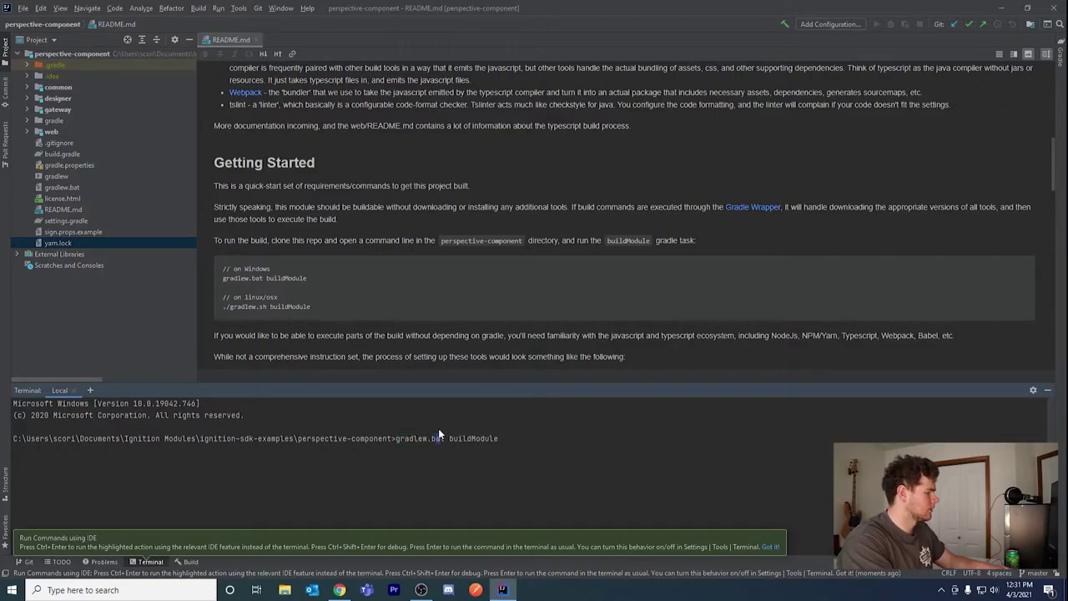
{"action": "key", "text": "Return"}
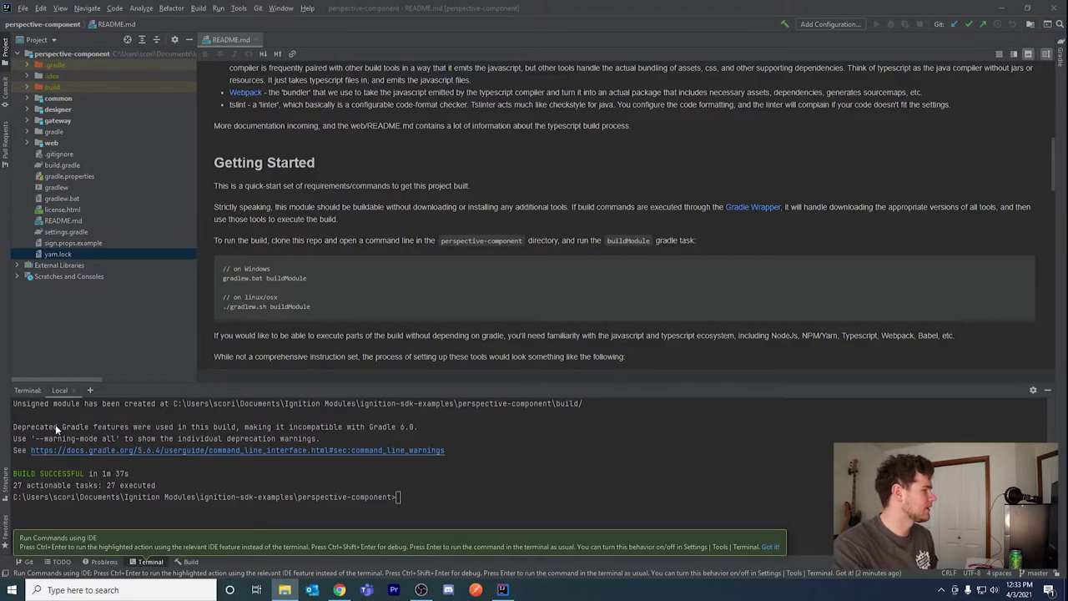
- Dismiss the terminal tip, check the build folder for RadComponents-unsigned.modl, and switch to File Explorer
{"action": "left_click", "coordinate": [770, 547]}
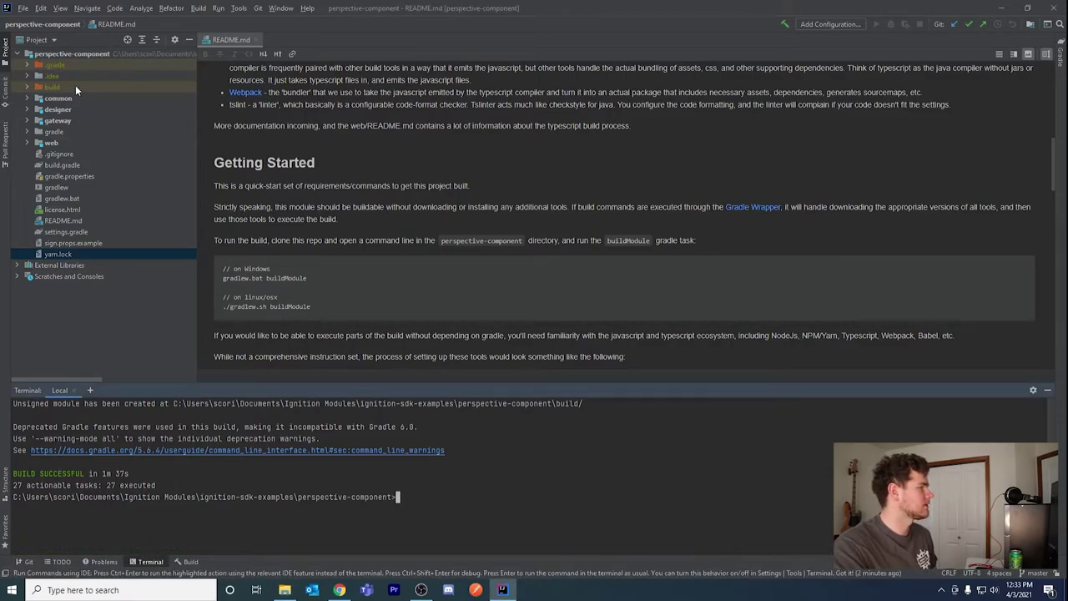
{"action": "left_click", "coordinate": [28, 88]}
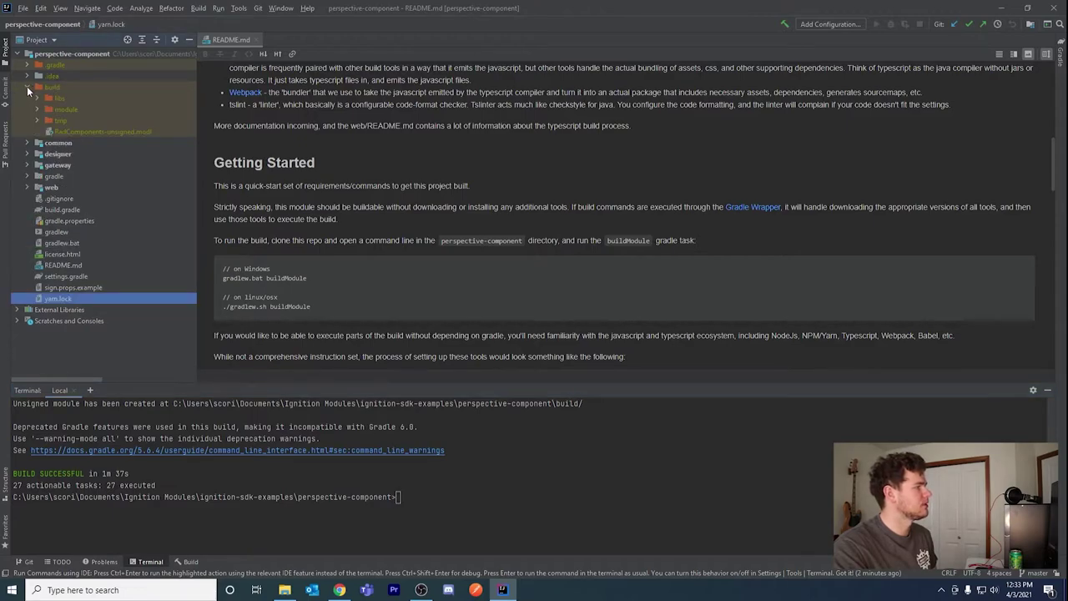
{"action": "left_click", "coordinate": [28, 88]}
{"action": "left_click", "coordinate": [285, 591]}
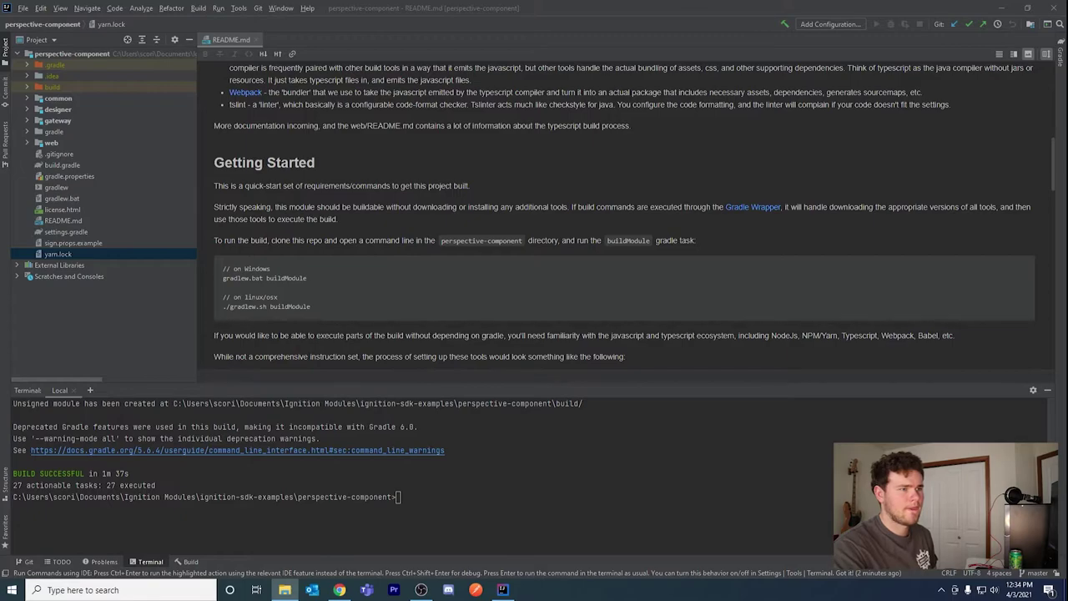
- Navigate to ignition-sdk-examples\perspective-component\build and select the 114 KB RadComponents-unsigned.modl
{"action": "left_click_drag", "start_coordinate": [365, 109], "coordinate": [354, 84]}
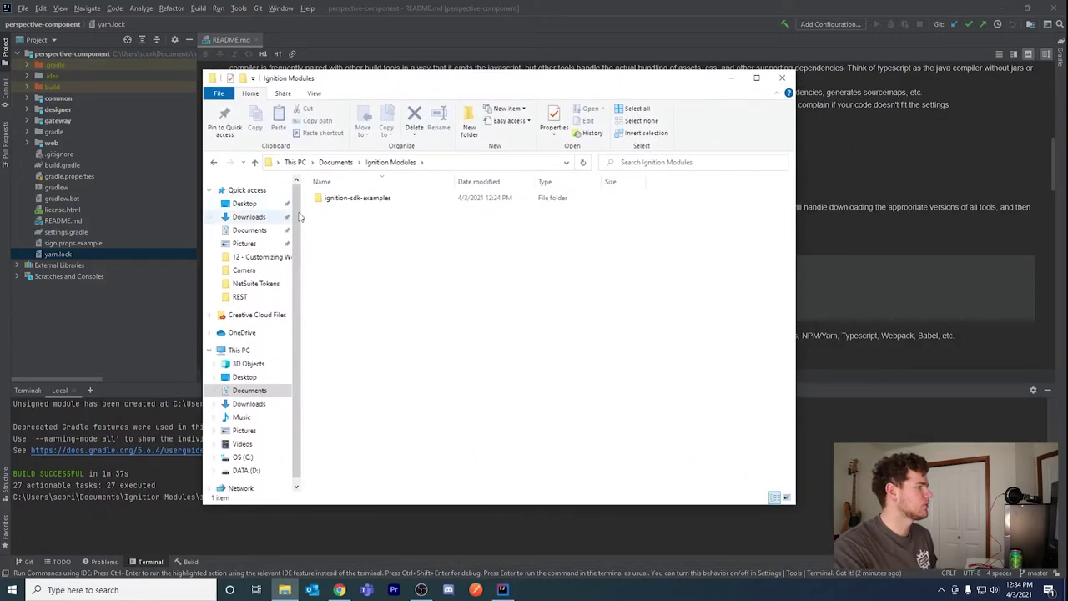
{"action": "double_click", "coordinate": [353, 199]}
{"action": "double_click", "coordinate": [367, 268]}
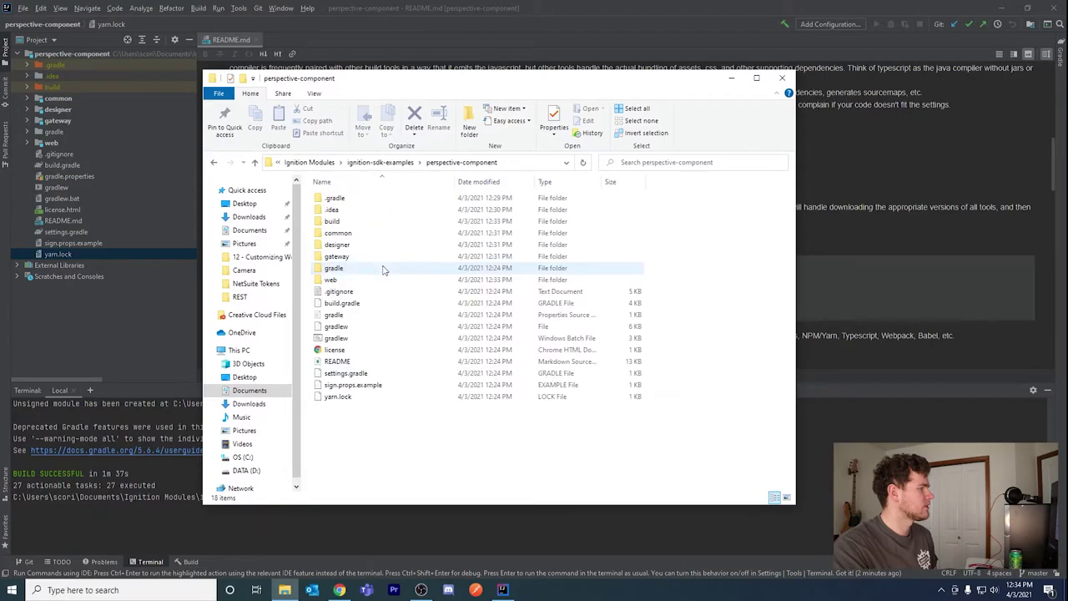
{"action": "double_click", "coordinate": [360, 222]}
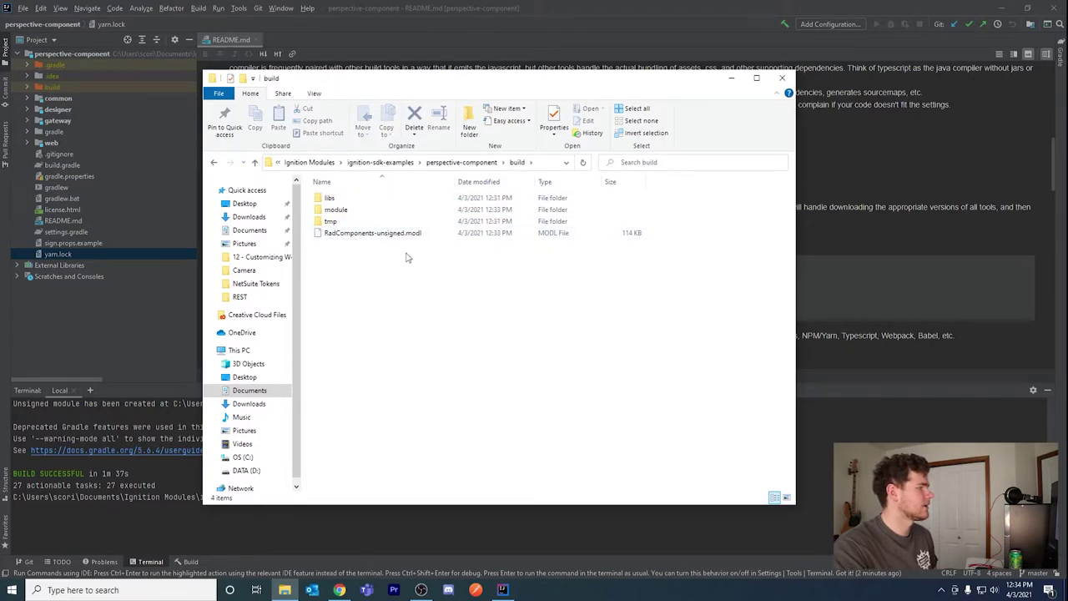
{"action": "left_click", "coordinate": [344, 234]}
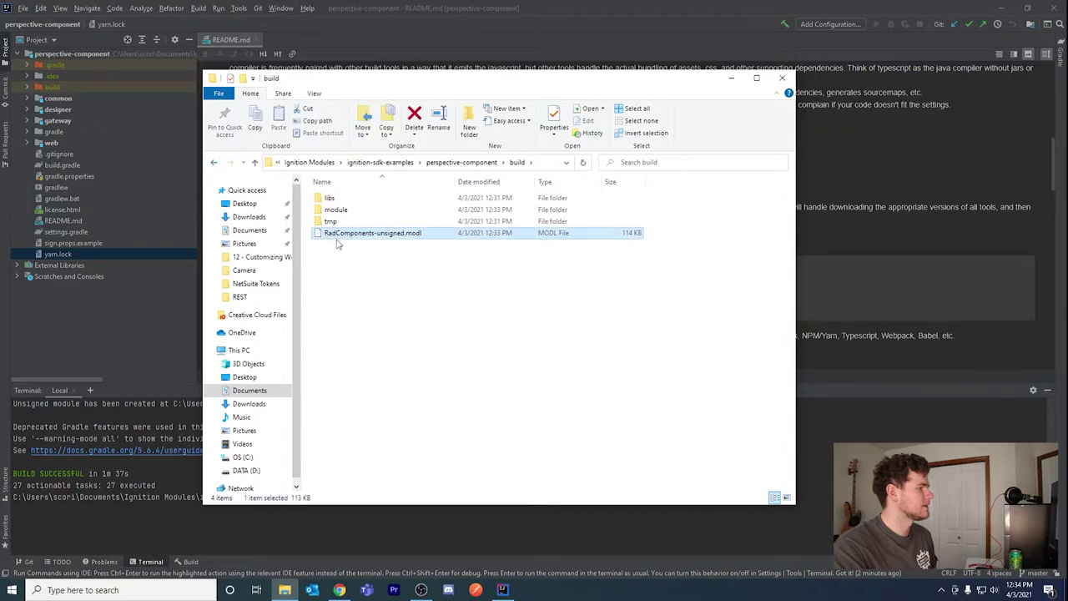
{"action": "left_click", "coordinate": [421, 237]}
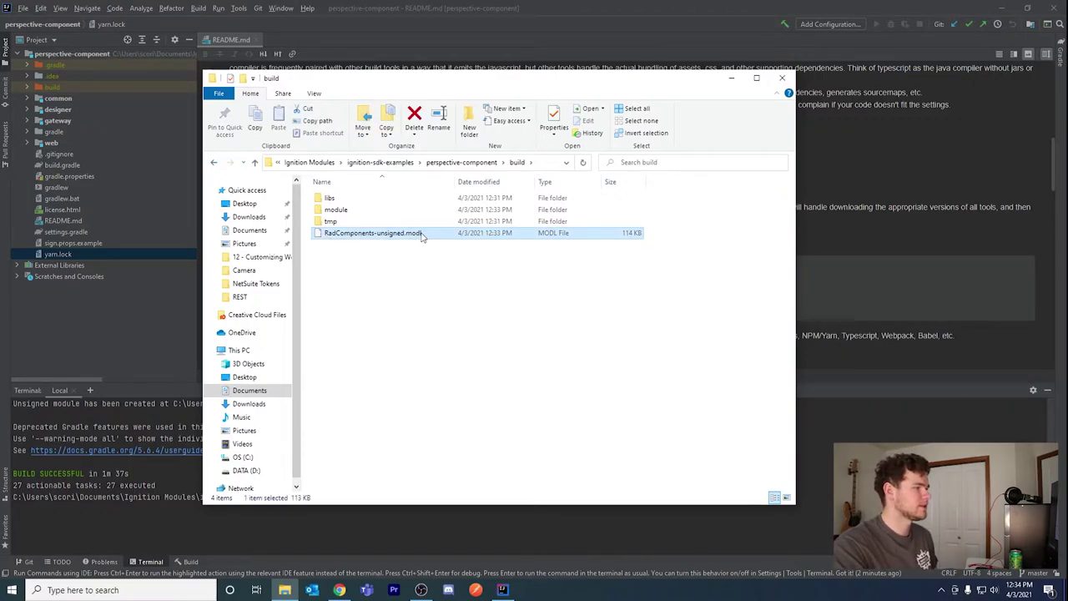
{"action": "left_click", "coordinate": [437, 258]}
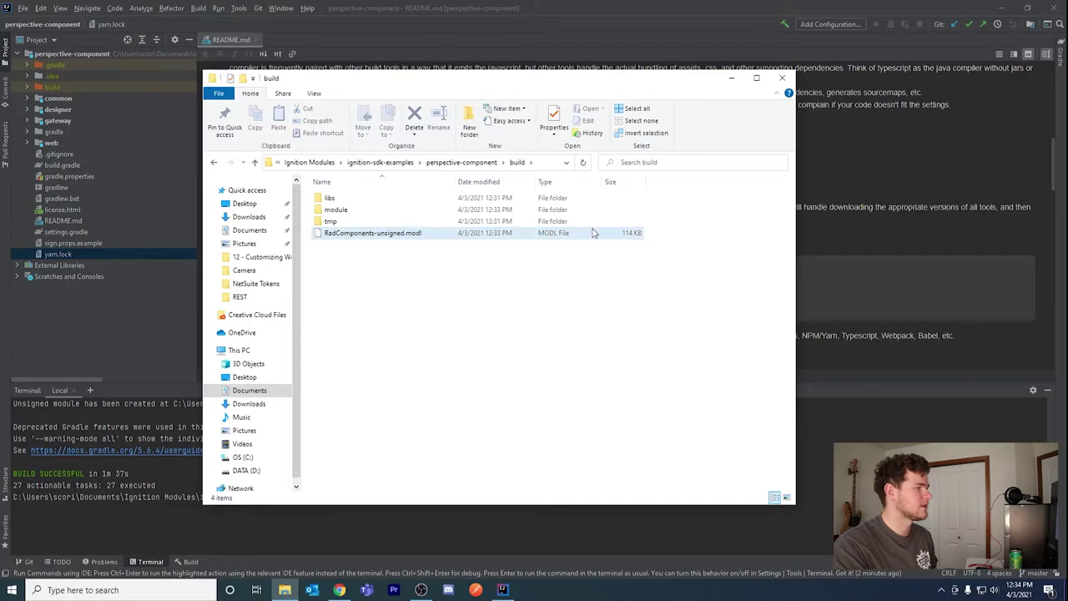
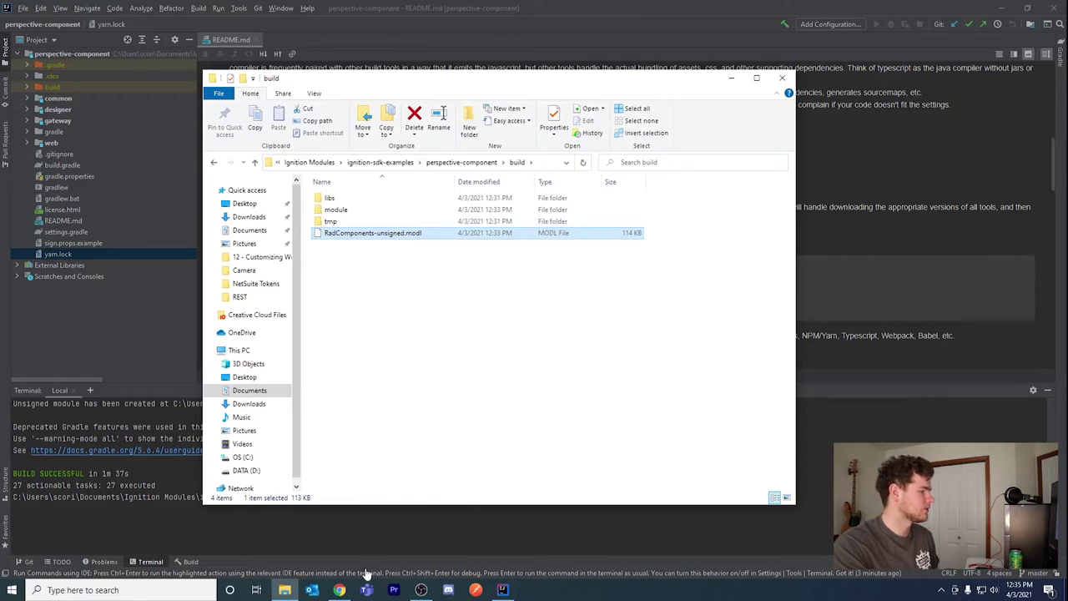
- Switch from the build folder to the Ignition gateway home page at localhost:8088 in Chrome
{"action": "mouse_move", "coordinate": [340, 588]}
{"action": "left_click", "coordinate": [346, 523]}
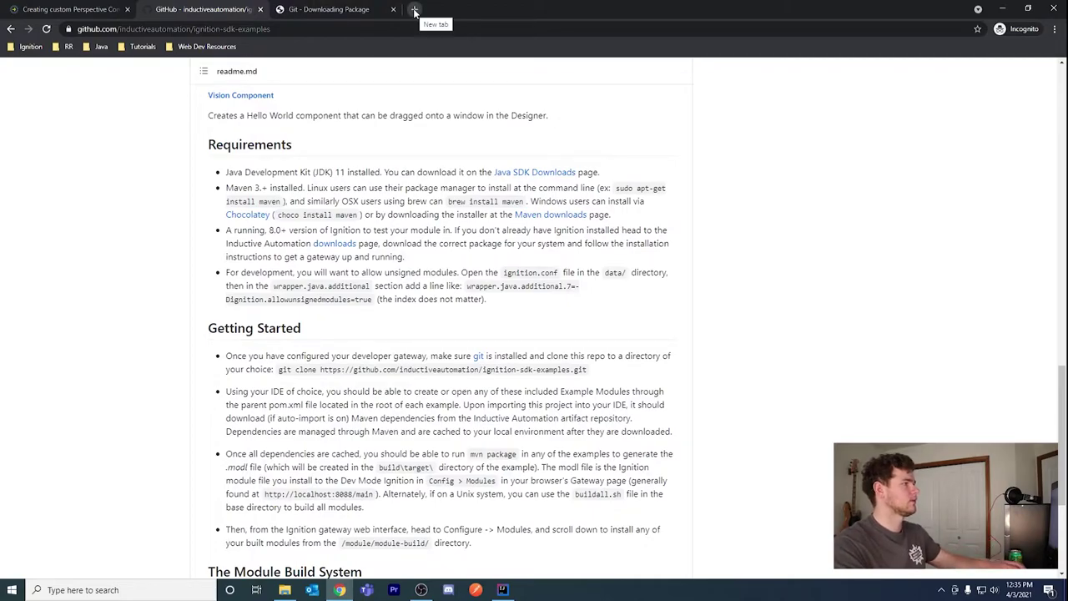
{"action": "key", "text": "alt+Tab"}
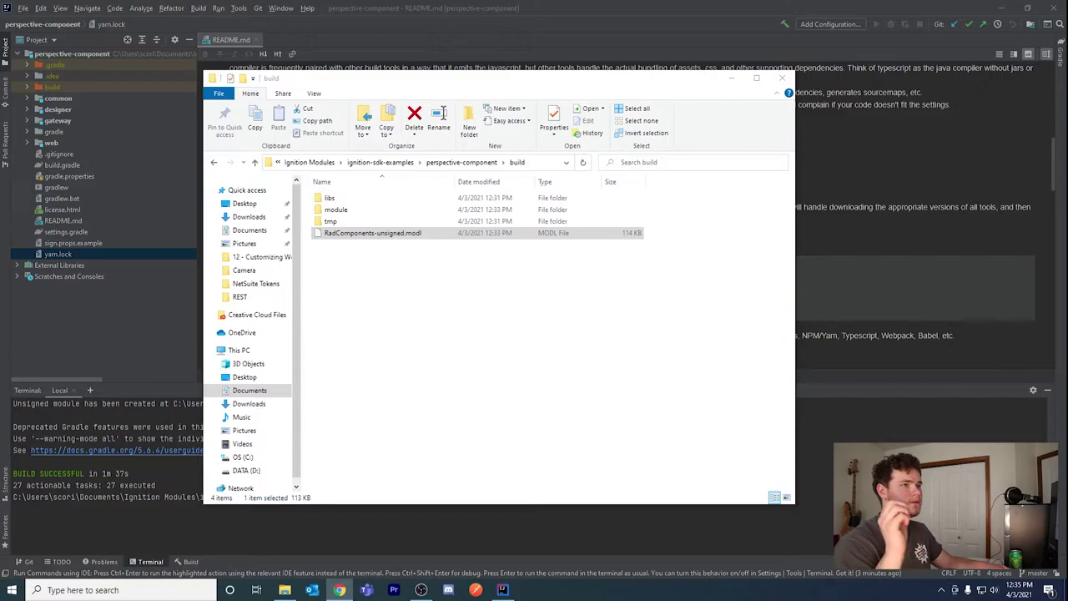
{"action": "key", "text": "alt+Tab"}
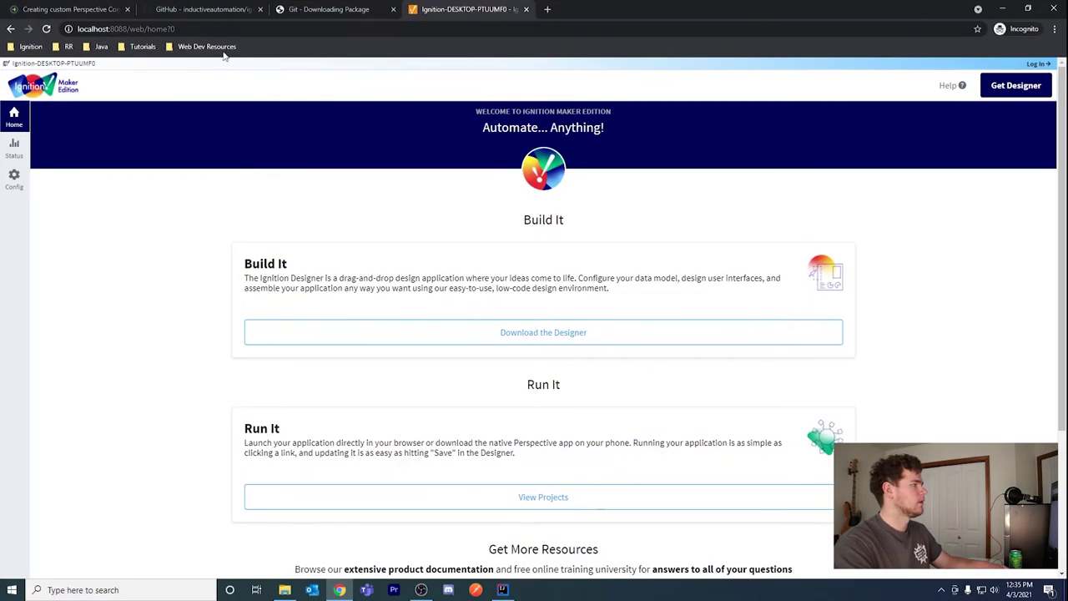
- Open the gateway's Config section and log in with the saved credentials
{"action": "left_click", "coordinate": [14, 177]}
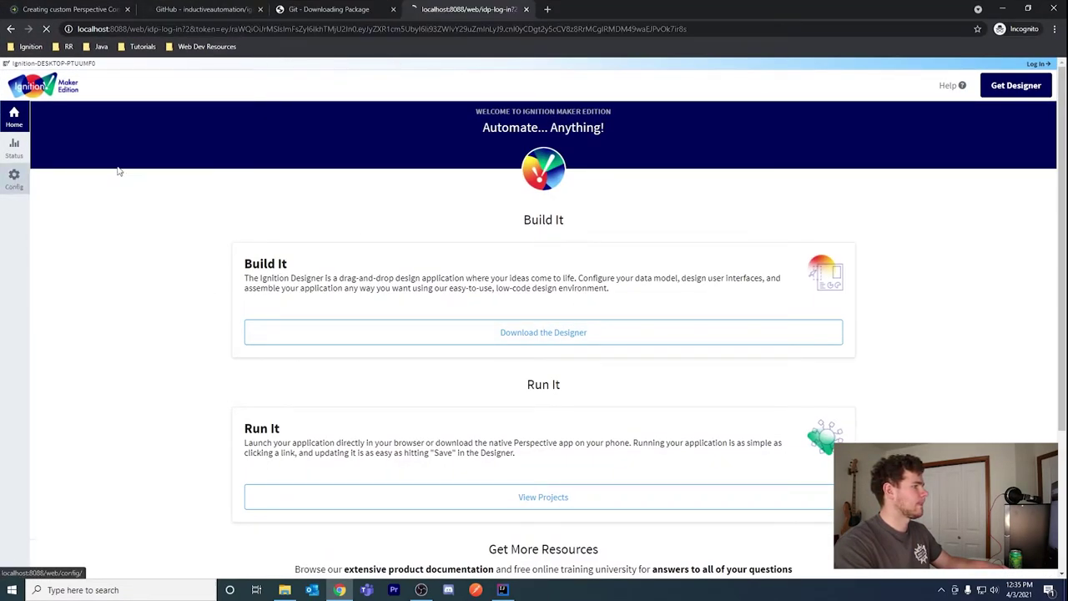
{"action": "left_click", "coordinate": [548, 313]}
{"action": "left_click", "coordinate": [646, 329]}
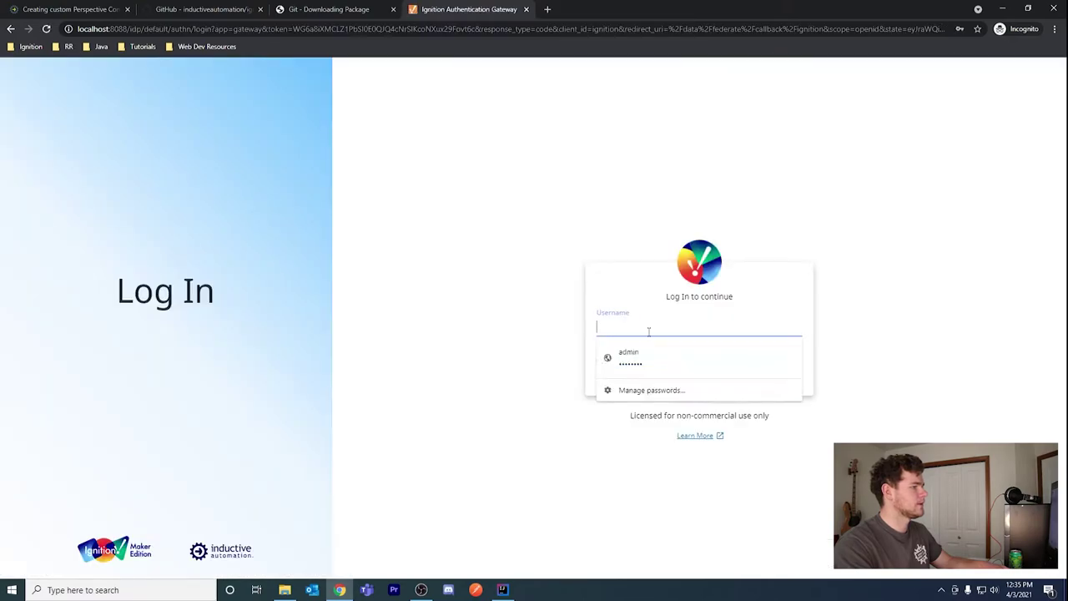
{"action": "left_click", "coordinate": [659, 355]}
{"action": "left_click", "coordinate": [711, 380]}
{"action": "left_click", "coordinate": [656, 401]}
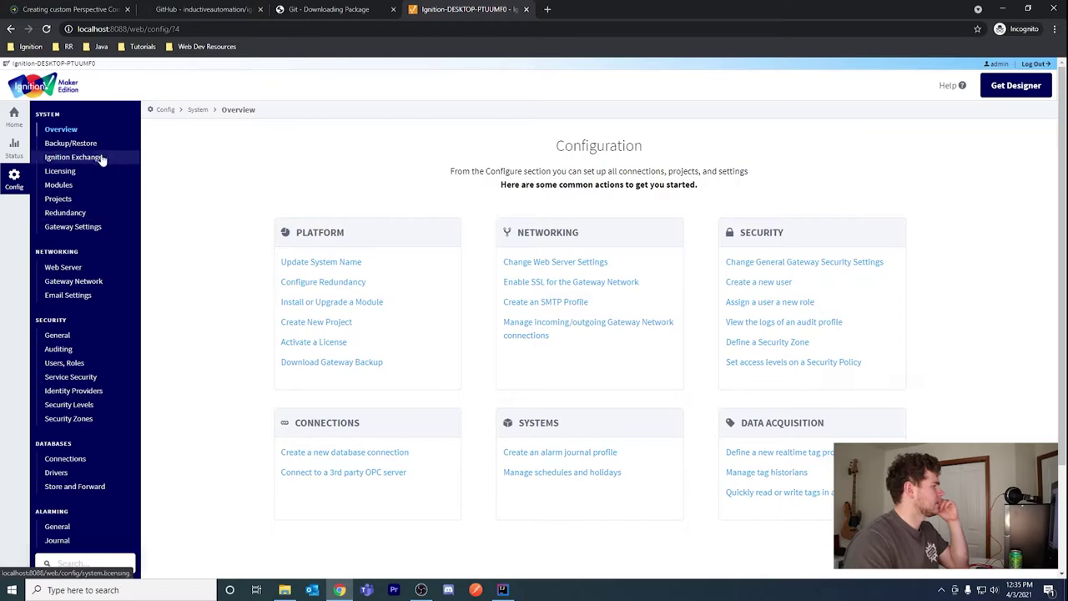
- Browse the configuration pages, then open the Modules list under System
{"action": "left_click", "coordinate": [87, 227]}
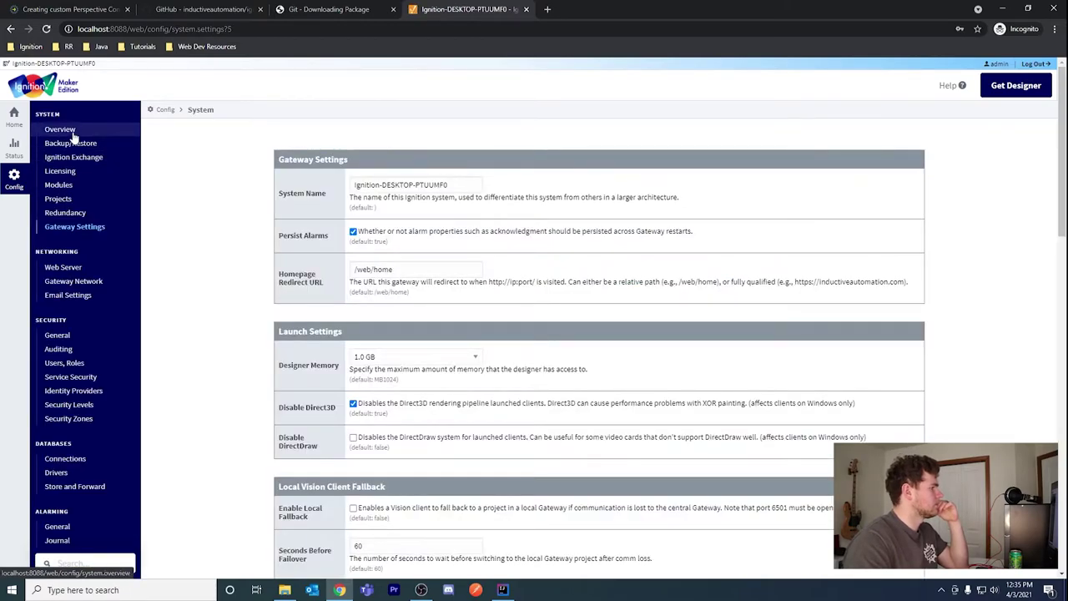
{"action": "left_click", "coordinate": [70, 132]}
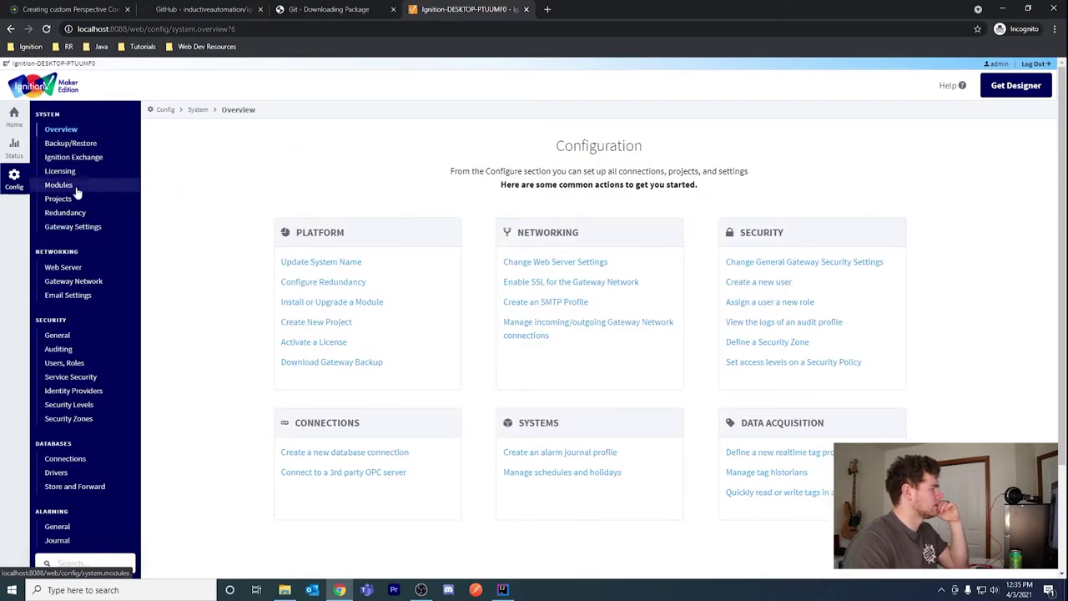
{"action": "left_click", "coordinate": [12, 147]}
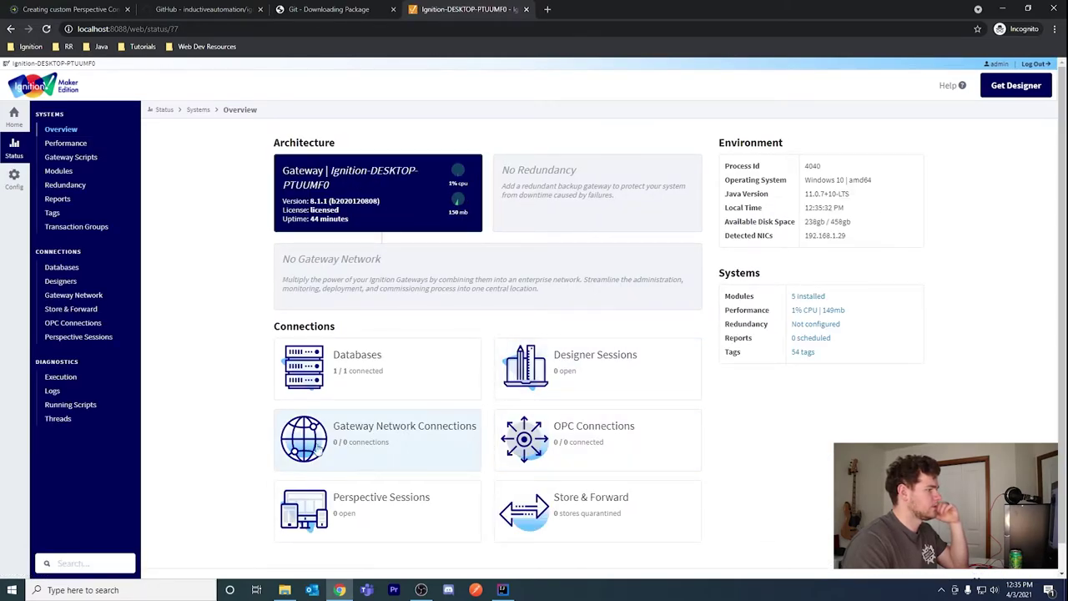
{"action": "left_click", "coordinate": [14, 177]}
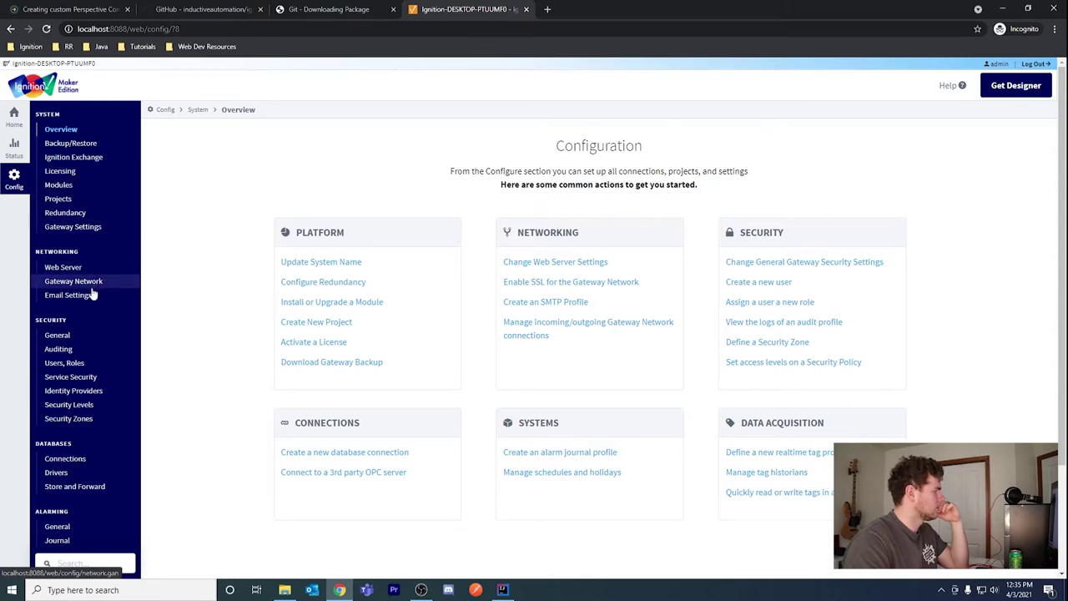
{"action": "scroll", "coordinate": [89, 375], "scroll_direction": "down", "scroll_amount": 3}
{"action": "scroll", "coordinate": [86, 373], "scroll_direction": "up", "scroll_amount": 3}
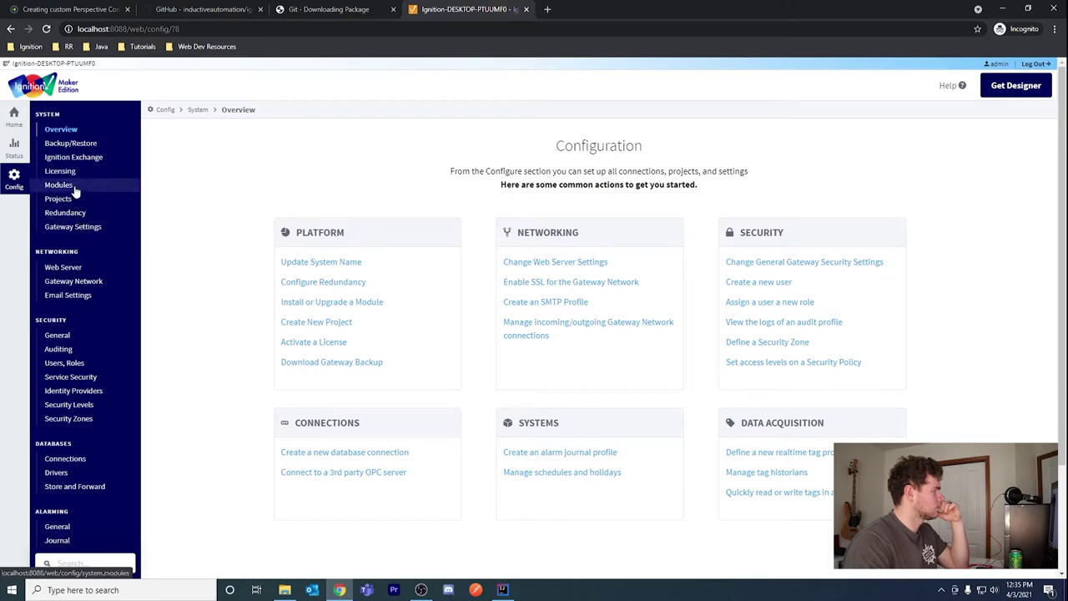
{"action": "left_click", "coordinate": [71, 189]}
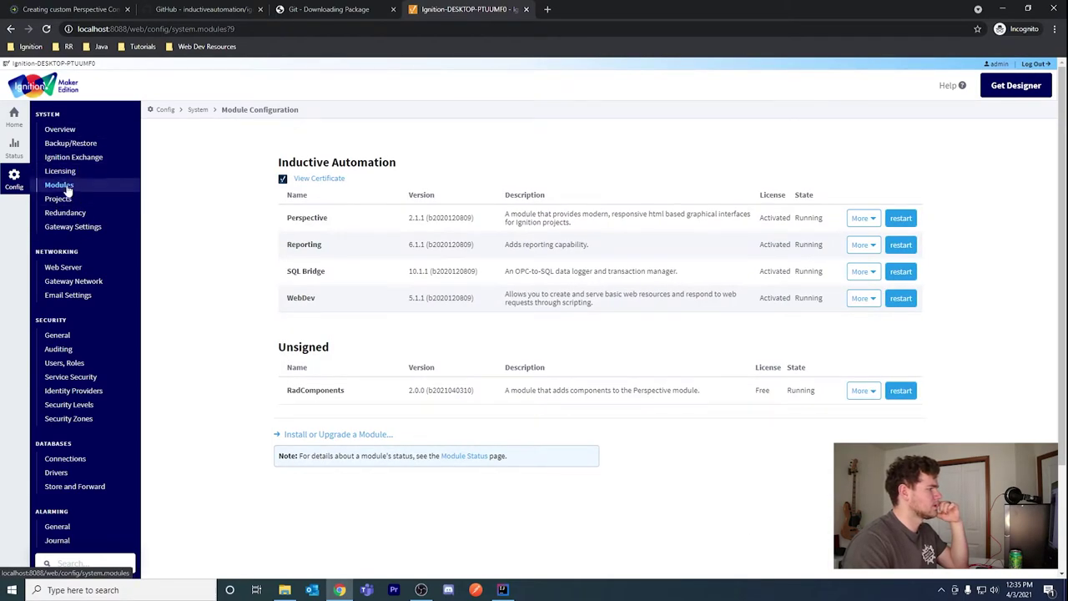
- Uninstall RadComponents via More > Uninstall and confirm, then check the remaining modules
{"action": "left_click", "coordinate": [864, 391]}
{"action": "left_click", "coordinate": [868, 417]}
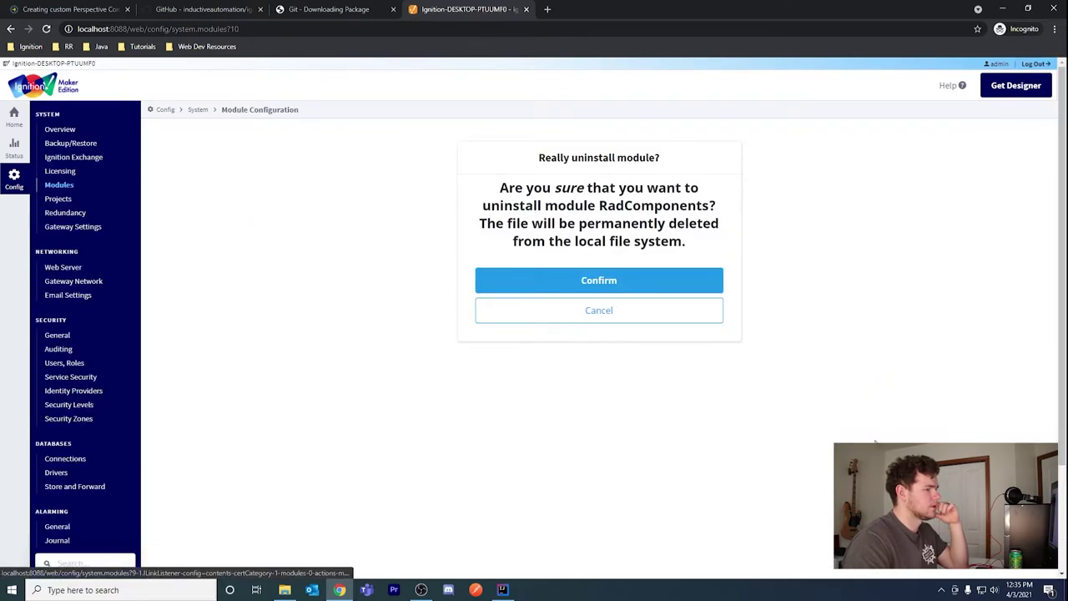
{"action": "left_click", "coordinate": [599, 288]}
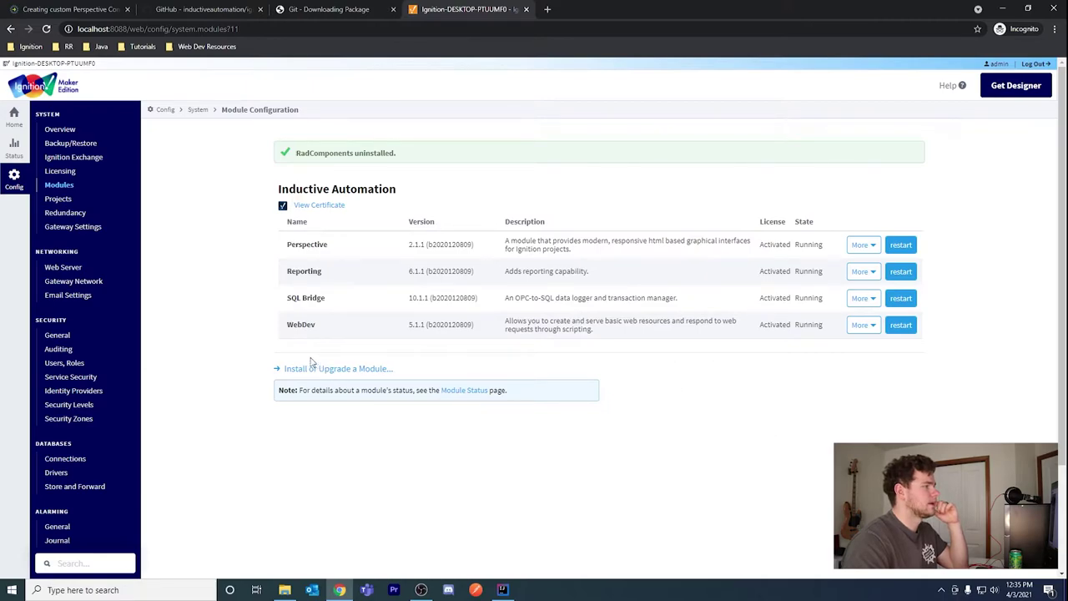
{"action": "scroll", "coordinate": [675, 373], "scroll_direction": "down", "scroll_amount": 1}
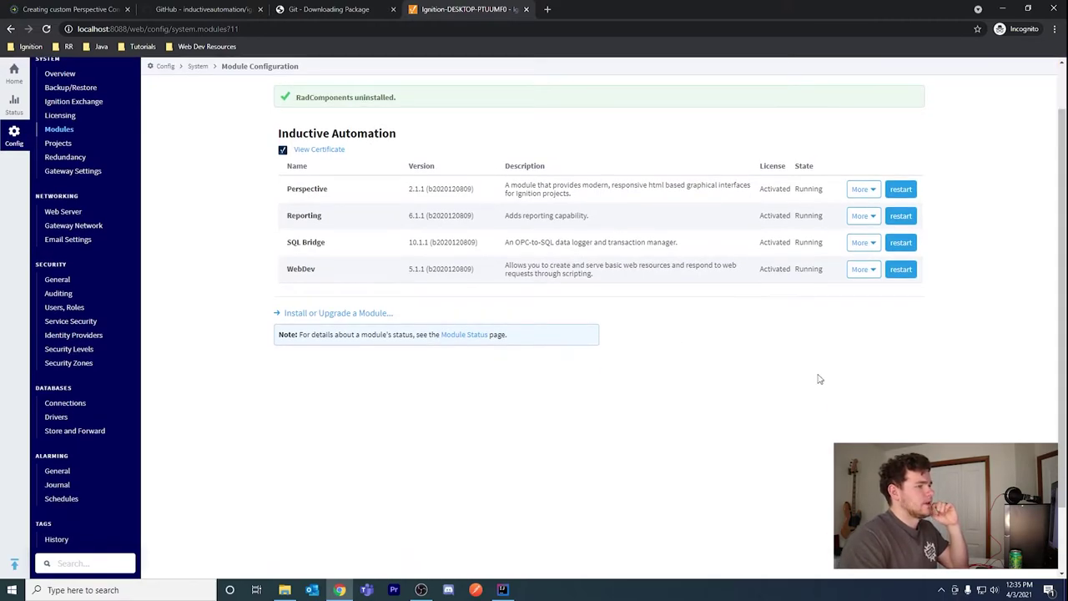
{"action": "scroll", "coordinate": [304, 407], "scroll_direction": "up", "scroll_amount": 1}
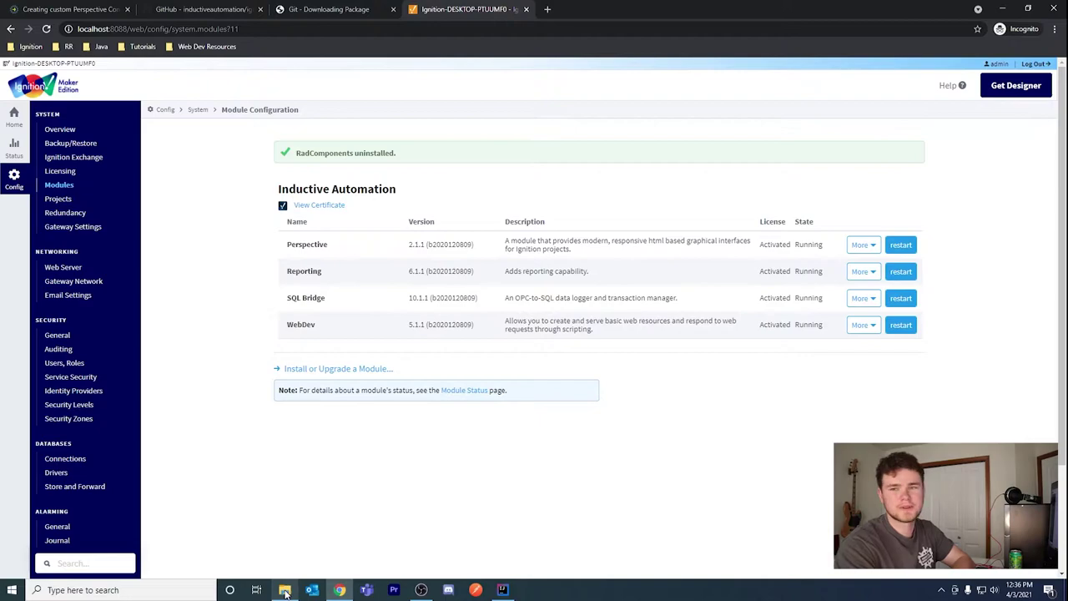
- Search for cmd and launch Command Prompt as administrator, approving the UAC prompt
{"action": "mouse_move", "coordinate": [284, 591]}
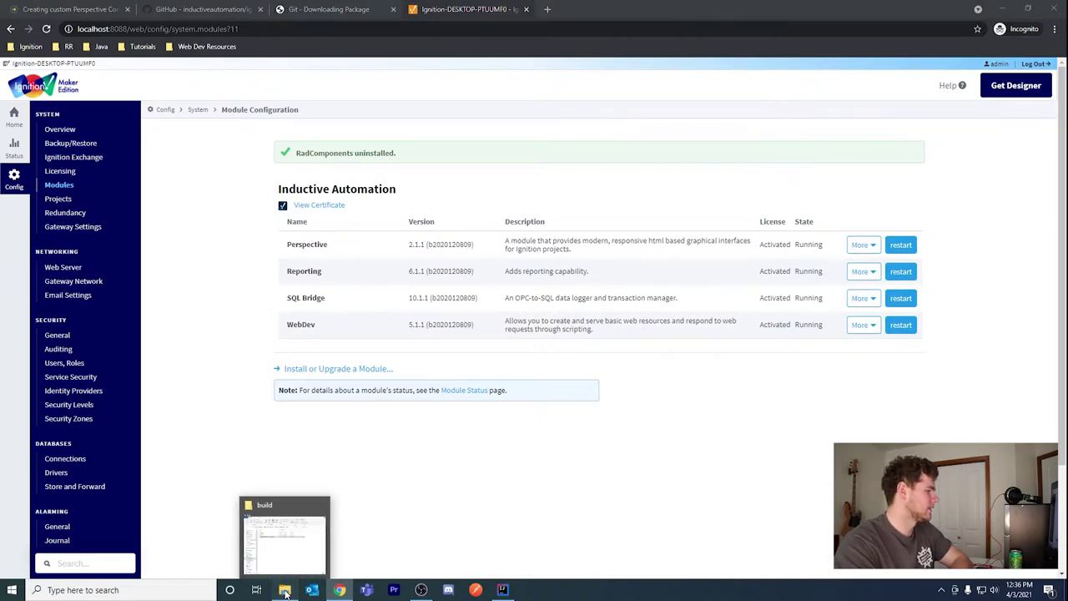
{"action": "left_click", "coordinate": [285, 591]}
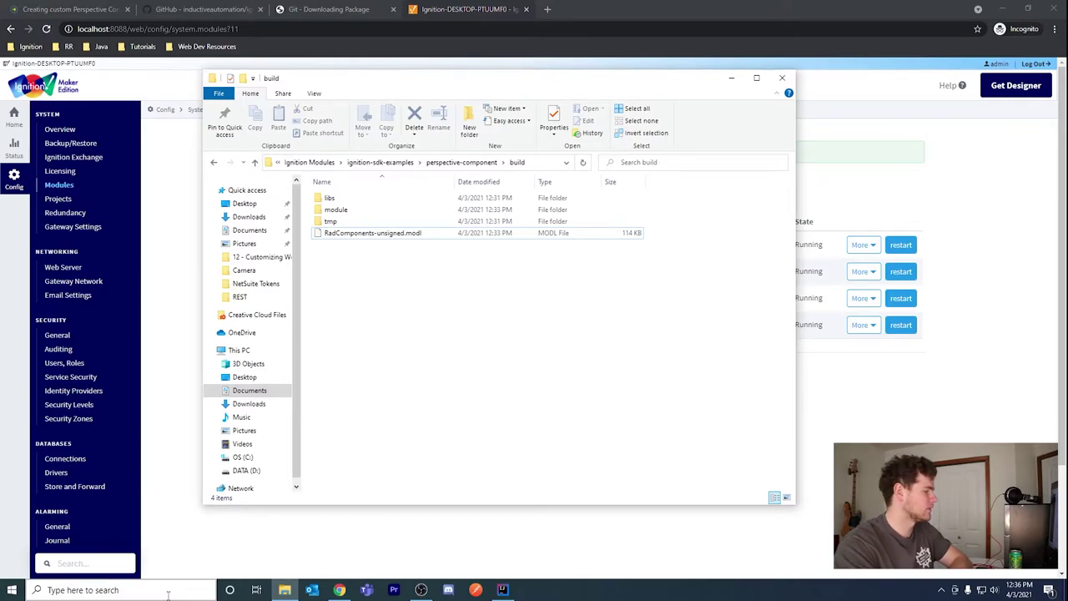
{"action": "left_click", "coordinate": [168, 594]}
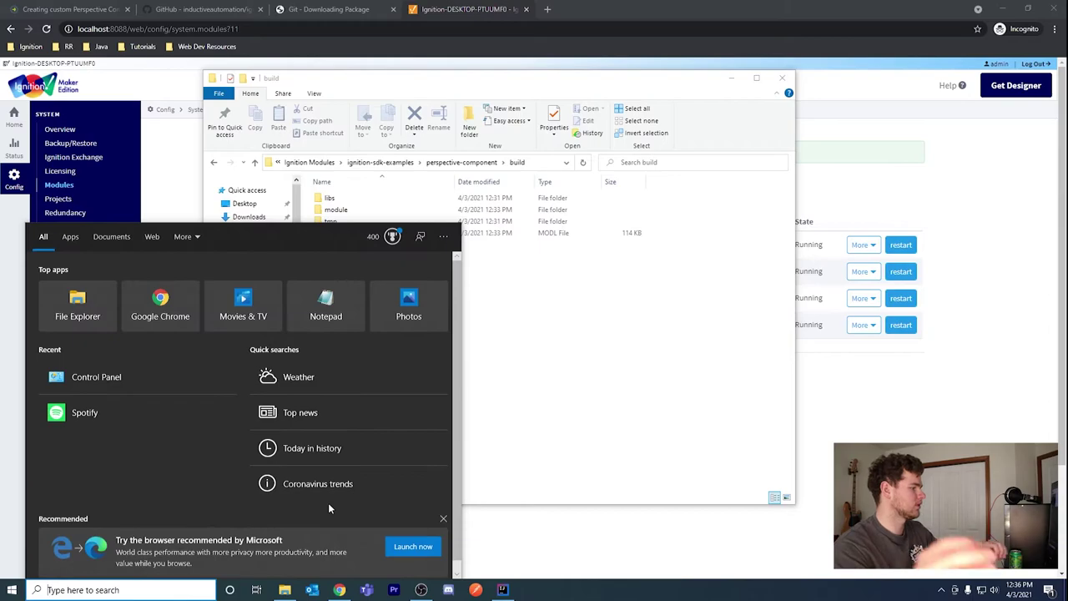
{"action": "type", "text": "cmd"}
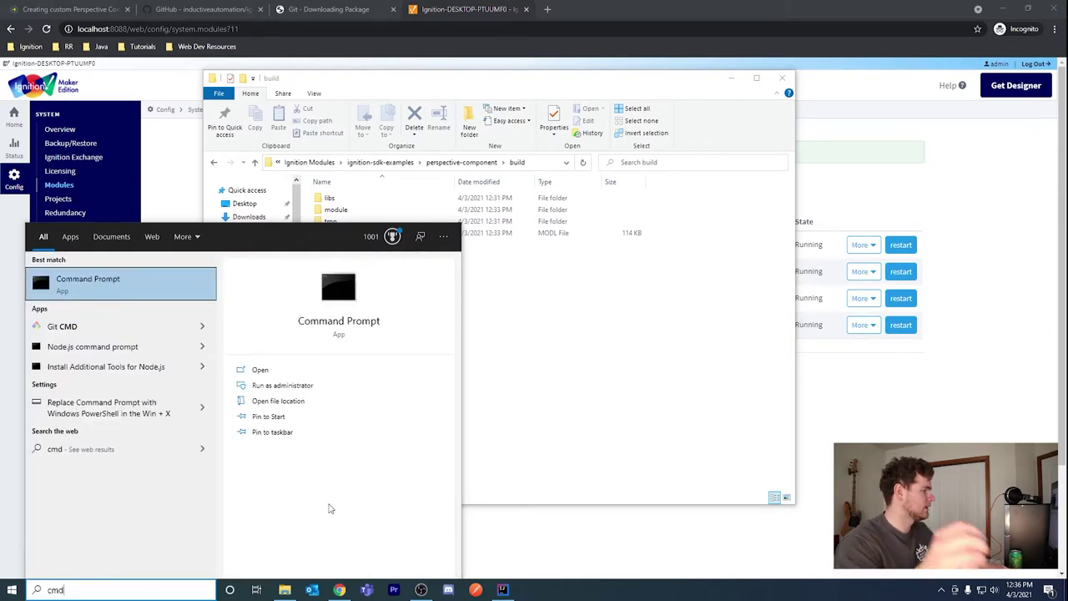
{"action": "left_click", "coordinate": [284, 386]}
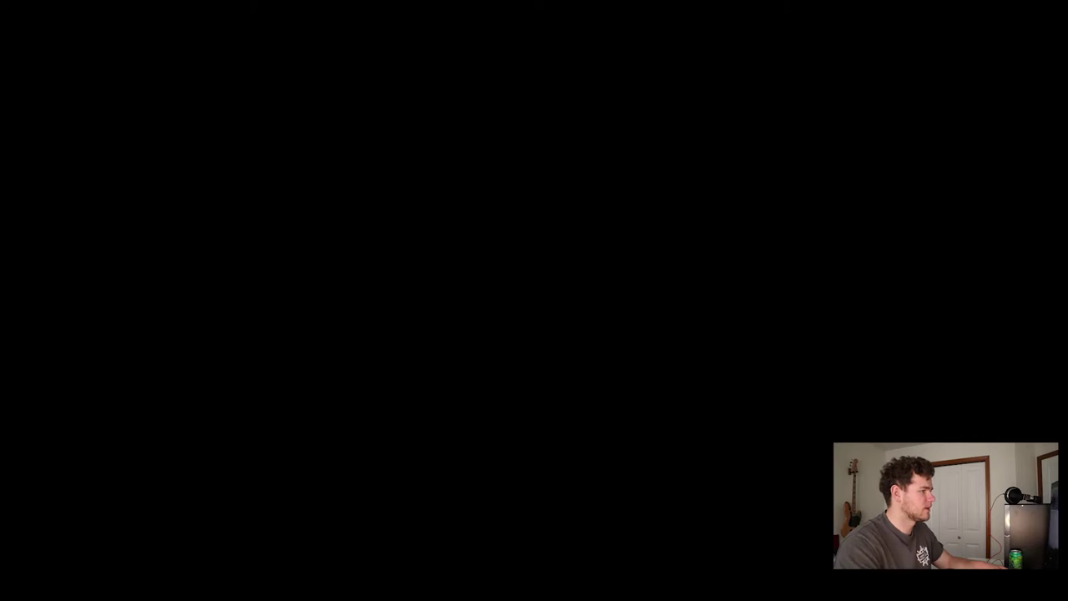
{"action": "key", "text": "alt+y"}
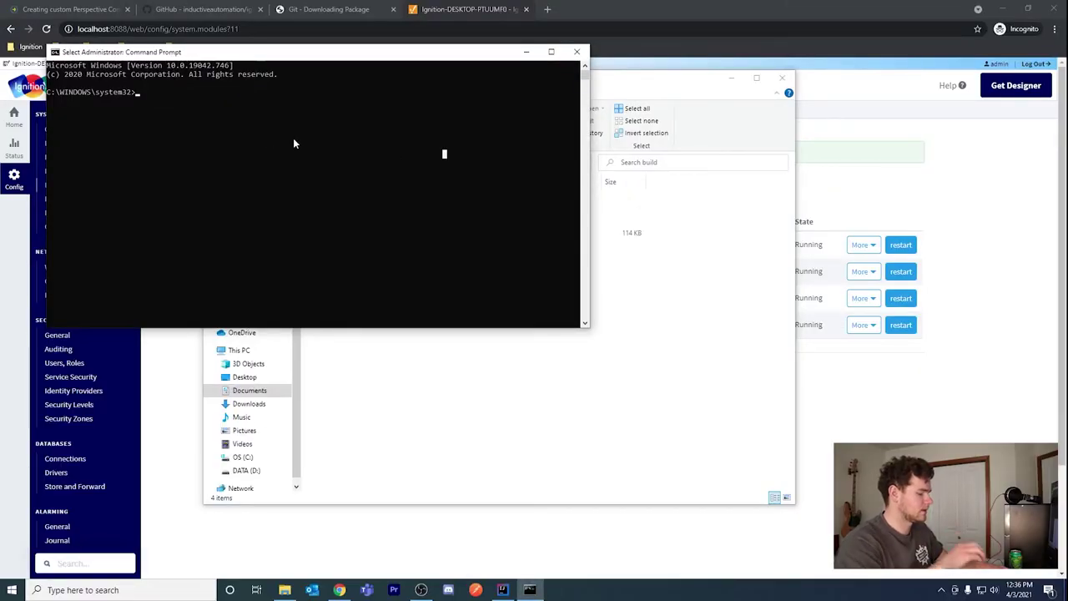
- Change to C:\Program Files\Inductive Automation\Ignition and list its contents with dir
{"action": "type", "text": "cd "}
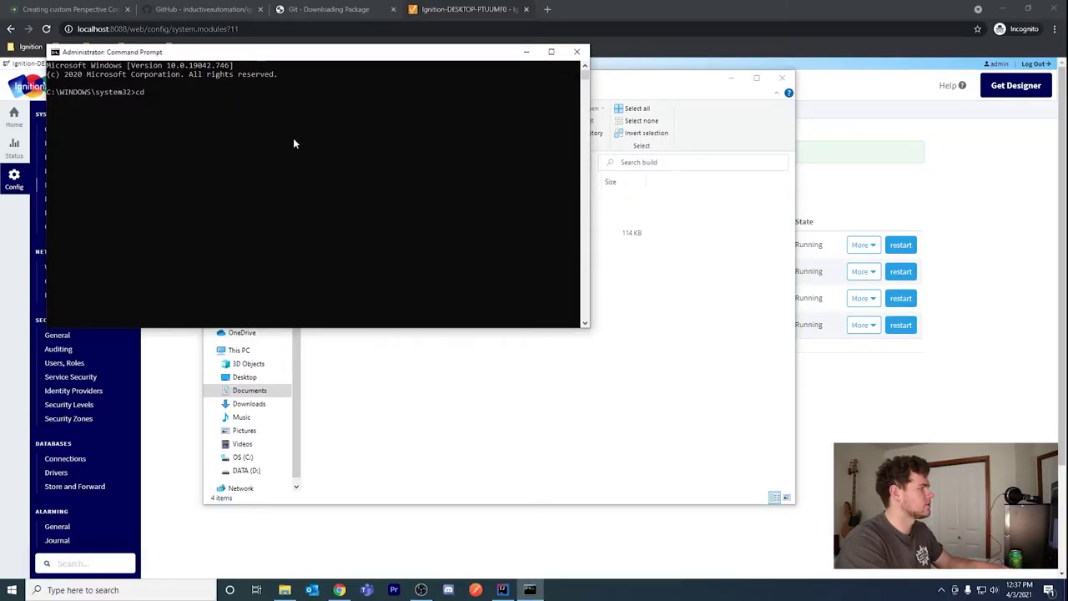
{"action": "type", "text": "C:"}
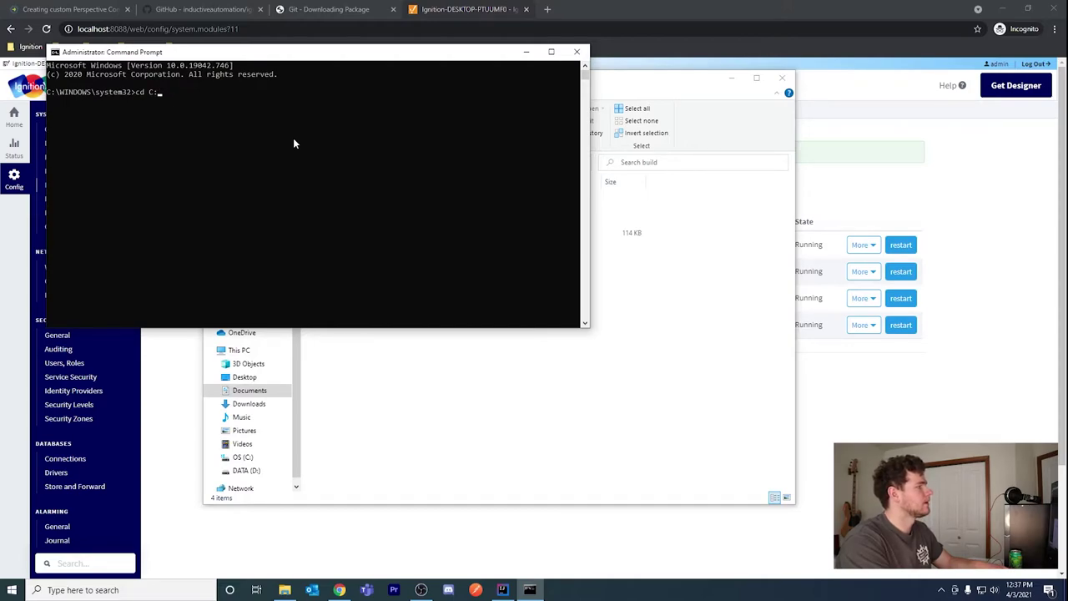
{"action": "type", "text": "\\"}
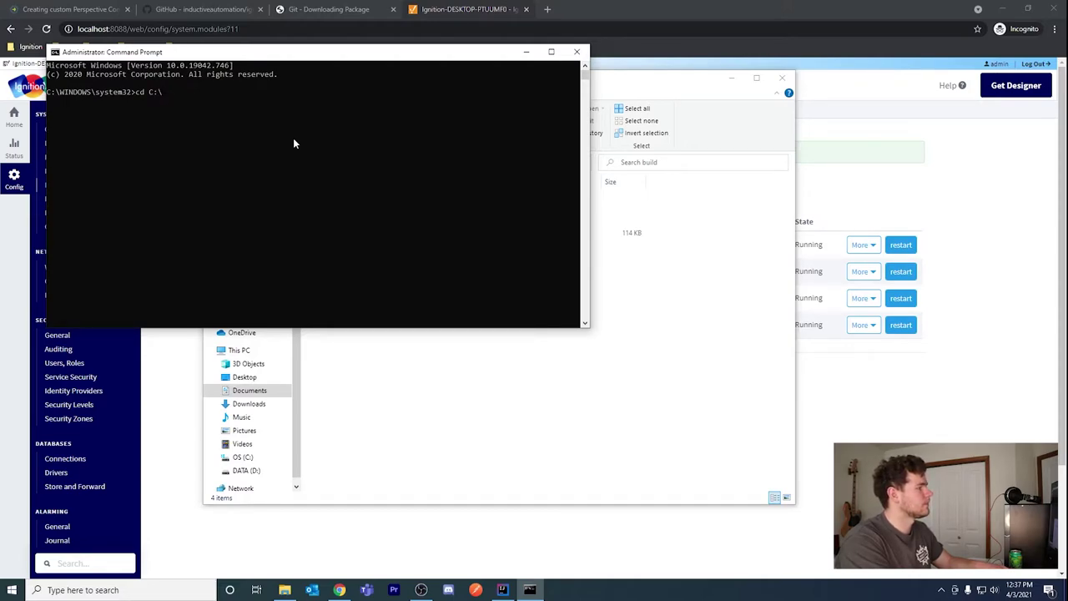
{"action": "type", "text": "Program Fi"}
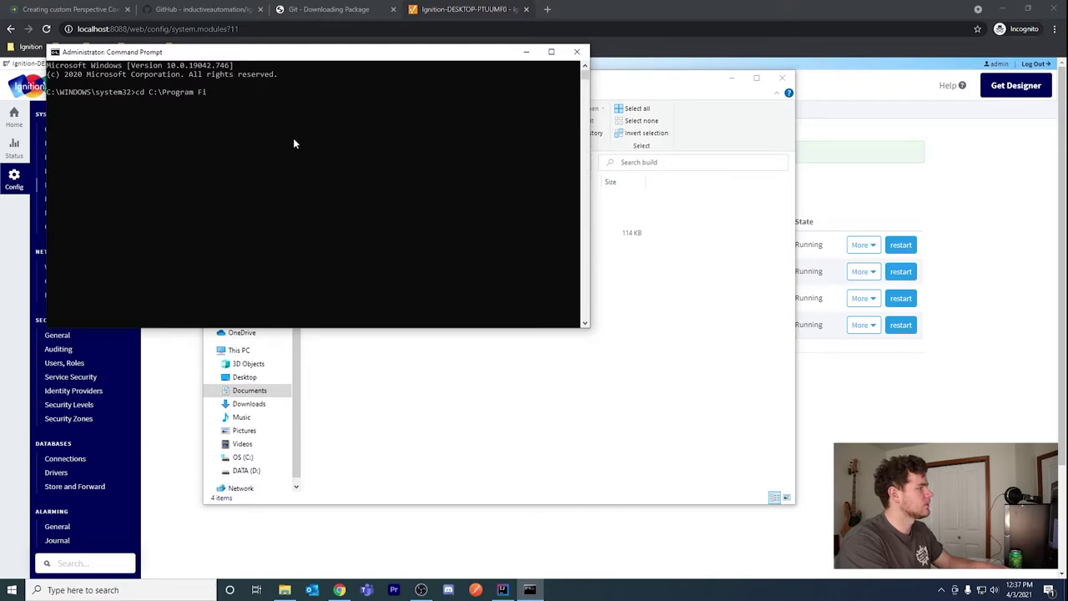
{"action": "type", "text": "les\\In"}
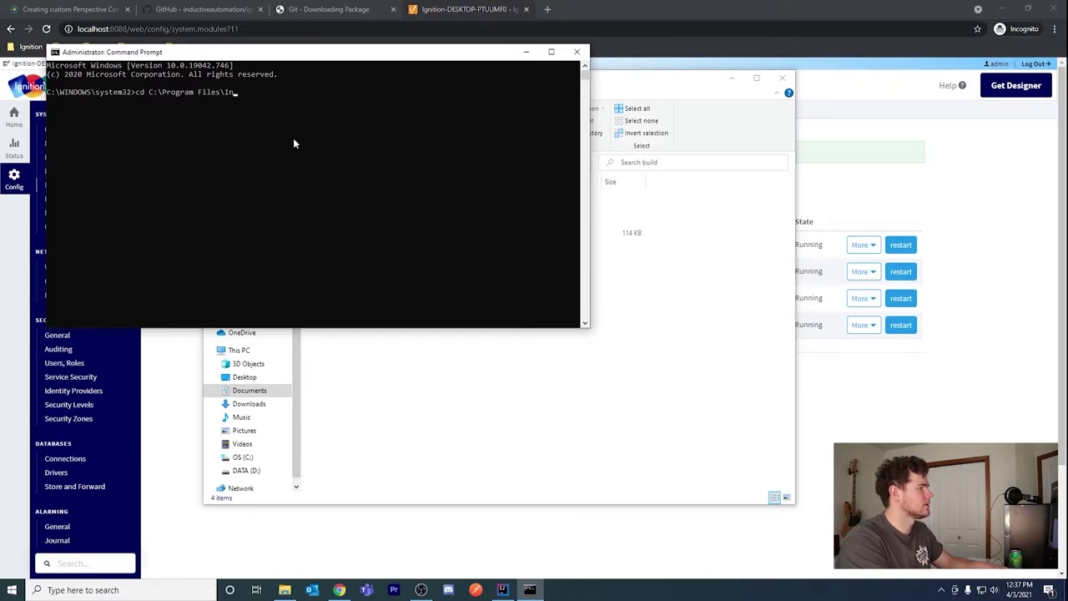
{"action": "type", "text": "ductive Automation\\Ignition"}
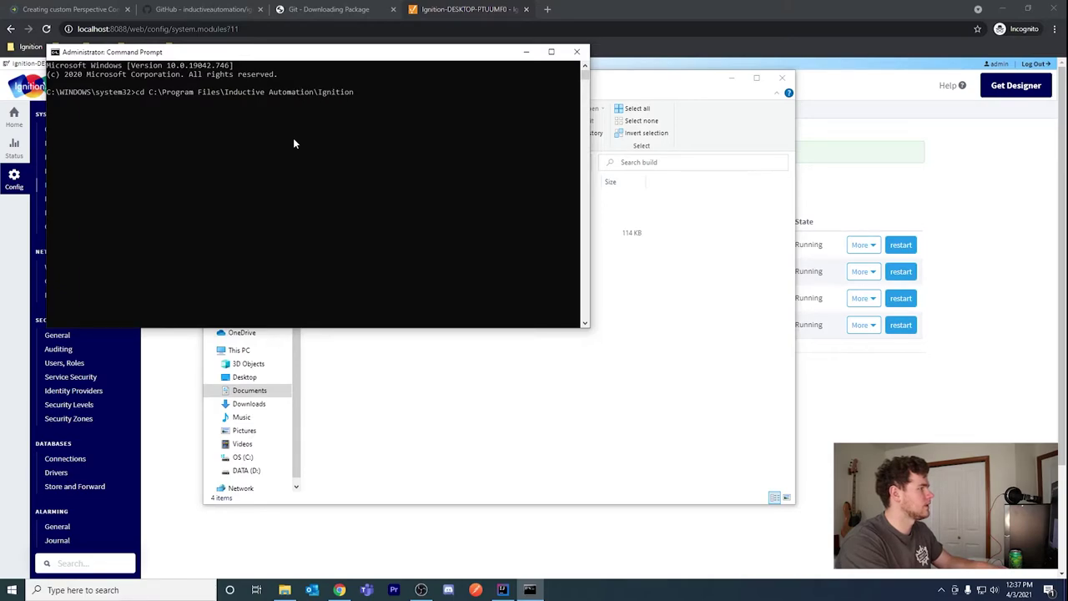
{"action": "key", "text": "Return"}
{"action": "type", "text": "dir"}
{"action": "key", "text": "Return"}
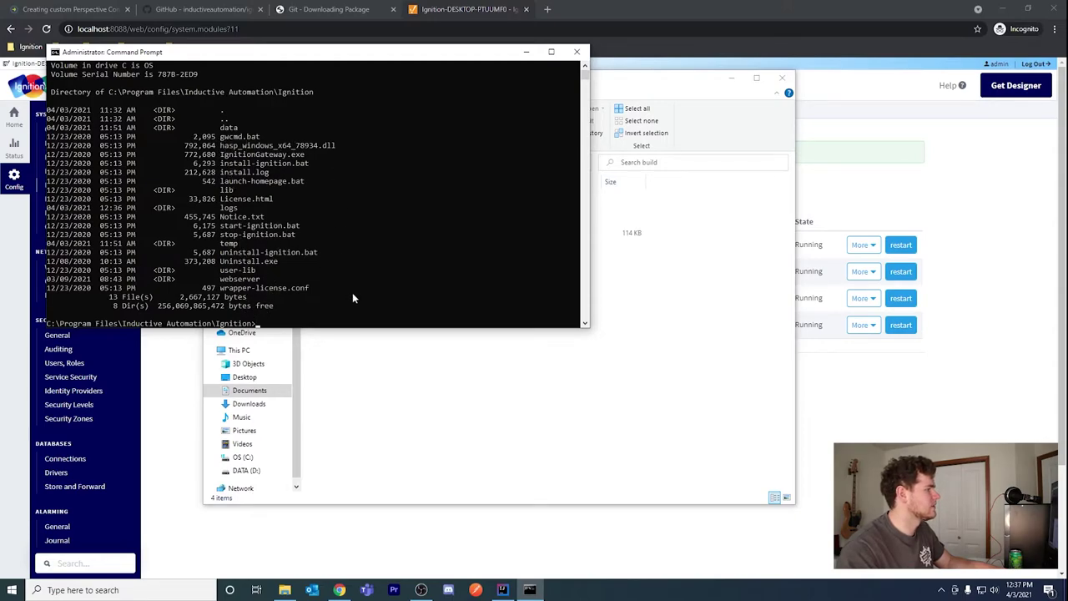
{"action": "scroll", "coordinate": [359, 275], "scroll_direction": "down", "scroll_amount": 5}
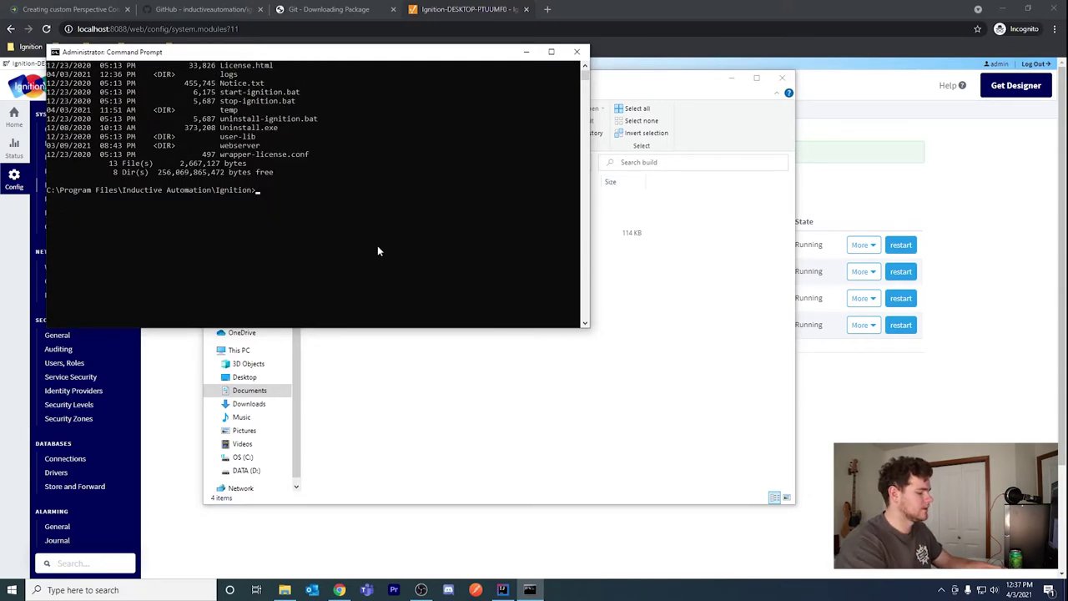
- Check gwcmd -h, restart the gateway with gwcmd -r, and return to Chrome once running
{"action": "type", "text": "gwcmd -"}
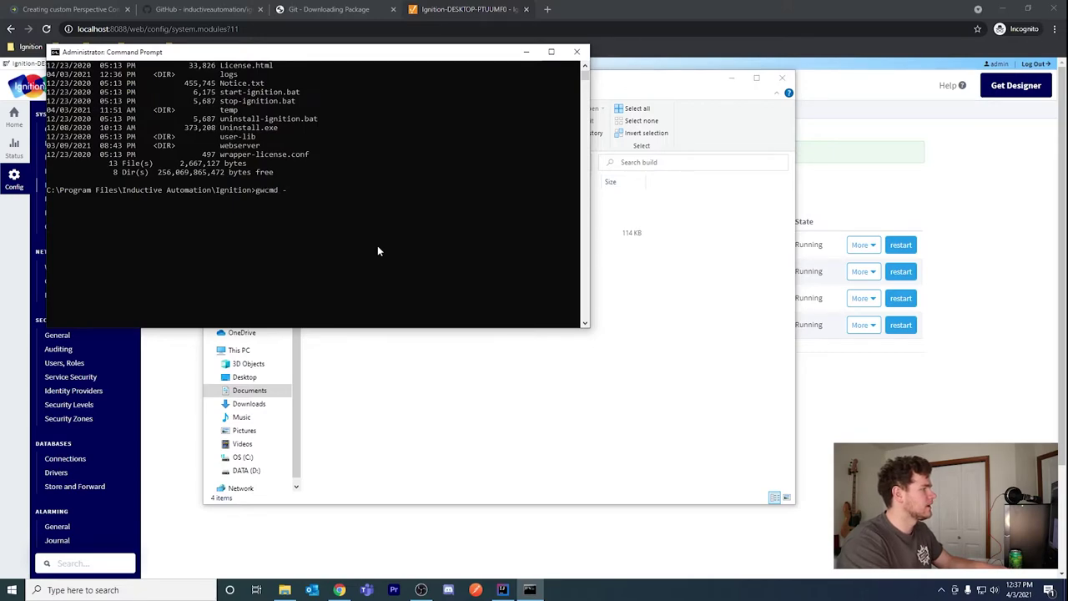
{"action": "type", "text": "h"}
{"action": "key", "text": "Return"}
{"action": "scroll", "coordinate": [234, 239], "scroll_direction": "up", "scroll_amount": 7}
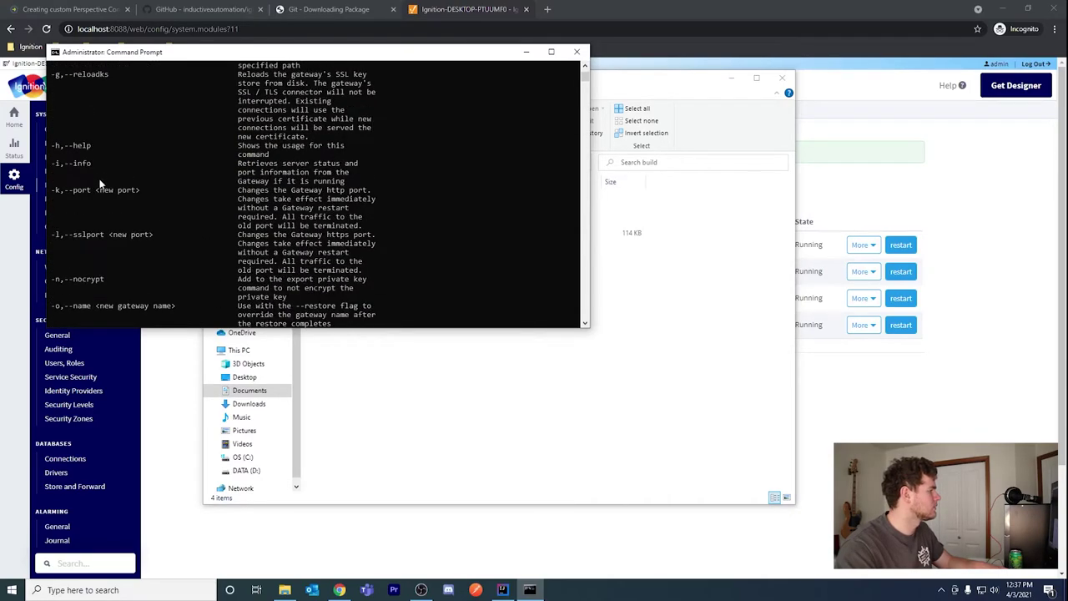
{"action": "scroll", "coordinate": [94, 268], "scroll_direction": "down", "scroll_amount": 3}
{"action": "scroll", "coordinate": [113, 234], "scroll_direction": "down", "scroll_amount": 4}
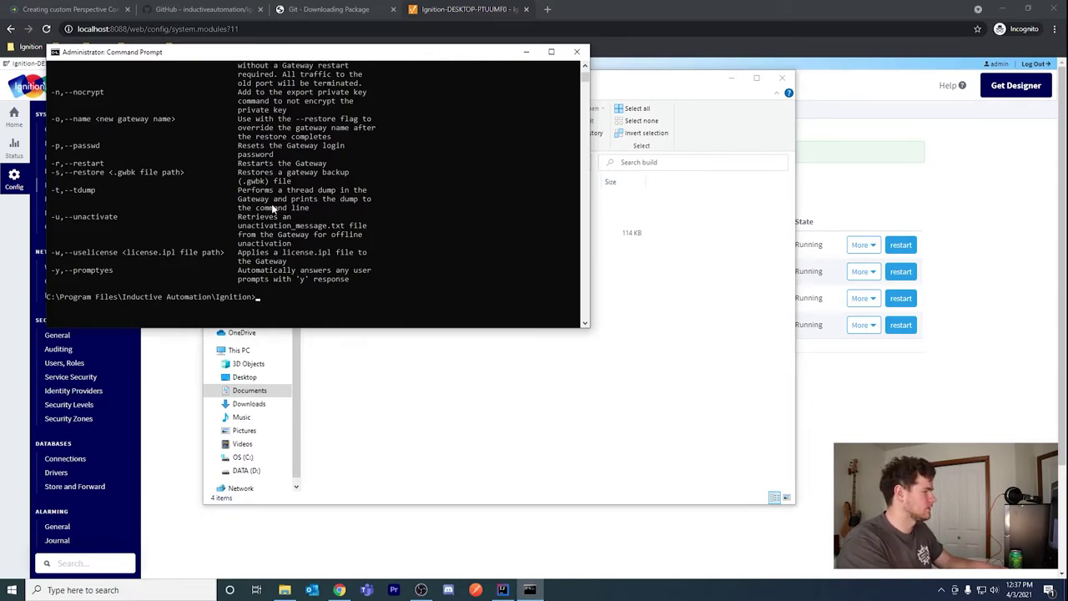
{"action": "type", "text": "wcd"}
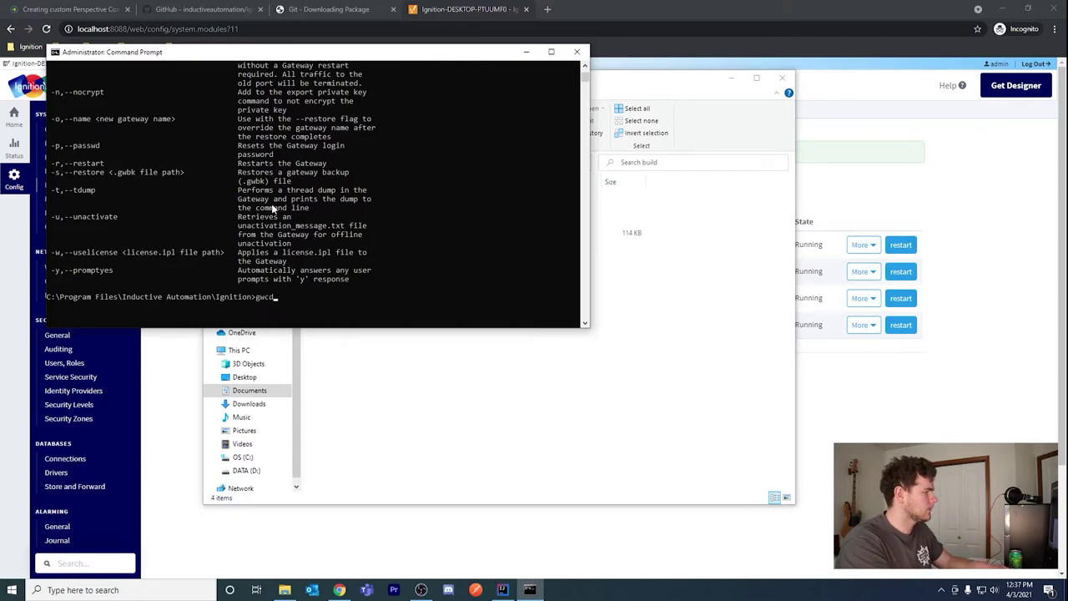
{"action": "key", "text": "BackSpace"}
{"action": "type", "text": "md -r"}
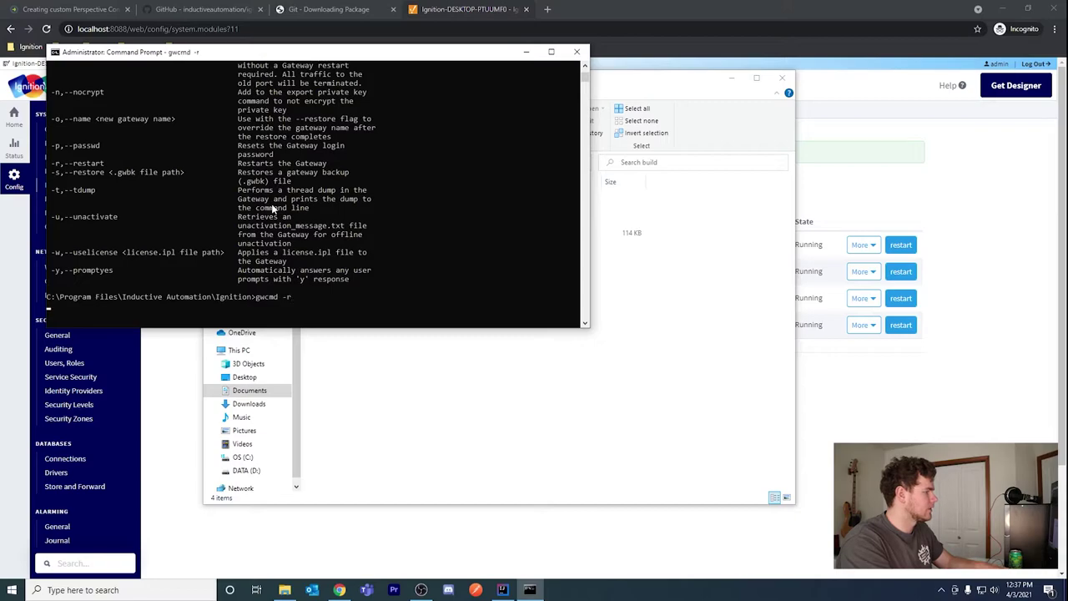
{"action": "key", "text": "Return"}
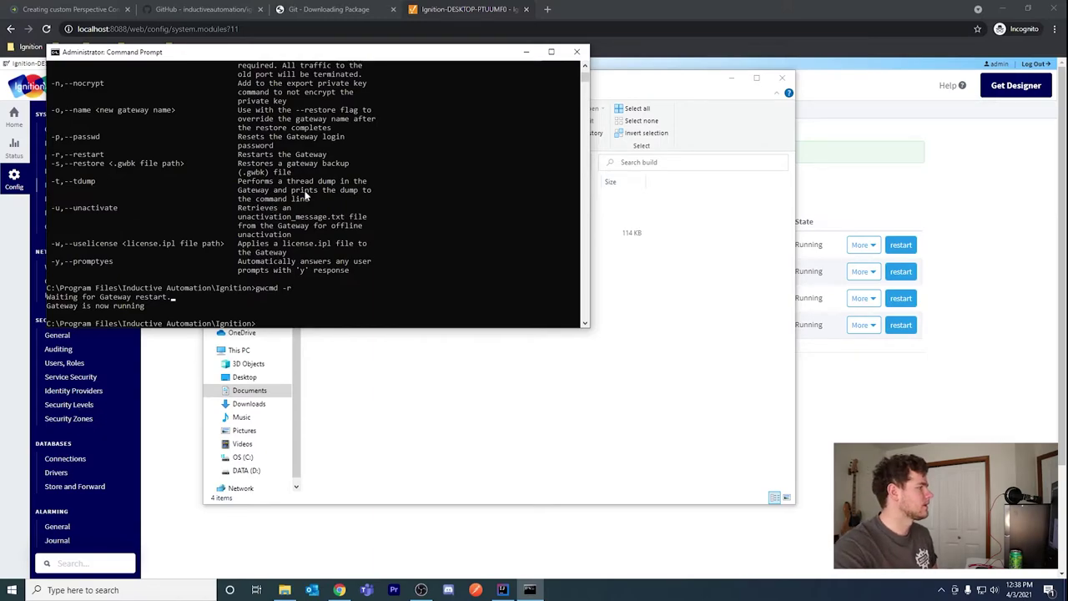
{"action": "left_click", "coordinate": [884, 196]}
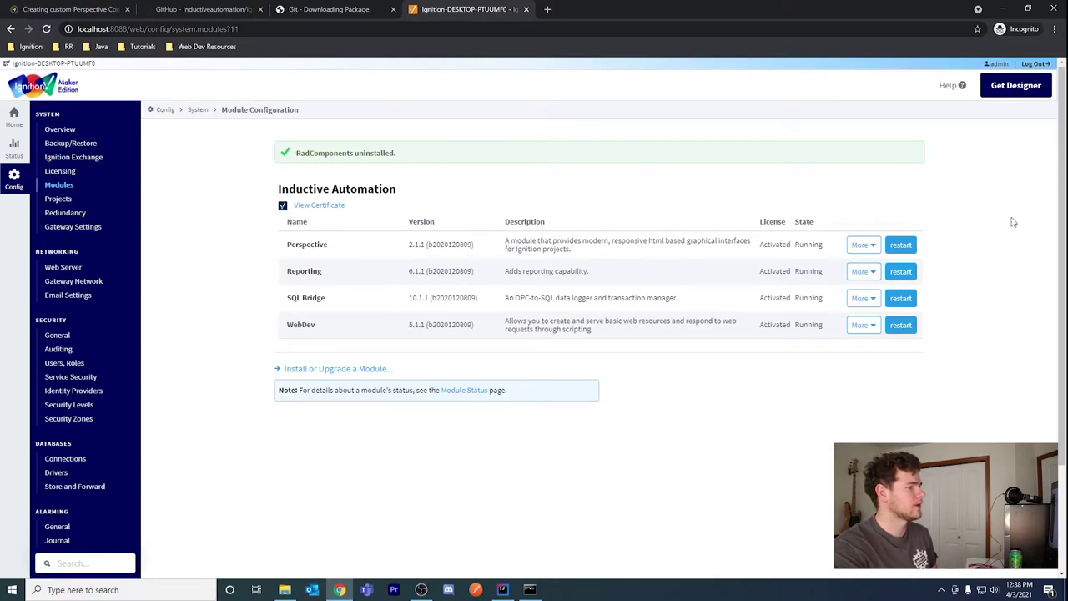
- Reload Modules, log back in as admin, and open 'Install or Upgrade a Module...'
{"action": "left_click_drag", "start_coordinate": [431, 157], "coordinate": [272, 157]}
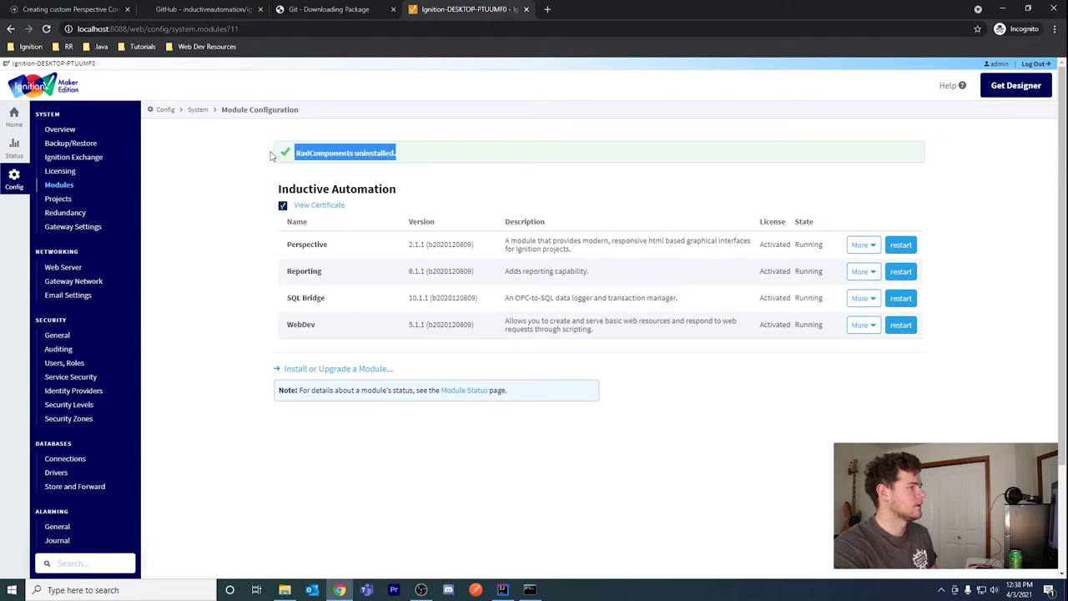
{"action": "left_click", "coordinate": [51, 184]}
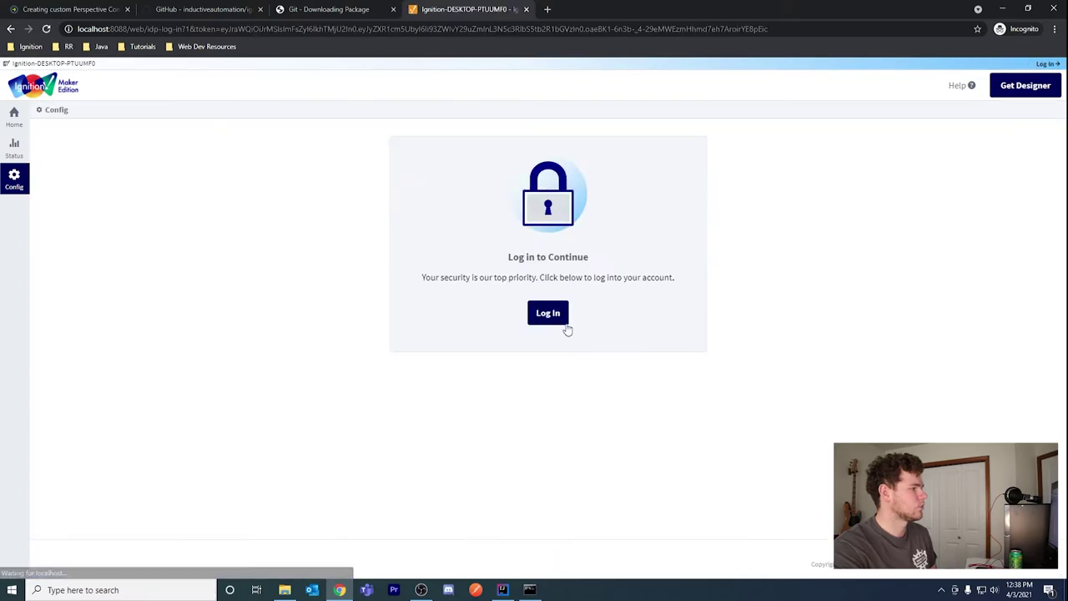
{"action": "left_click", "coordinate": [561, 323]}
{"action": "left_click", "coordinate": [671, 322]}
{"action": "left_click", "coordinate": [628, 358]}
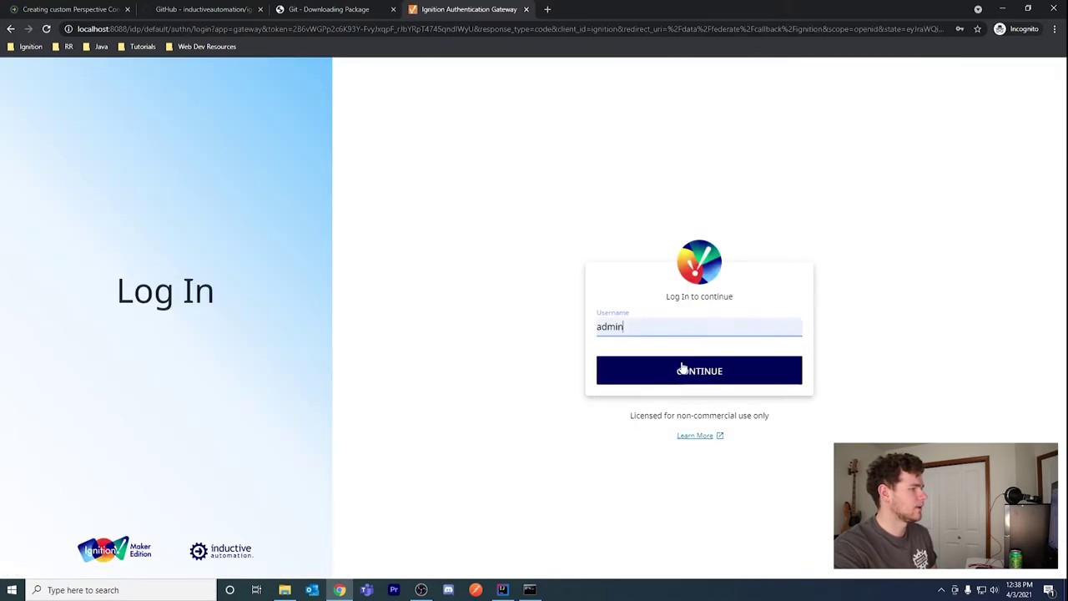
{"action": "left_click", "coordinate": [696, 370]}
{"action": "left_click", "coordinate": [694, 379]}
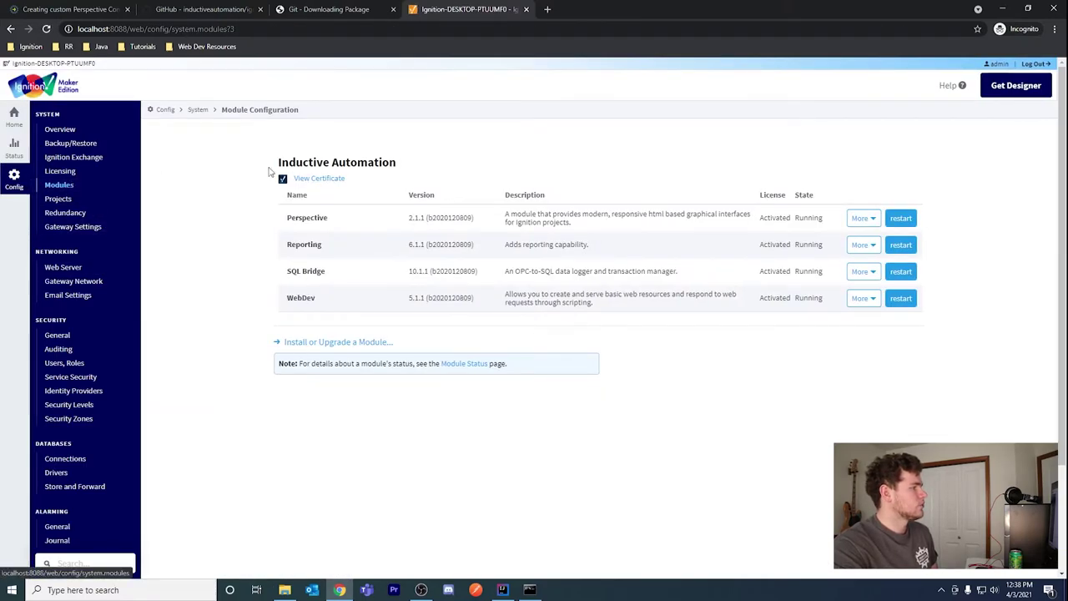
{"action": "left_click", "coordinate": [341, 344]}
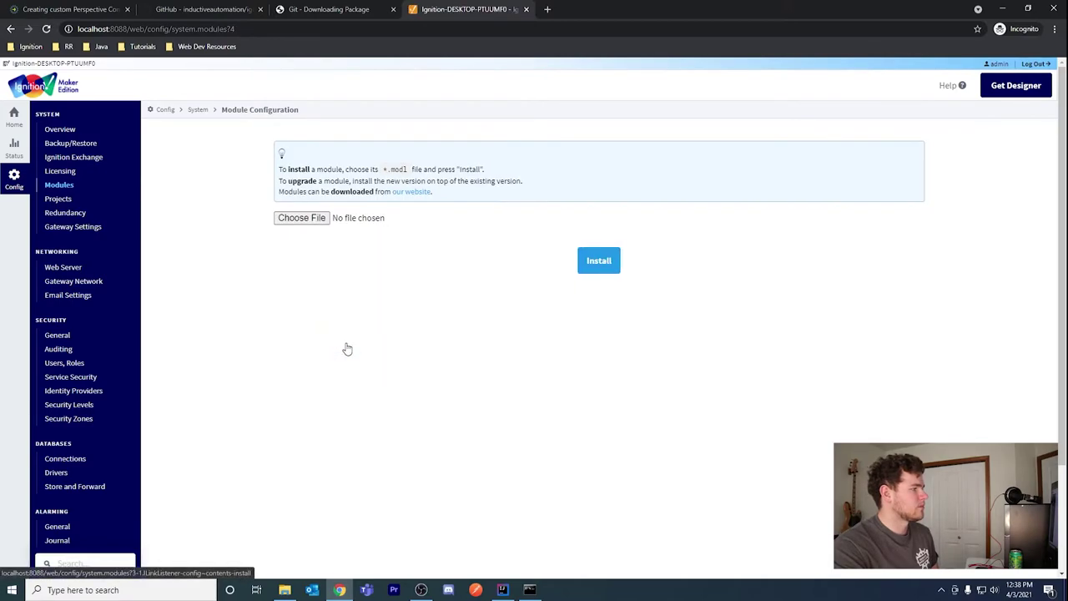
- Select RadComponents-unsigned.modl from Documents > Ignition Modules > ignition-sdk-examples > perspective-component > build
{"action": "left_click", "coordinate": [302, 218]}
{"action": "left_click_drag", "start_coordinate": [305, 14], "coordinate": [447, 127]}
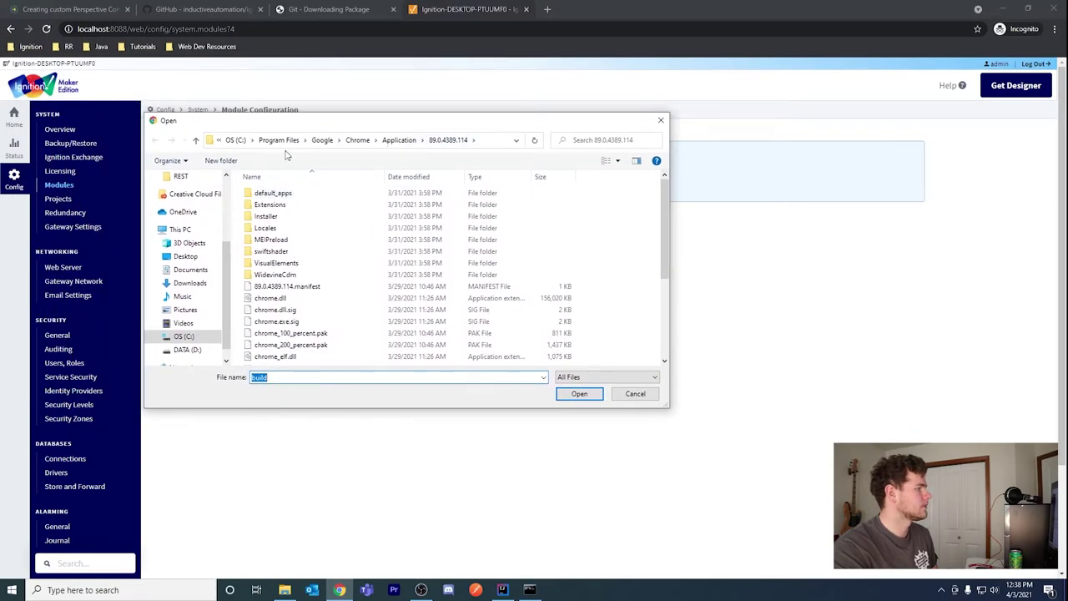
{"action": "left_click", "coordinate": [200, 269]}
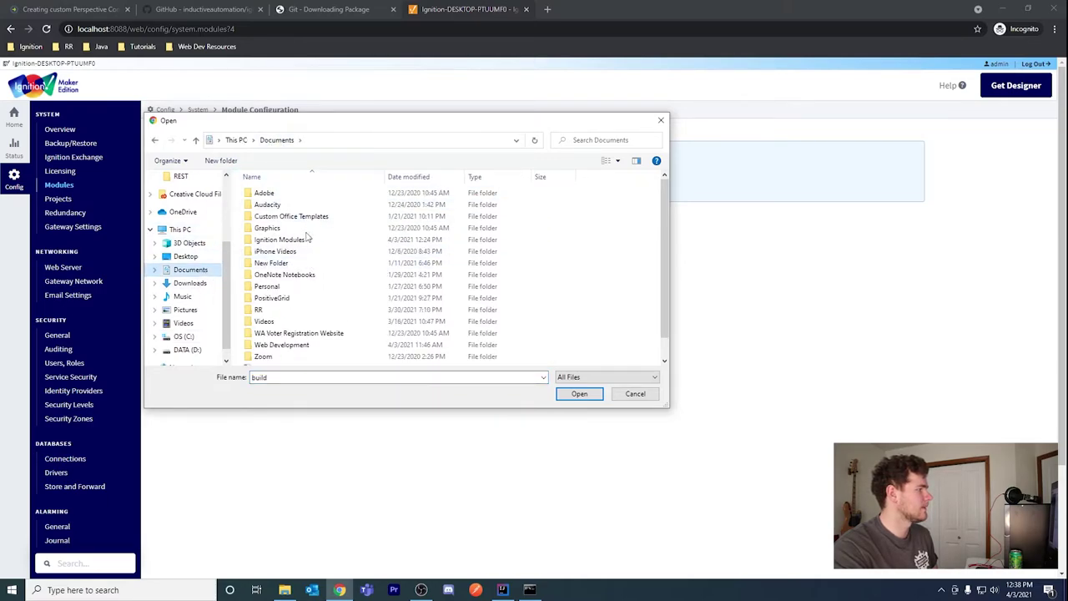
{"action": "double_click", "coordinate": [296, 239]}
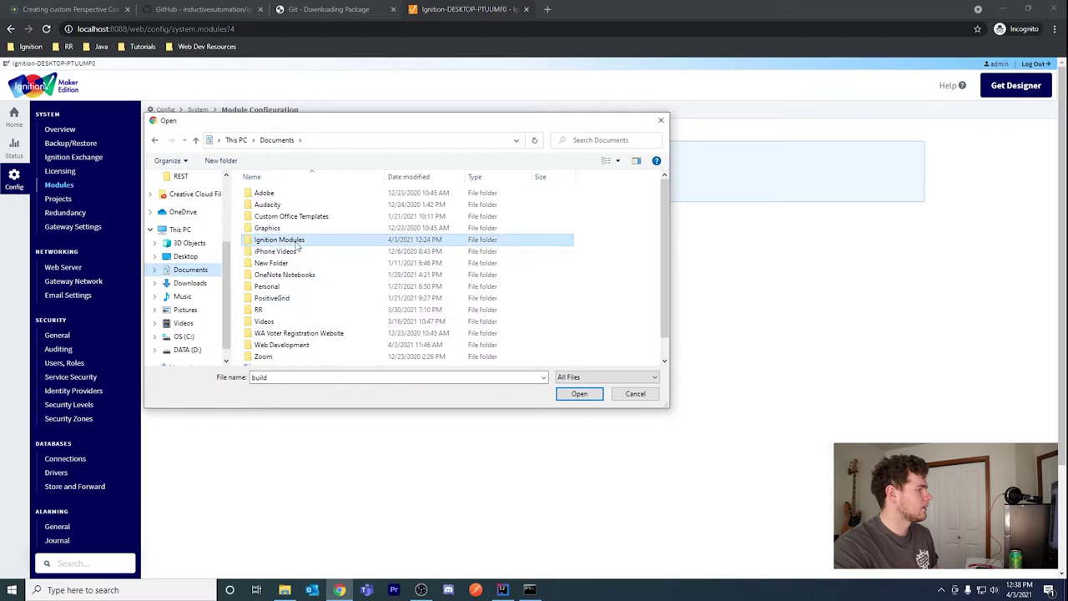
{"action": "left_click", "coordinate": [272, 193]}
{"action": "double_click", "coordinate": [271, 193]}
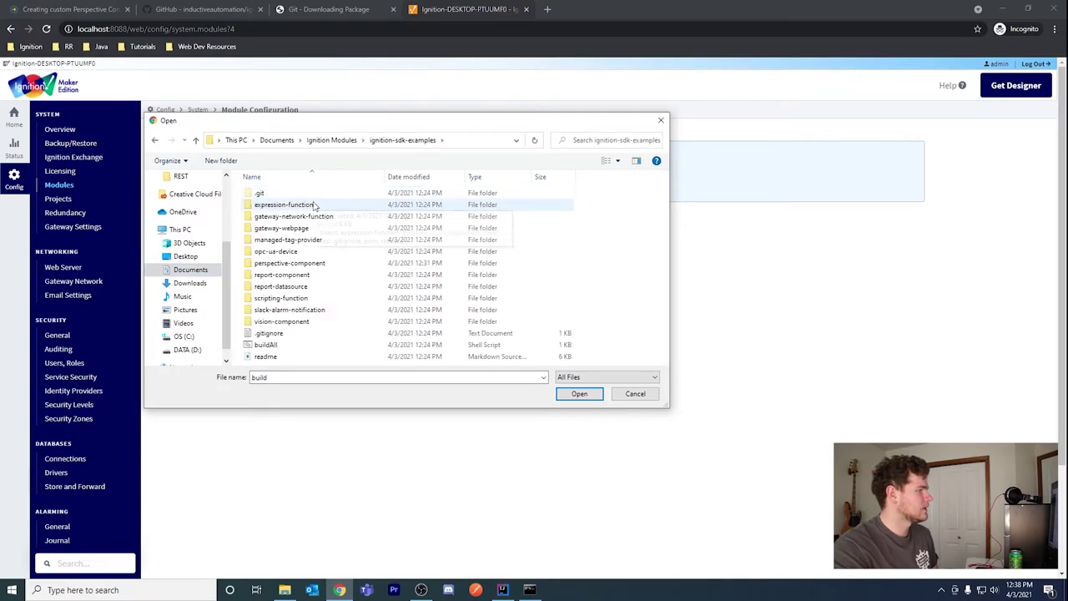
{"action": "double_click", "coordinate": [303, 264]}
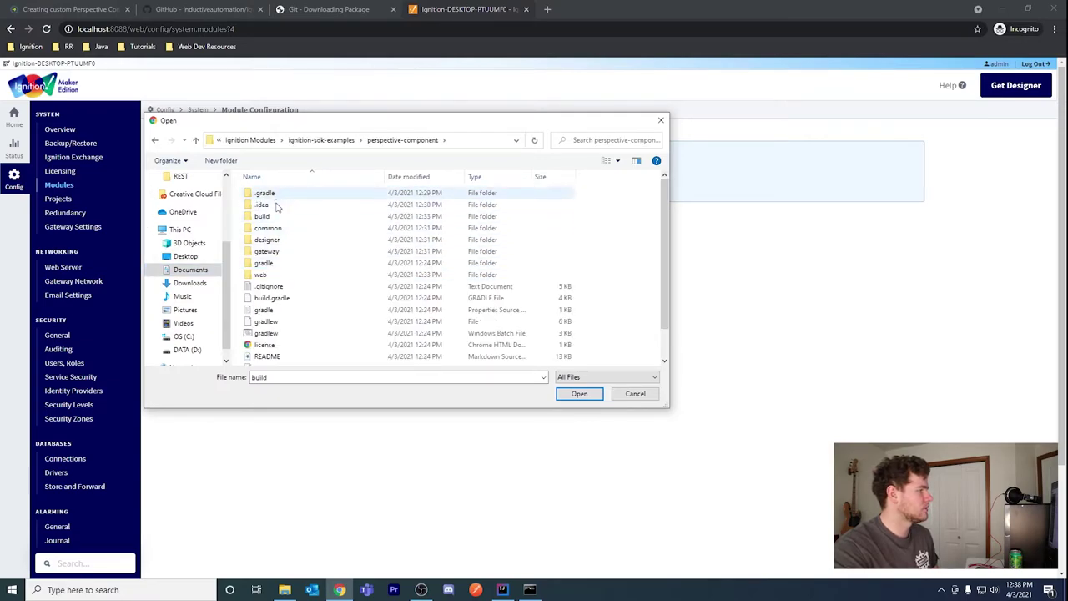
{"action": "double_click", "coordinate": [262, 217]}
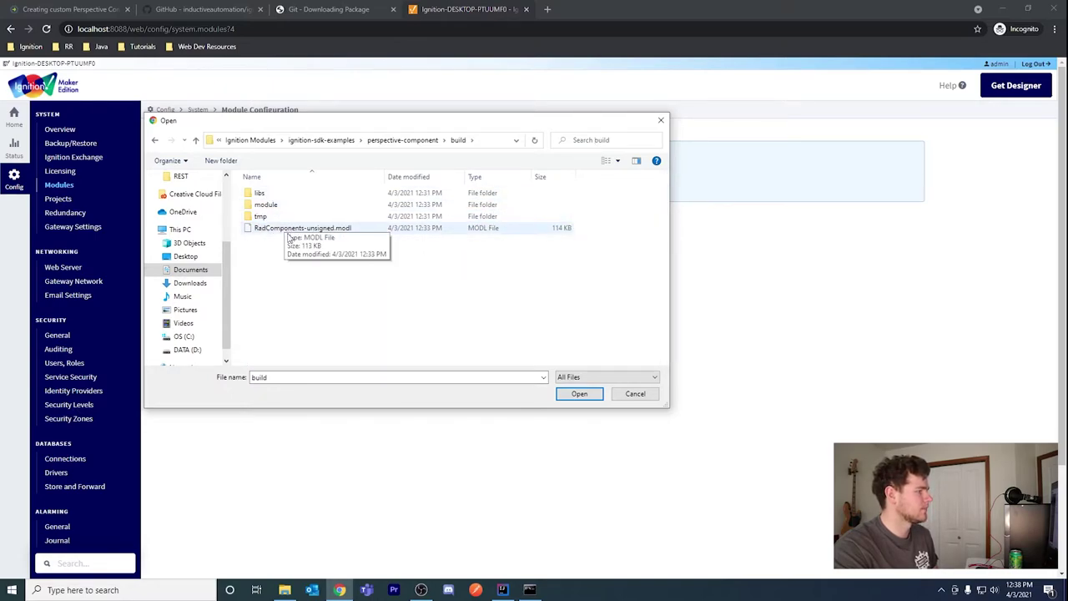
{"action": "left_click", "coordinate": [294, 229]}
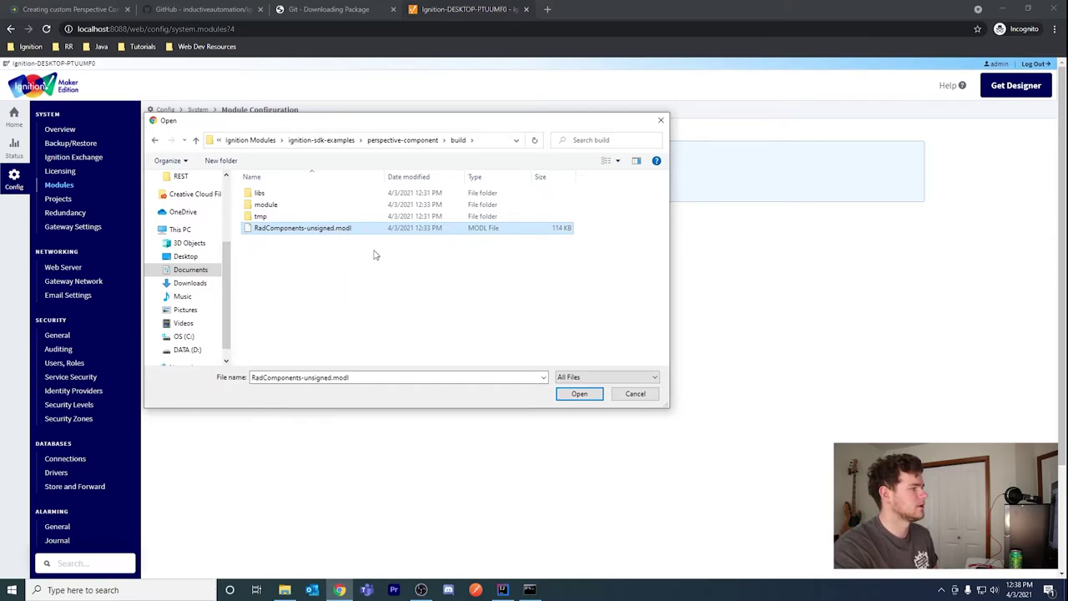
{"action": "left_click", "coordinate": [579, 393]}
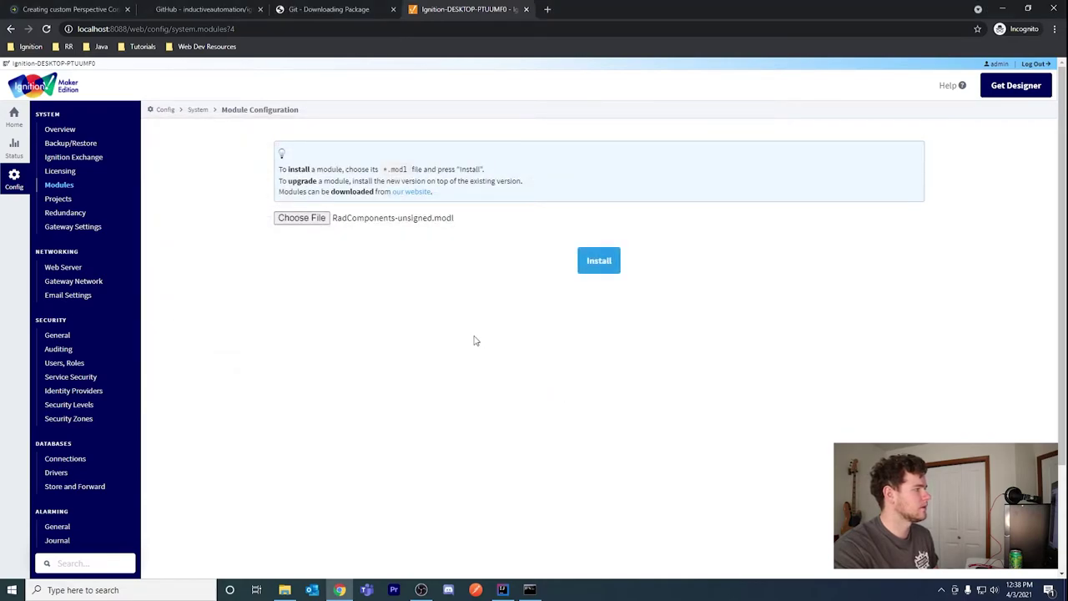
- Install the chosen module and read the warning that unsigned modules require developer mode
{"action": "left_click", "coordinate": [599, 262]}
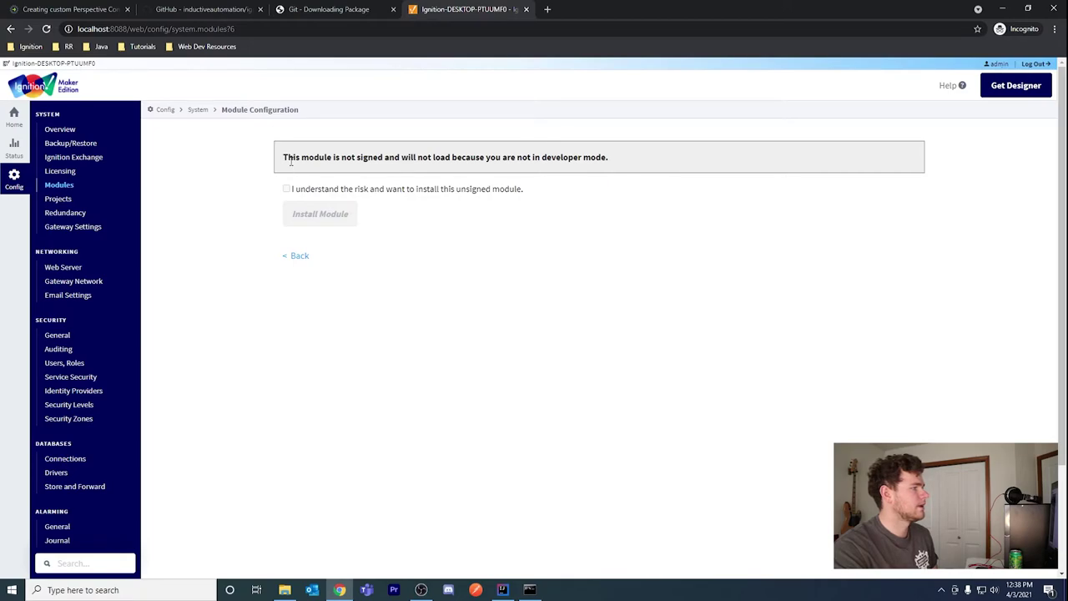
{"action": "left_click_drag", "start_coordinate": [291, 164], "coordinate": [265, 160]}
{"action": "left_click", "coordinate": [636, 167]}
{"action": "left_click", "coordinate": [539, 312]}
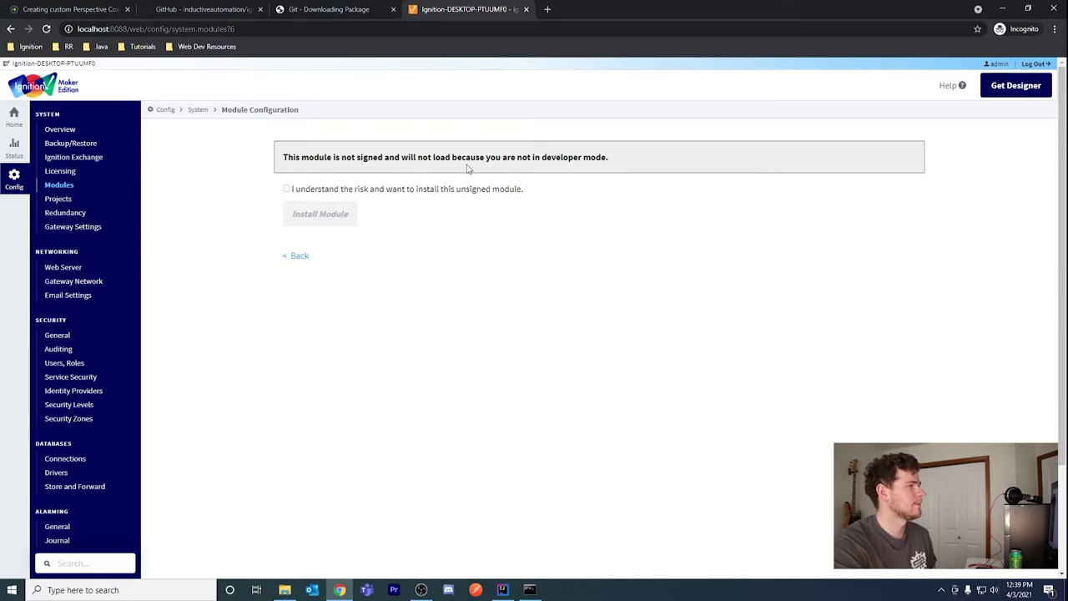
{"action": "left_click_drag", "start_coordinate": [628, 161], "coordinate": [281, 170]}
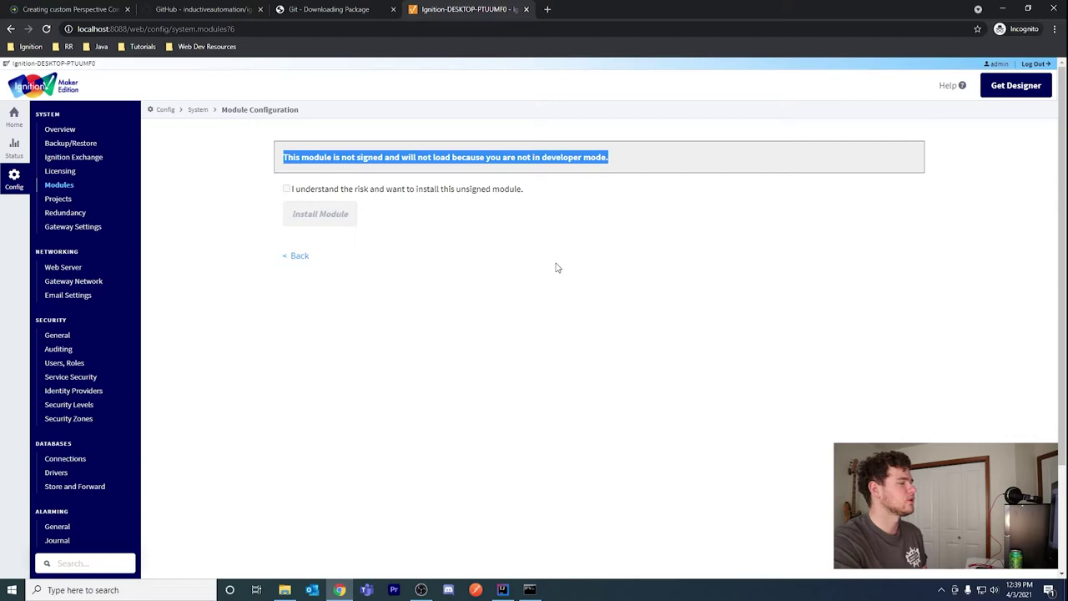
{"action": "left_click", "coordinate": [585, 234]}
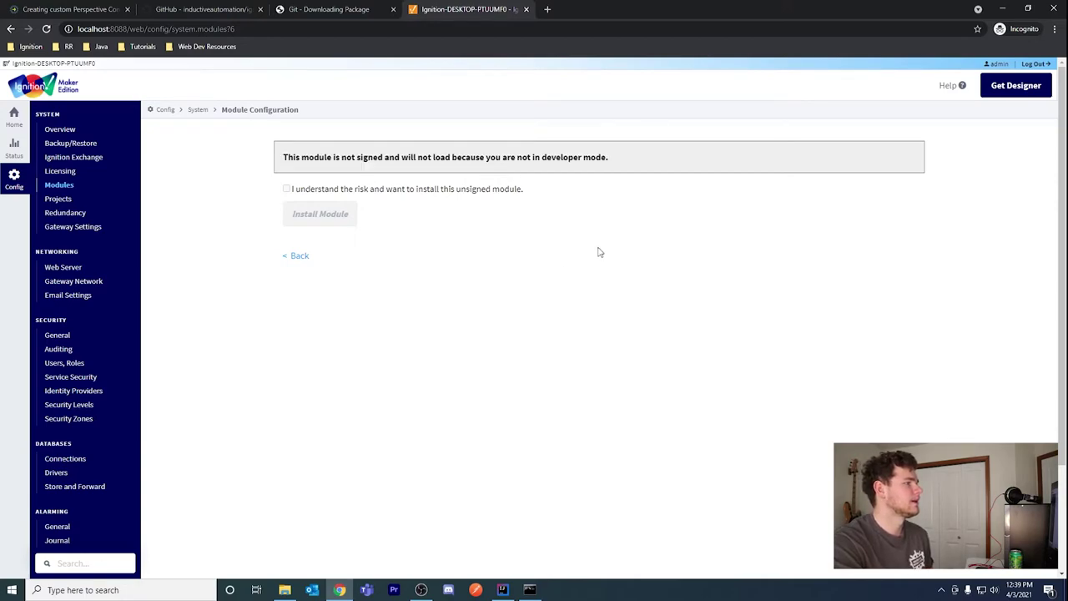
{"action": "left_click_drag", "start_coordinate": [610, 157], "coordinate": [281, 172]}
{"action": "left_click", "coordinate": [368, 211]}
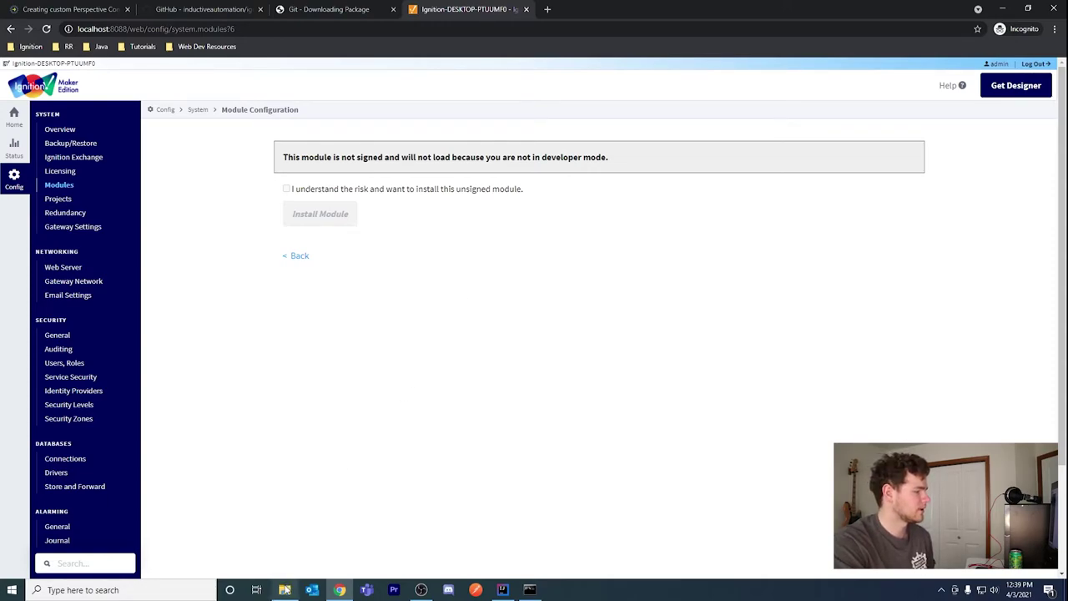
- Navigate to C:\Program Files\Inductive Automation\Ignition\data and right-click ignition.conf
{"action": "mouse_move", "coordinate": [284, 589]}
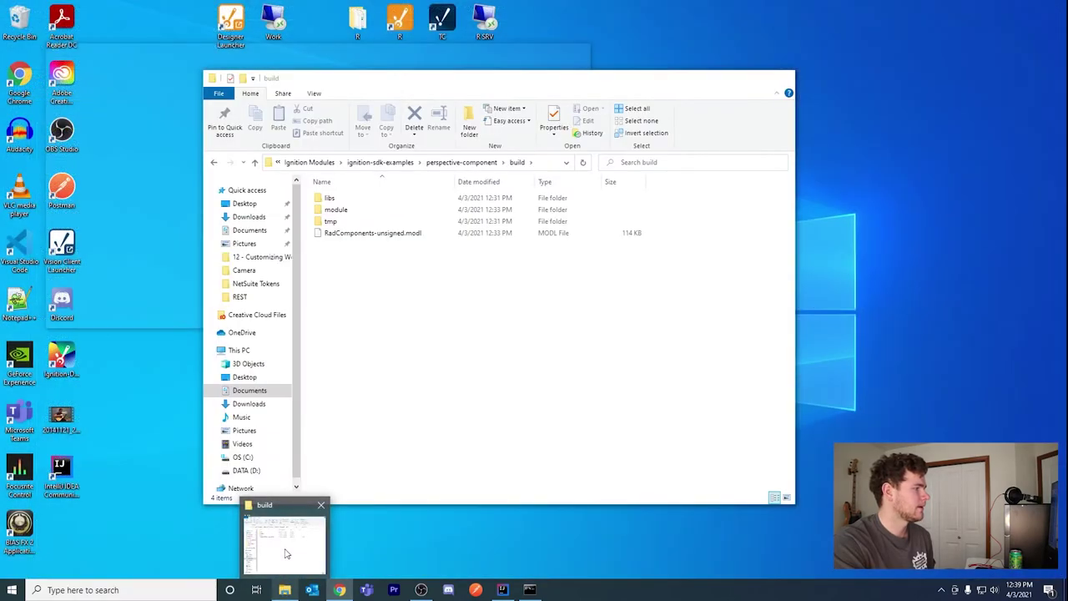
{"action": "mouse_move", "coordinate": [285, 553]}
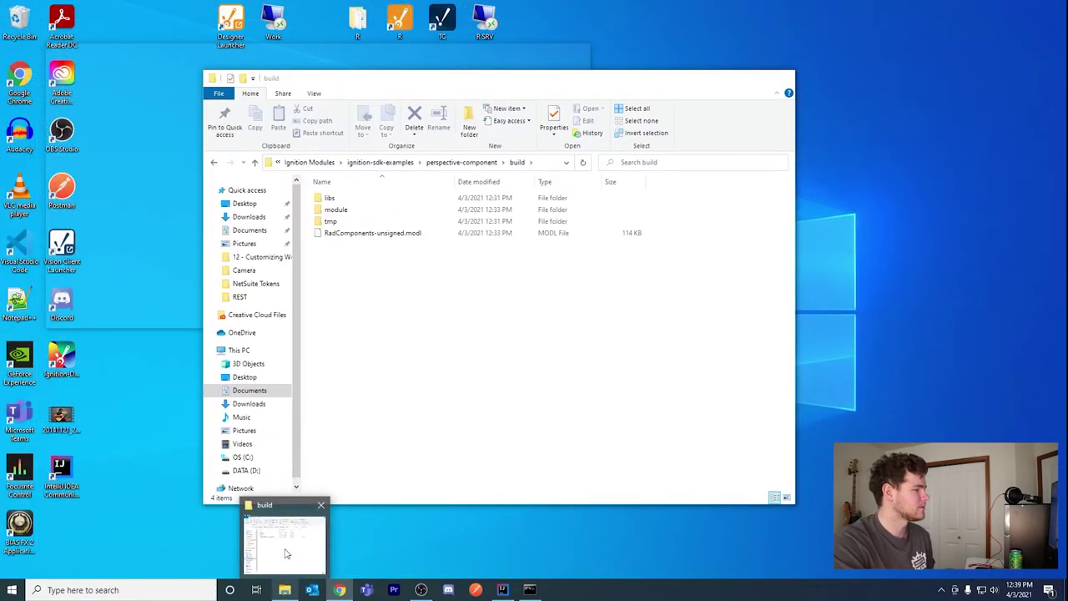
{"action": "left_click", "coordinate": [285, 553]}
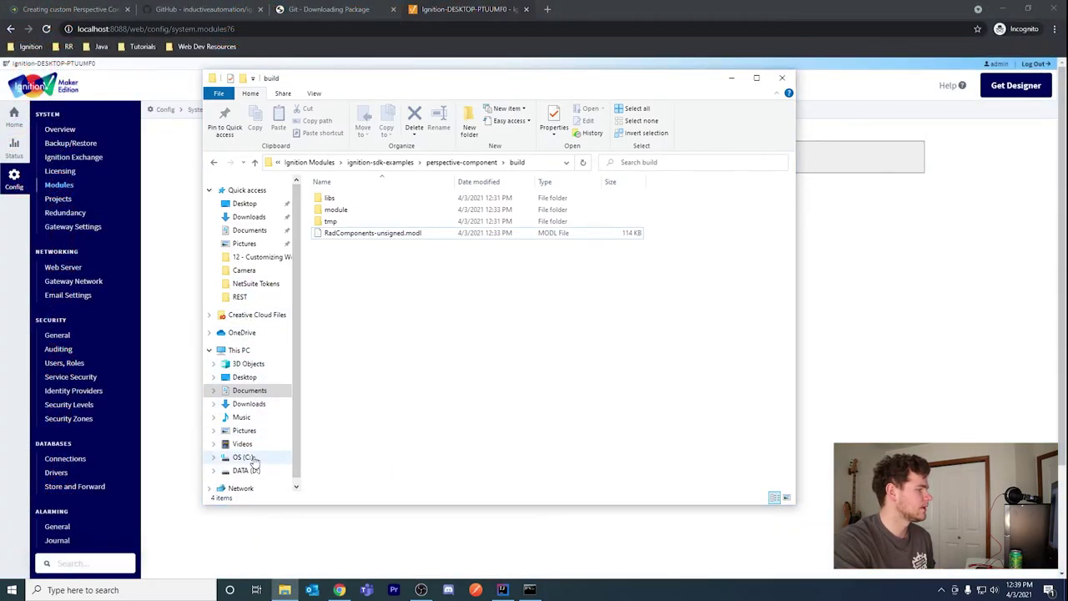
{"action": "left_click", "coordinate": [253, 462]}
{"action": "double_click", "coordinate": [359, 303]}
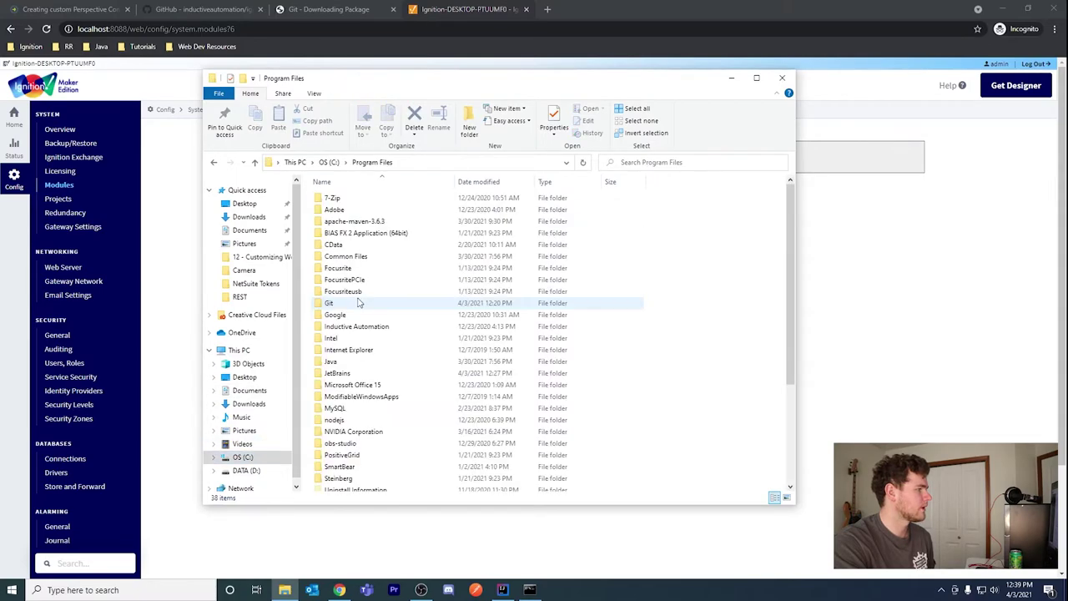
{"action": "double_click", "coordinate": [371, 326]}
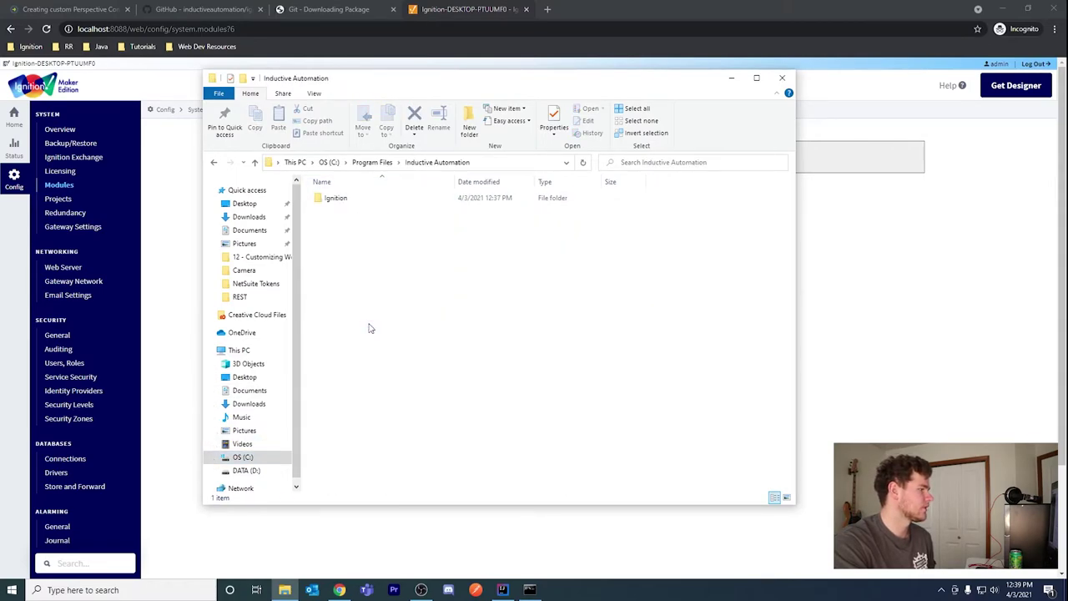
{"action": "double_click", "coordinate": [337, 198]}
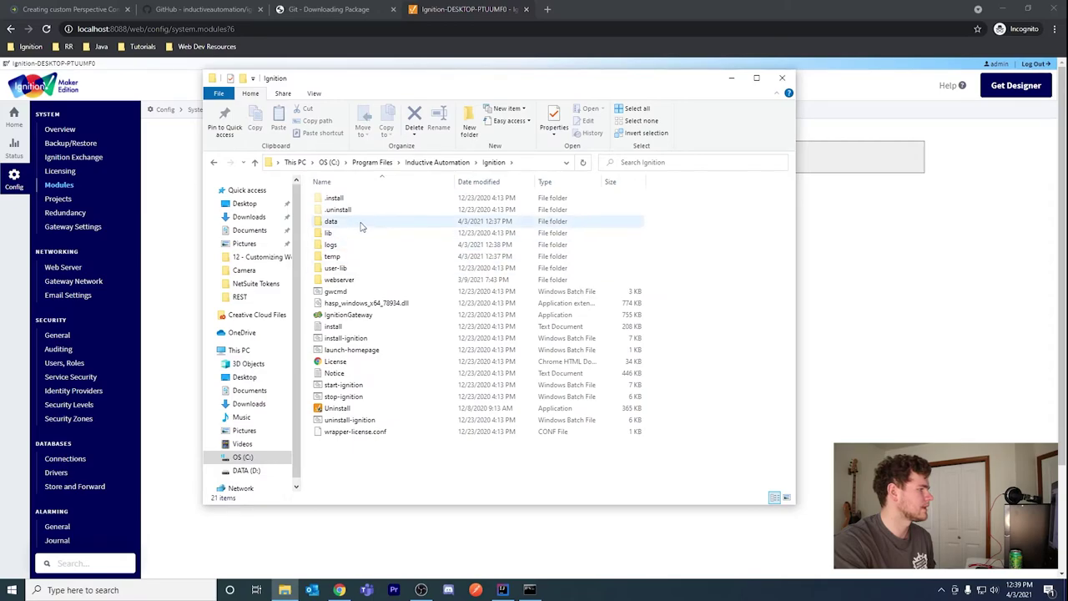
{"action": "double_click", "coordinate": [334, 221]}
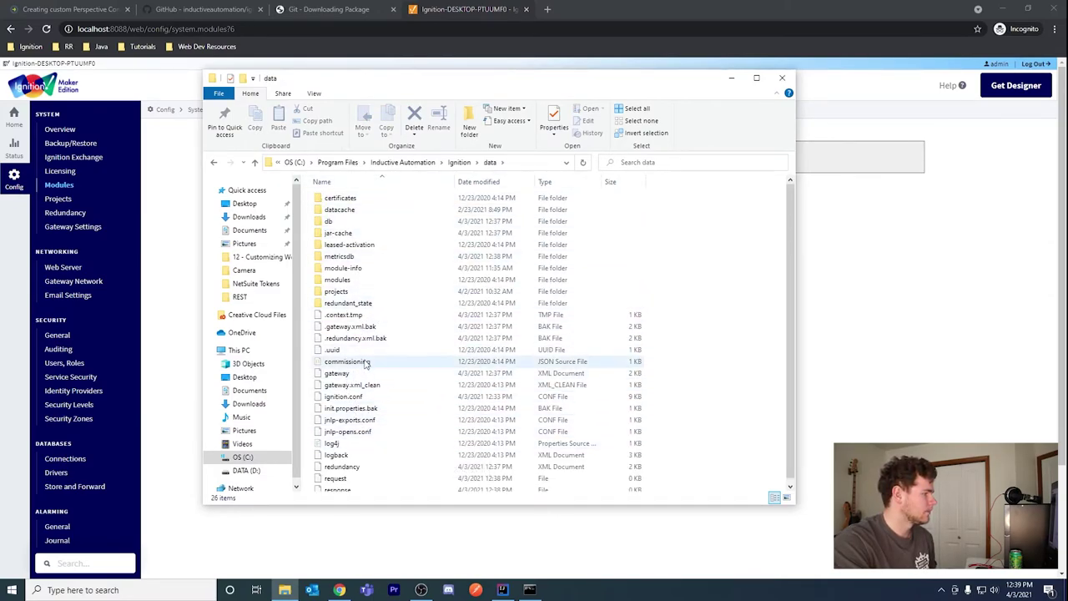
{"action": "right_click", "coordinate": [364, 399]}
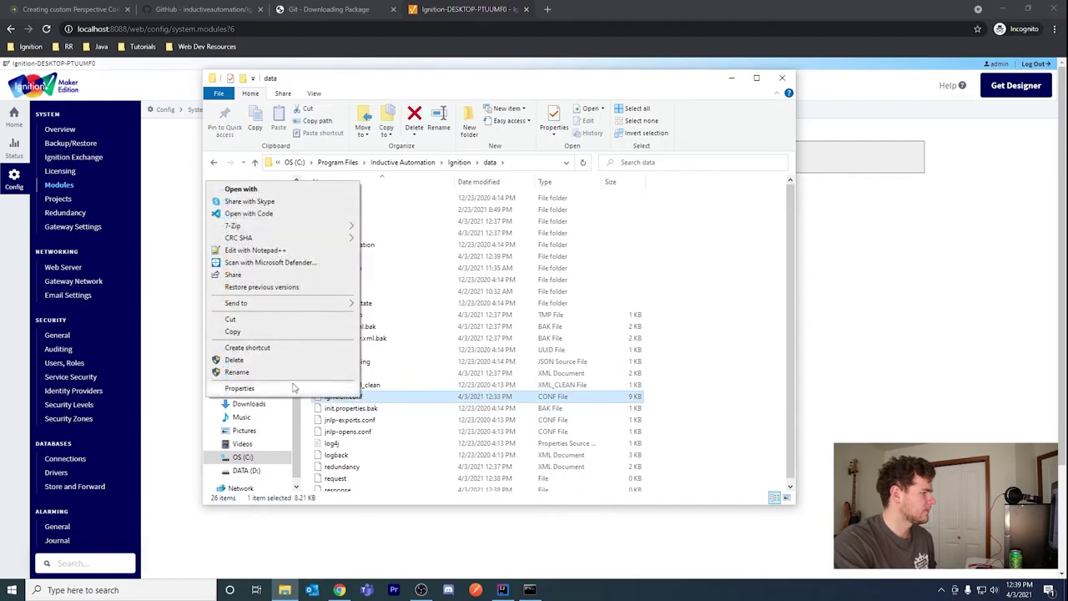
- Open ignition.conf in Notepad++ and locate the commented allowunsignedmodules entry on line 74
{"action": "left_click", "coordinate": [285, 252]}
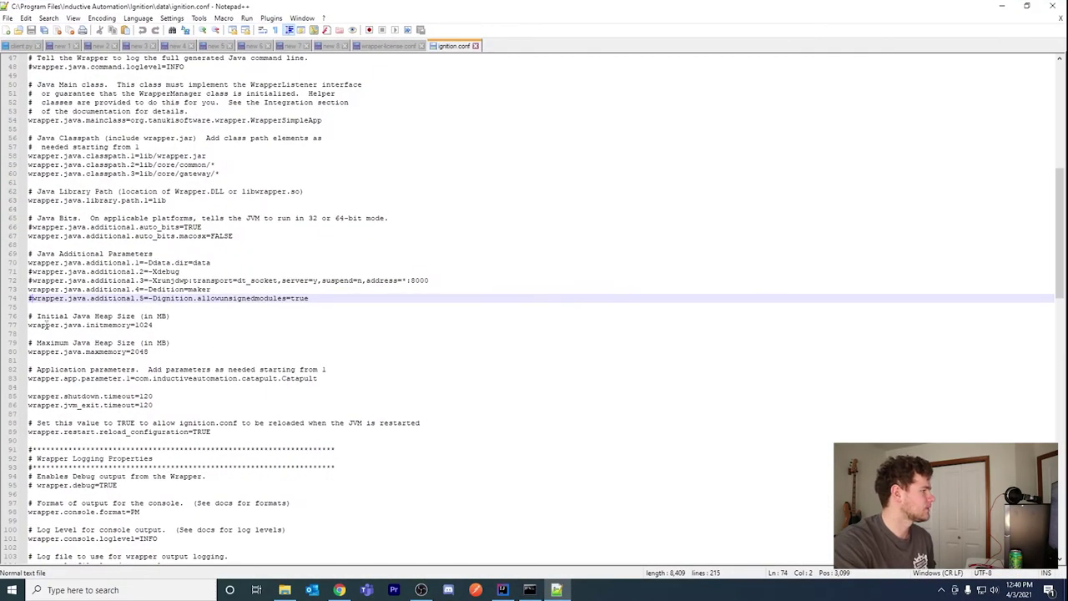
{"action": "left_click", "coordinate": [40, 316]}
{"action": "left_click", "coordinate": [31, 298]}
{"action": "left_click_drag", "start_coordinate": [314, 300], "coordinate": [25, 298]}
{"action": "left_click", "coordinate": [298, 320]}
{"action": "scroll", "coordinate": [432, 262], "scroll_direction": "up", "scroll_amount": 15}
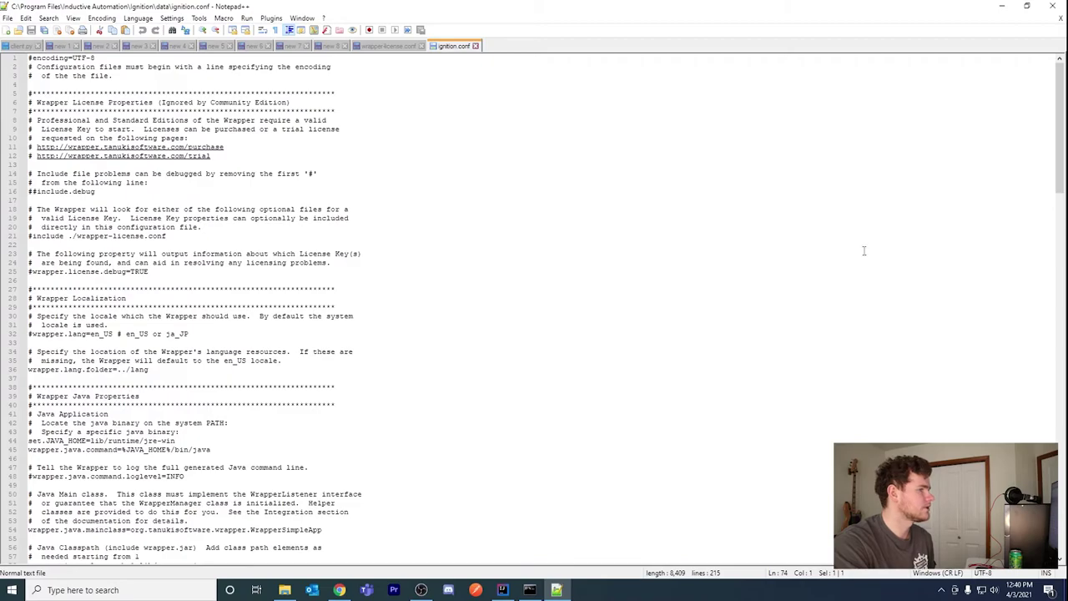
{"action": "left_click_drag", "start_coordinate": [1064, 142], "coordinate": [1057, 207]}
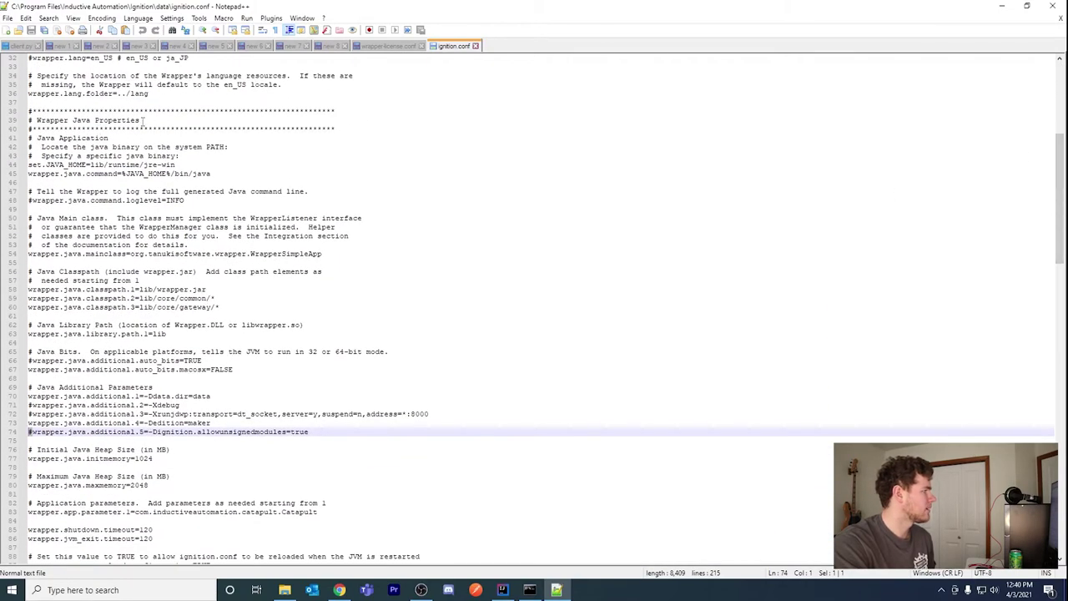
- Delete the # before wrapper.java.additional.5=-Dignition.allowunsignedmodules=true on line 74
{"action": "left_click_drag", "start_coordinate": [386, 129], "coordinate": [14, 111]}
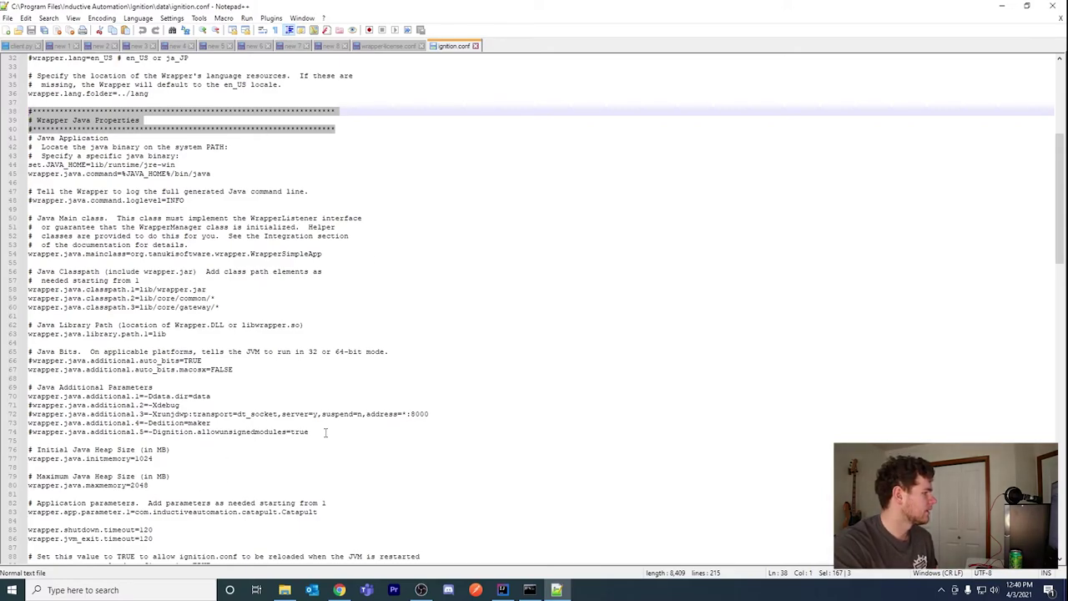
{"action": "left_click_drag", "start_coordinate": [325, 432], "coordinate": [5, 394]}
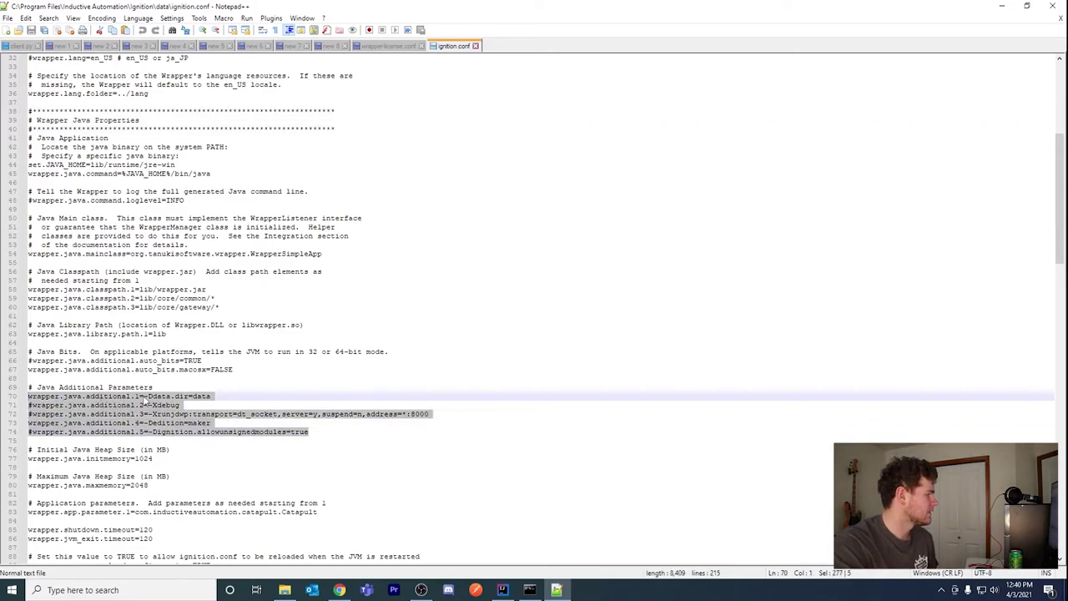
{"action": "key", "text": "Left"}
{"action": "left_click", "coordinate": [32, 432]}
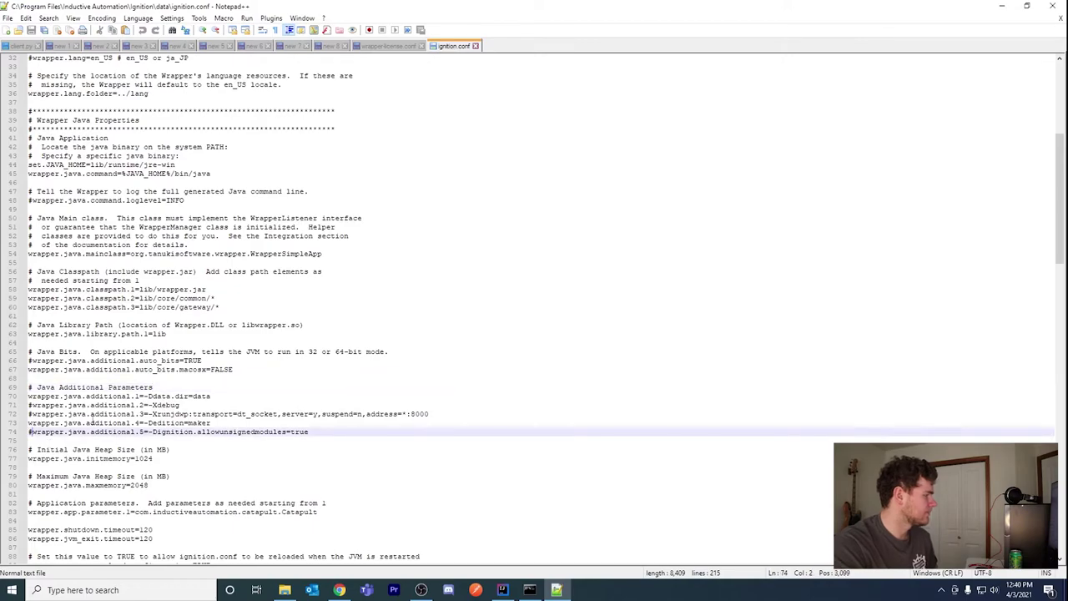
{"action": "key", "text": "BackSpace"}
- Compare the additional.4 and additional.5 entries on lines 73 and 74 of ignition.conf
{"action": "left_click", "coordinate": [136, 467]}
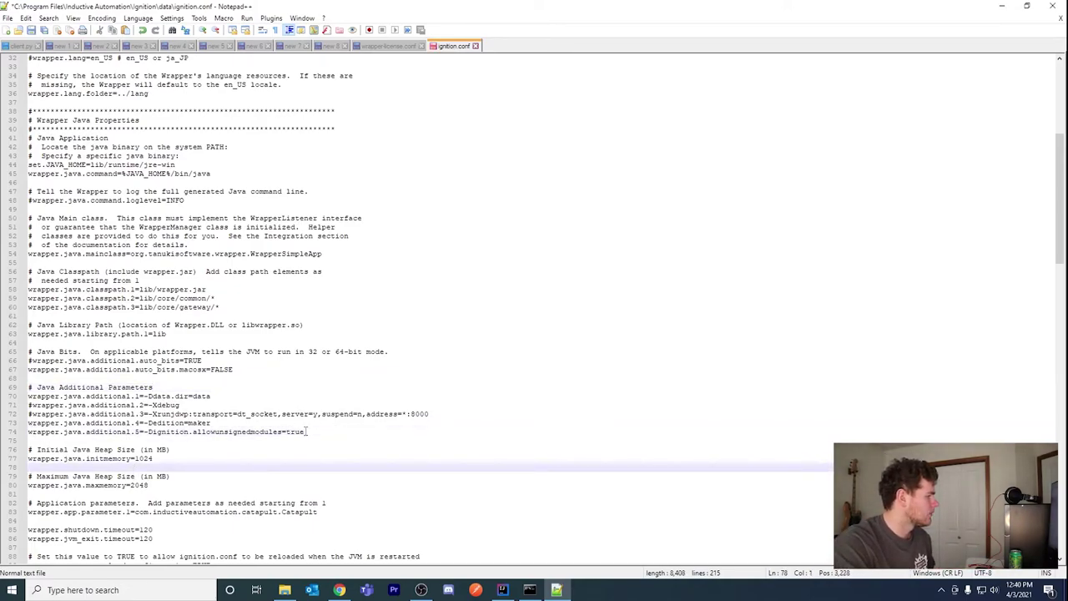
{"action": "left_click_drag", "start_coordinate": [307, 432], "coordinate": [5, 432]}
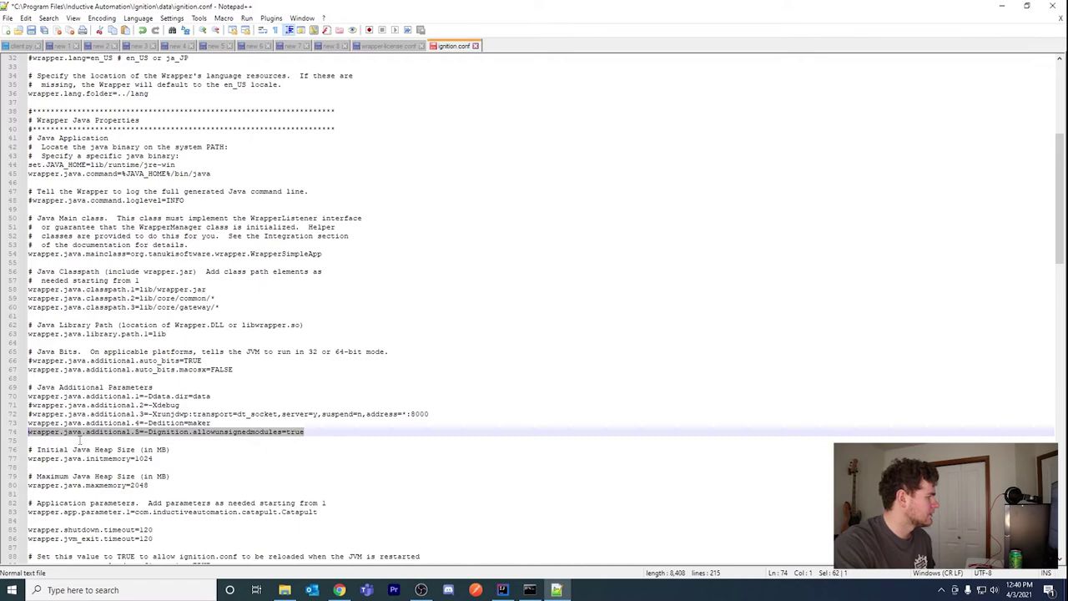
{"action": "double_click", "coordinate": [137, 431]}
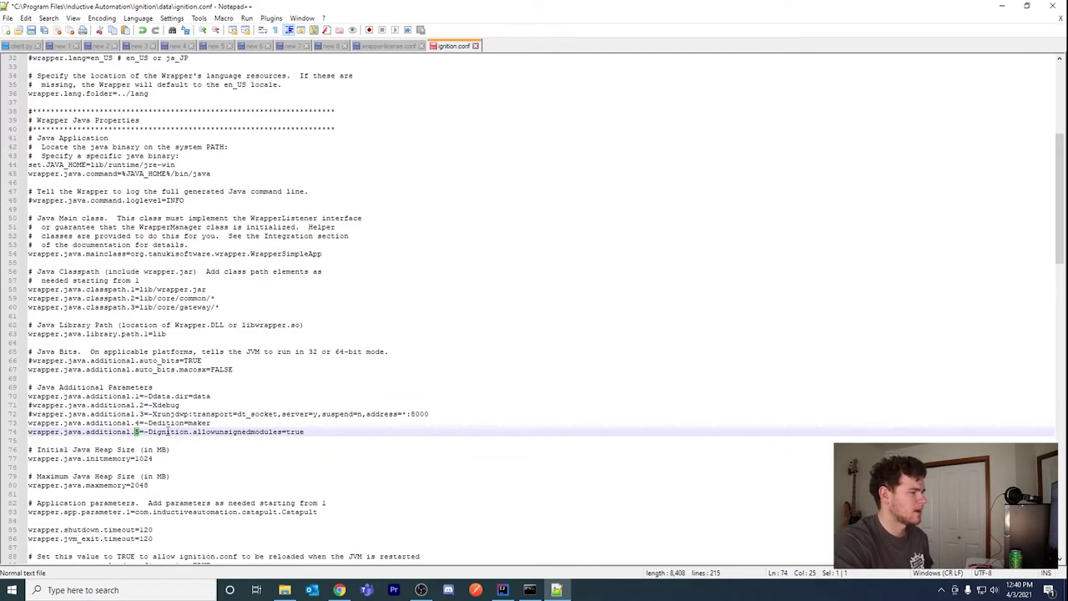
{"action": "left_click", "coordinate": [152, 432]}
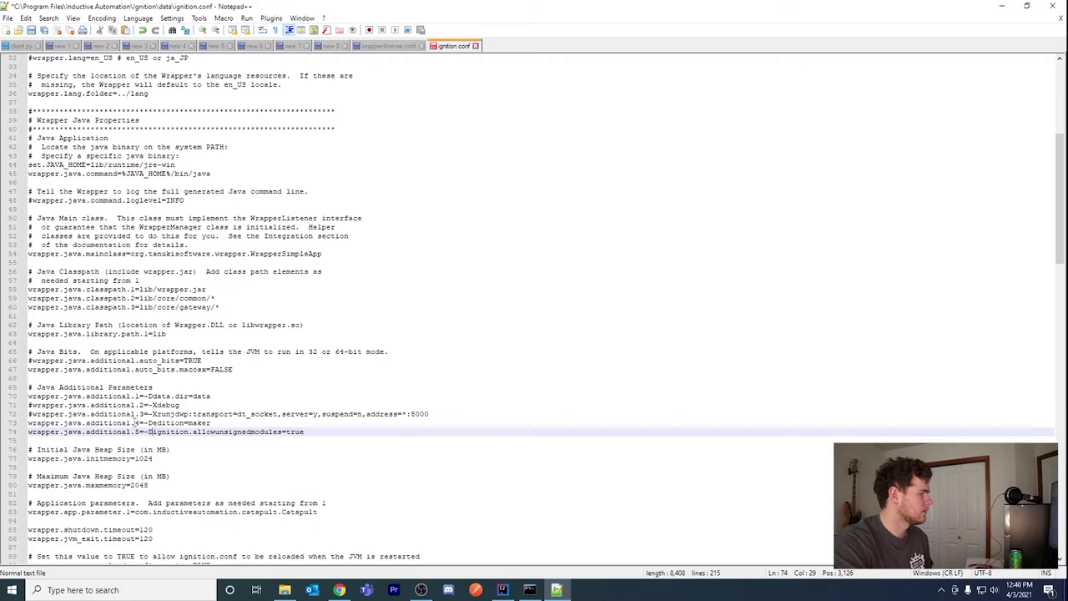
{"action": "double_click", "coordinate": [137, 424]}
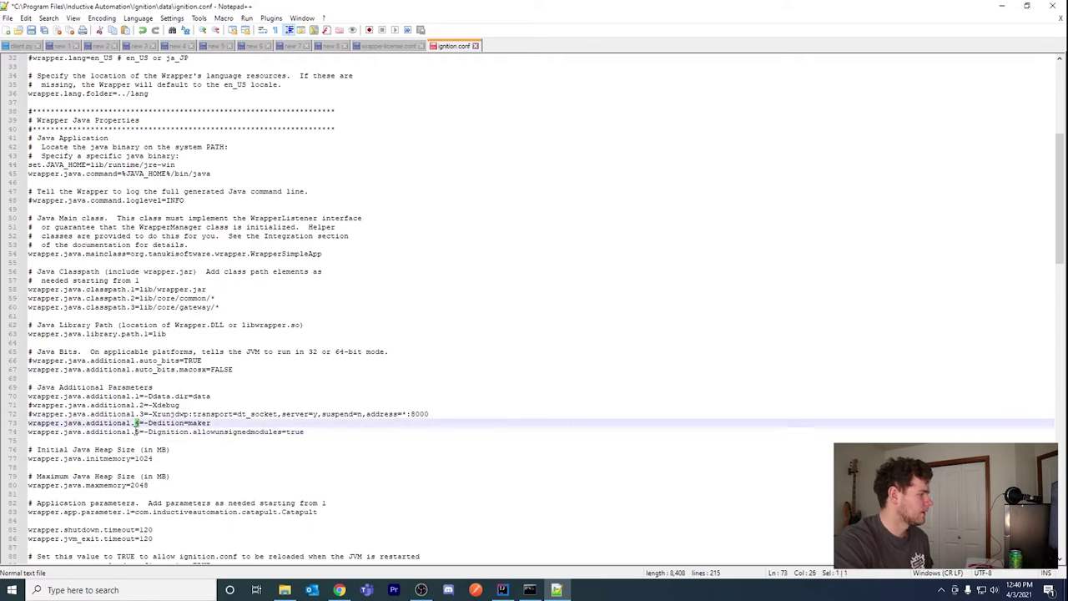
{"action": "double_click", "coordinate": [137, 432]}
{"action": "double_click", "coordinate": [136, 423]}
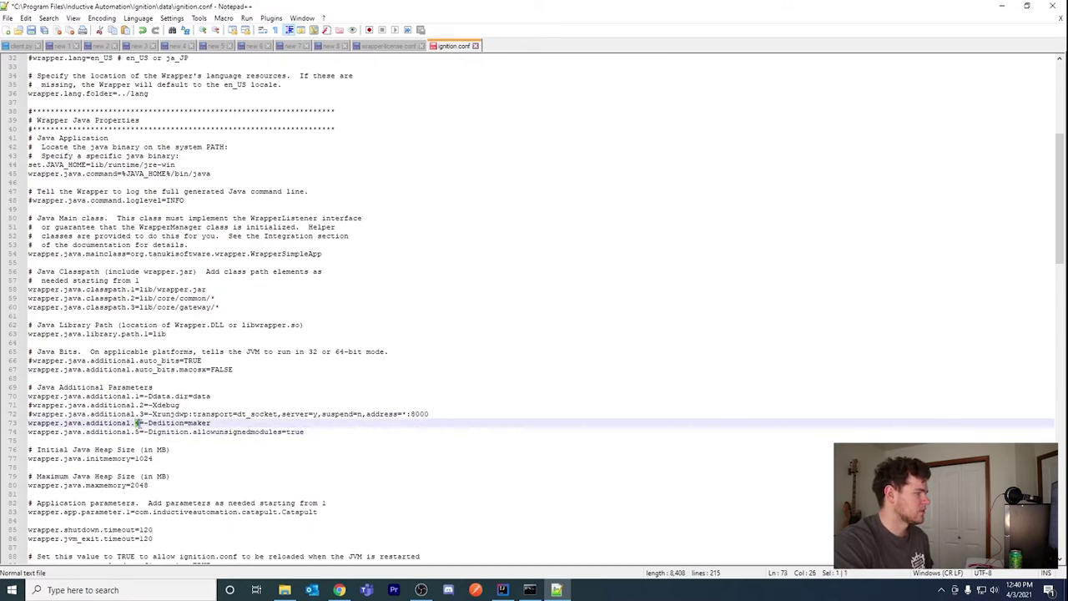
{"action": "left_click_drag", "start_coordinate": [215, 424], "coordinate": [71, 424]}
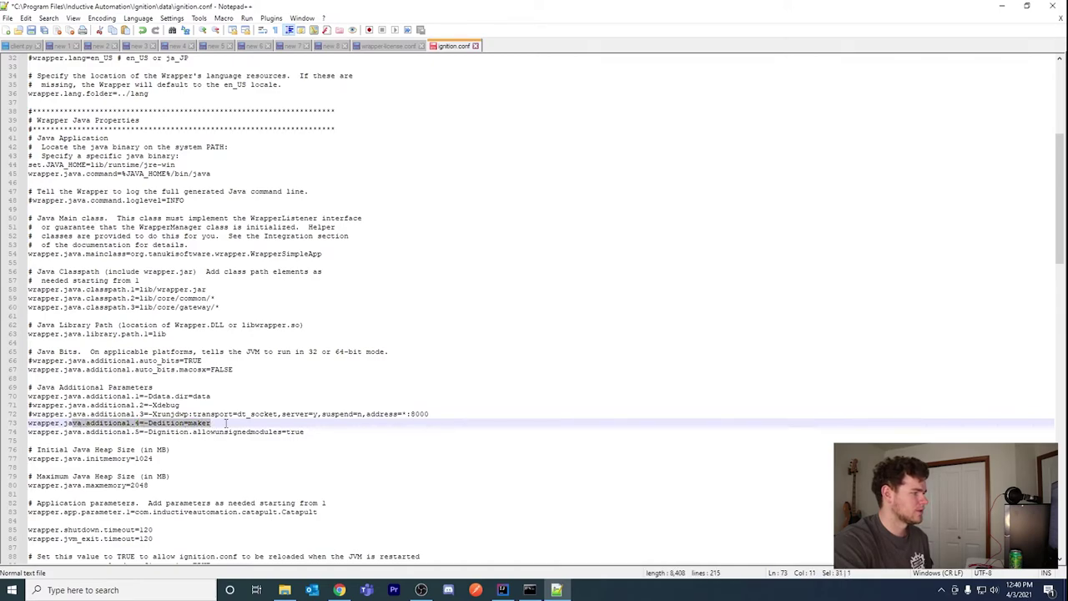
{"action": "left_click", "coordinate": [225, 423]}
{"action": "double_click", "coordinate": [137, 432]}
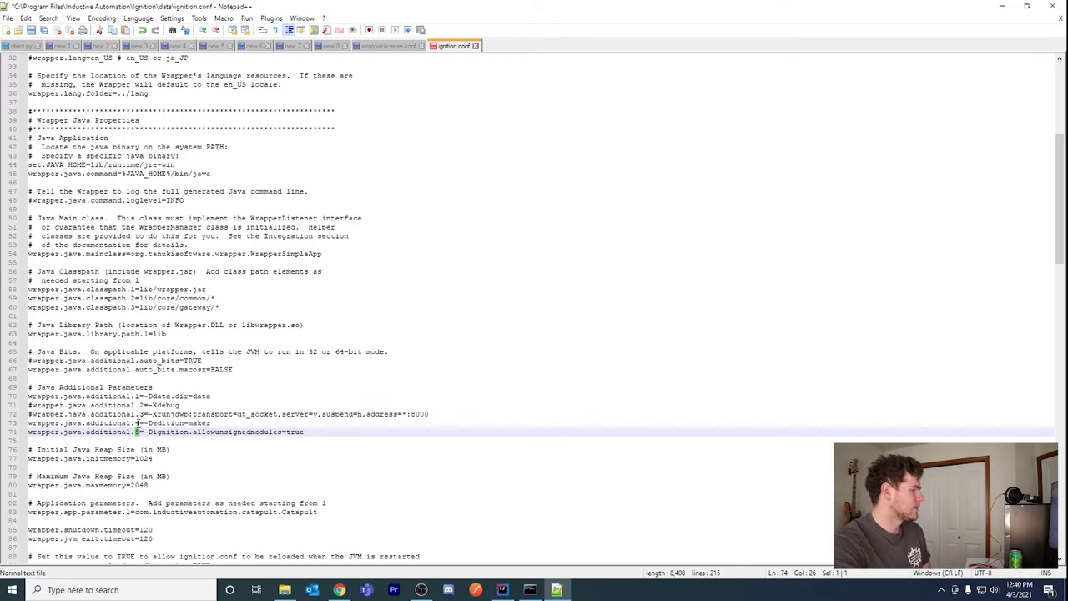
- Re-check the uncommented line 74 and try saving ignition.conf with Ctrl+S
{"action": "left_click", "coordinate": [140, 433]}
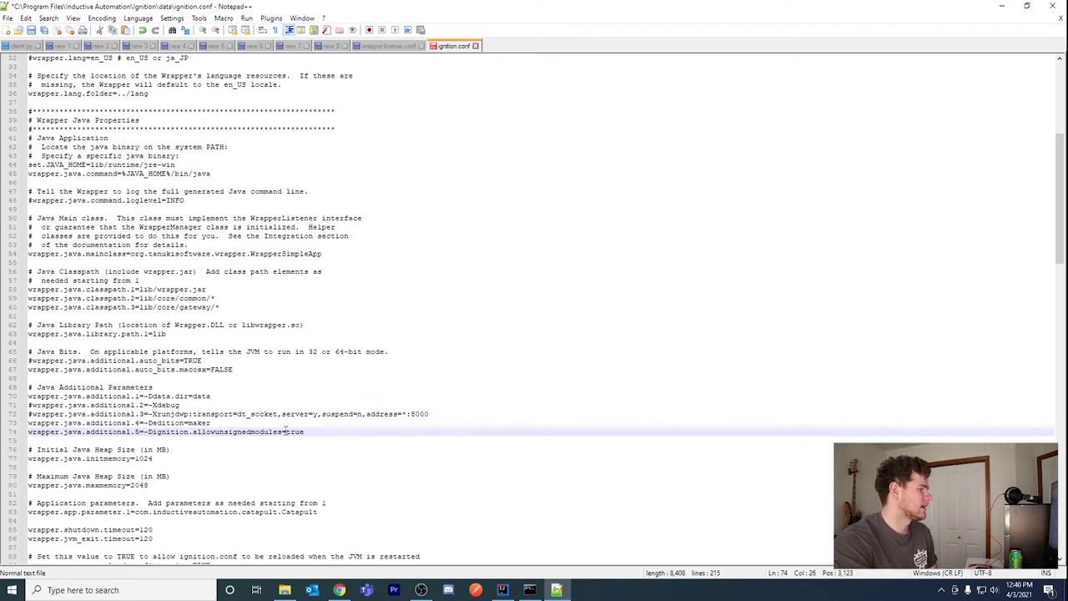
{"action": "left_click_drag", "start_coordinate": [305, 431], "coordinate": [20, 436]}
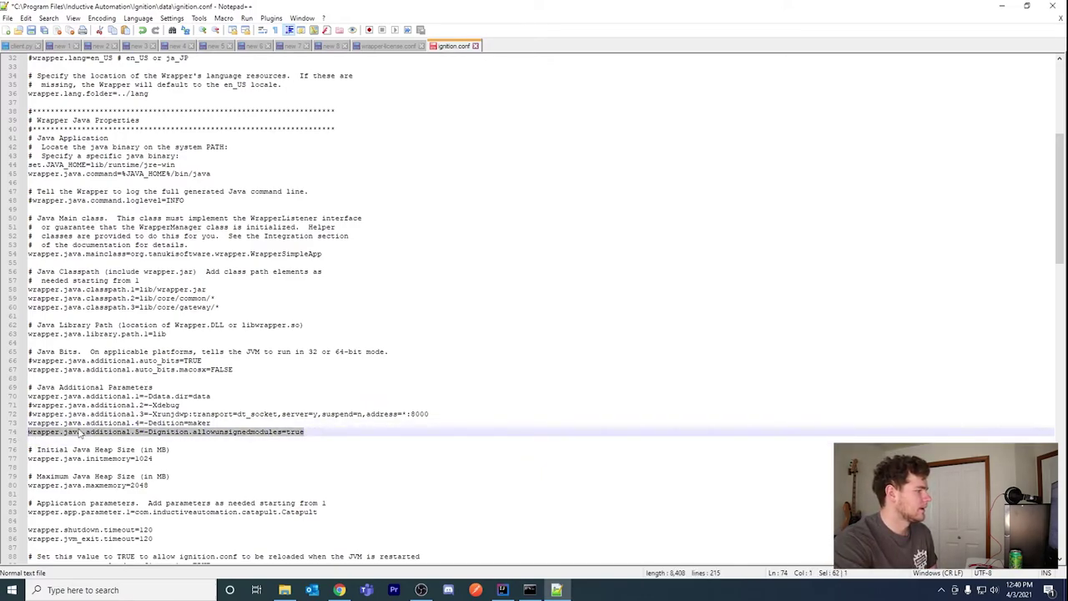
{"action": "left_click", "coordinate": [307, 432]}
{"action": "left_click_drag", "start_coordinate": [310, 432], "coordinate": [32, 437]}
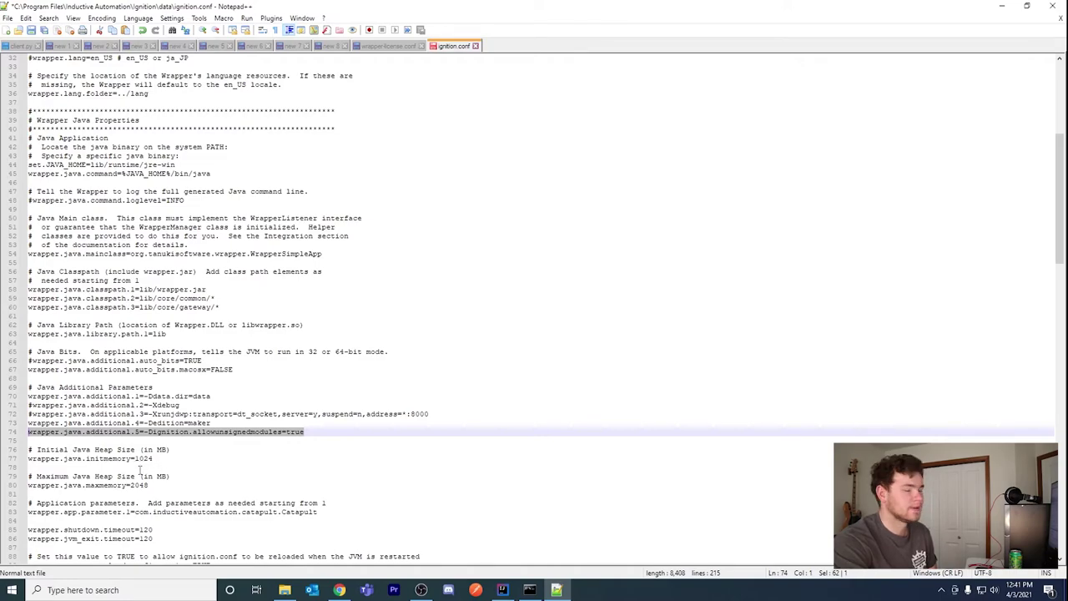
{"action": "left_click", "coordinate": [271, 474]}
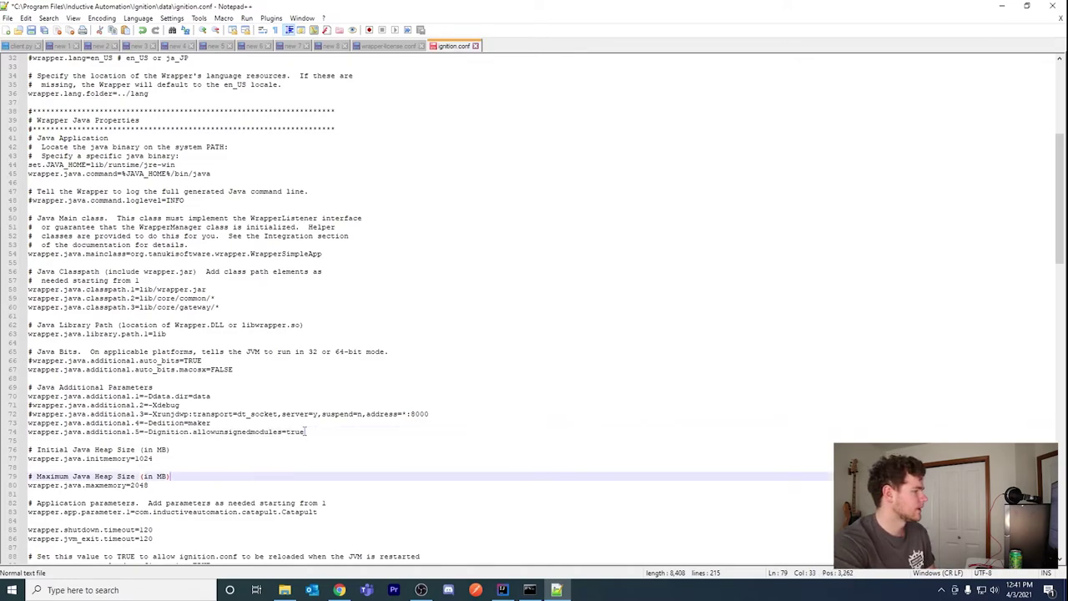
{"action": "left_click_drag", "start_coordinate": [327, 433], "coordinate": [3, 435]}
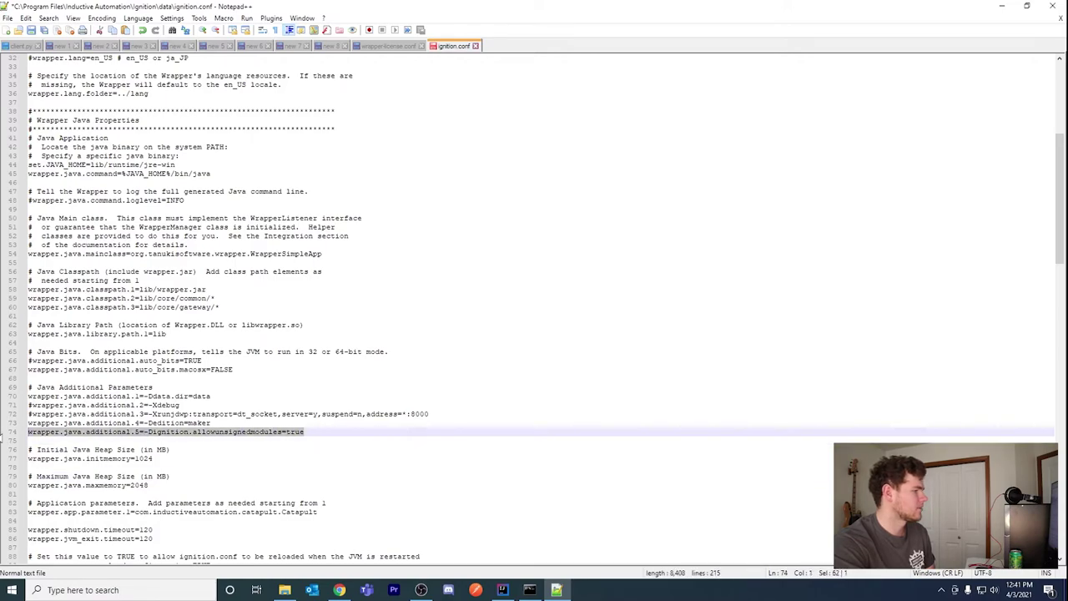
{"action": "left_click", "coordinate": [330, 458]}
{"action": "left_click_drag", "start_coordinate": [314, 431], "coordinate": [25, 434]}
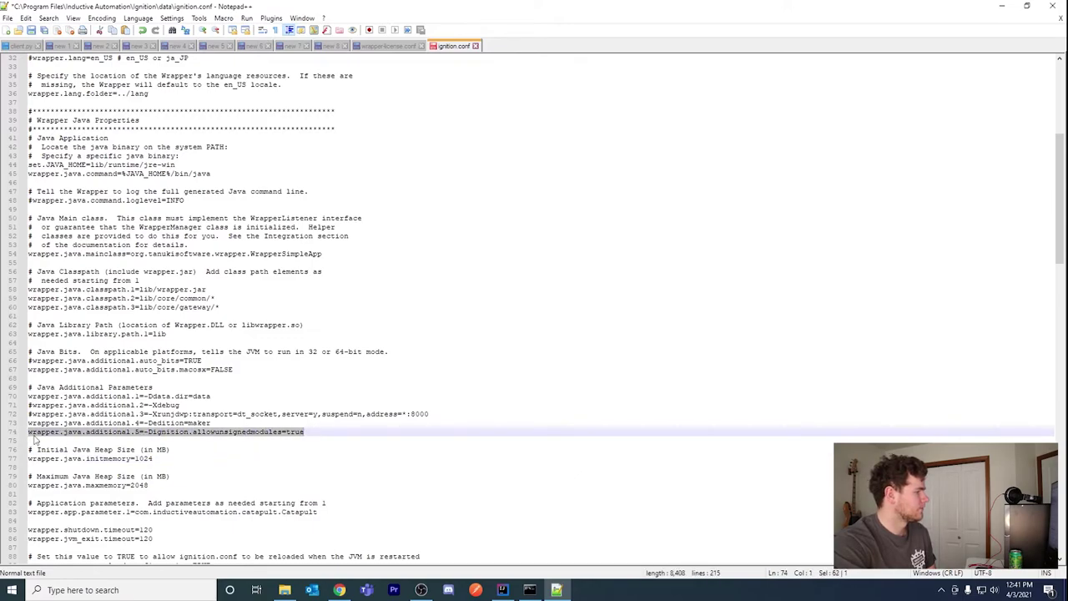
{"action": "left_click", "coordinate": [292, 432]}
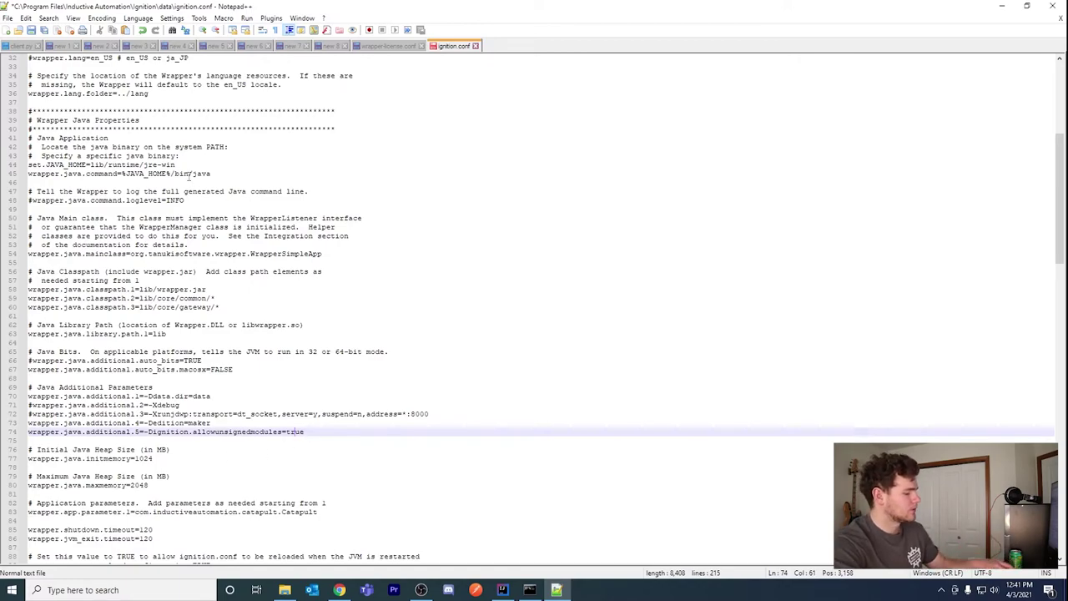
{"action": "key", "text": "ctrl+s"}
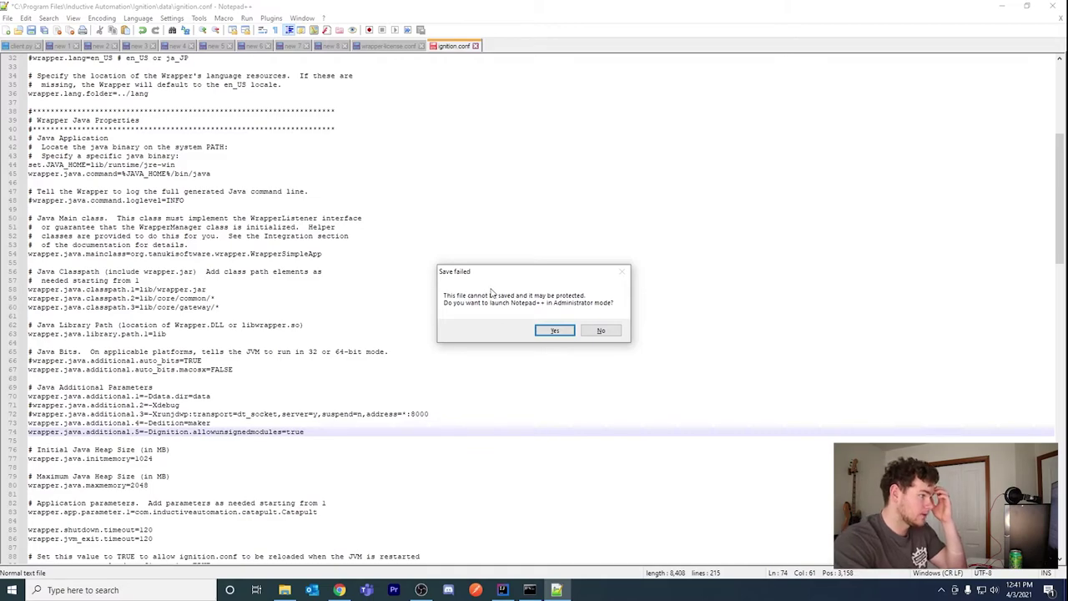
- Relaunch Notepad++ as Administrator, confirm line 74's edit, and save ignition.conf
{"action": "left_click", "coordinate": [566, 332]}
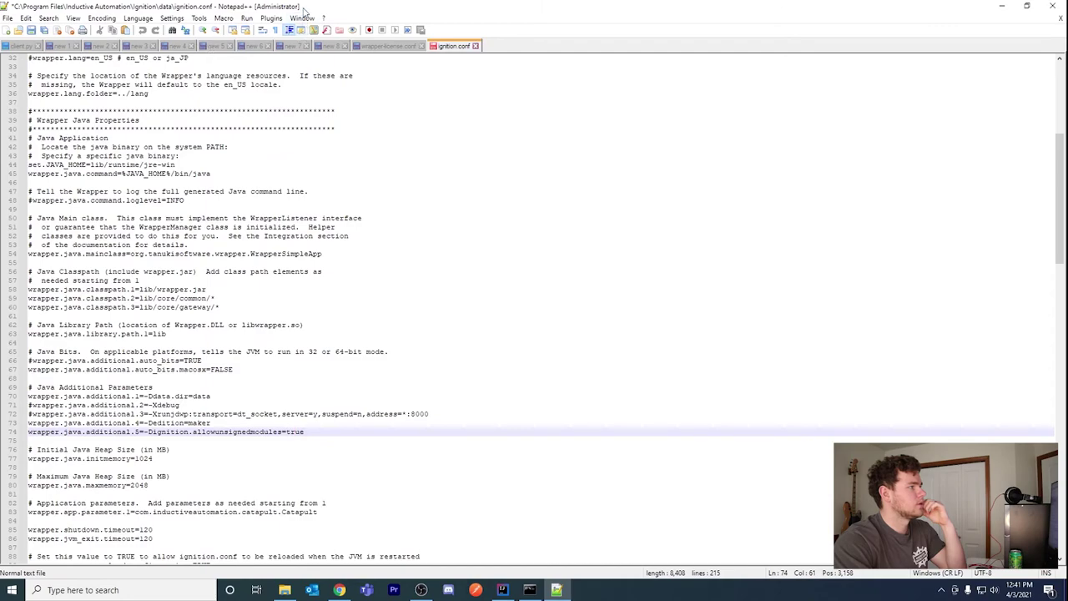
{"action": "left_click", "coordinate": [236, 408]}
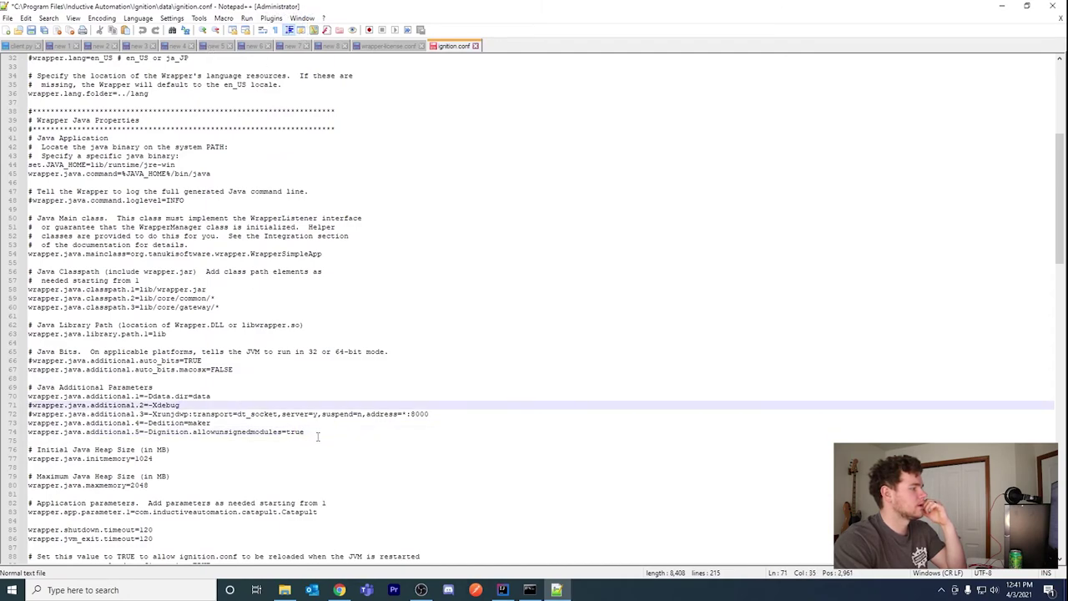
{"action": "left_click_drag", "start_coordinate": [317, 436], "coordinate": [28, 432]}
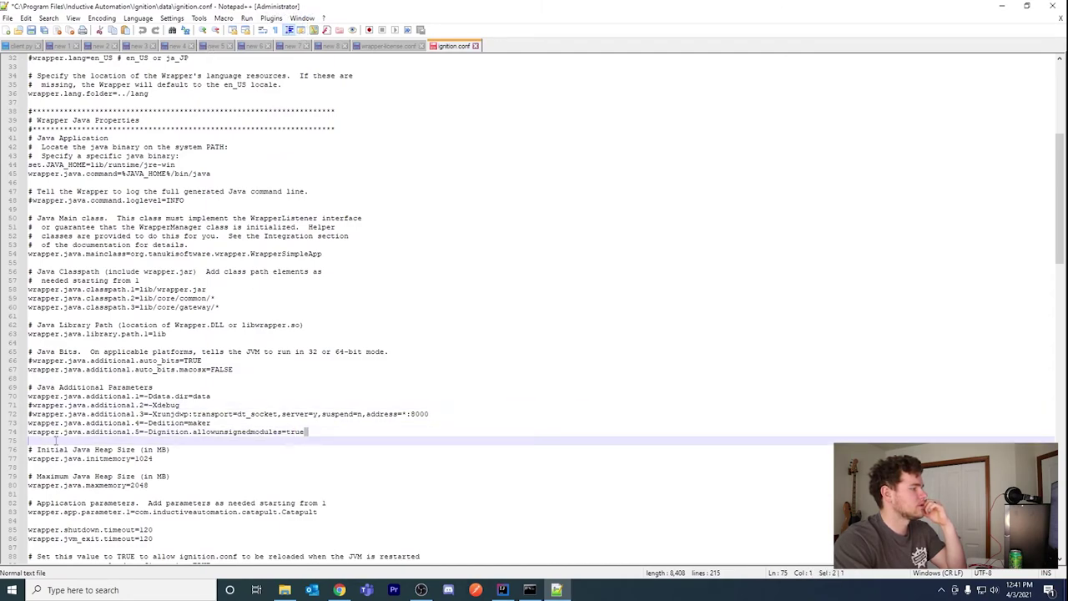
{"action": "left_click", "coordinate": [31, 30]}
- Close Notepad++, reload the module configuration page, and close the old command prompt
{"action": "left_click", "coordinate": [1053, 6]}
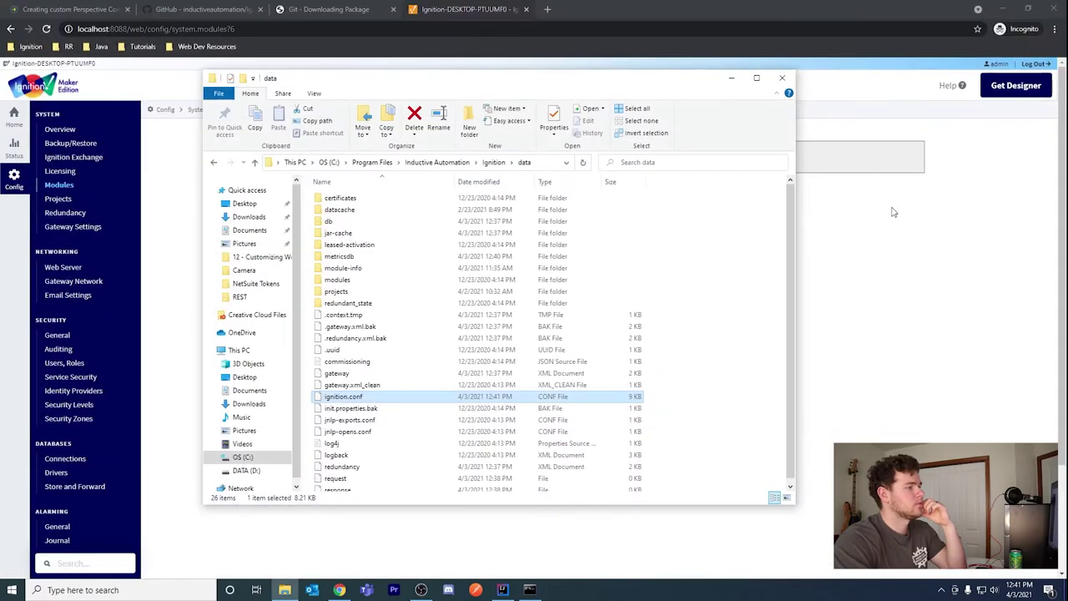
{"action": "left_click", "coordinate": [838, 362]}
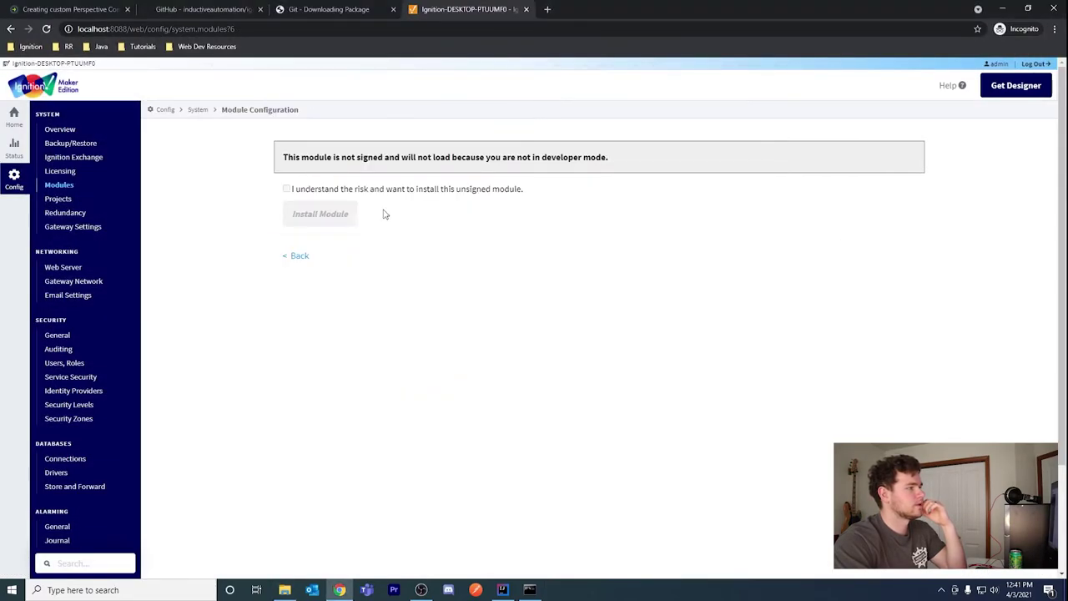
{"action": "left_click", "coordinate": [46, 28]}
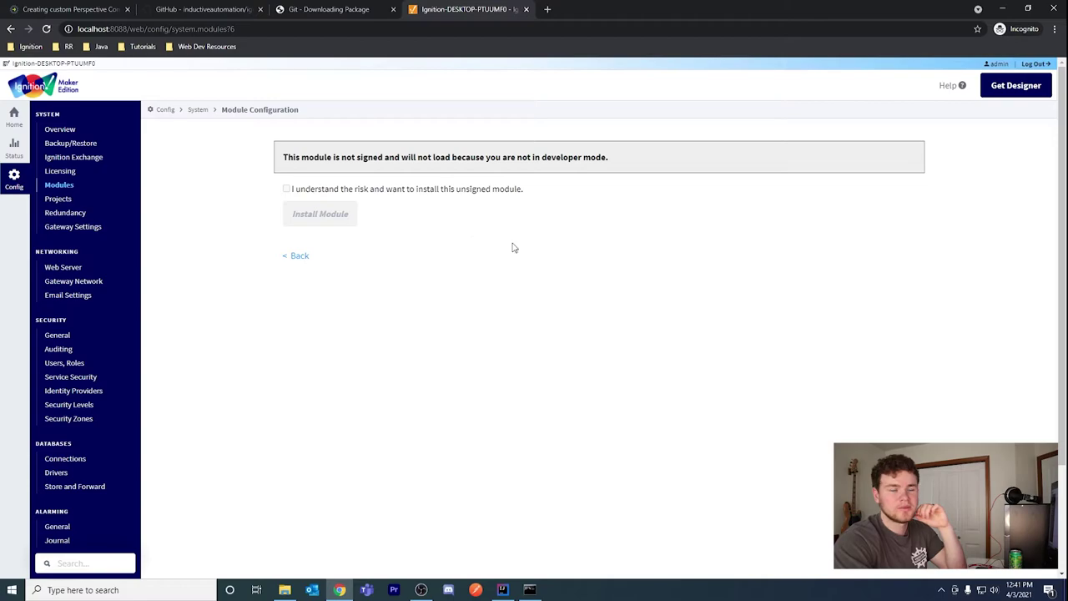
{"action": "left_click", "coordinate": [529, 591]}
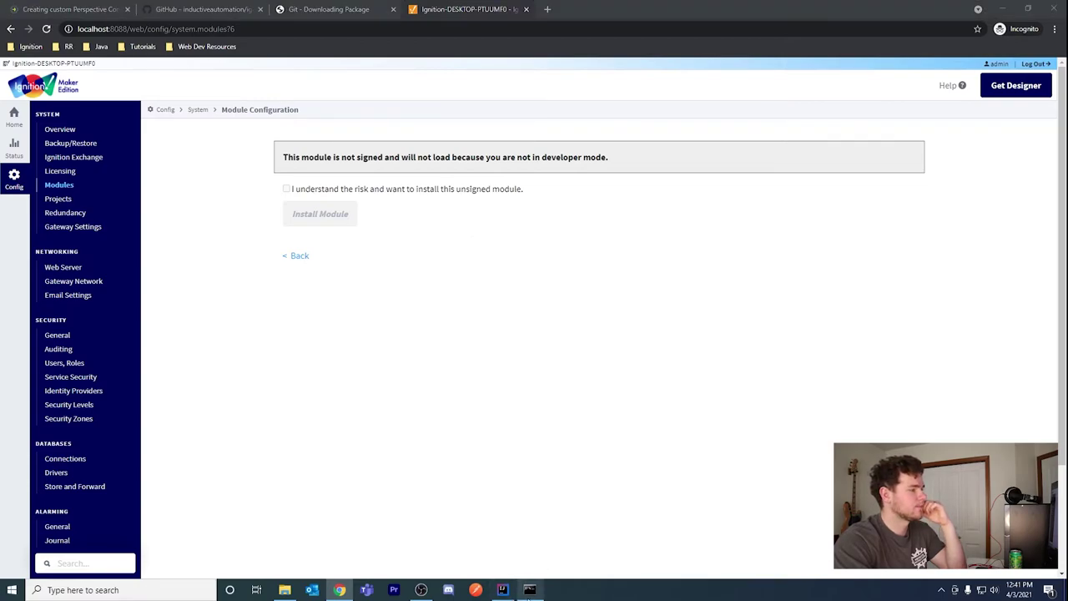
{"action": "left_click_drag", "start_coordinate": [368, 55], "coordinate": [546, 111]}
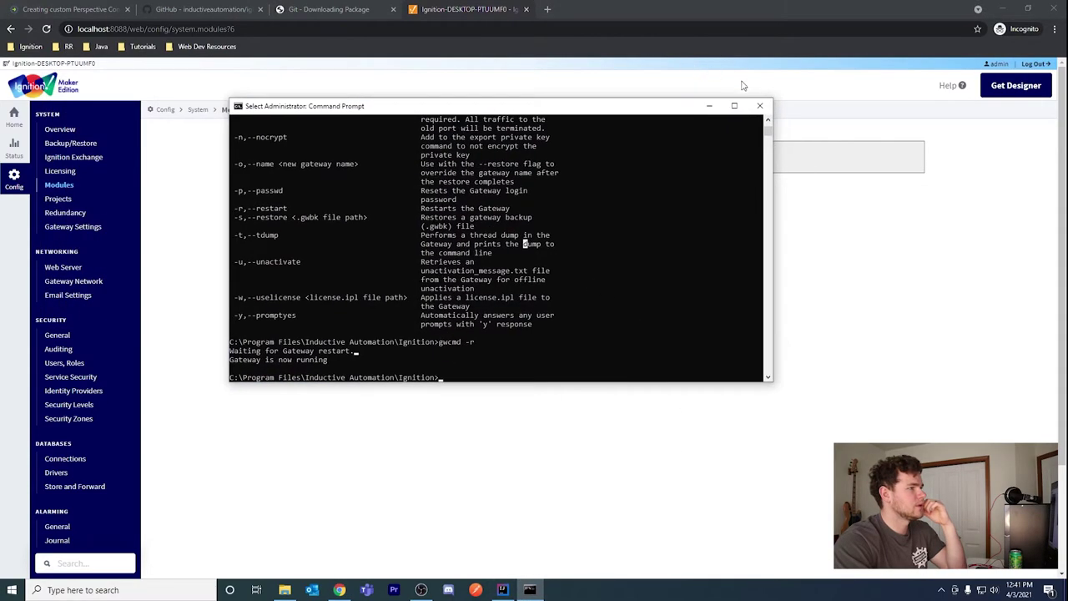
{"action": "left_click", "coordinate": [754, 106]}
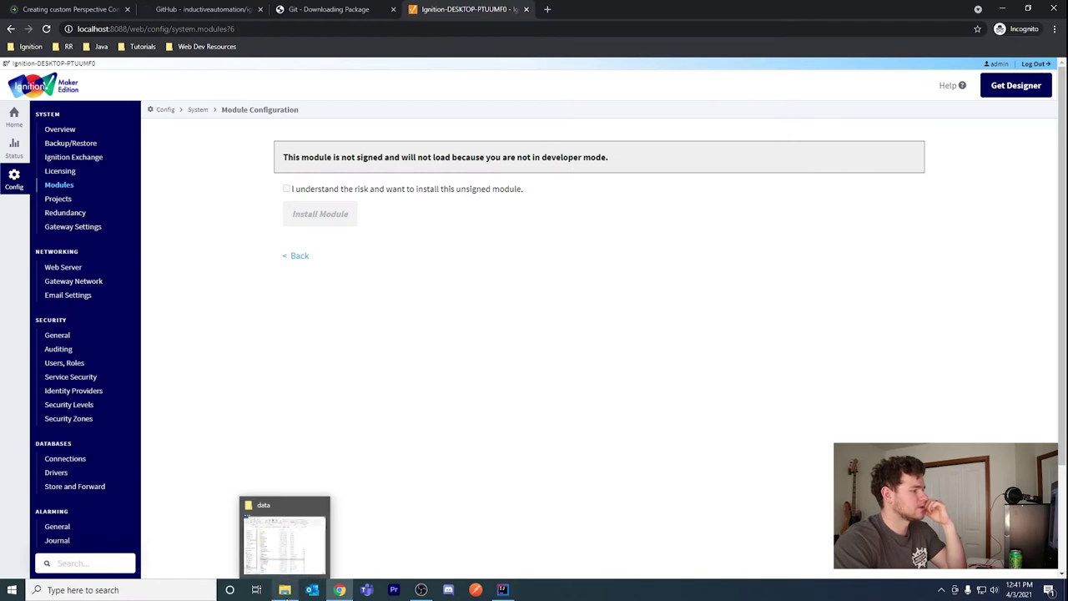
- Launch Command Prompt with administrator rights from Windows search
{"action": "left_click", "coordinate": [107, 590]}
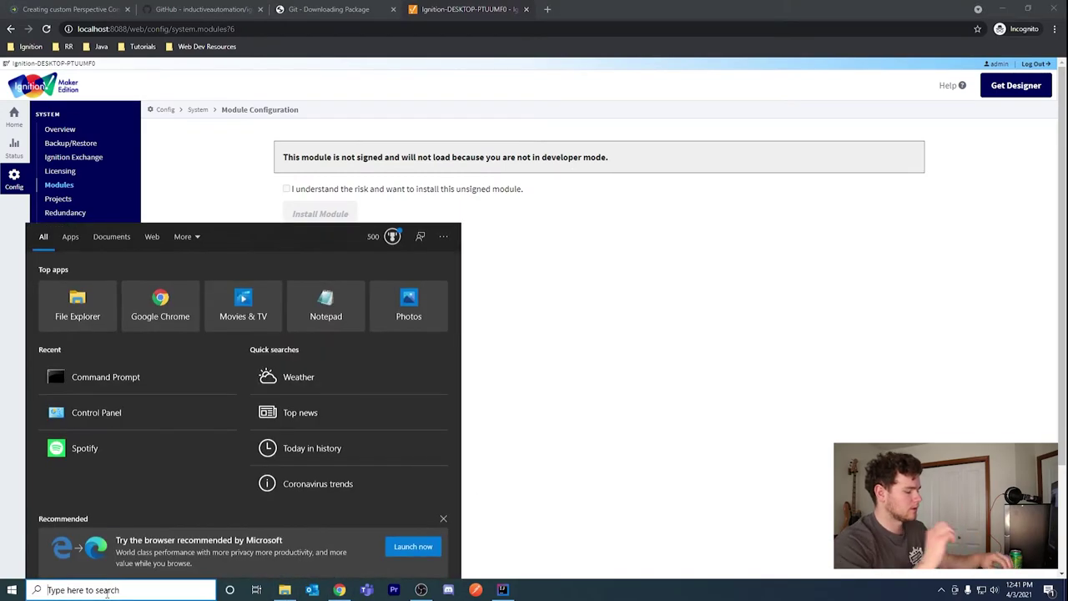
{"action": "type", "text": "cmd"}
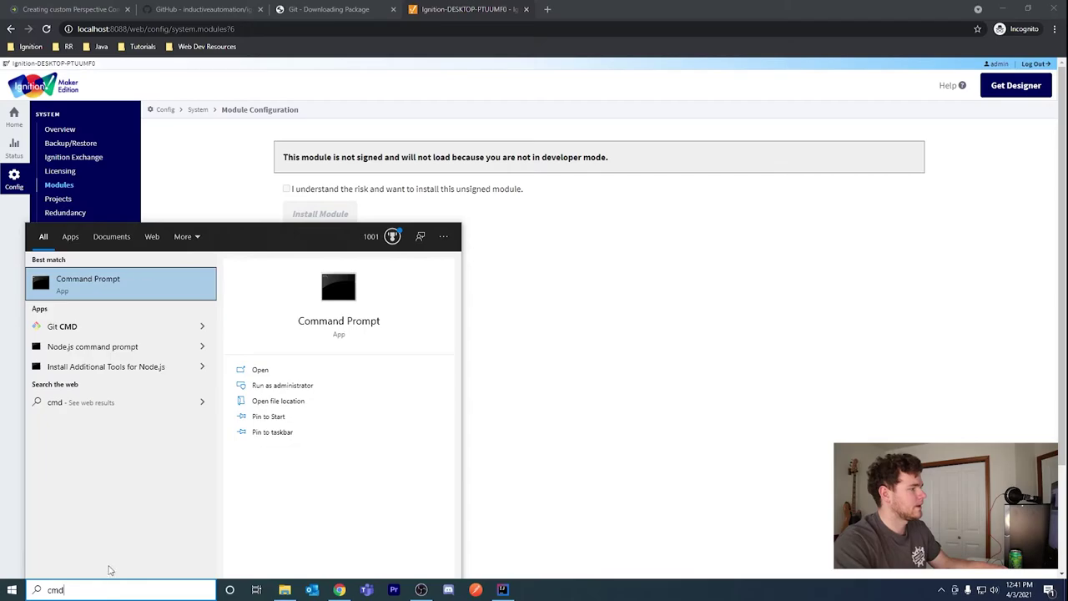
{"action": "left_click", "coordinate": [288, 386]}
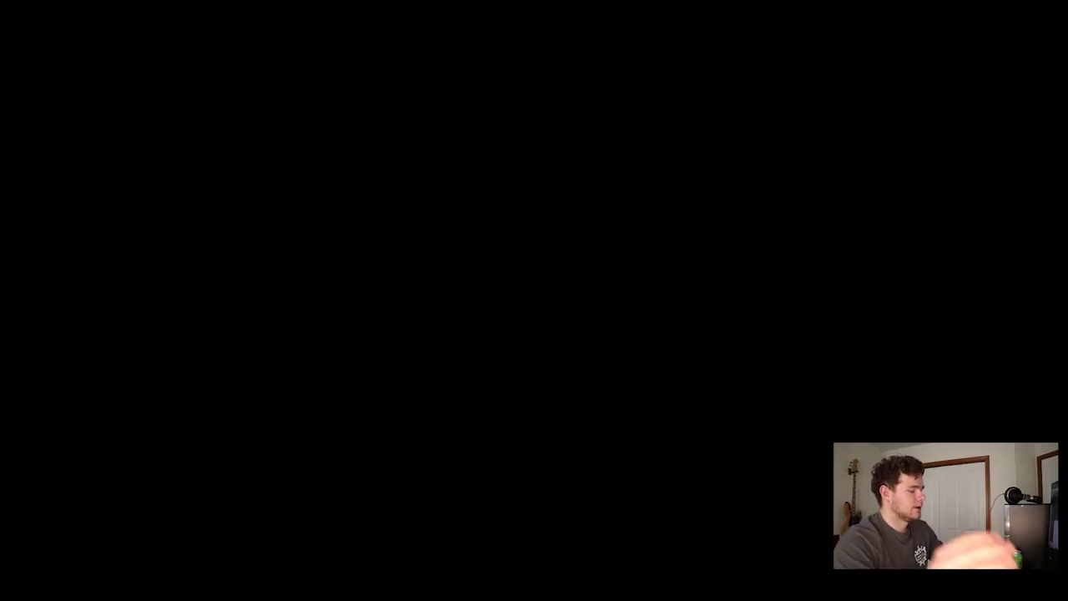
- Change to C:\Program Files\Inductive Automation\Ignition, list it, and restart the gateway with gwcmd
{"action": "type", "text": "cdcd"}
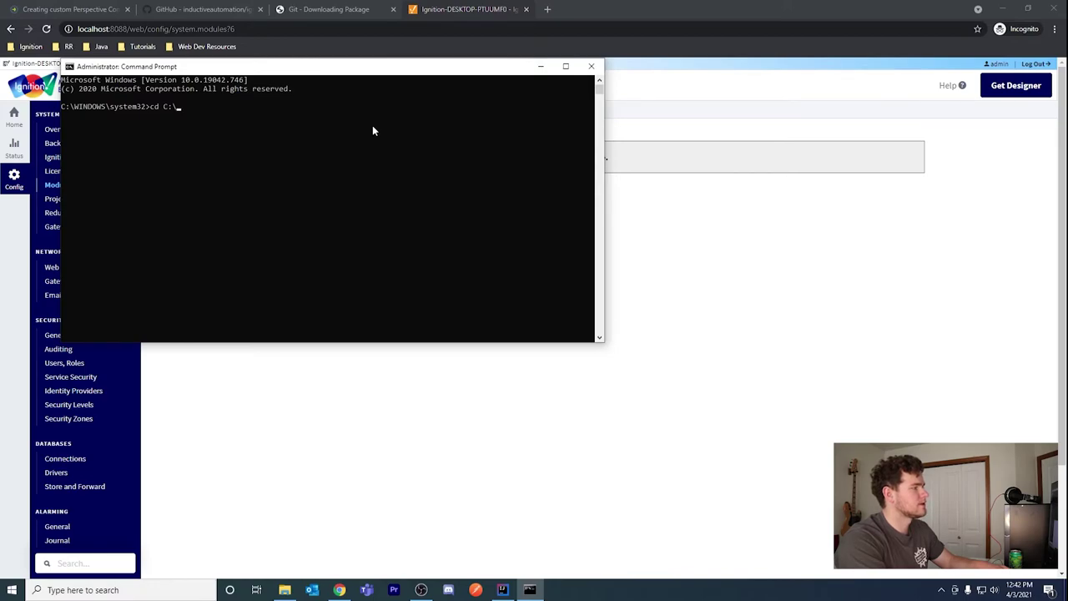
{"action": "type", "text": "C:\\Program Files"}
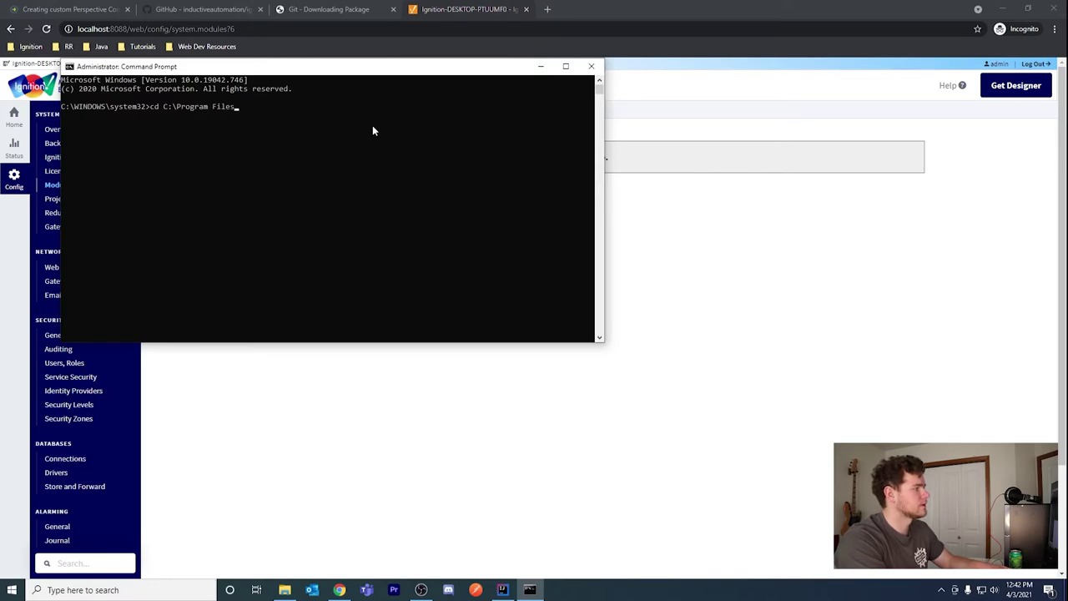
{"action": "type", "text": "\\Inductive Autom"}
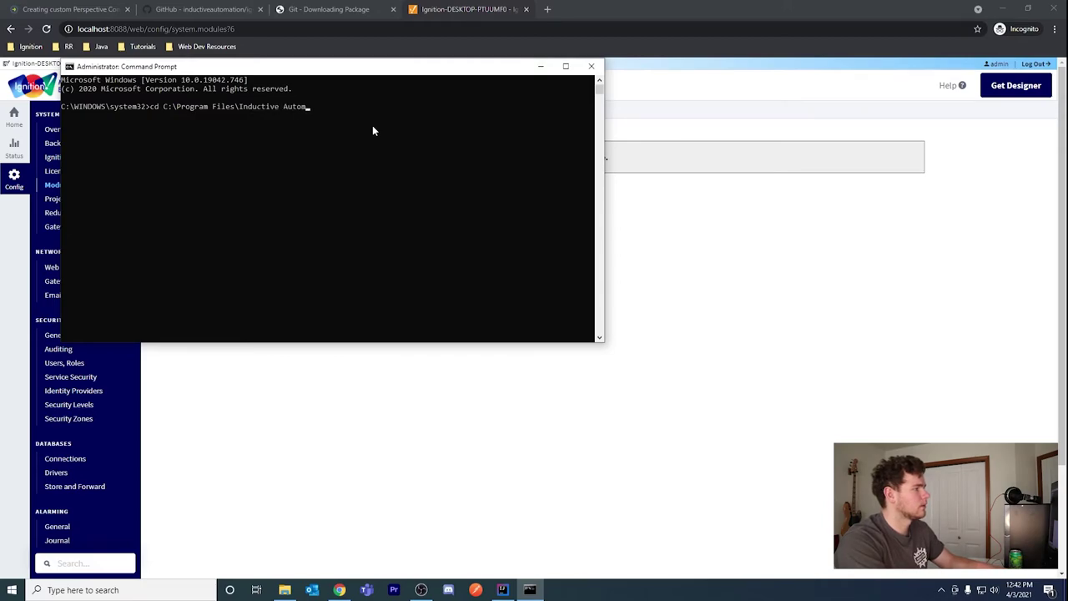
{"action": "type", "text": "ation\\I"}
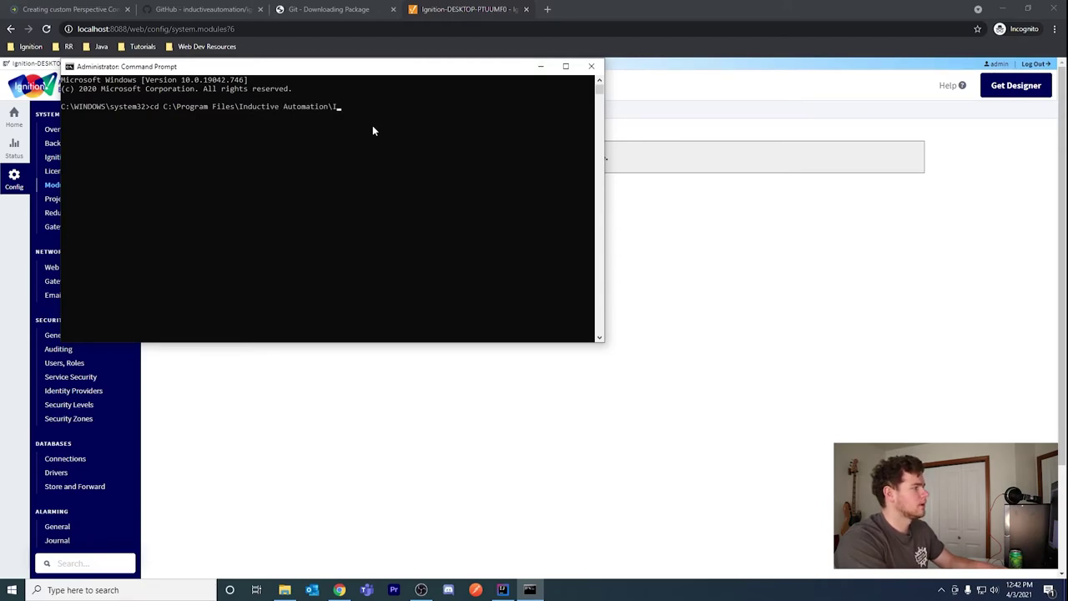
{"action": "type", "text": "gnition"}
{"action": "key", "text": "Return"}
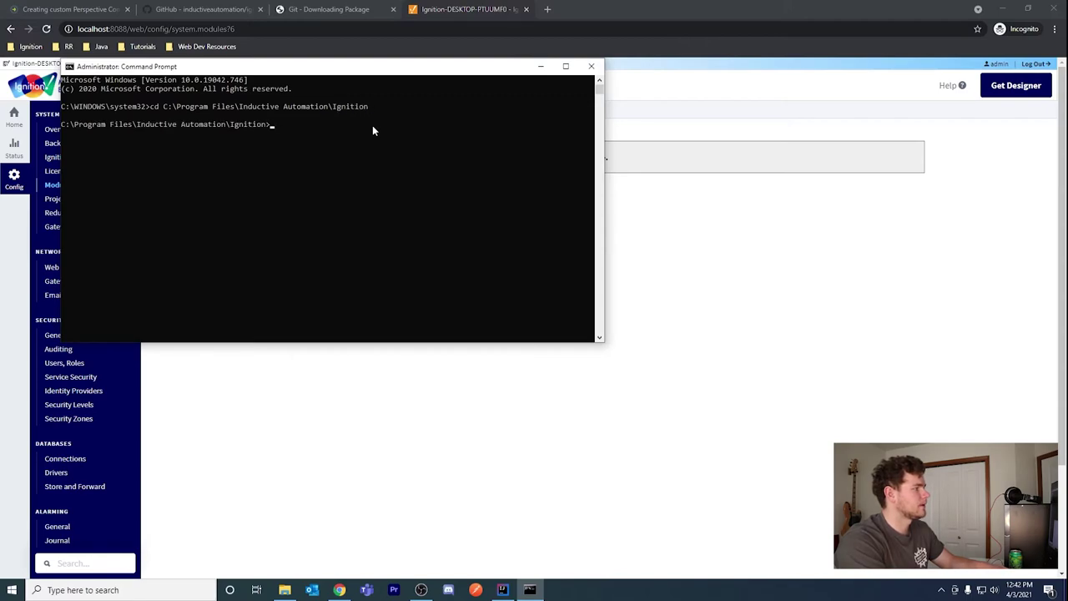
{"action": "type", "text": "dir"}
{"action": "key", "text": "Return"}
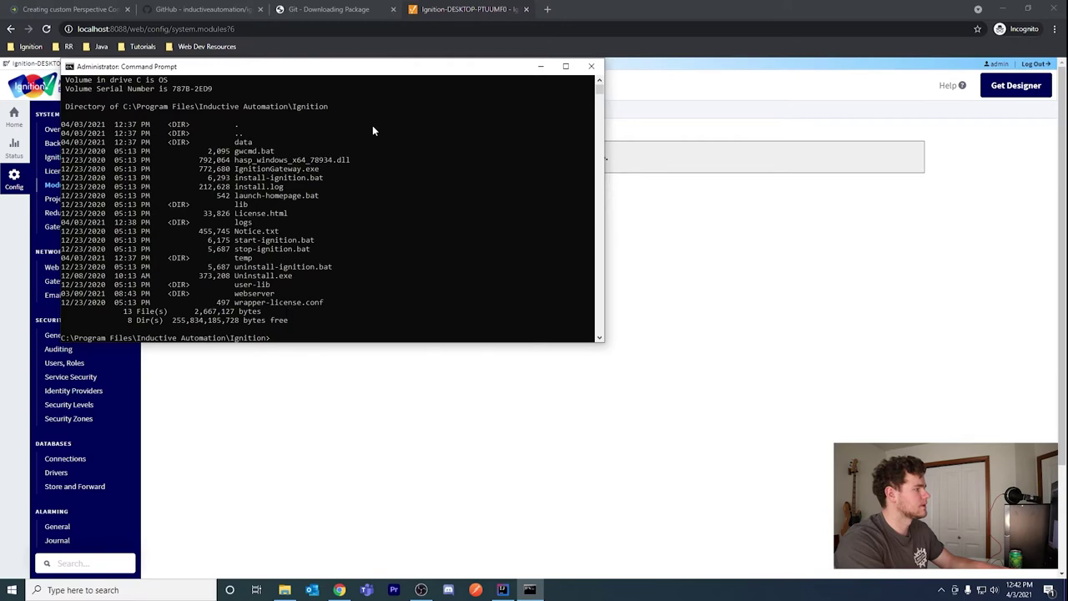
{"action": "type", "text": "gwcmd -r"}
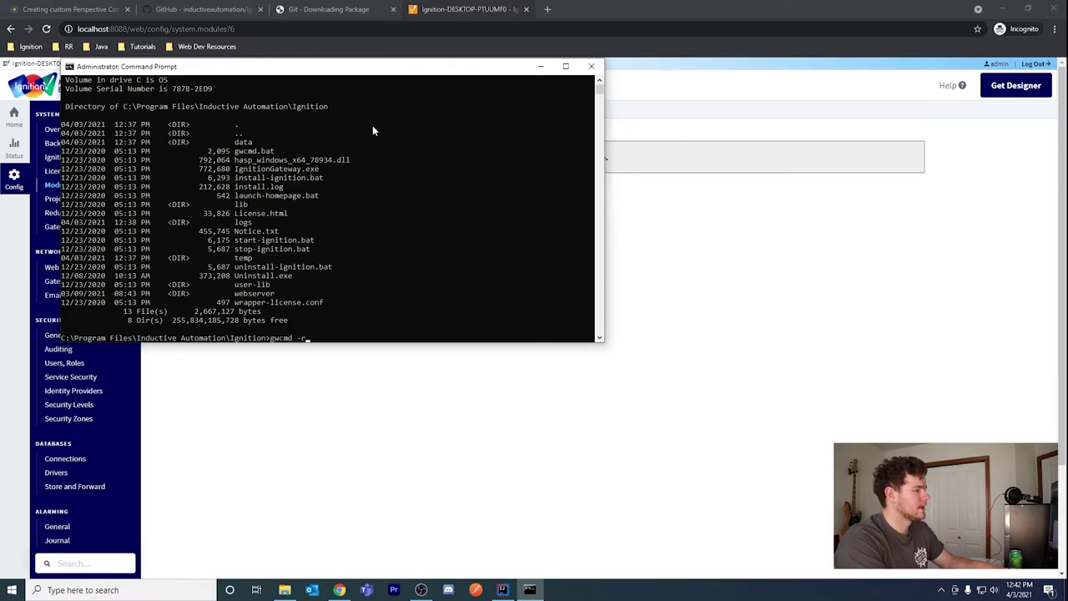
{"action": "key", "text": "Return"}
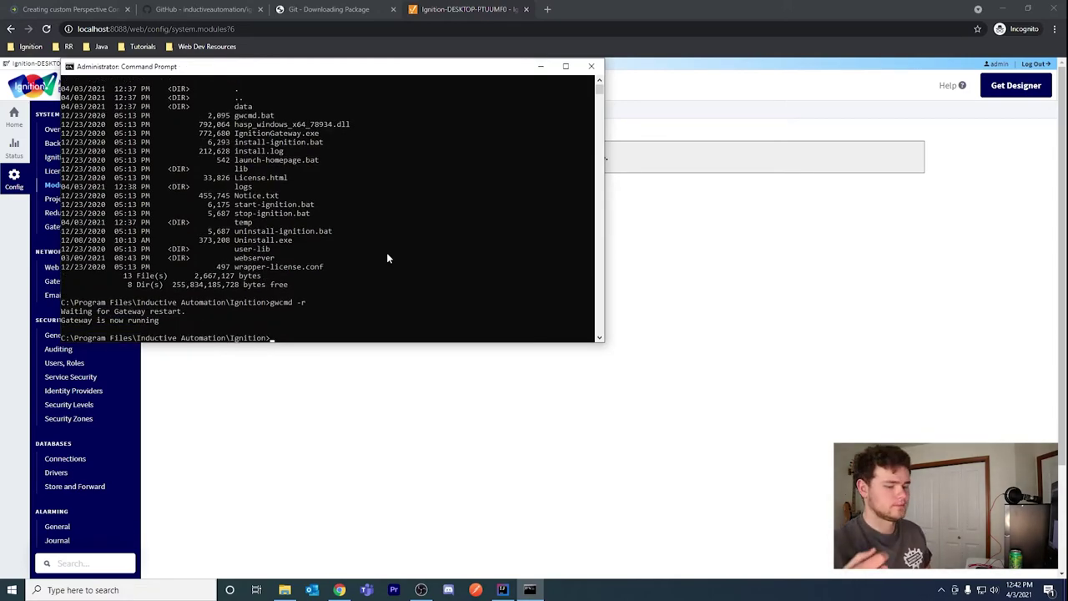
- Close the Command Prompt, reload the gateway page, and sign back in with saved credentials
{"action": "left_click", "coordinate": [590, 67]}
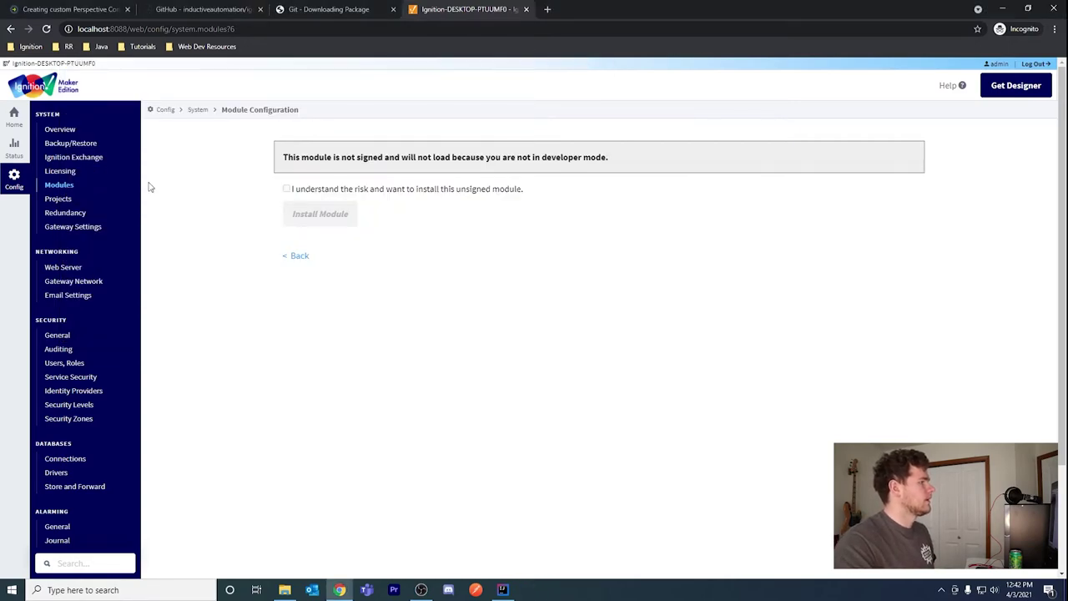
{"action": "left_click", "coordinate": [46, 30]}
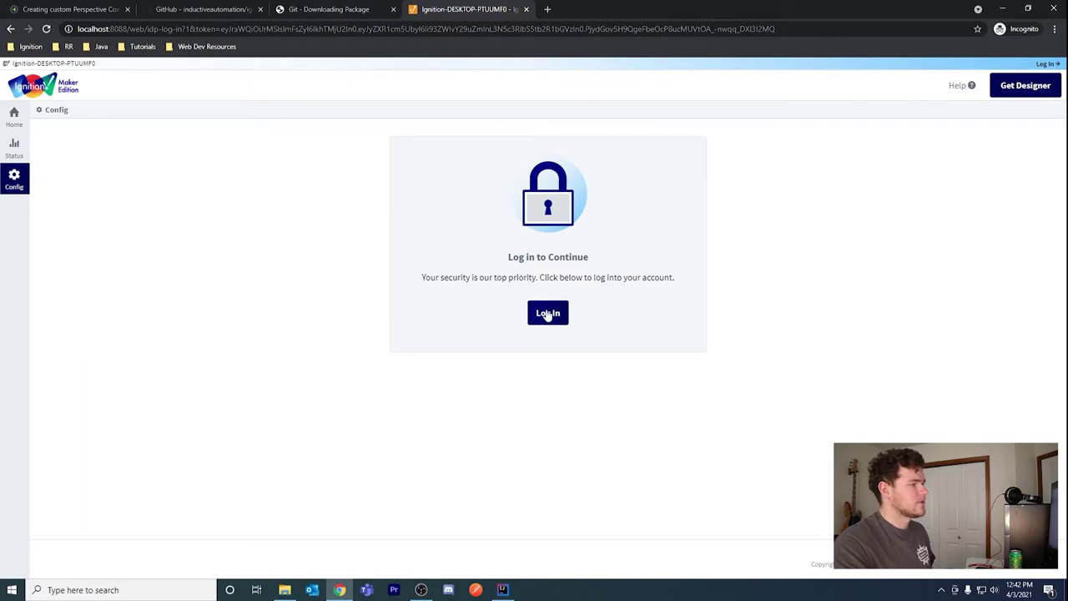
{"action": "left_click", "coordinate": [552, 314]}
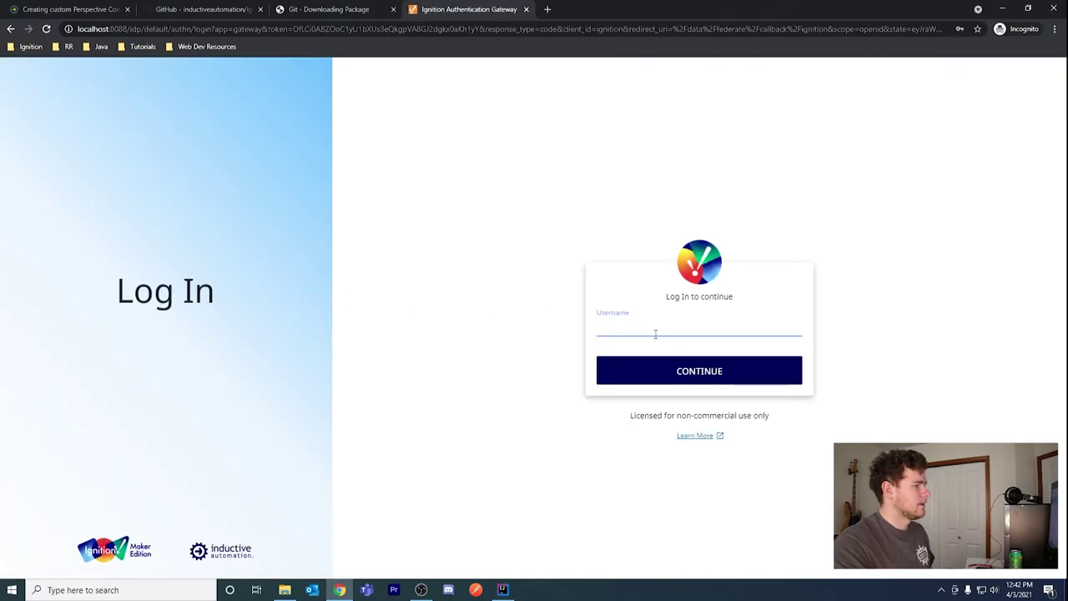
{"action": "left_click", "coordinate": [656, 332]}
{"action": "left_click", "coordinate": [674, 355]}
{"action": "left_click", "coordinate": [683, 375]}
{"action": "left_click", "coordinate": [696, 383]}
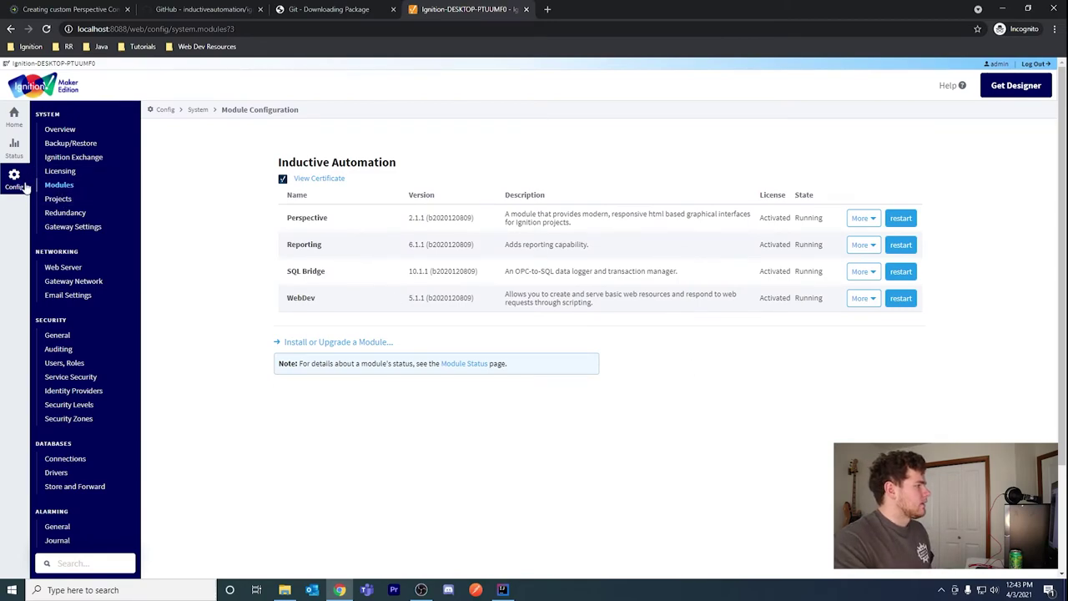
- Choose RadComponents-unsigned.modl under Config > Modules > Install or Upgrade a Module and submit it
{"action": "left_click", "coordinate": [73, 187]}
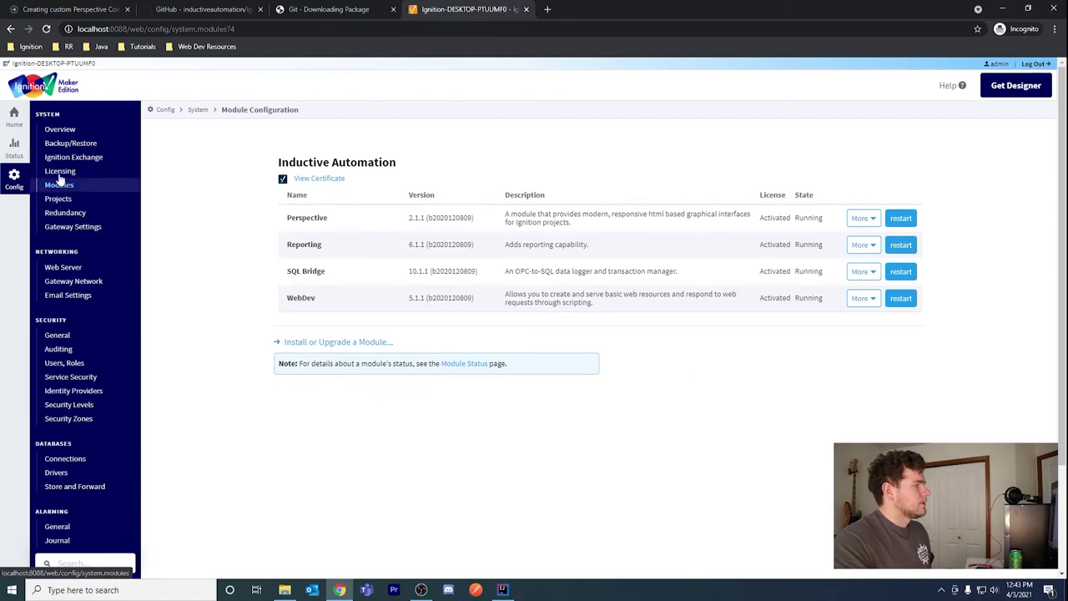
{"action": "left_click", "coordinate": [334, 346]}
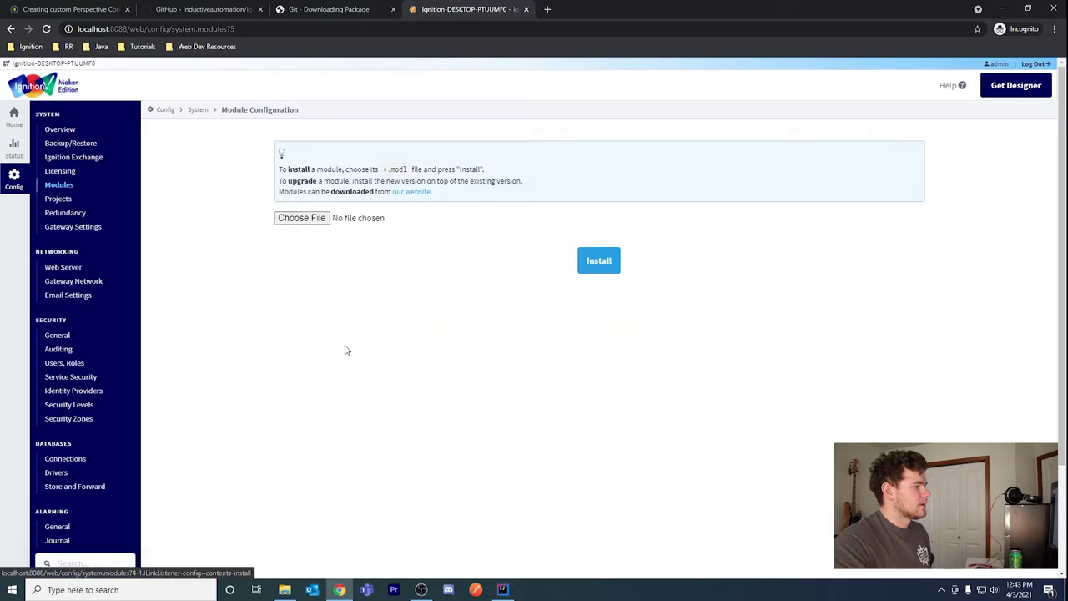
{"action": "left_click", "coordinate": [297, 218]}
{"action": "left_click", "coordinate": [284, 228]}
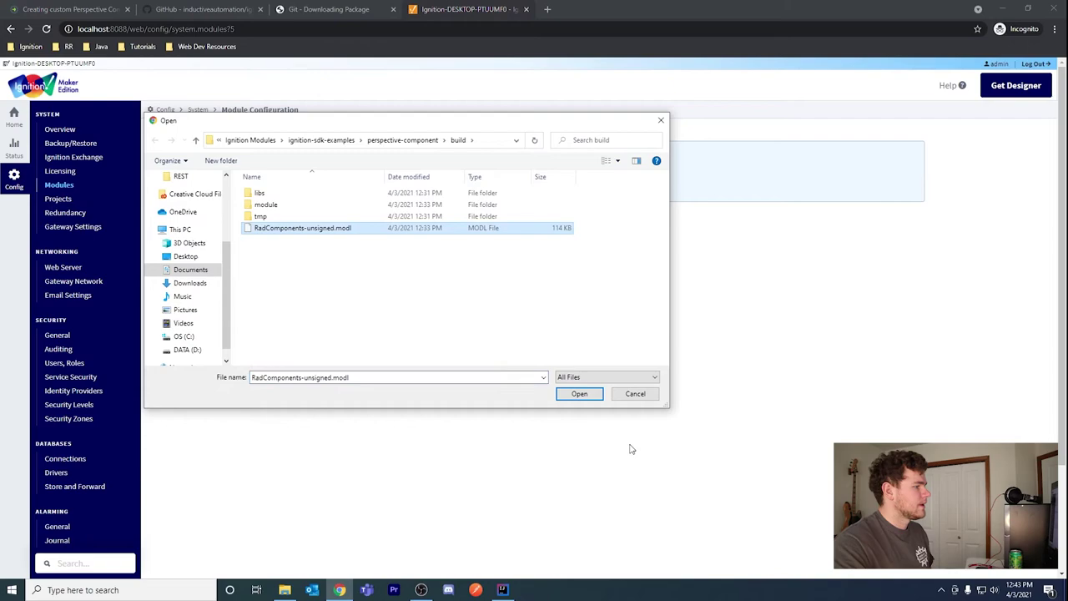
{"action": "left_click", "coordinate": [579, 394]}
{"action": "left_click", "coordinate": [595, 261]}
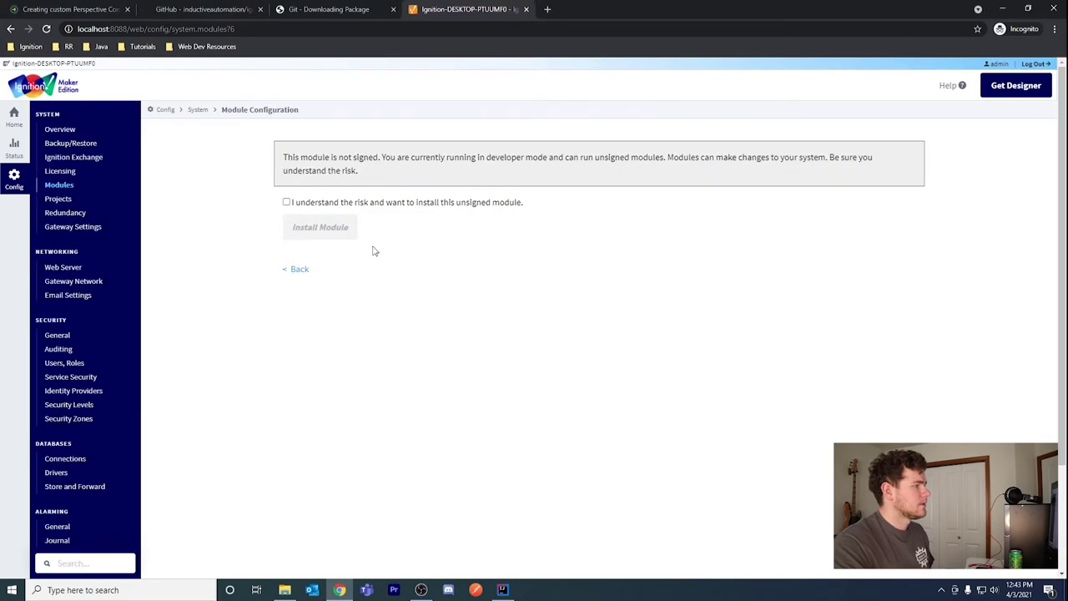
- Read the unsigned-module warning, accept the risk, and install the RadComponents module
{"action": "left_click_drag", "start_coordinate": [362, 171], "coordinate": [285, 157]}
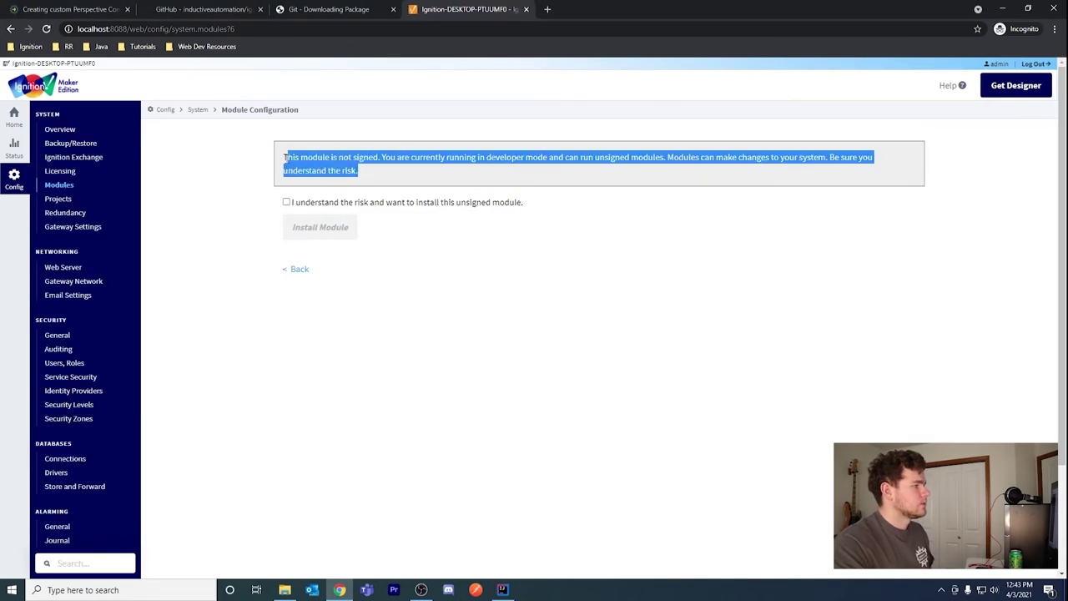
{"action": "left_click_drag", "start_coordinate": [382, 157], "coordinate": [551, 157]}
{"action": "left_click", "coordinate": [553, 182]}
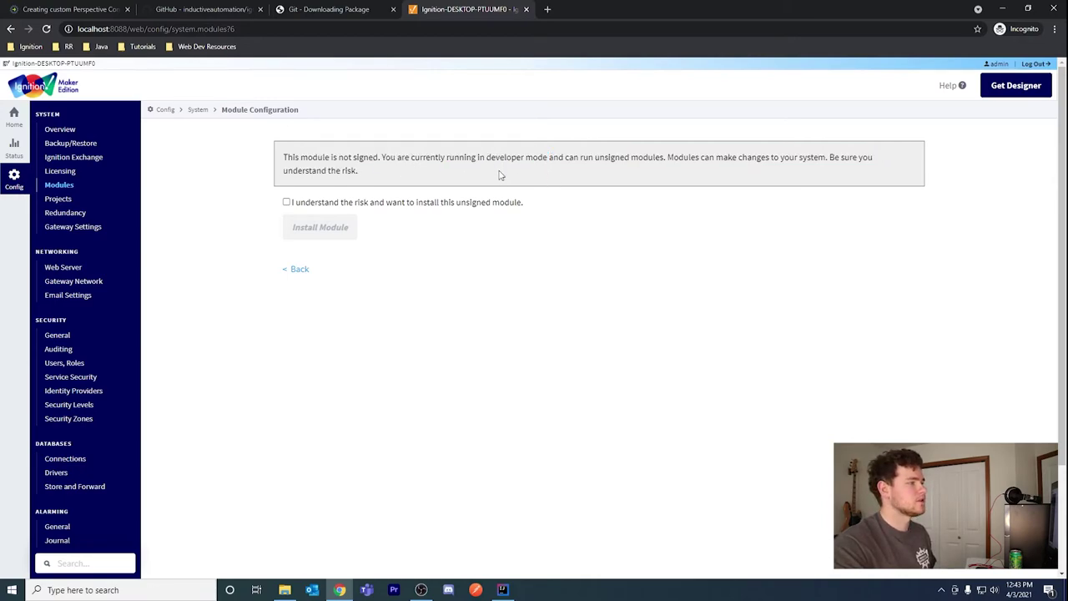
{"action": "left_click_drag", "start_coordinate": [487, 157], "coordinate": [551, 153]}
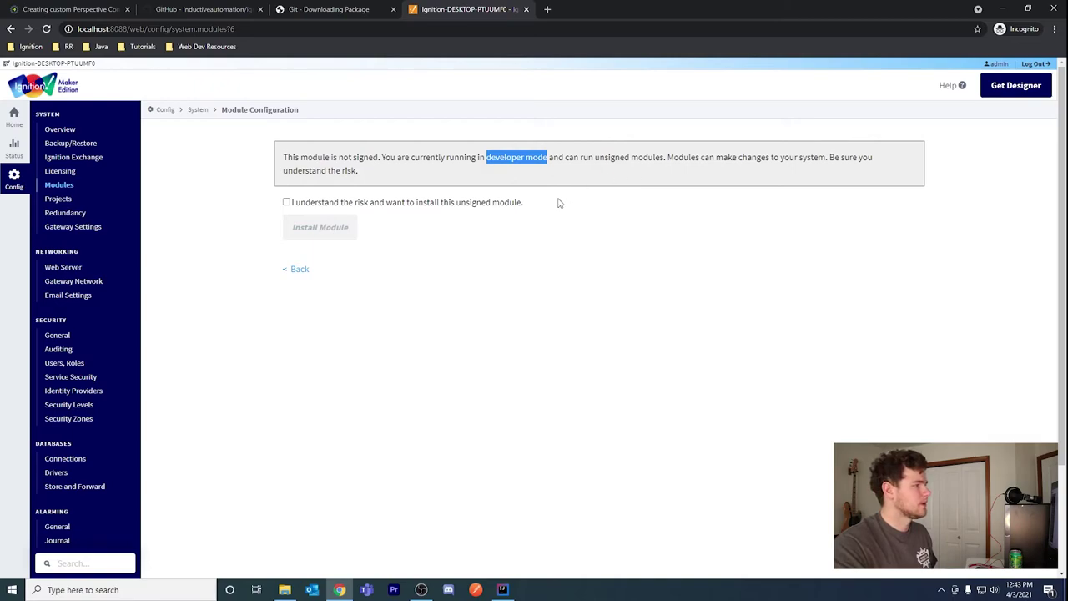
{"action": "left_click", "coordinate": [286, 202]}
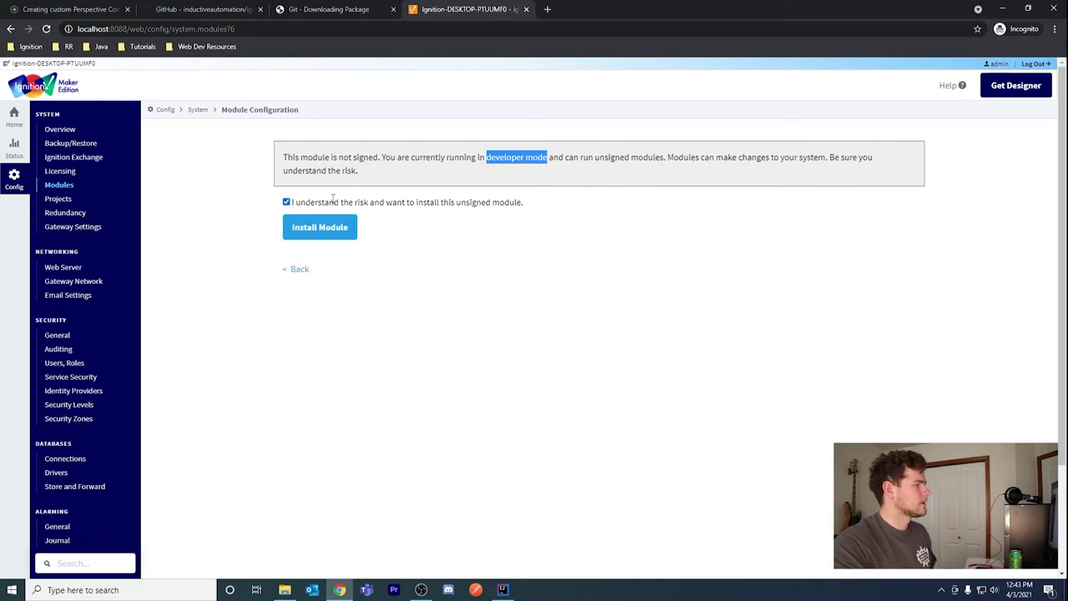
{"action": "left_click", "coordinate": [506, 179]}
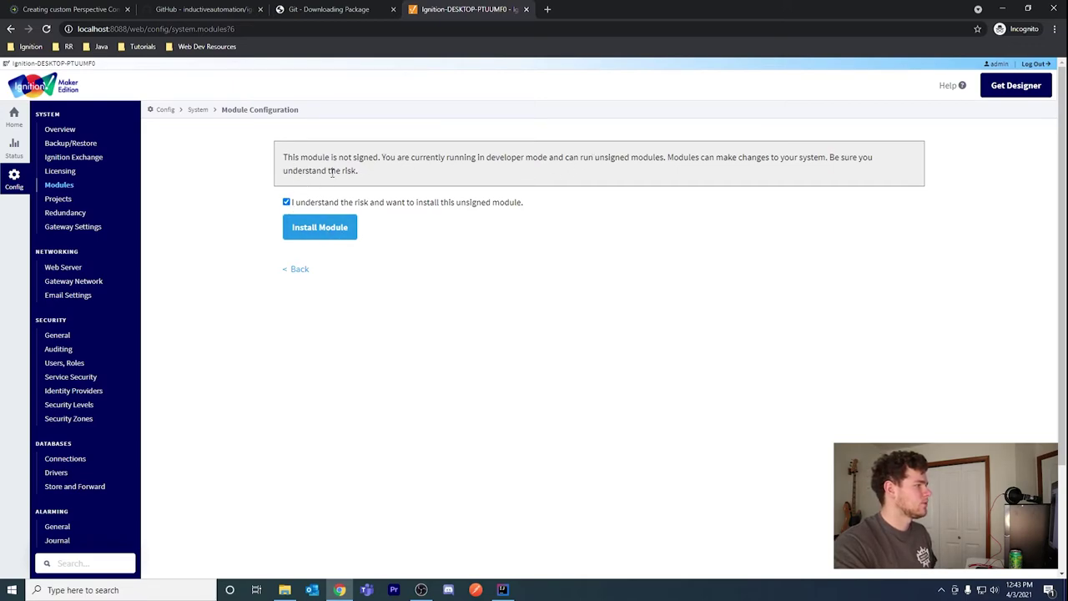
{"action": "left_click", "coordinate": [335, 230]}
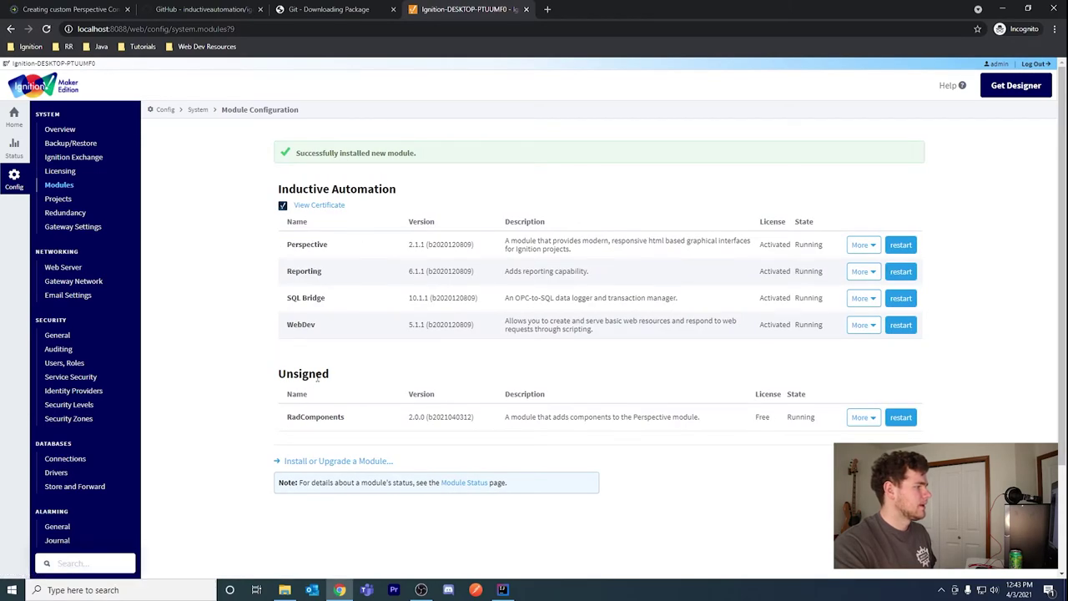
{"action": "double_click", "coordinate": [317, 379]}
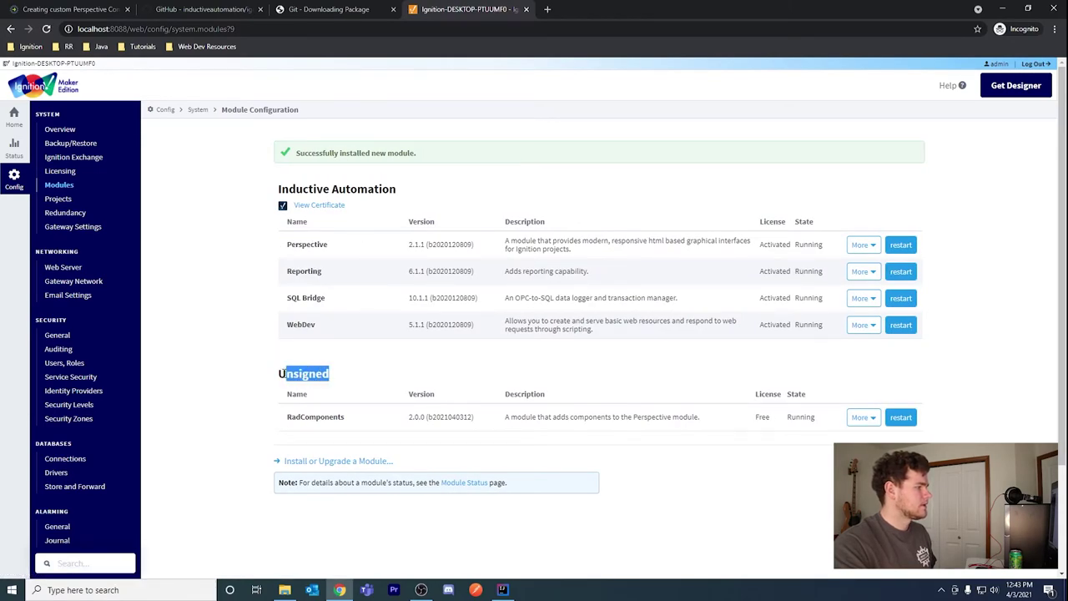
{"action": "left_click", "coordinate": [252, 417]}
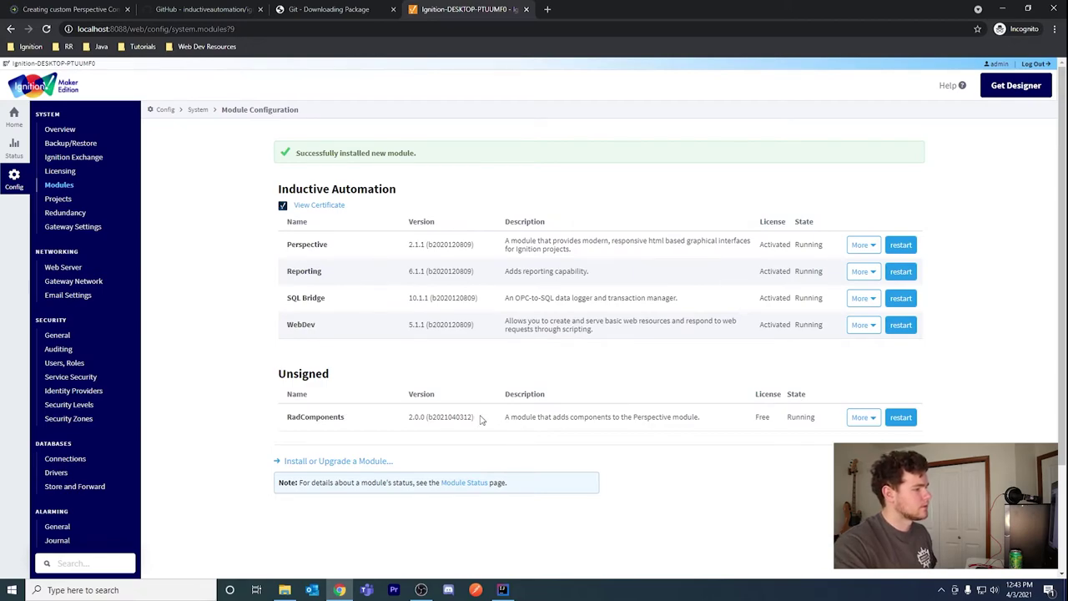
{"action": "left_click_drag", "start_coordinate": [481, 417], "coordinate": [409, 419]}
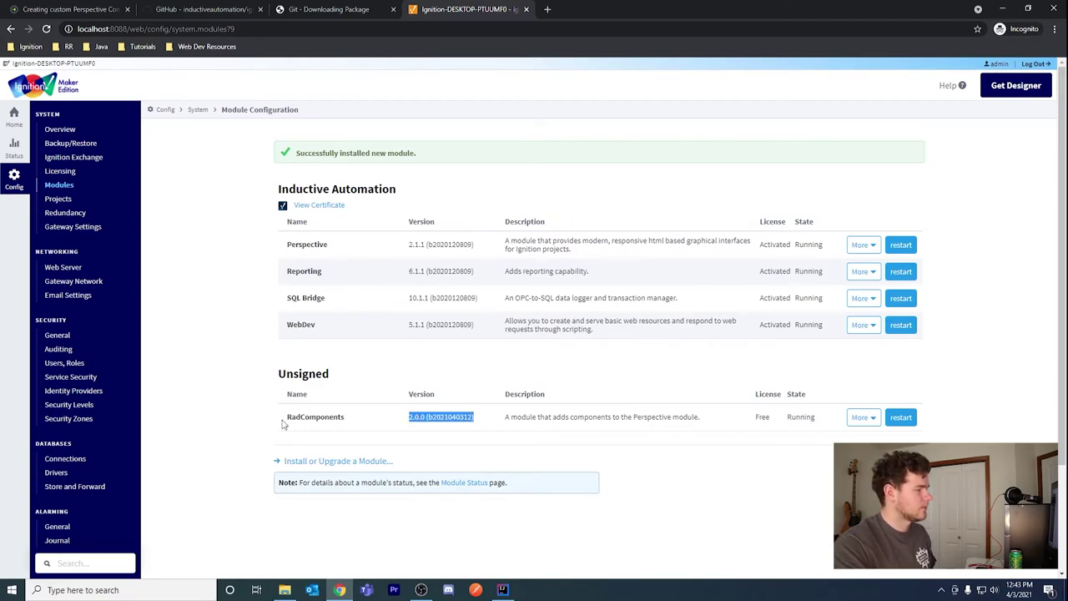
{"action": "left_click_drag", "start_coordinate": [289, 419], "coordinate": [353, 419]}
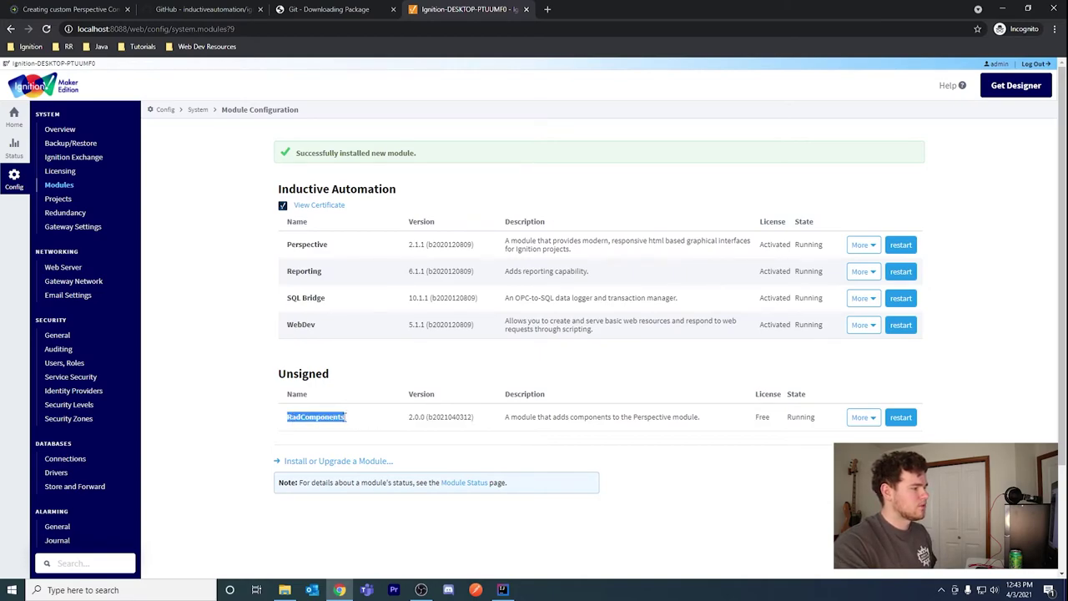
{"action": "left_click", "coordinate": [310, 419]}
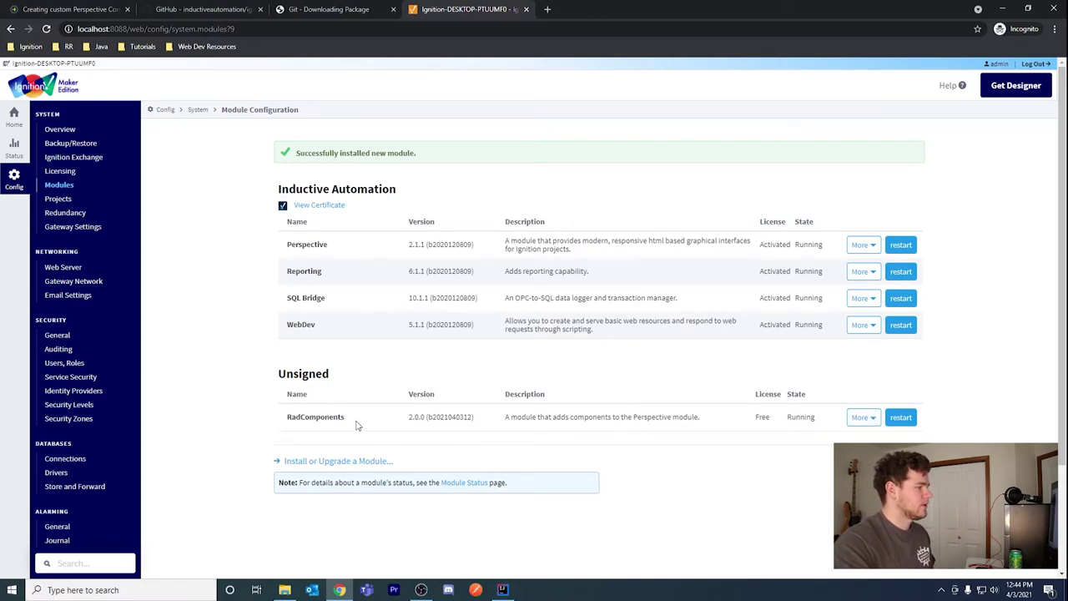
{"action": "left_click_drag", "start_coordinate": [278, 376], "coordinate": [694, 429]}
{"action": "left_click", "coordinate": [694, 429]}
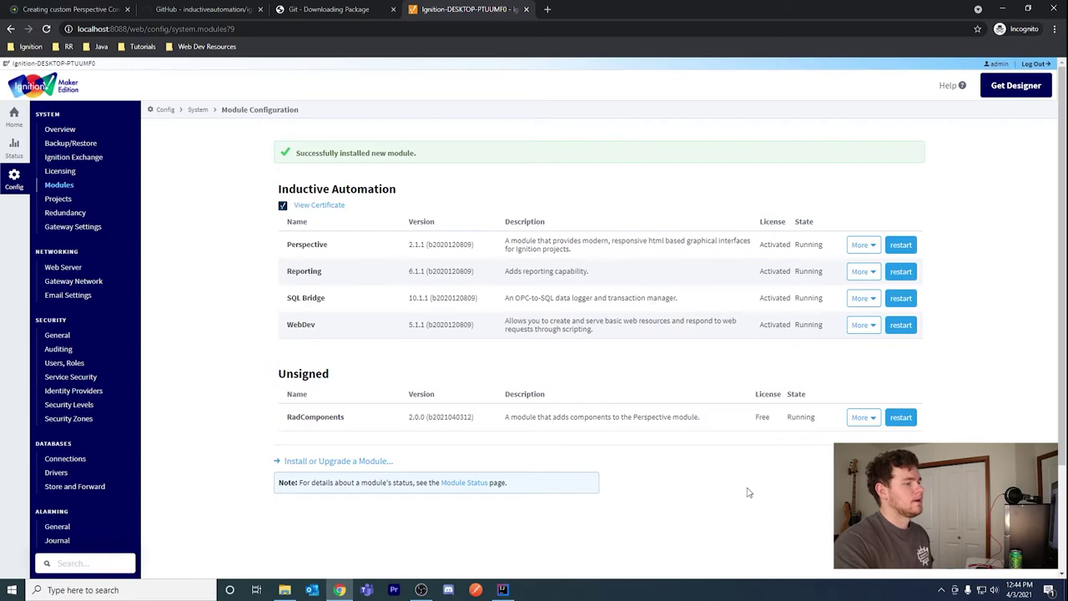
- Minimize the open windows and launch the Ignition Designer from the desktop
{"action": "left_click", "coordinate": [1002, 9]}
{"action": "left_click", "coordinate": [1002, 9]}
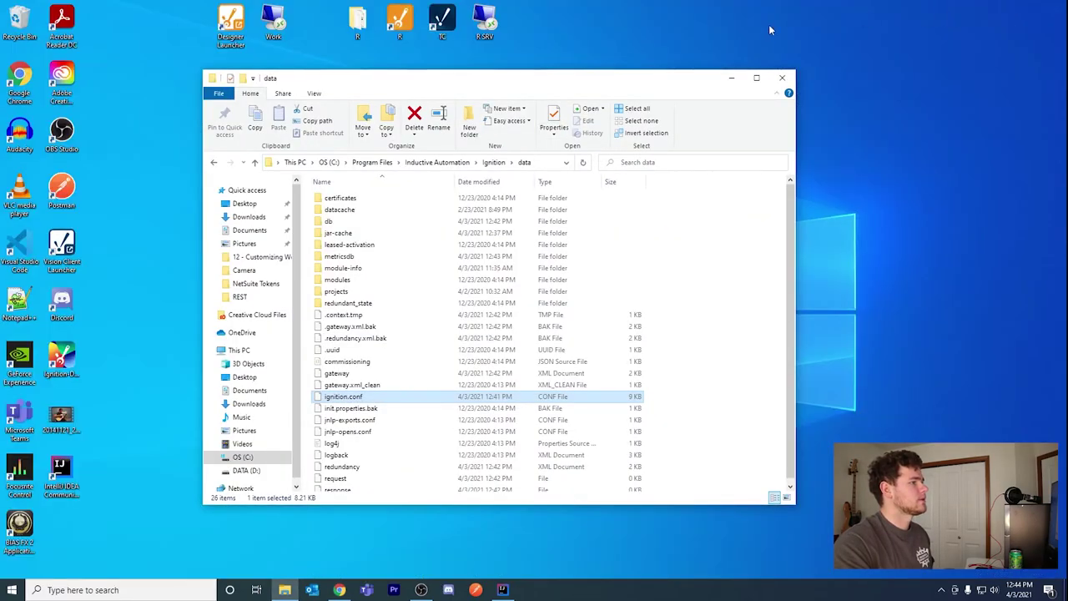
{"action": "left_click", "coordinate": [731, 79]}
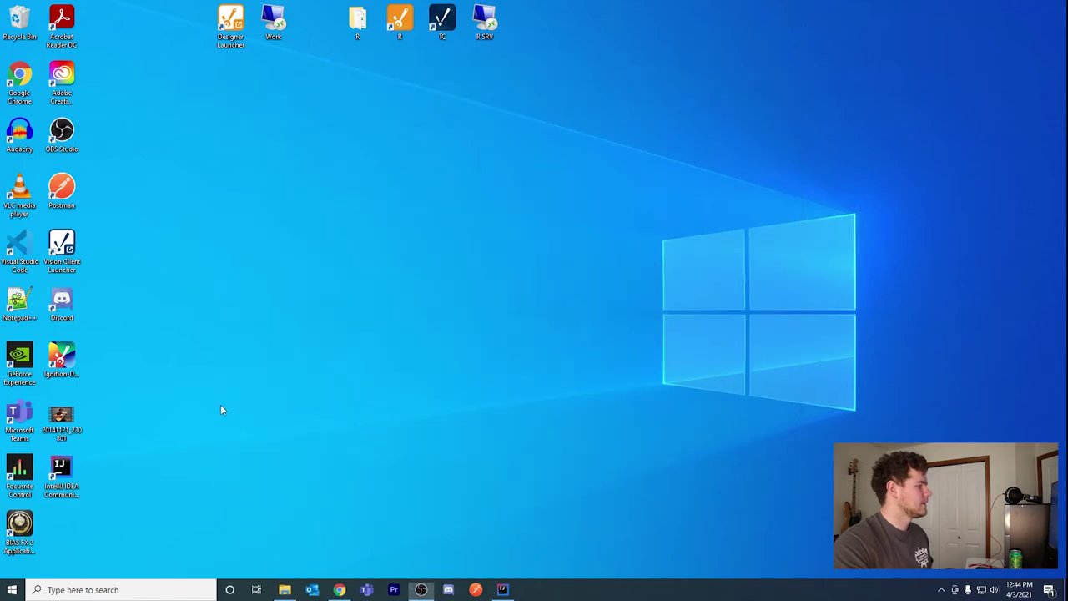
{"action": "double_click", "coordinate": [60, 357]}
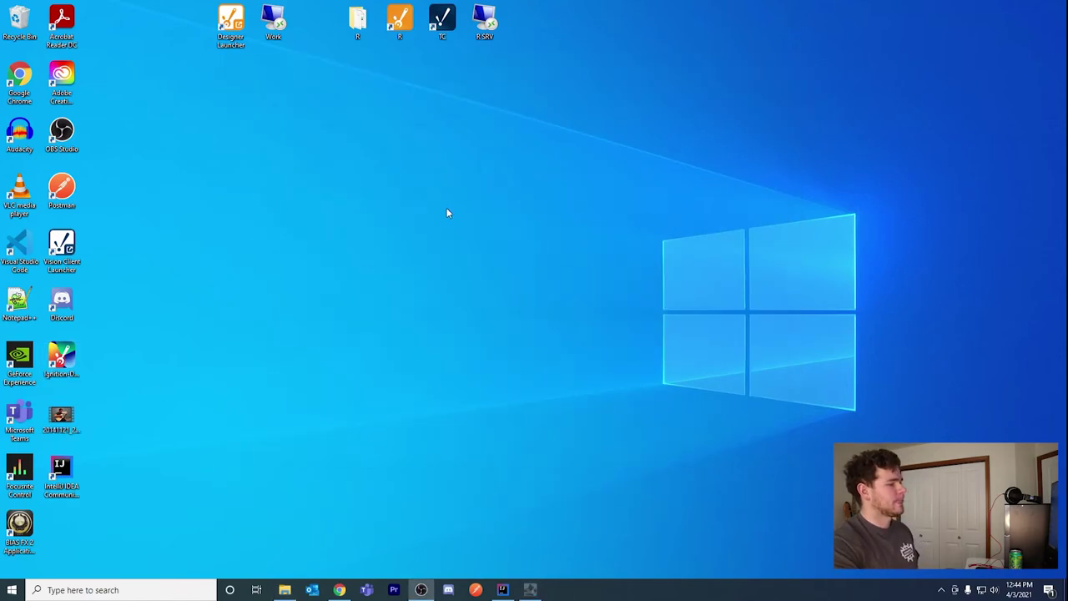
{"action": "right_click", "coordinate": [503, 590]}
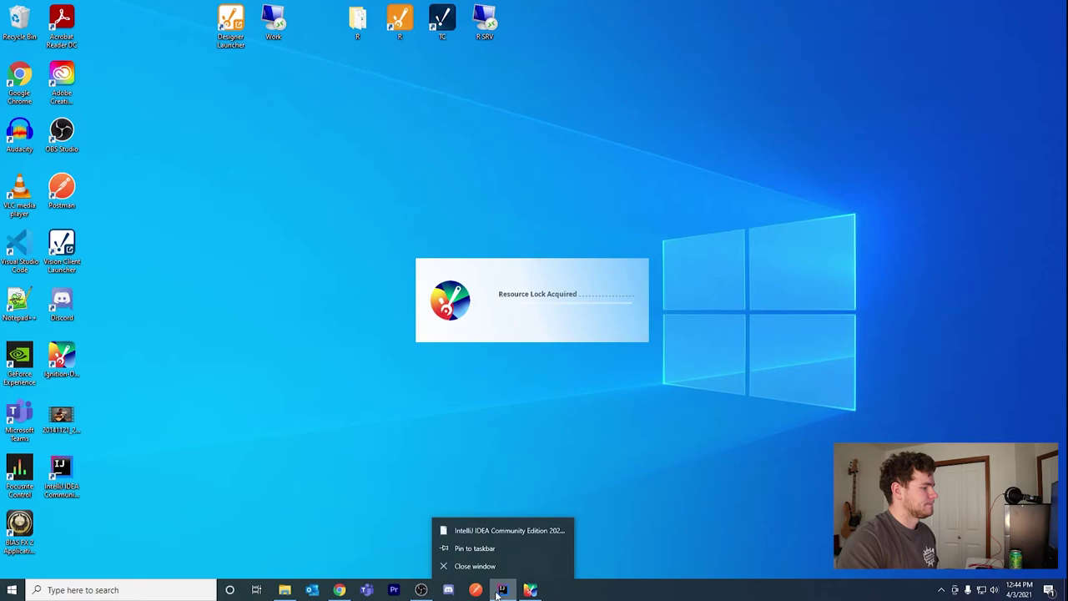
{"action": "left_click", "coordinate": [492, 549]}
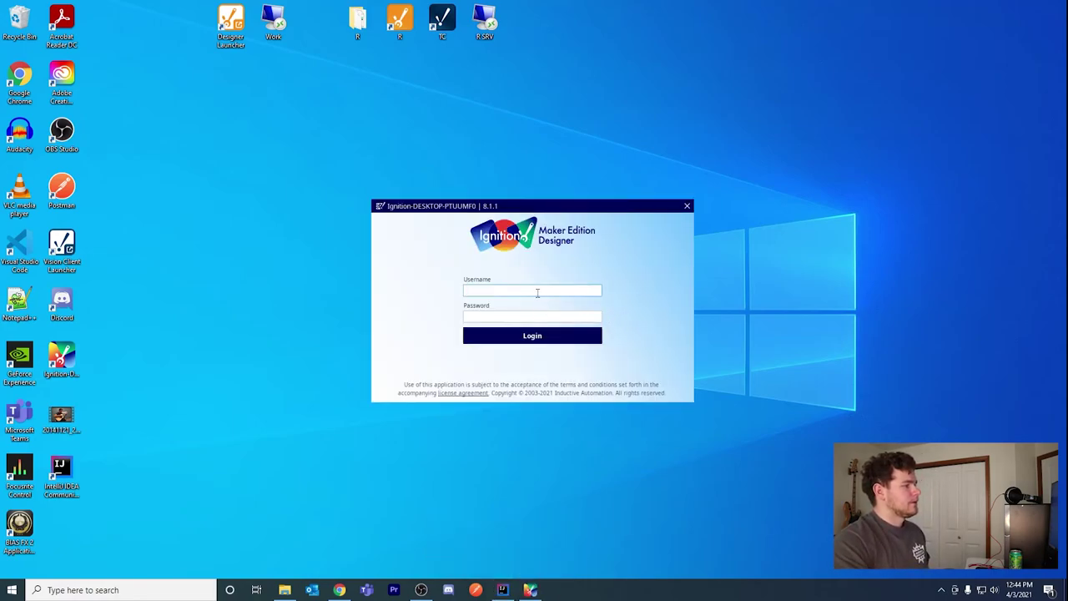
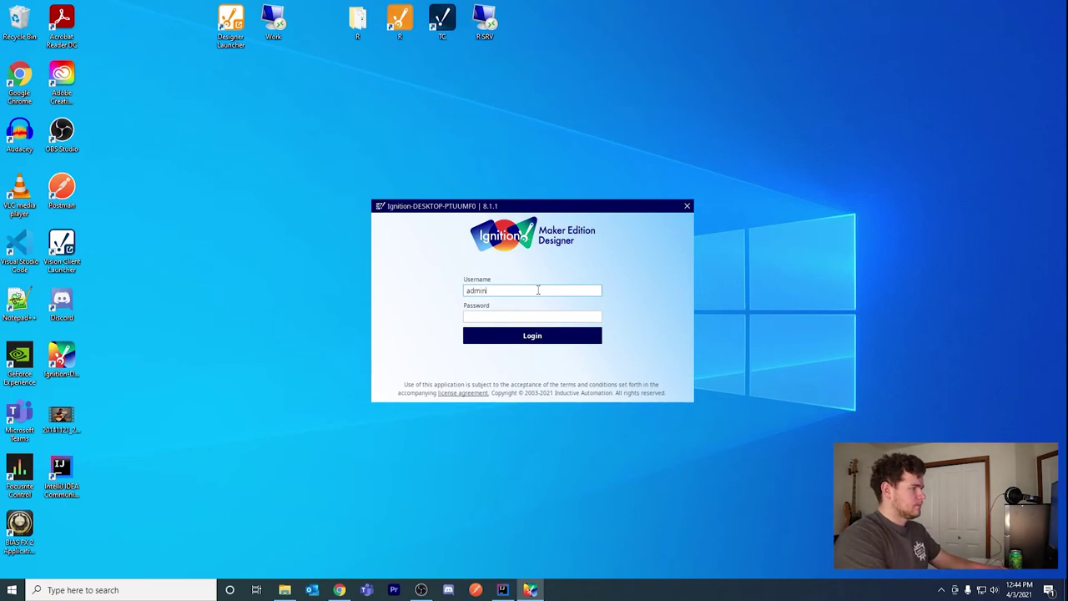
- Log in to the Designer and open the Testing project
{"action": "key", "text": "Return"}
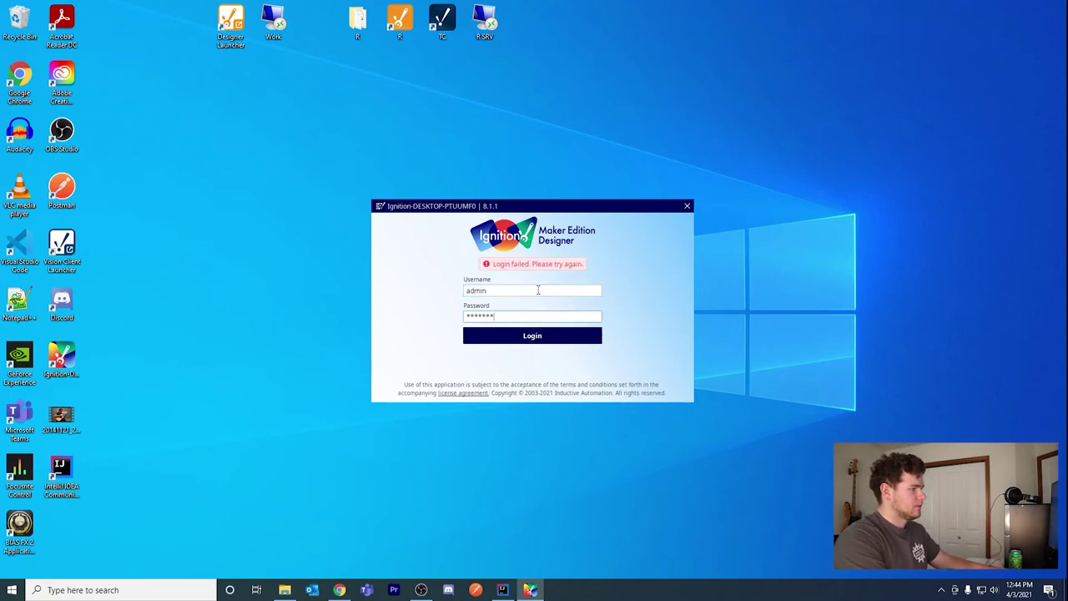
{"action": "key", "text": "Return"}
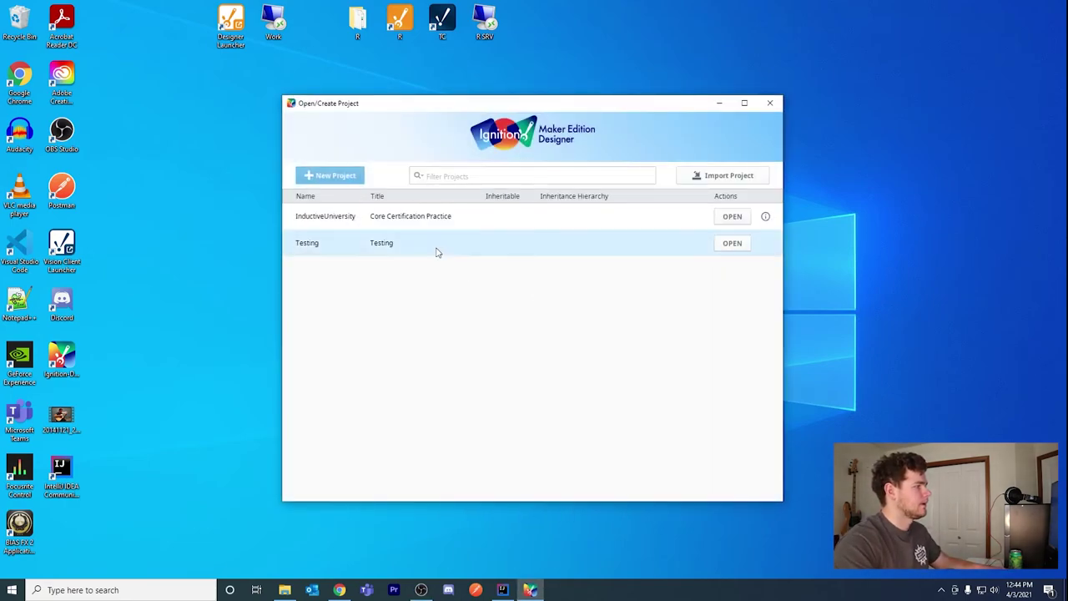
{"action": "left_click", "coordinate": [437, 252]}
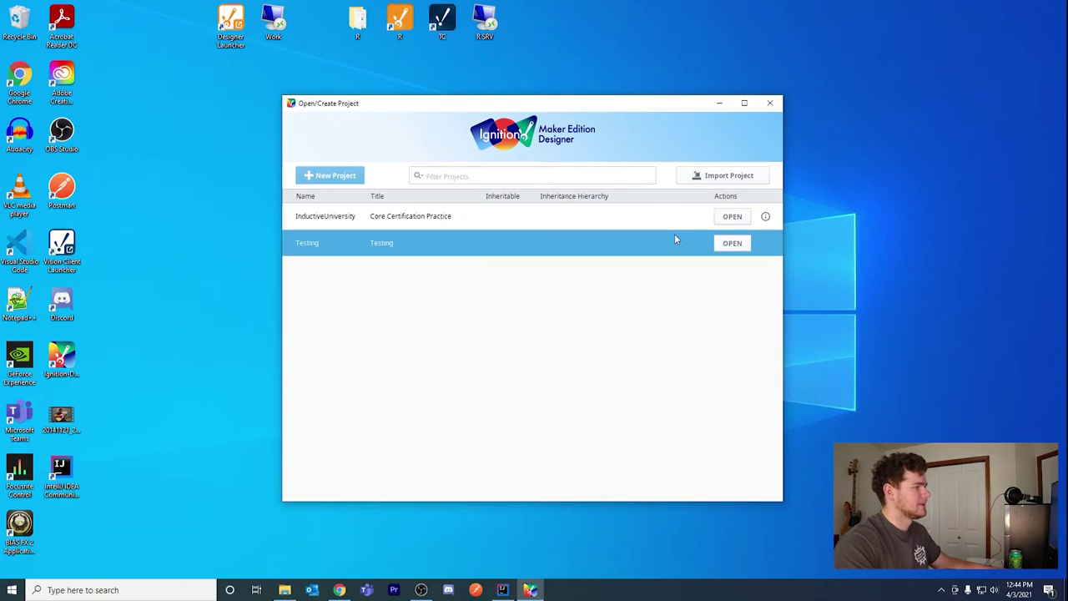
{"action": "left_click", "coordinate": [733, 244]}
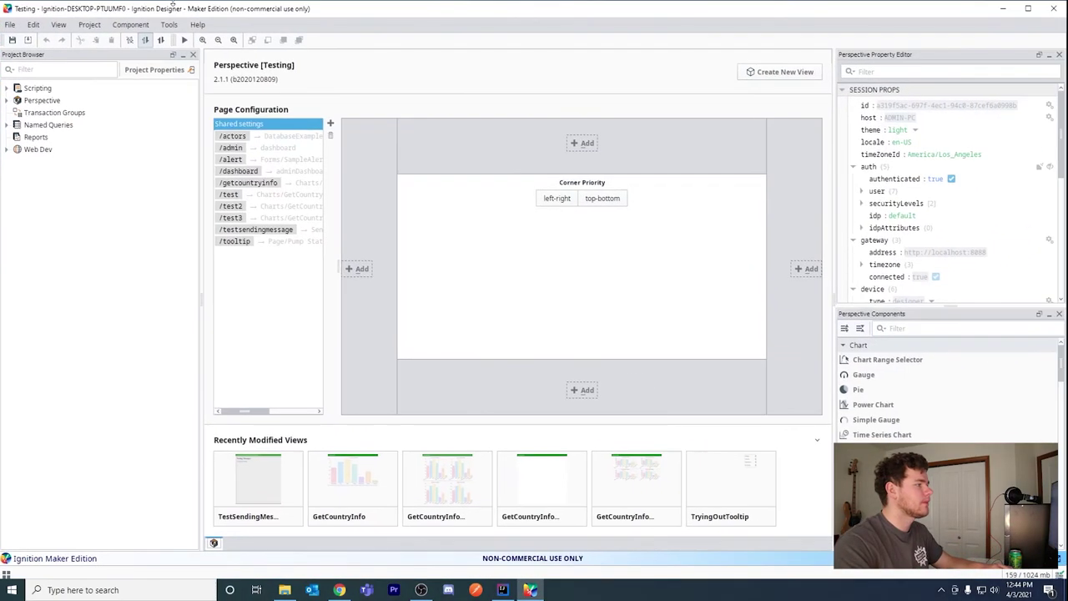
- Create a RadModule folder under Perspective > Views
{"action": "left_click", "coordinate": [24, 177]}
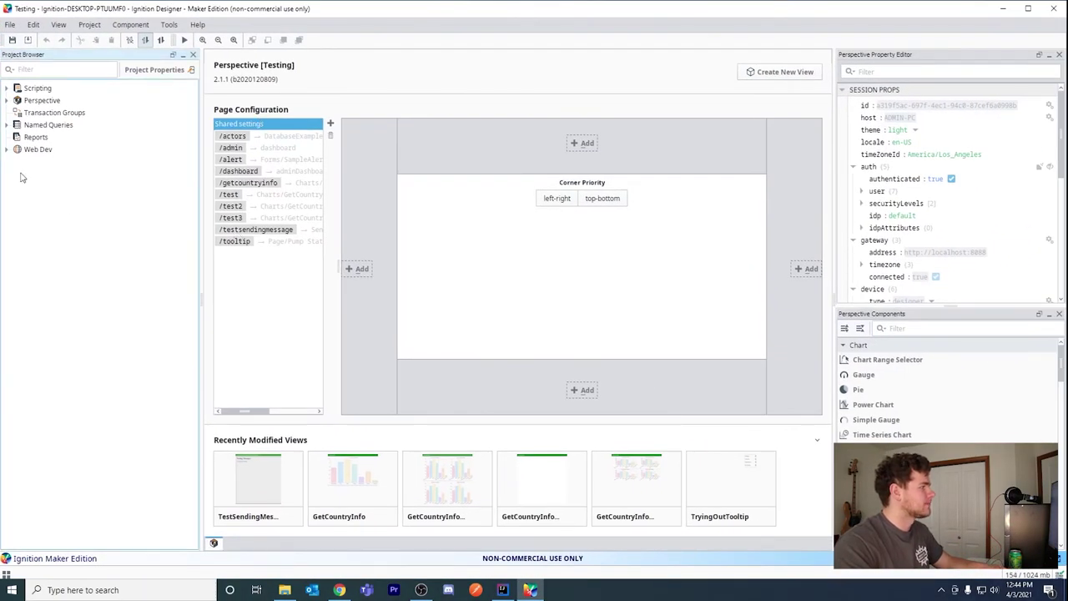
{"action": "left_click", "coordinate": [7, 100]}
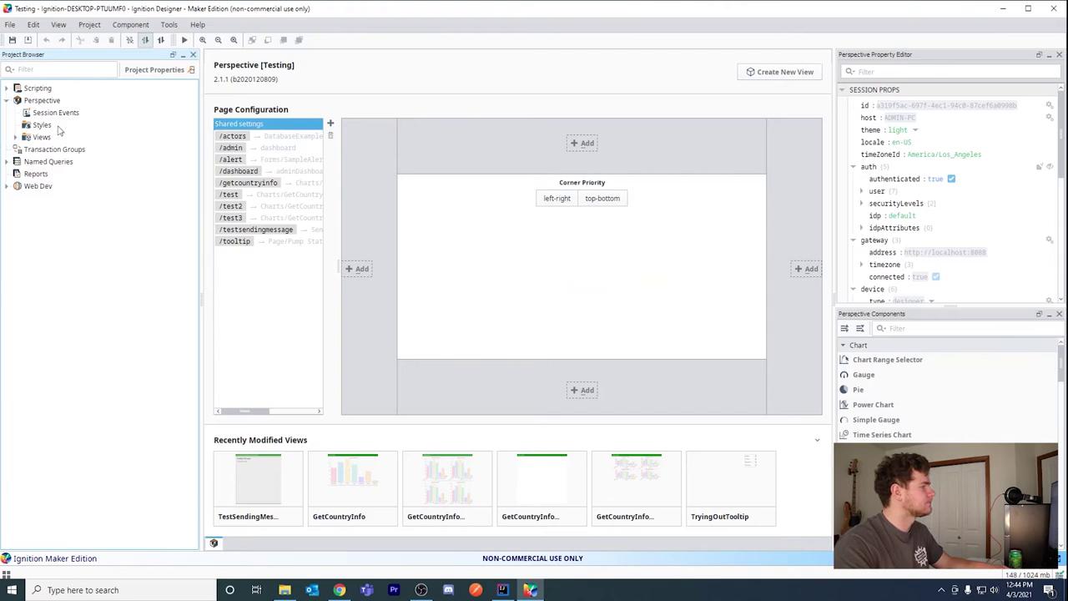
{"action": "double_click", "coordinate": [25, 136]}
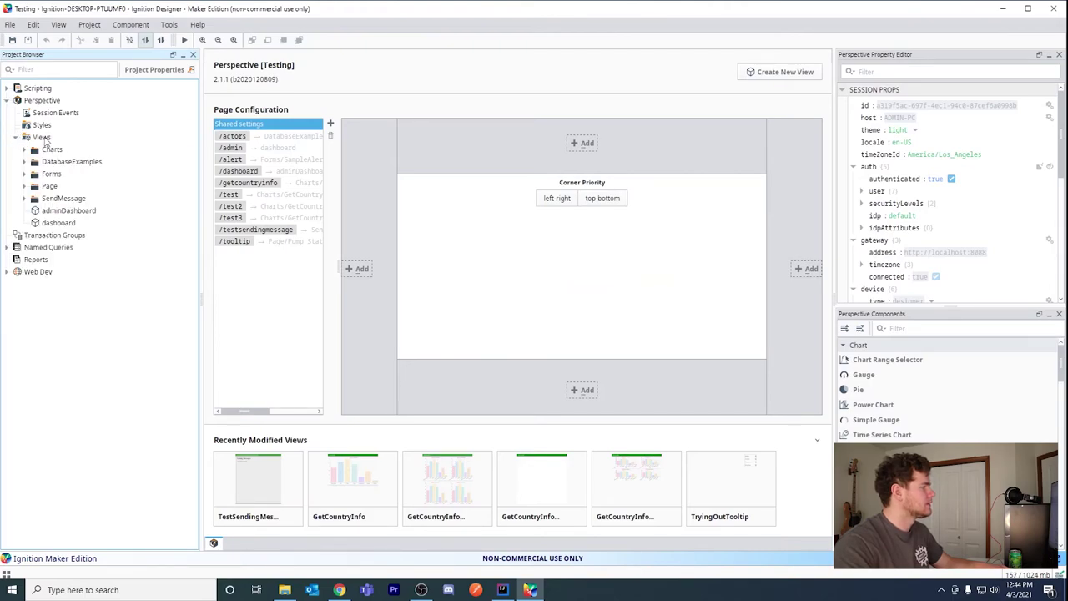
{"action": "right_click", "coordinate": [45, 138]}
{"action": "left_click", "coordinate": [85, 161]}
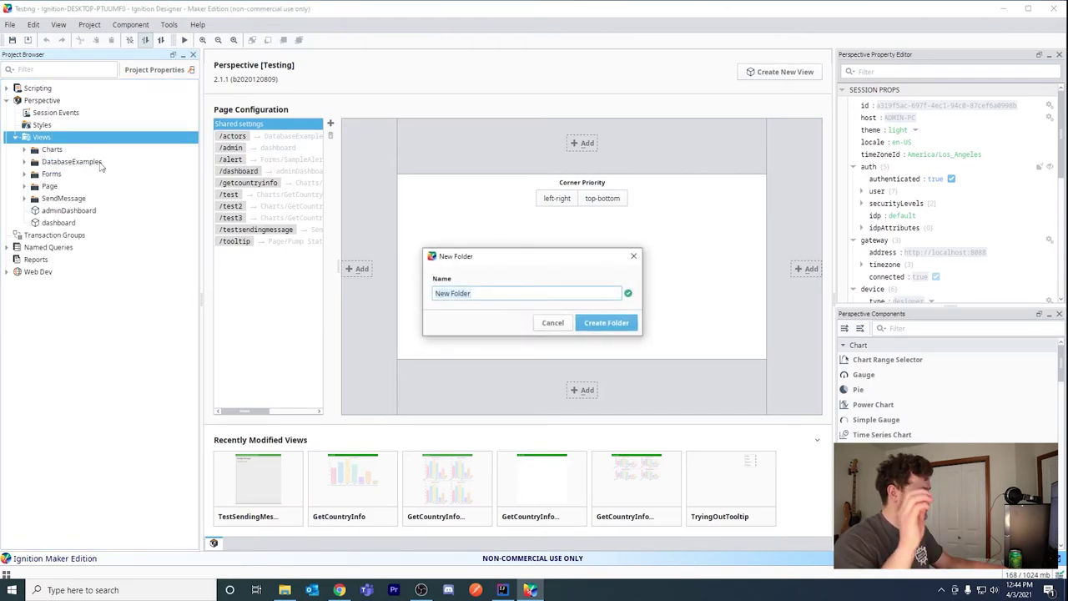
{"action": "type", "text": "RadModule"}
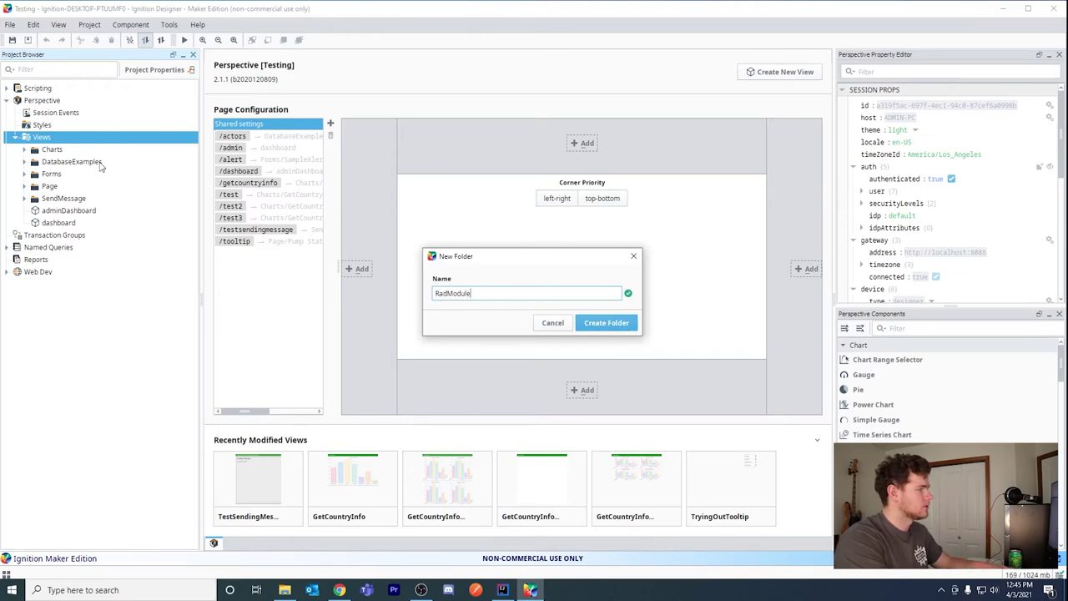
{"action": "key", "text": "Return"}
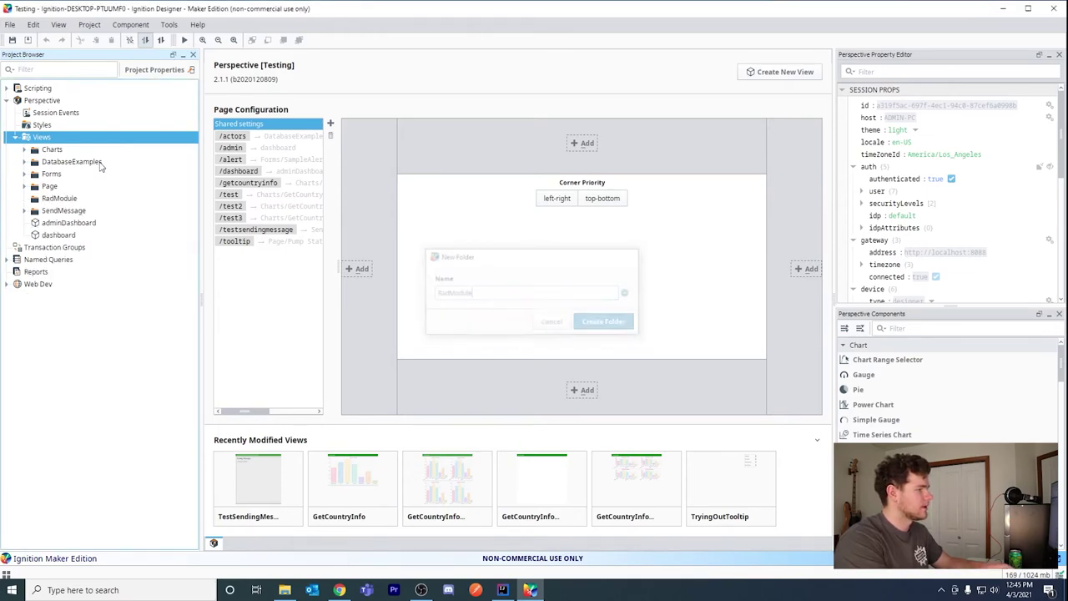
- Create a RadView view in RadModule with a Flex Container root and its own page URL
{"action": "right_click", "coordinate": [54, 198]}
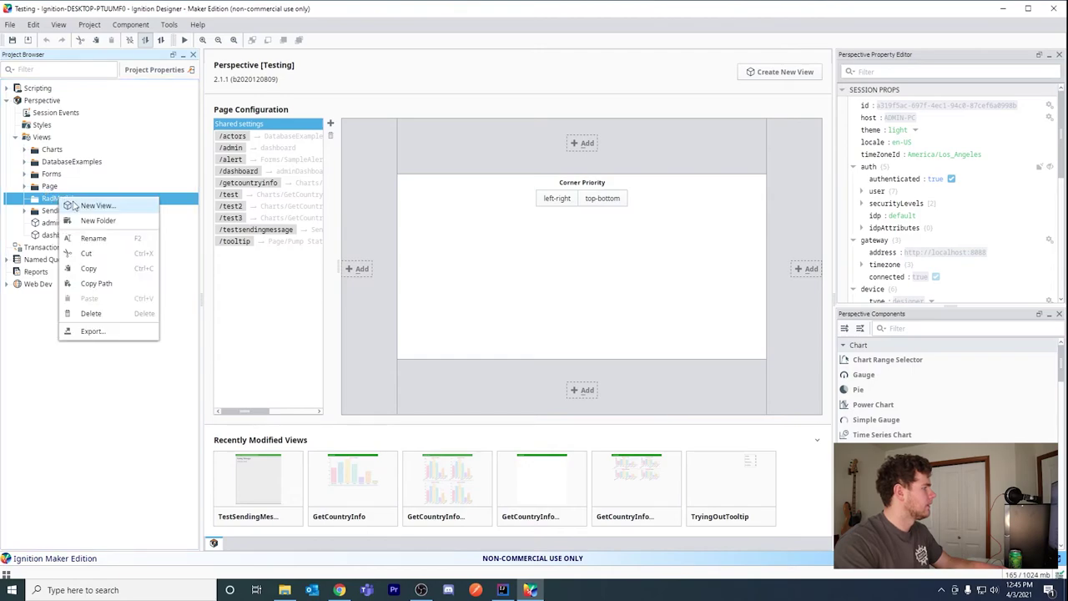
{"action": "left_click", "coordinate": [89, 207]}
{"action": "type", "text": "Rad"}
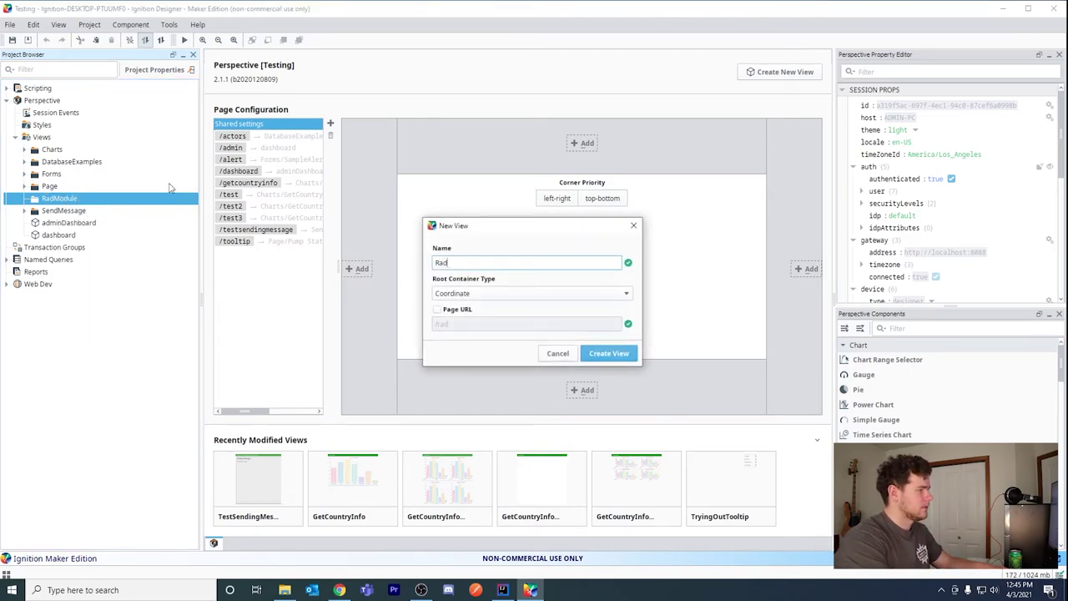
{"action": "type", "text": "View"}
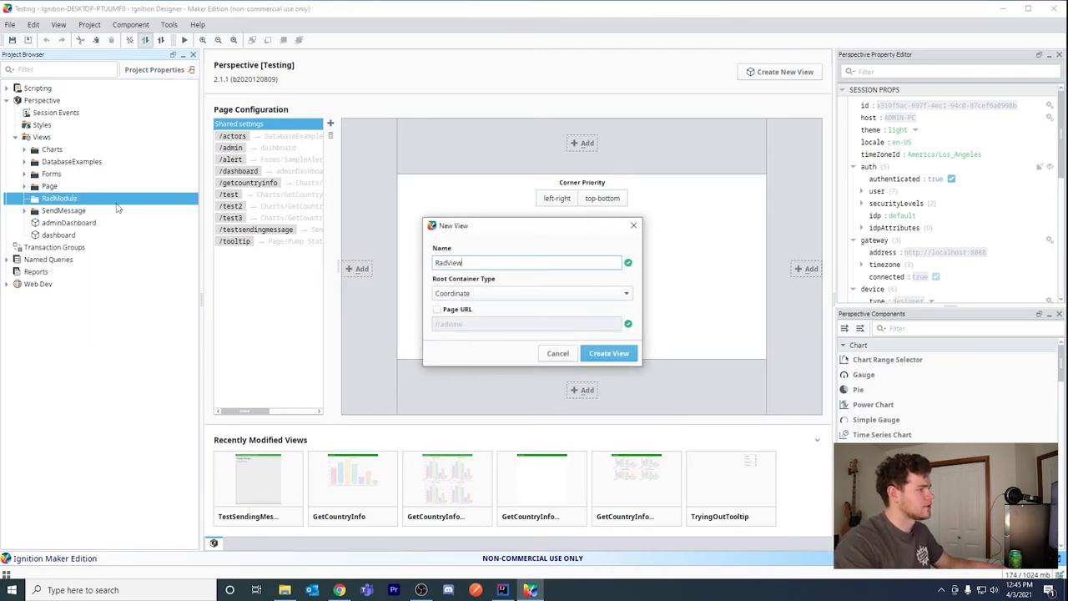
{"action": "left_click", "coordinate": [493, 293]}
{"action": "left_click", "coordinate": [481, 357]}
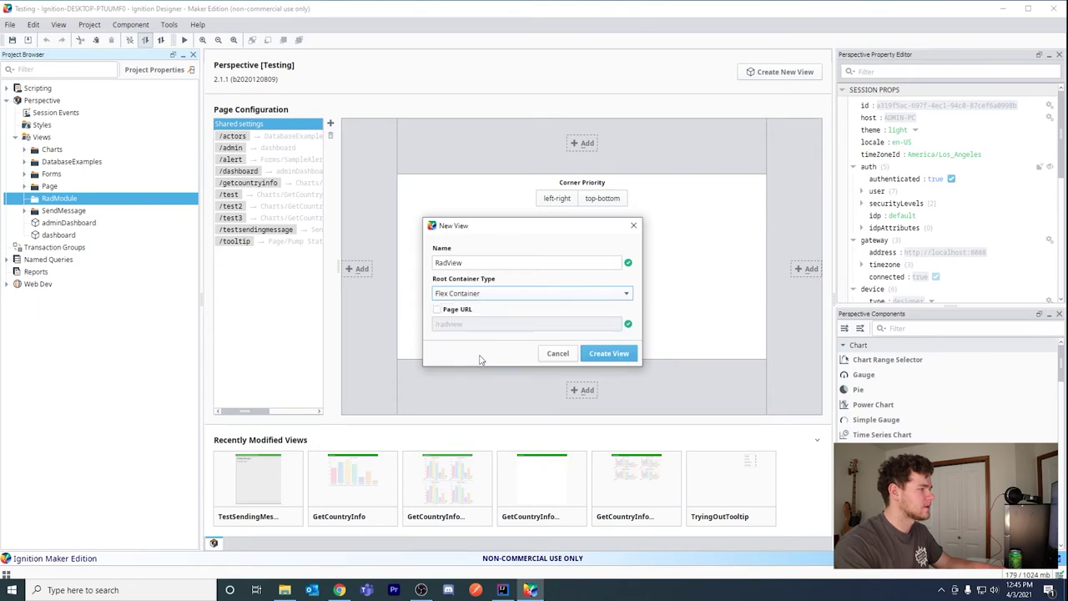
{"action": "left_click", "coordinate": [459, 310]}
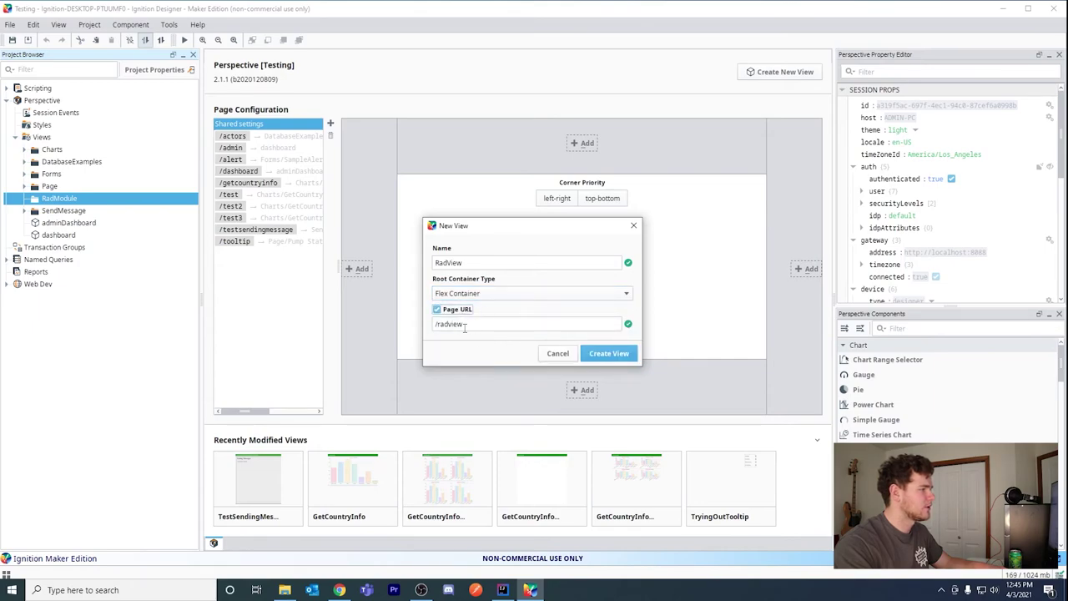
{"action": "left_click", "coordinate": [608, 354]}
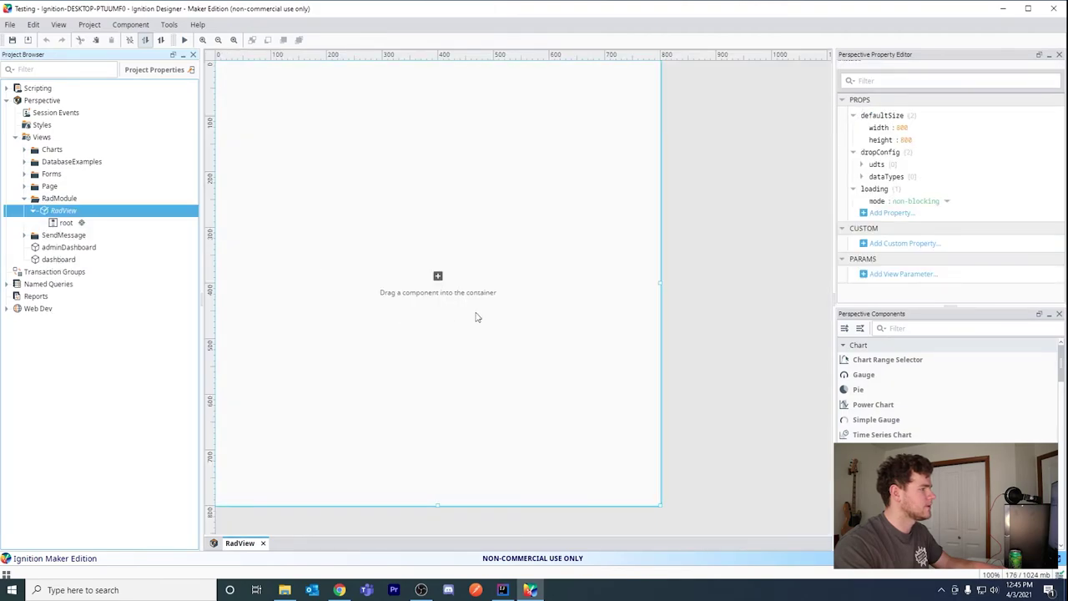
- Select RadView's root container and reset the Designer panels to the default layout
{"action": "left_click", "coordinate": [362, 243]}
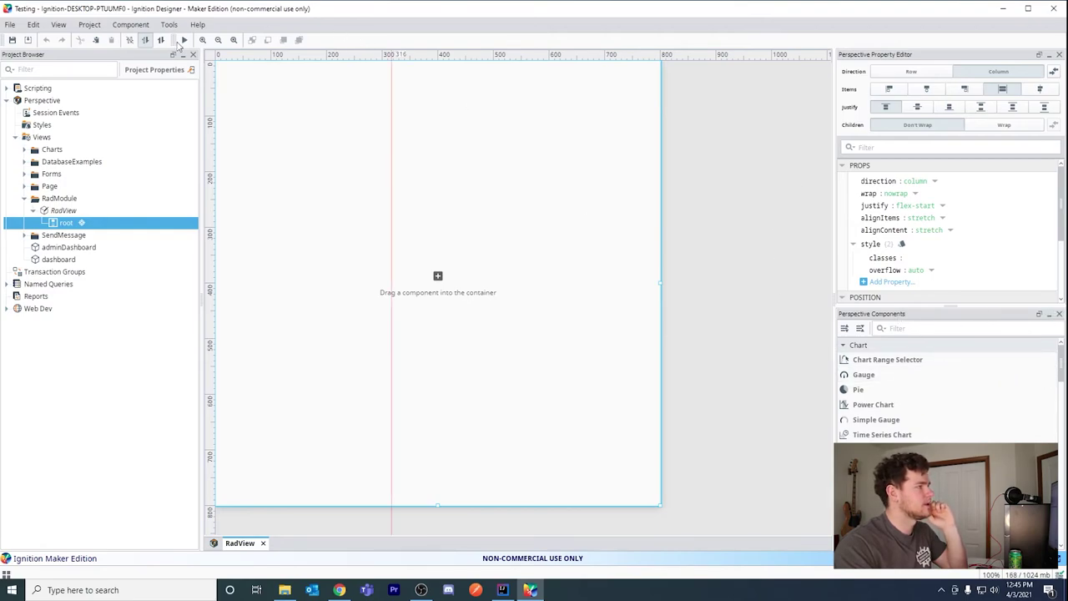
{"action": "left_click", "coordinate": [1060, 314]}
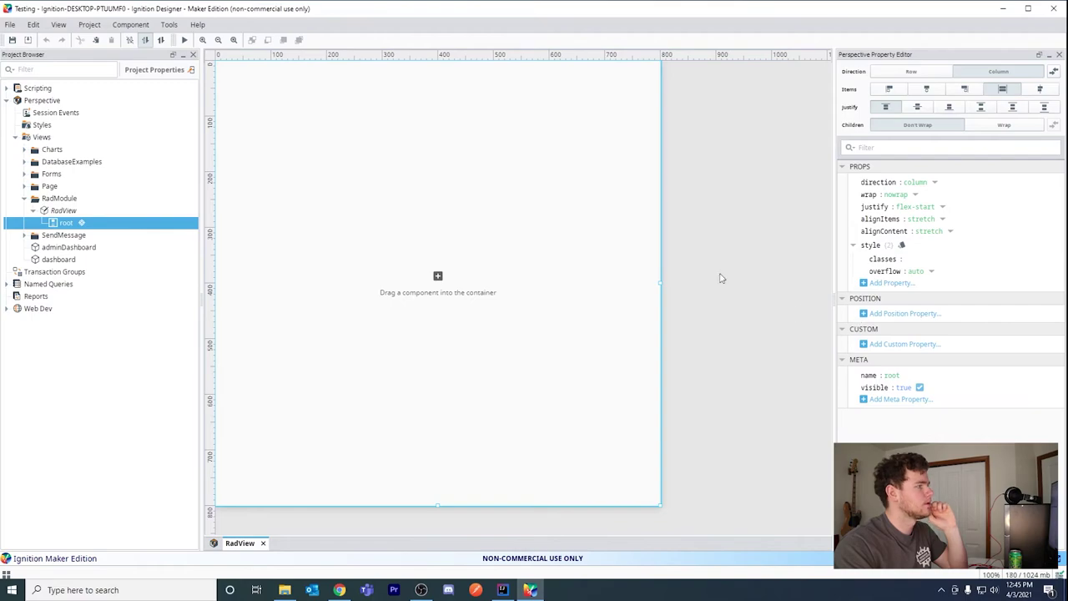
{"action": "left_click", "coordinate": [60, 28]}
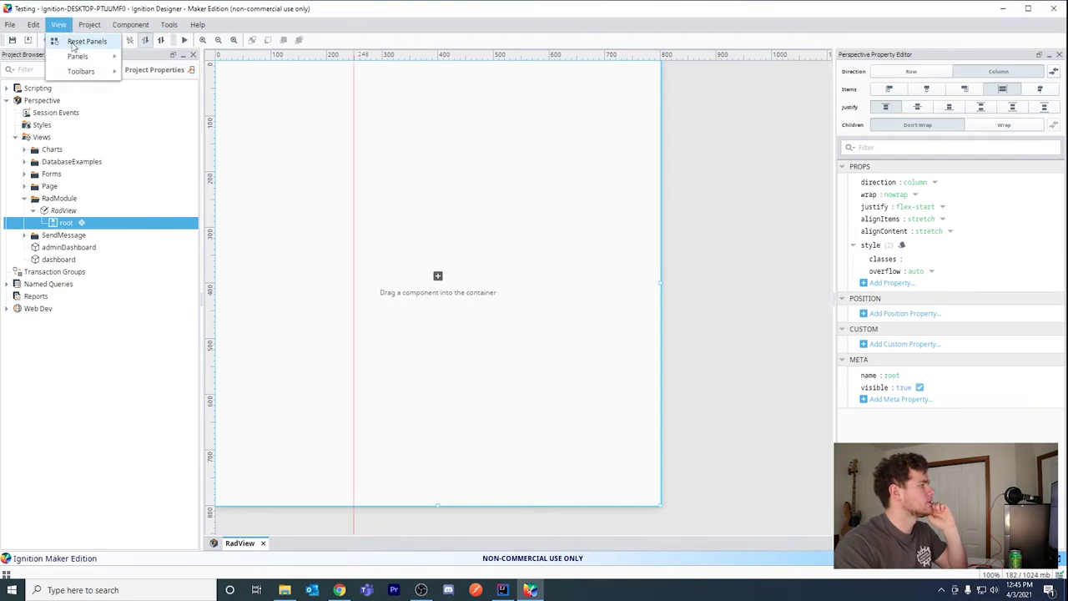
{"action": "left_click", "coordinate": [79, 41]}
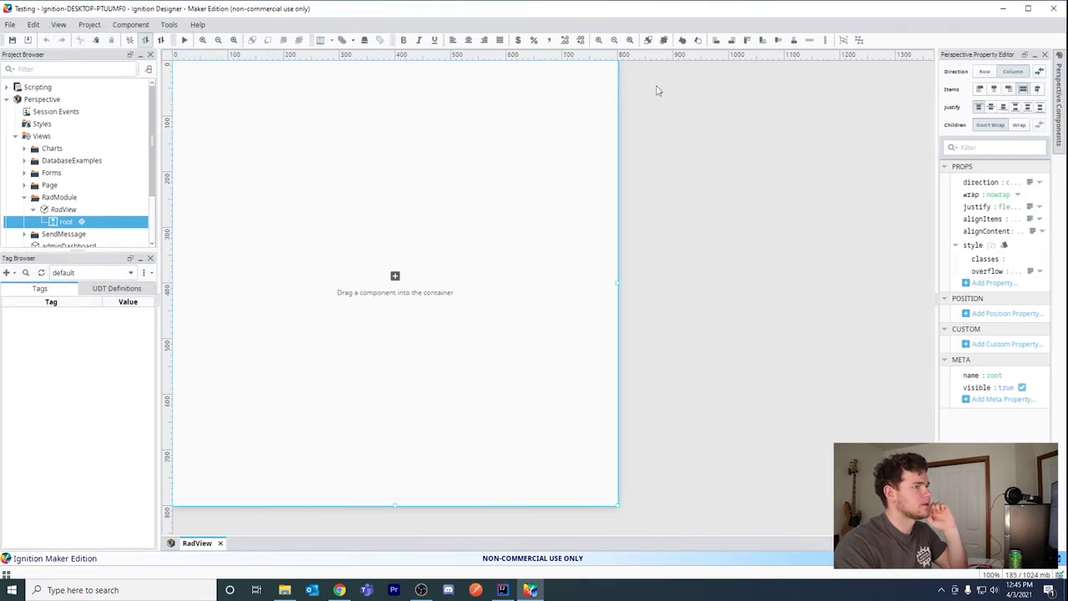
- Pin the Perspective Components palette, dock it below the Property Editor, and resize the panels
{"action": "left_click", "coordinate": [1060, 91]}
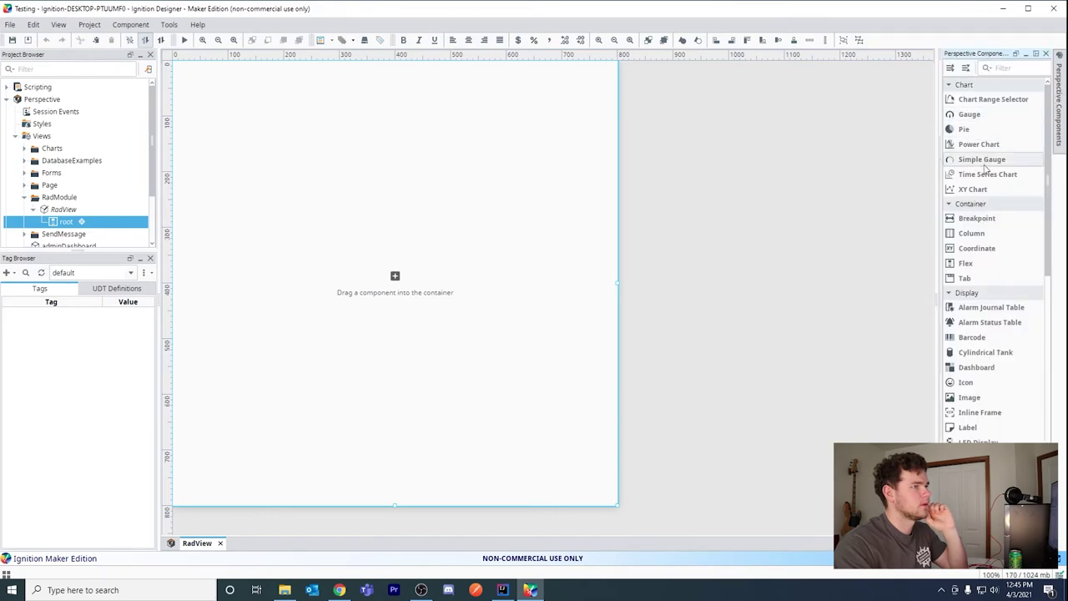
{"action": "left_click", "coordinate": [1059, 80]}
{"action": "left_click", "coordinate": [1037, 54]}
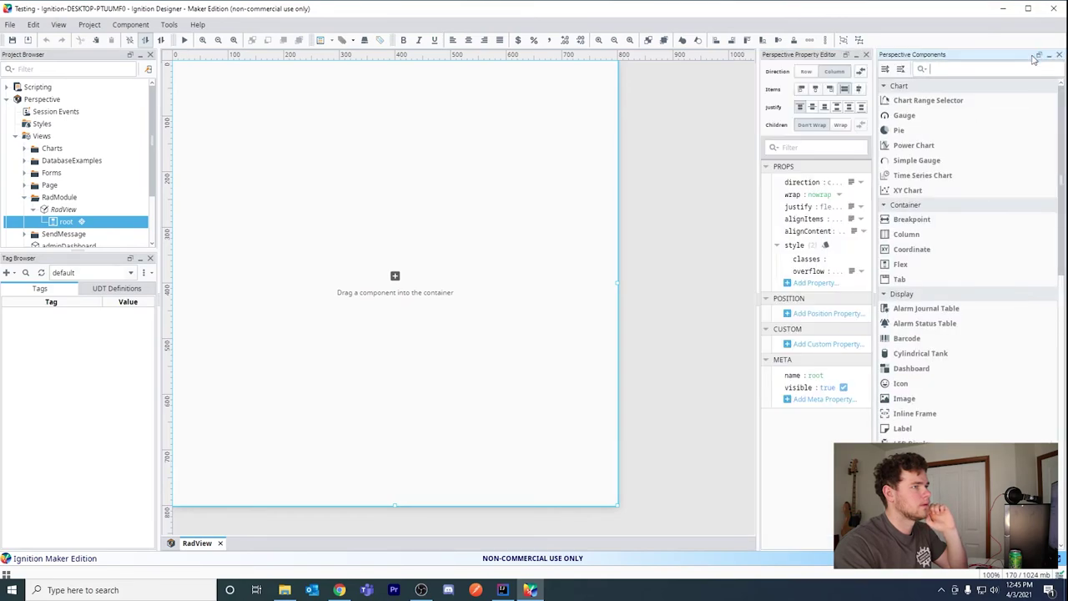
{"action": "left_click_drag", "start_coordinate": [939, 59], "coordinate": [860, 316]}
{"action": "left_click", "coordinate": [860, 315]}
{"action": "left_click_drag", "start_coordinate": [935, 58], "coordinate": [821, 546]}
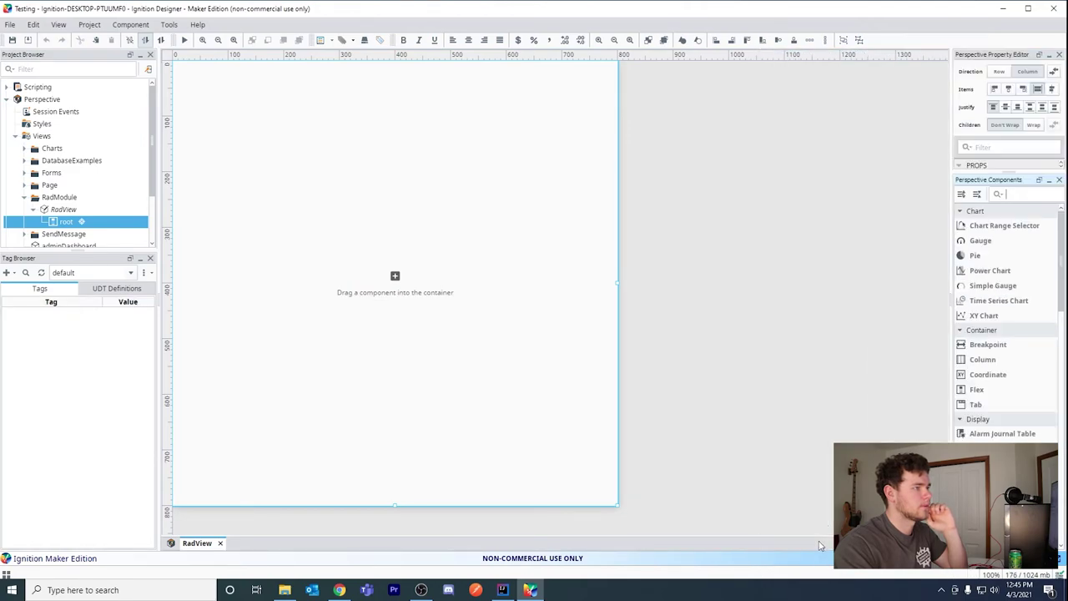
{"action": "left_click_drag", "start_coordinate": [953, 167], "coordinate": [736, 167]}
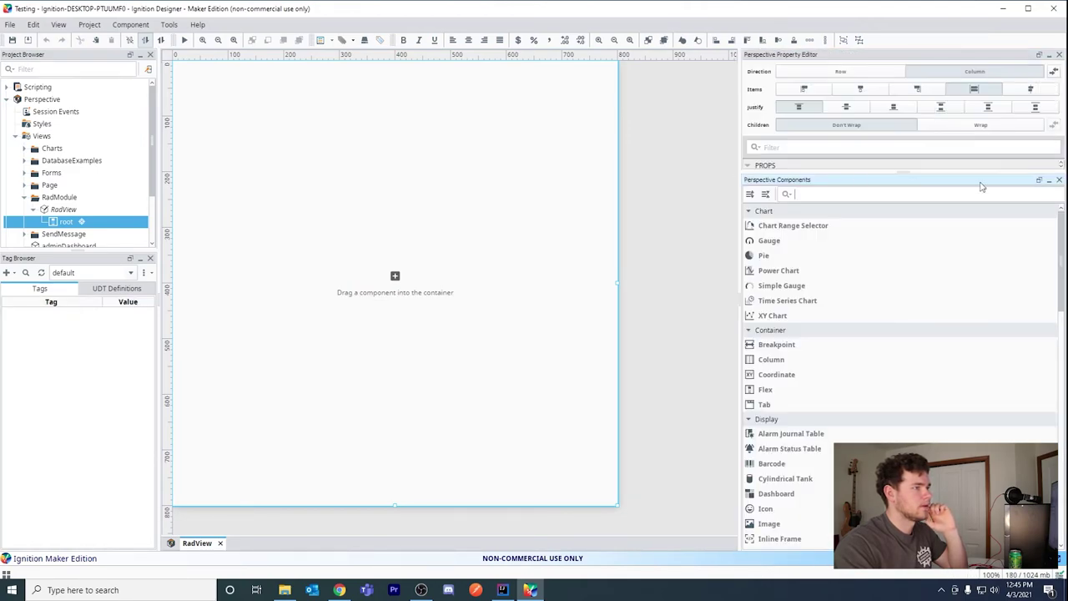
{"action": "left_click_drag", "start_coordinate": [913, 171], "coordinate": [909, 298]}
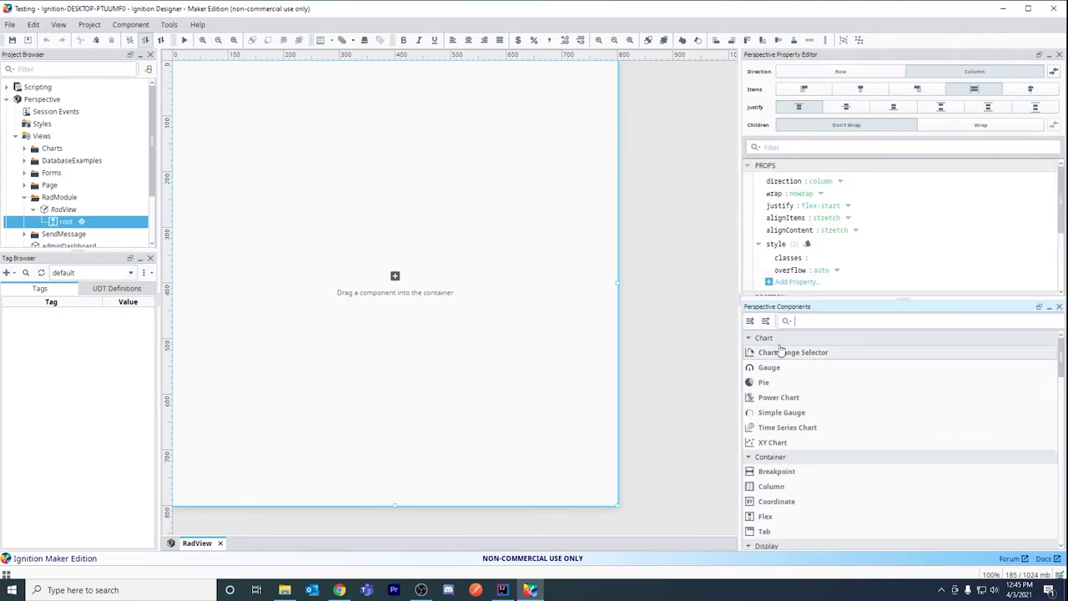
{"action": "scroll", "coordinate": [860, 403], "scroll_direction": "down", "scroll_amount": 5}
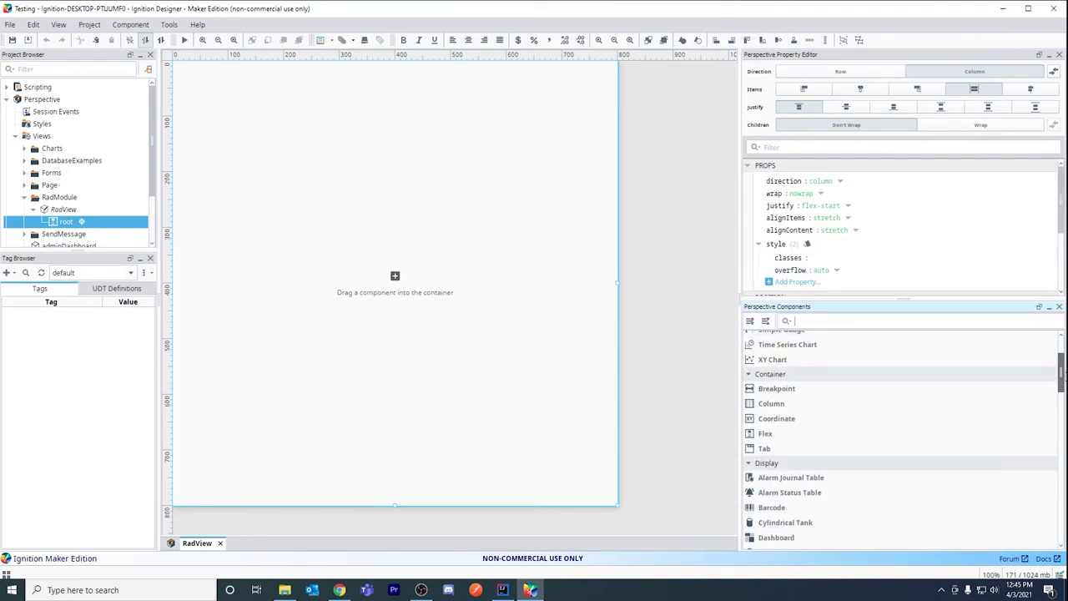
- Reveal RadView's CUSTOM properties and expand Rad Things to show Gateway Messenger, Rad Image, Tag Counter
{"action": "scroll", "coordinate": [860, 404], "scroll_direction": "down", "scroll_amount": 5}
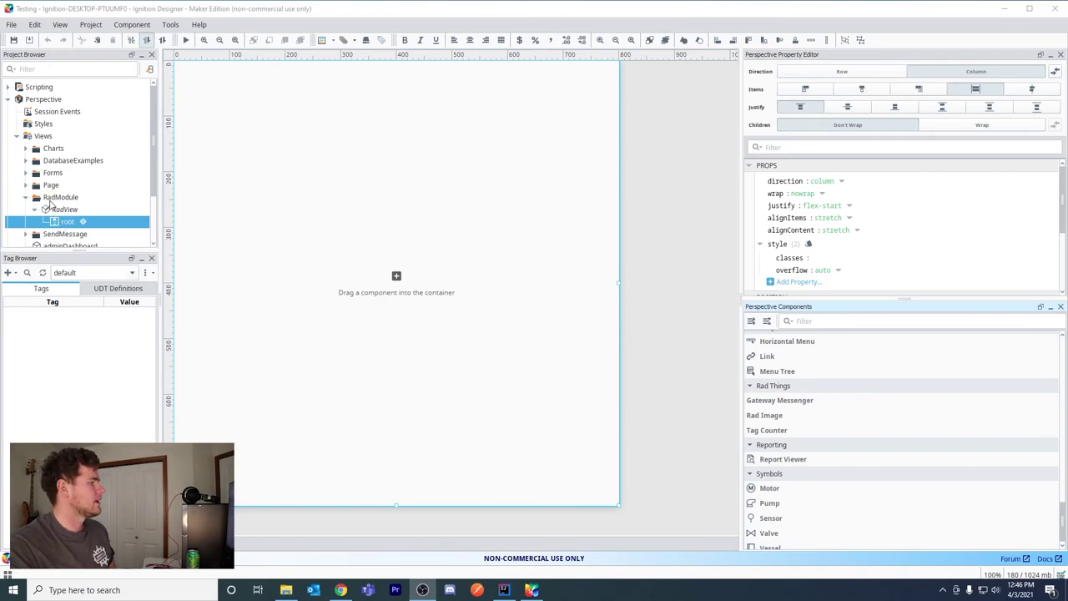
{"action": "scroll", "coordinate": [73, 170], "scroll_direction": "down", "scroll_amount": 2}
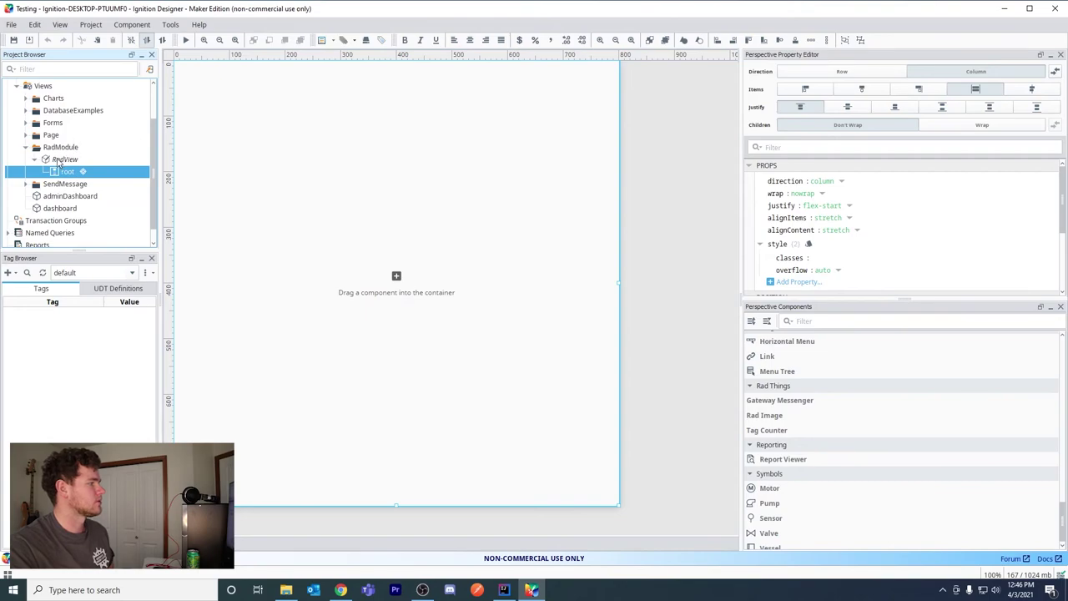
{"action": "left_click", "coordinate": [59, 160]}
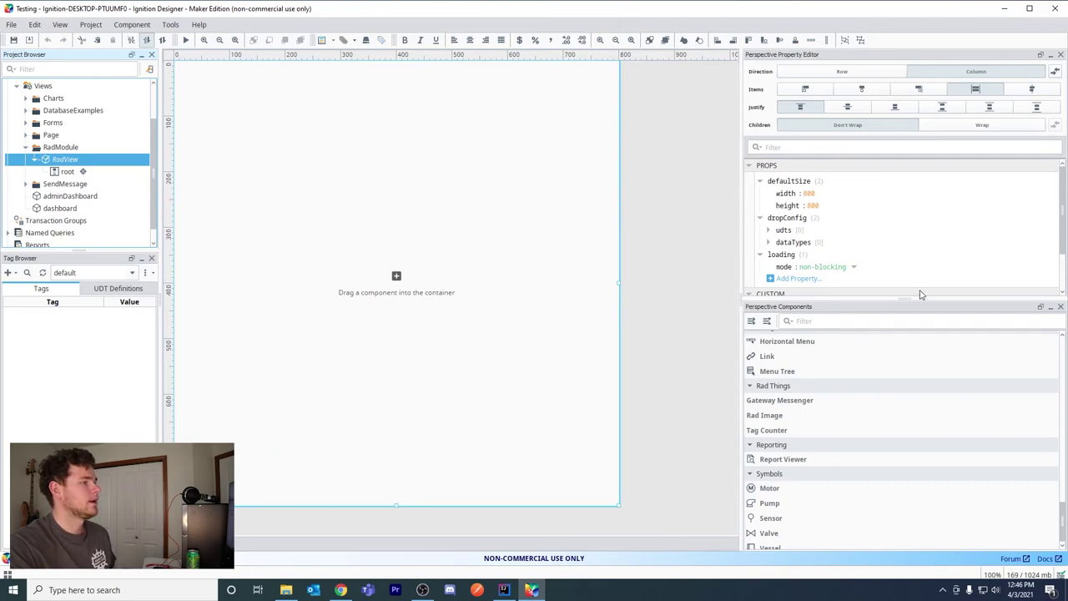
{"action": "left_click", "coordinate": [869, 320]}
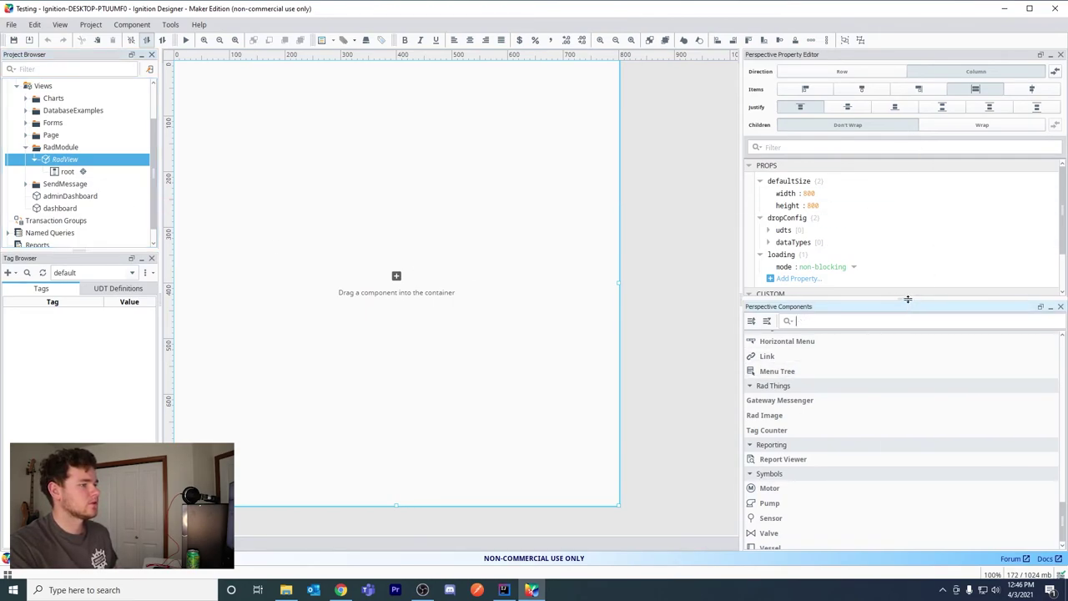
{"action": "left_click_drag", "start_coordinate": [908, 298], "coordinate": [904, 321]}
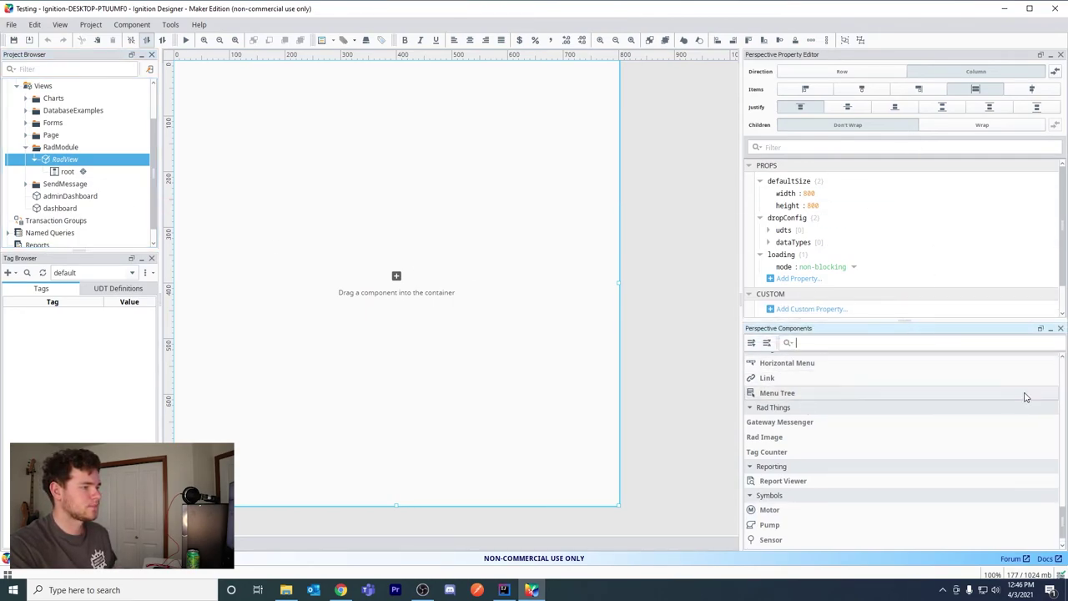
{"action": "scroll", "coordinate": [937, 473], "scroll_direction": "down", "scroll_amount": 1}
{"action": "scroll", "coordinate": [860, 470], "scroll_direction": "up", "scroll_amount": 1}
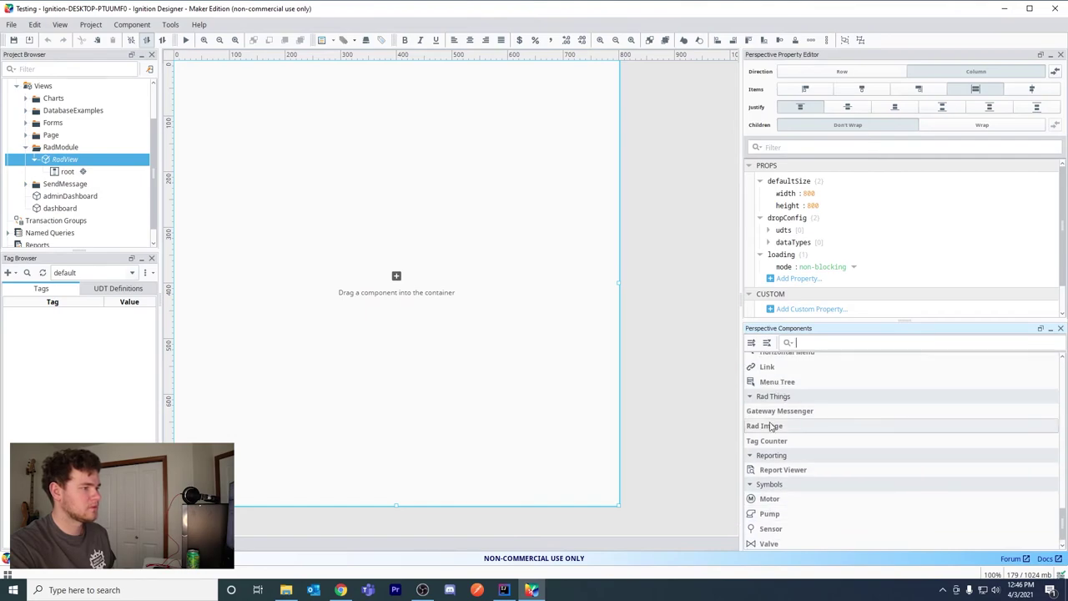
{"action": "left_click", "coordinate": [804, 397]}
{"action": "left_click", "coordinate": [786, 423]}
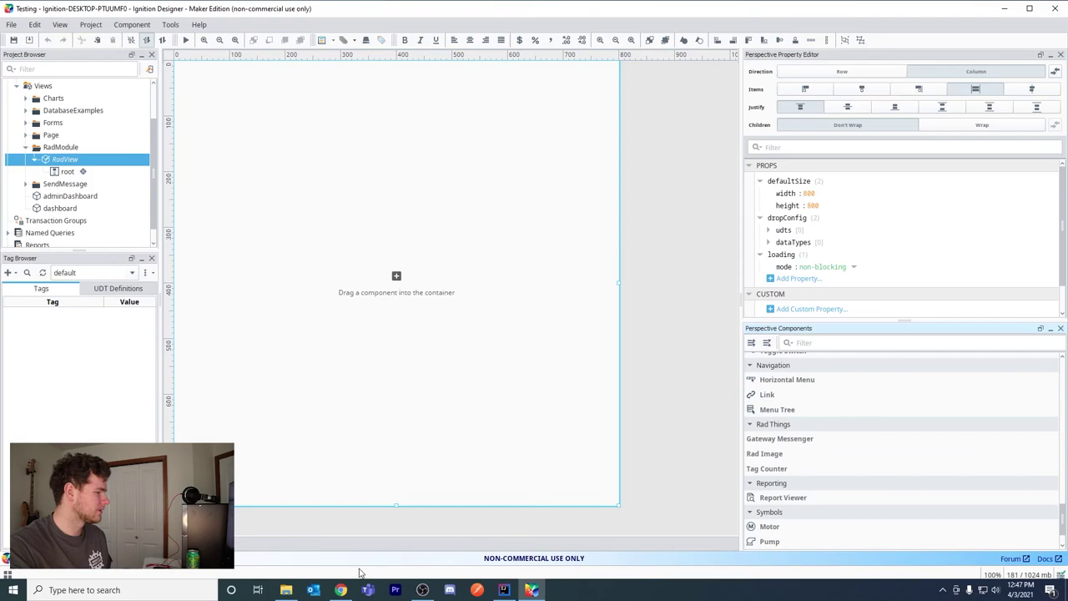
{"action": "left_click", "coordinate": [340, 590]}
- Open the Perspective Component example folder in the ignition-sdk-examples readme on GitHub
{"action": "left_click", "coordinate": [209, 9]}
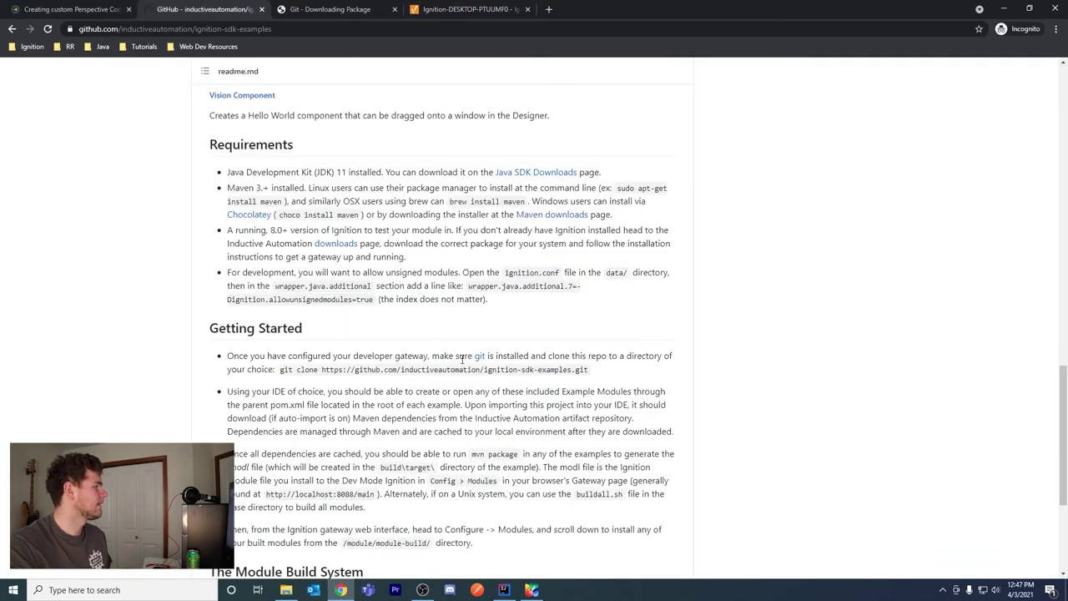
{"action": "scroll", "coordinate": [462, 359], "scroll_direction": "up", "scroll_amount": 10}
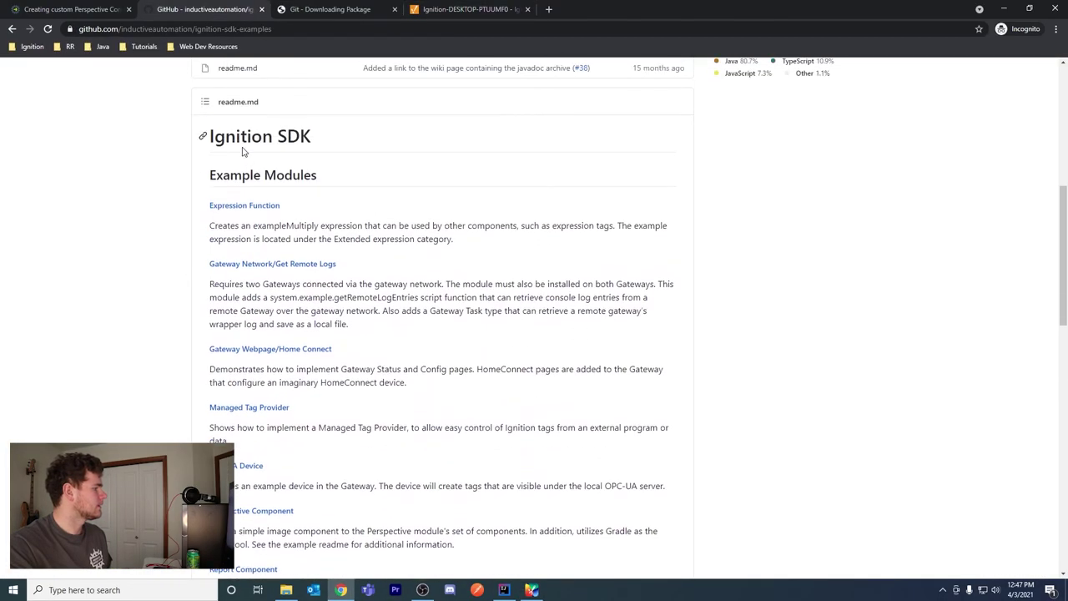
{"action": "scroll", "coordinate": [275, 259], "scroll_direction": "down", "scroll_amount": 2}
{"action": "left_click", "coordinate": [254, 349]}
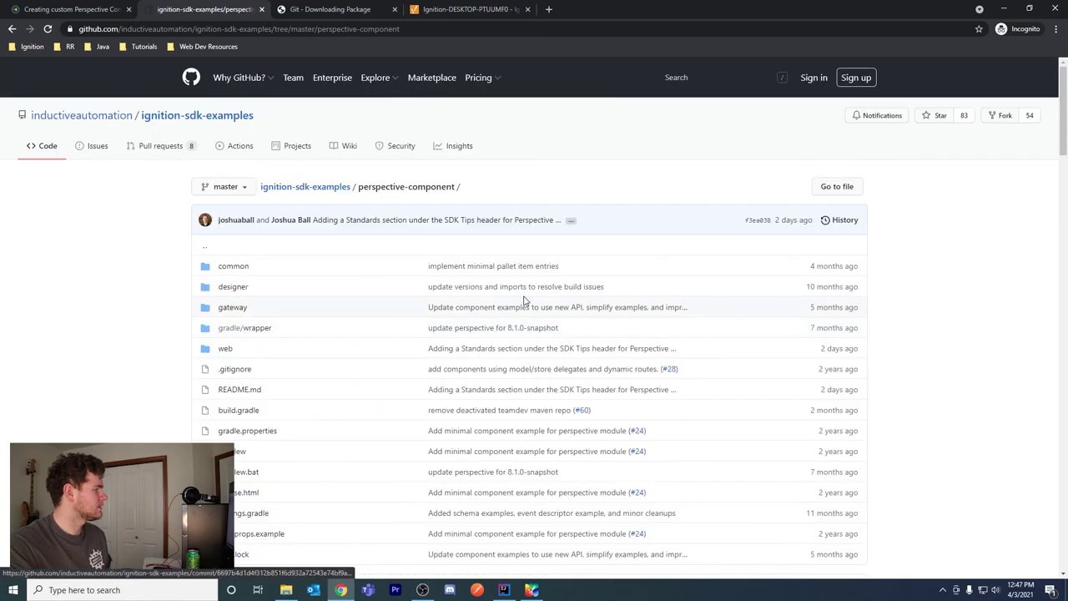
{"action": "scroll", "coordinate": [524, 301], "scroll_direction": "down", "scroll_amount": 5}
- Highlight the Image, TagCounter and Messenger Component entries, then return to Ignition Designer
{"action": "left_click_drag", "start_coordinate": [380, 266], "coordinate": [241, 265]}
{"action": "left_click", "coordinate": [322, 265]}
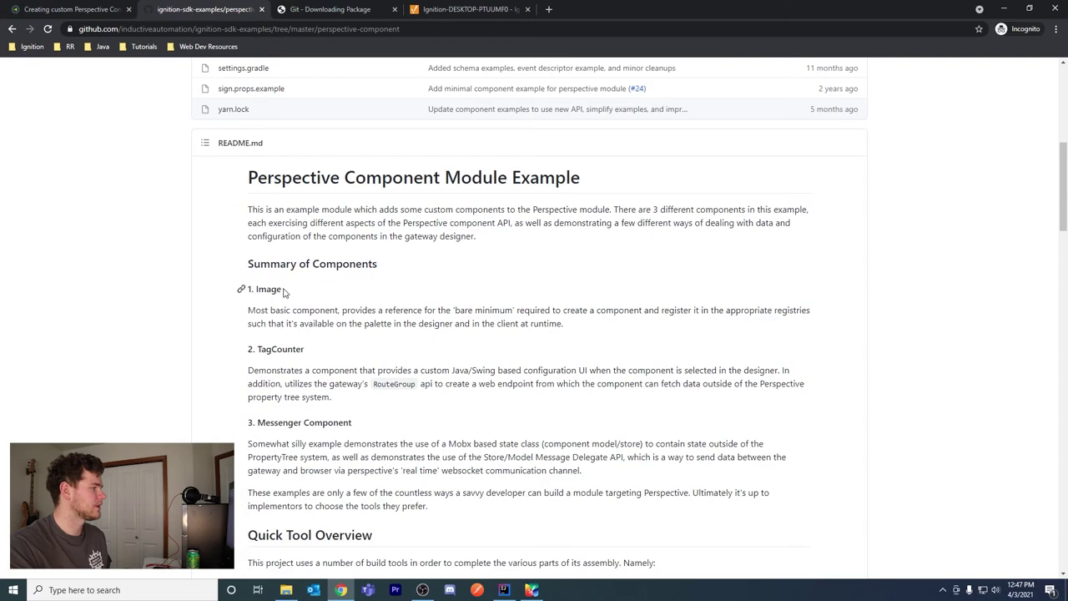
{"action": "left_click_drag", "start_coordinate": [286, 294], "coordinate": [255, 293]}
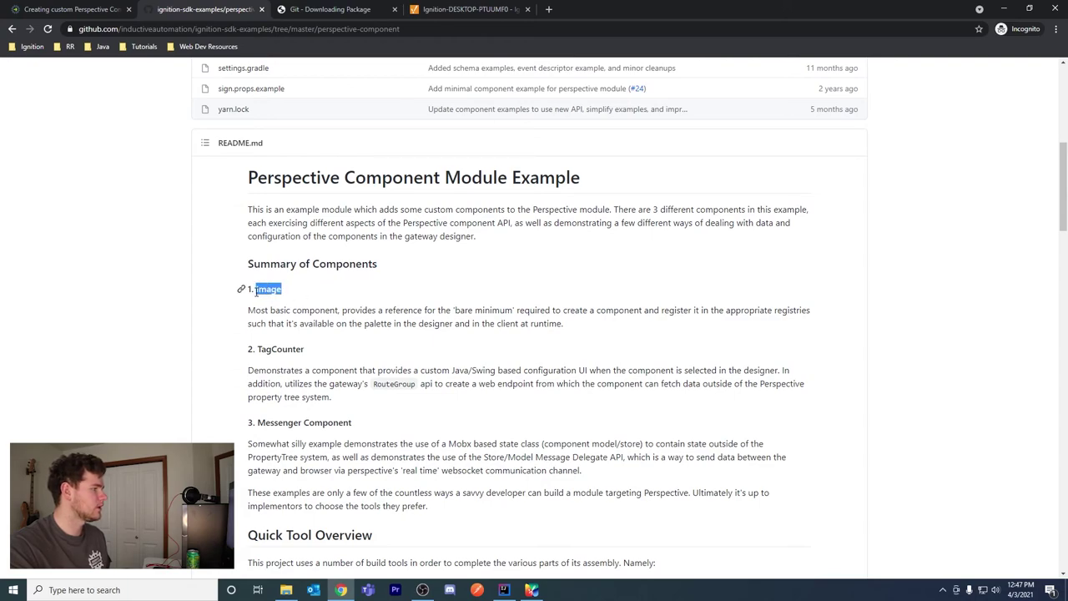
{"action": "left_click_drag", "start_coordinate": [305, 350], "coordinate": [267, 350]}
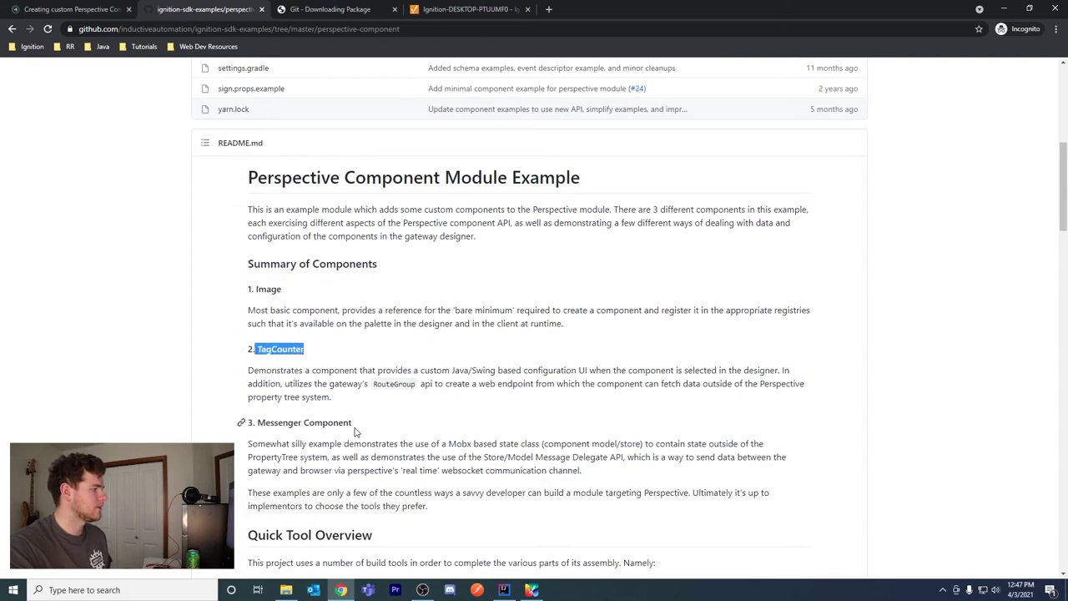
{"action": "left_click_drag", "start_coordinate": [353, 424], "coordinate": [255, 426]}
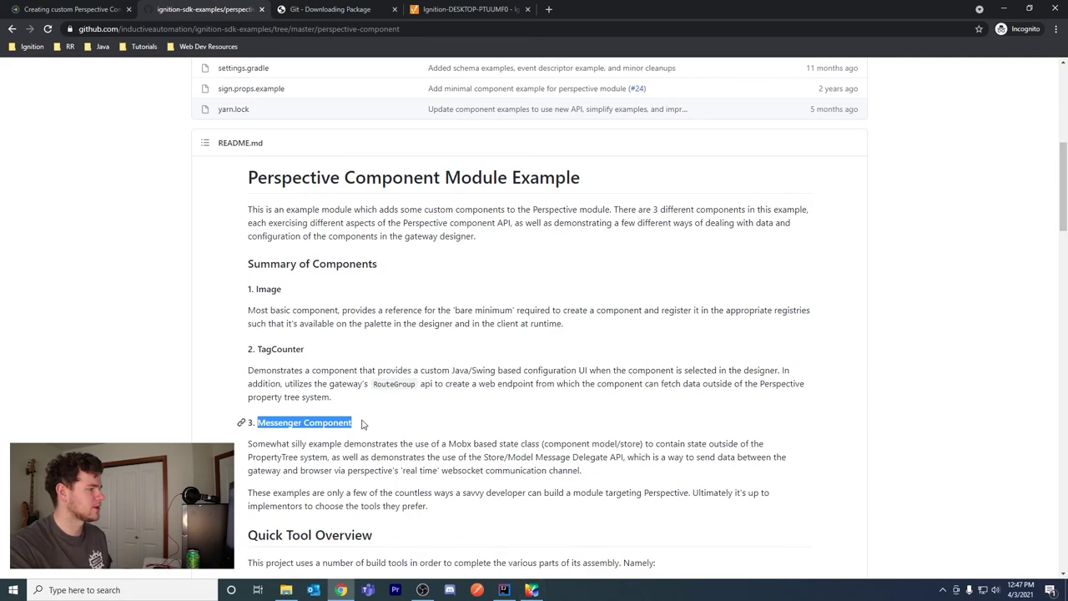
{"action": "left_click", "coordinate": [537, 594]}
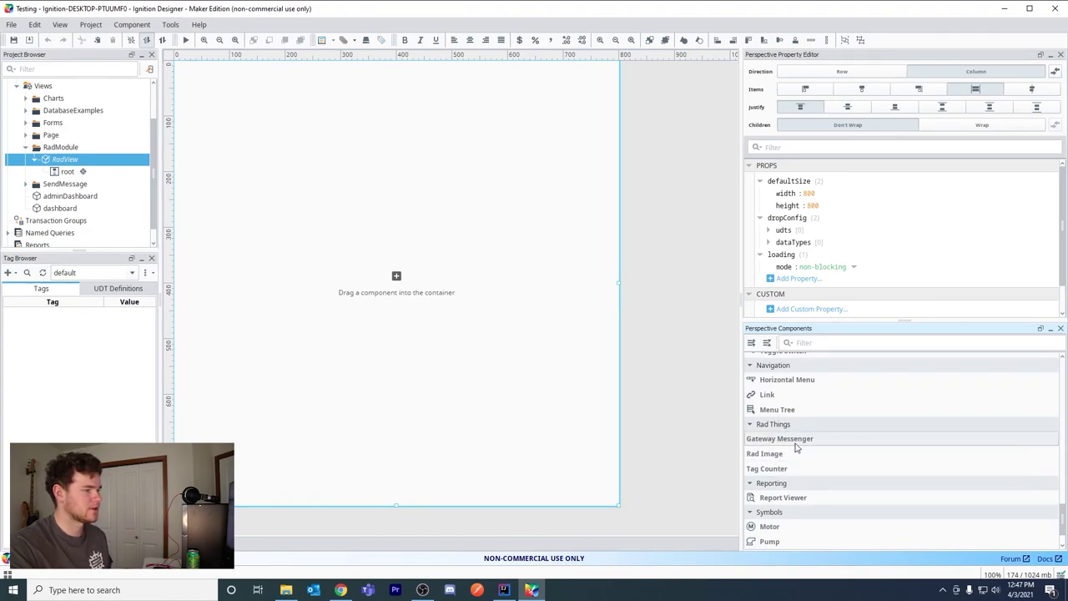
- Drop Rad Image, Tag Counter and Gateway Messenger onto RadView, stacked top to bottom
{"action": "left_click_drag", "start_coordinate": [925, 453], "coordinate": [394, 121]}
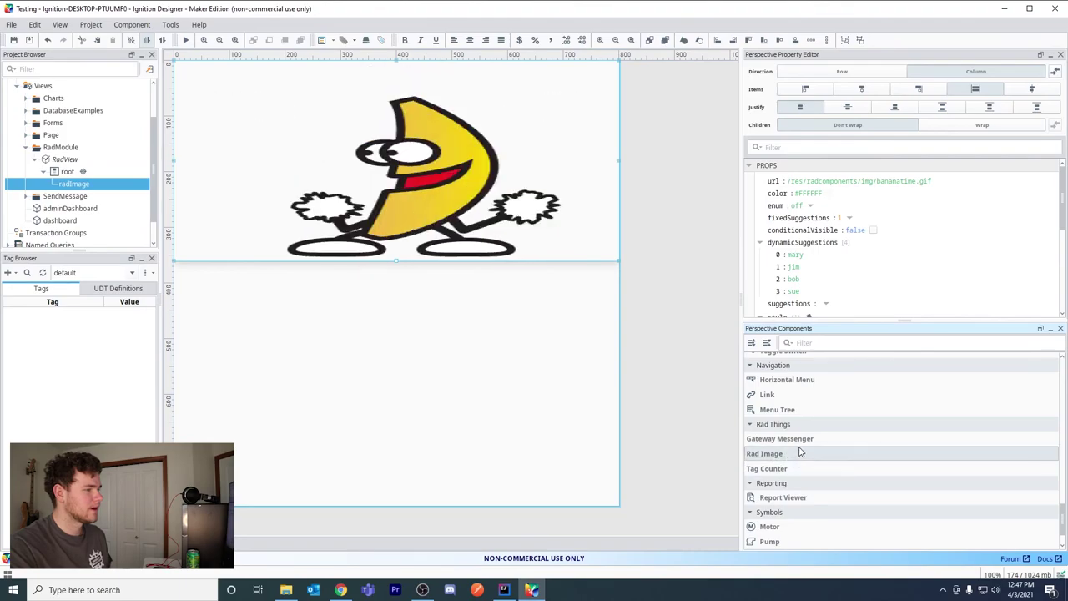
{"action": "left_click_drag", "start_coordinate": [785, 468], "coordinate": [448, 321]}
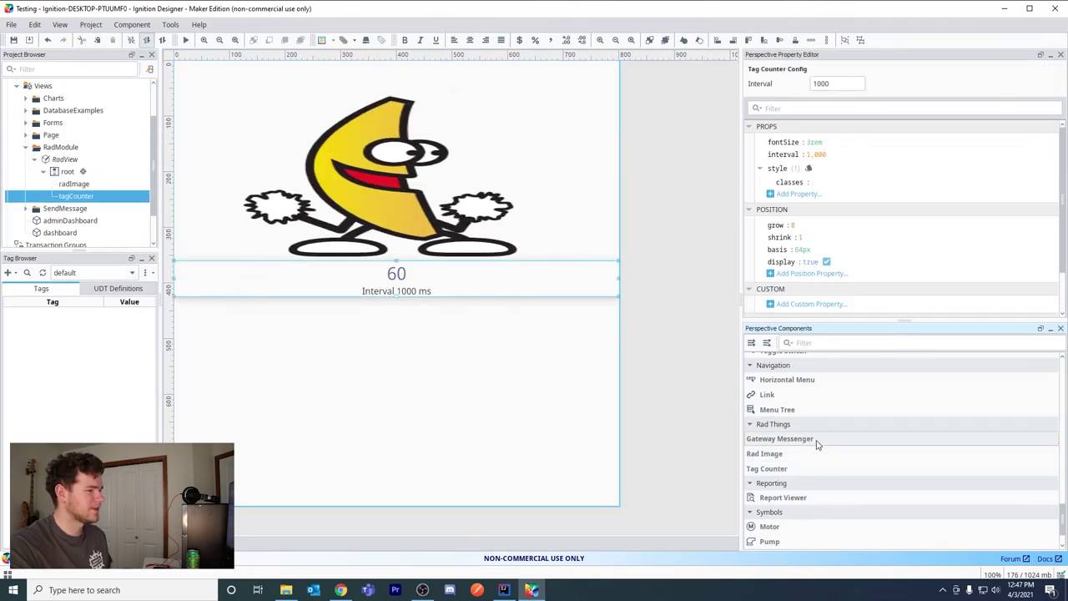
{"action": "left_click_drag", "start_coordinate": [814, 439], "coordinate": [422, 361]}
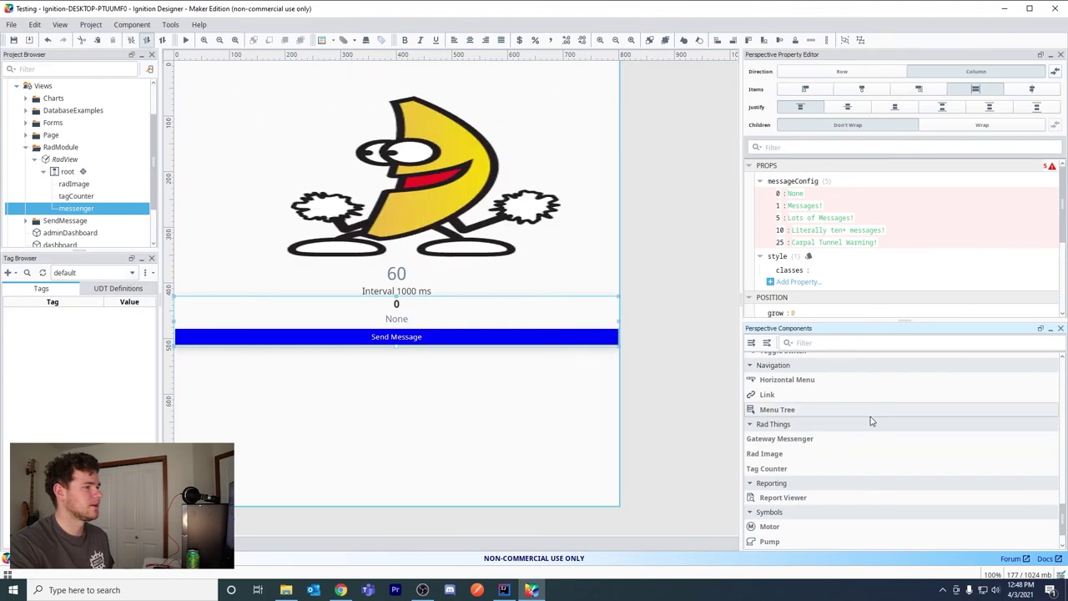
{"action": "left_click_drag", "start_coordinate": [905, 320], "coordinate": [905, 349]}
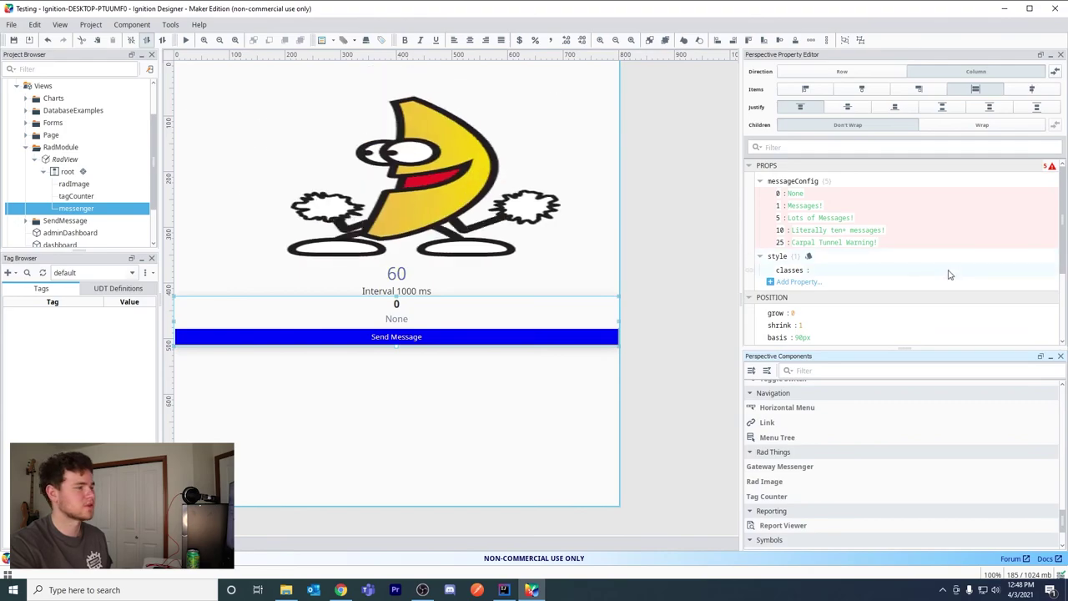
{"action": "left_click", "coordinate": [474, 198]}
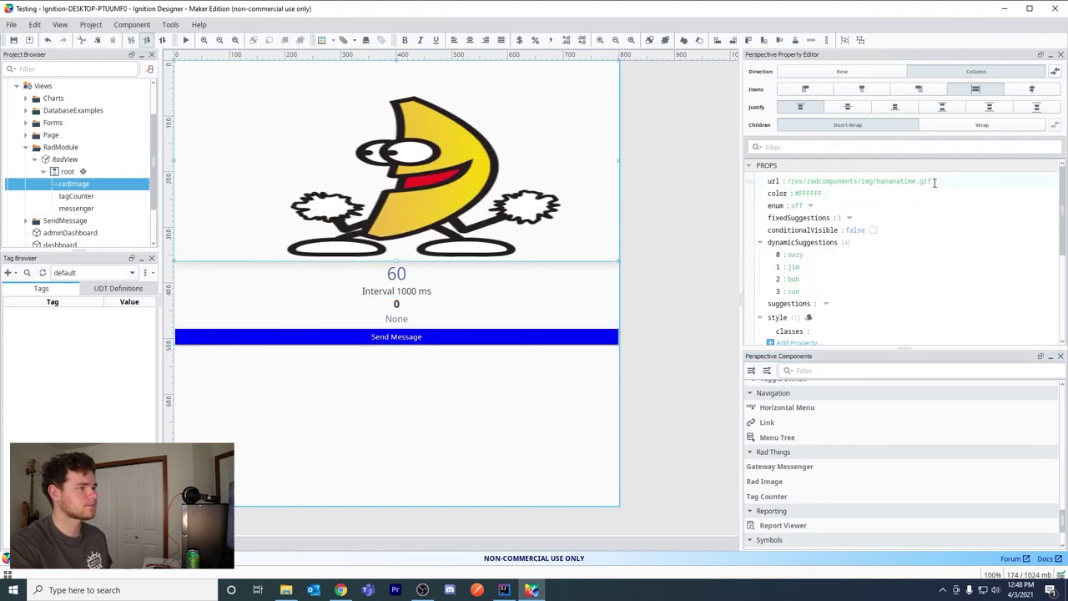
{"action": "left_click", "coordinate": [860, 181]}
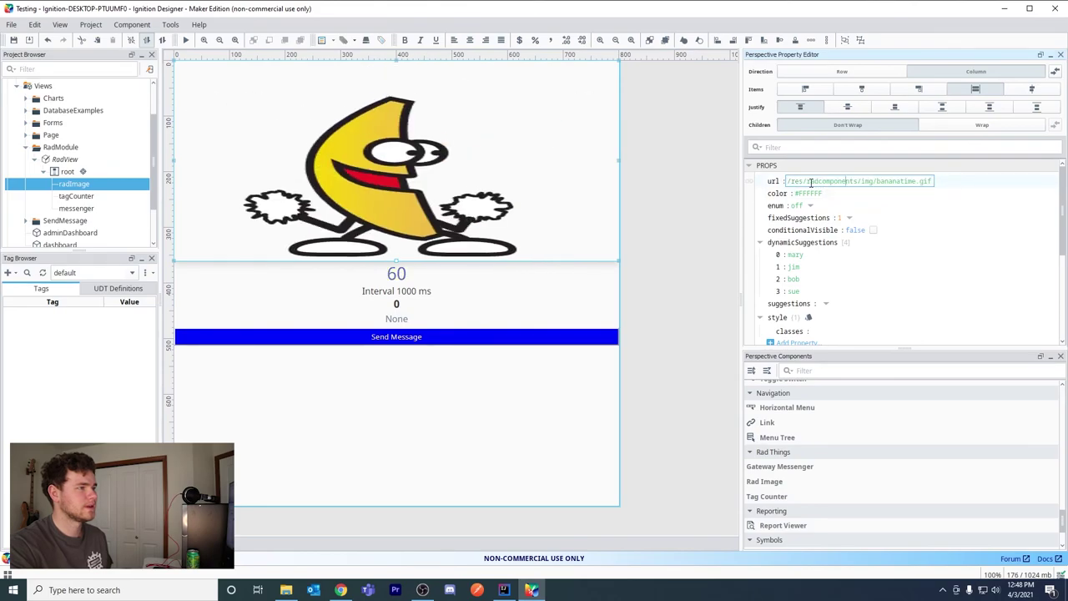
{"action": "left_click_drag", "start_coordinate": [806, 182], "coordinate": [942, 181]}
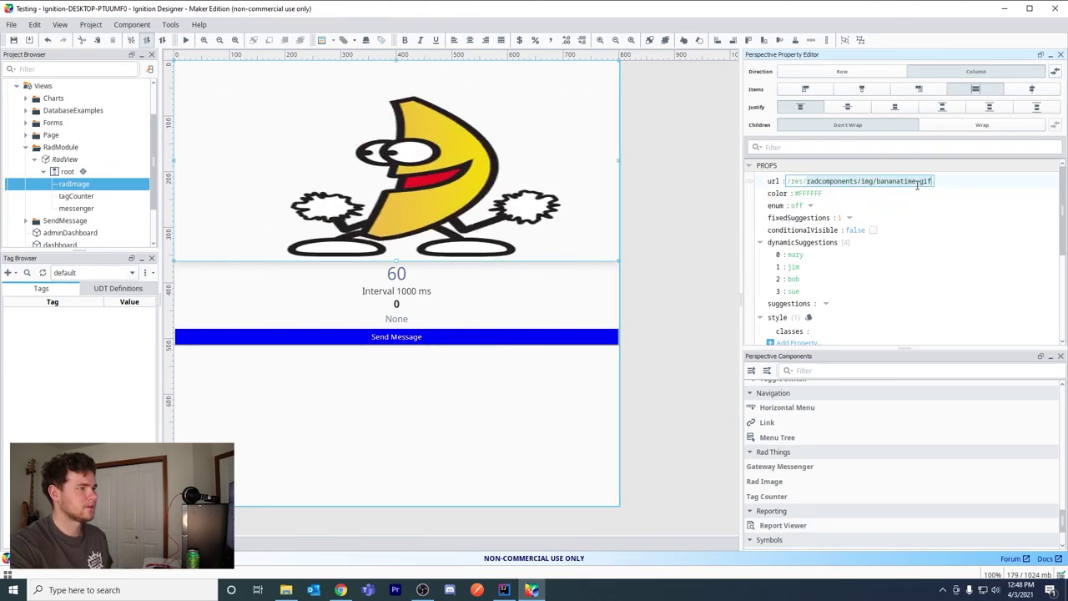
{"action": "left_click", "coordinate": [810, 206]}
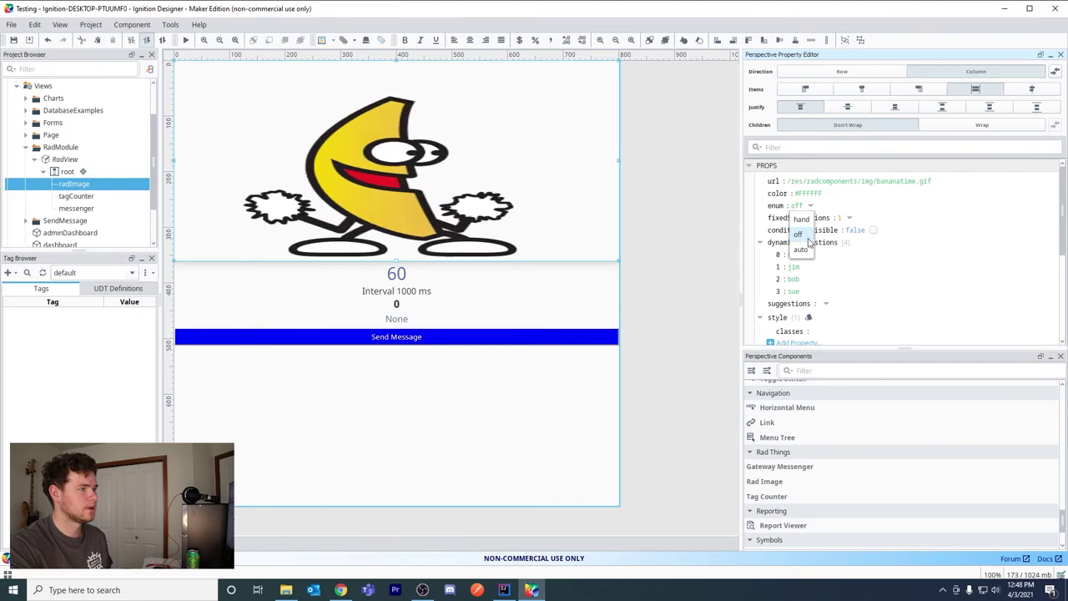
{"action": "left_click", "coordinate": [801, 235]}
{"action": "scroll", "coordinate": [818, 209], "scroll_direction": "down", "scroll_amount": 5}
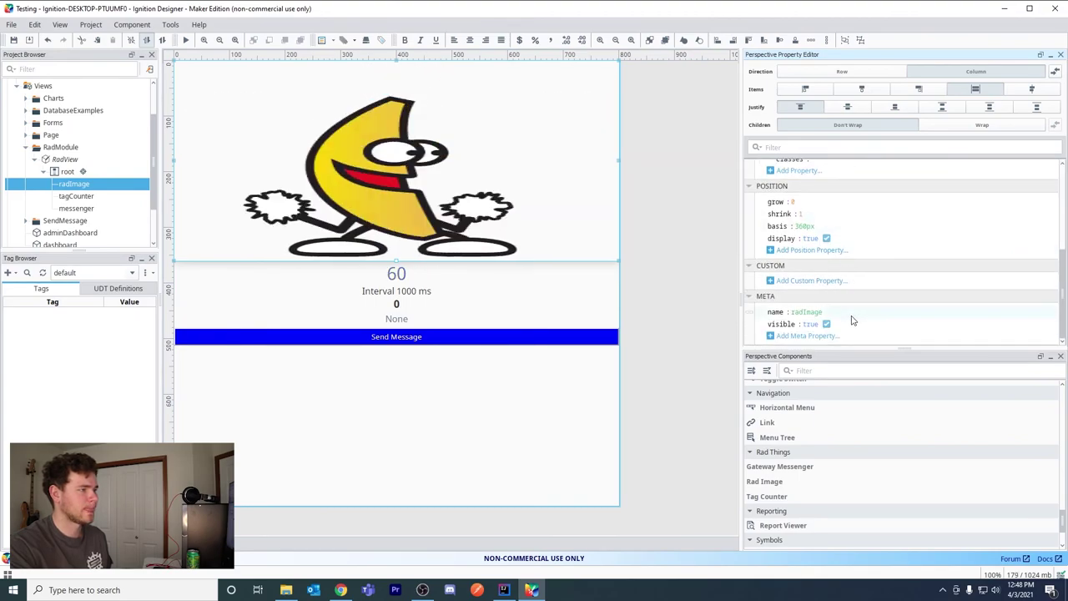
{"action": "scroll", "coordinate": [807, 234], "scroll_direction": "up", "scroll_amount": 2}
{"action": "scroll", "coordinate": [793, 221], "scroll_direction": "down", "scroll_amount": 2}
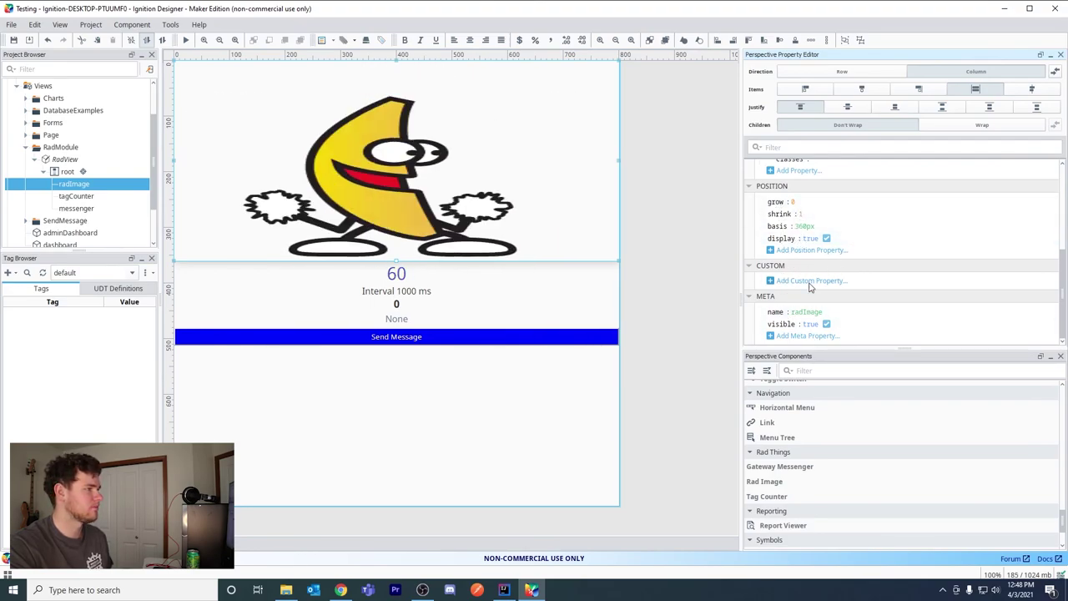
{"action": "scroll", "coordinate": [808, 275], "scroll_direction": "up", "scroll_amount": 5}
{"action": "scroll", "coordinate": [903, 284], "scroll_direction": "down", "scroll_amount": 5}
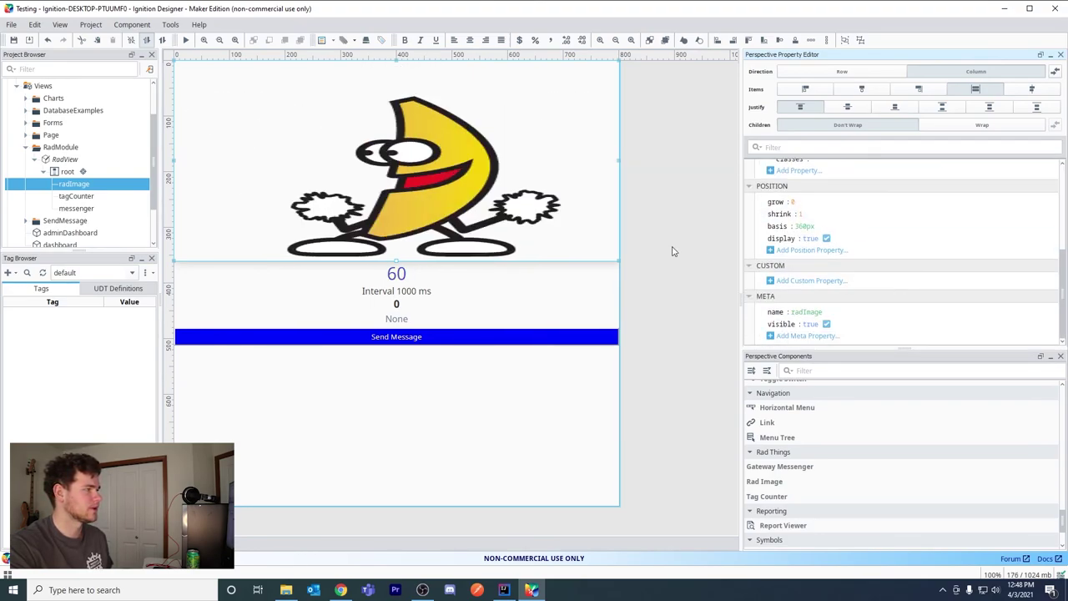
{"action": "left_click", "coordinate": [432, 288]}
{"action": "scroll", "coordinate": [868, 234], "scroll_direction": "up", "scroll_amount": 1}
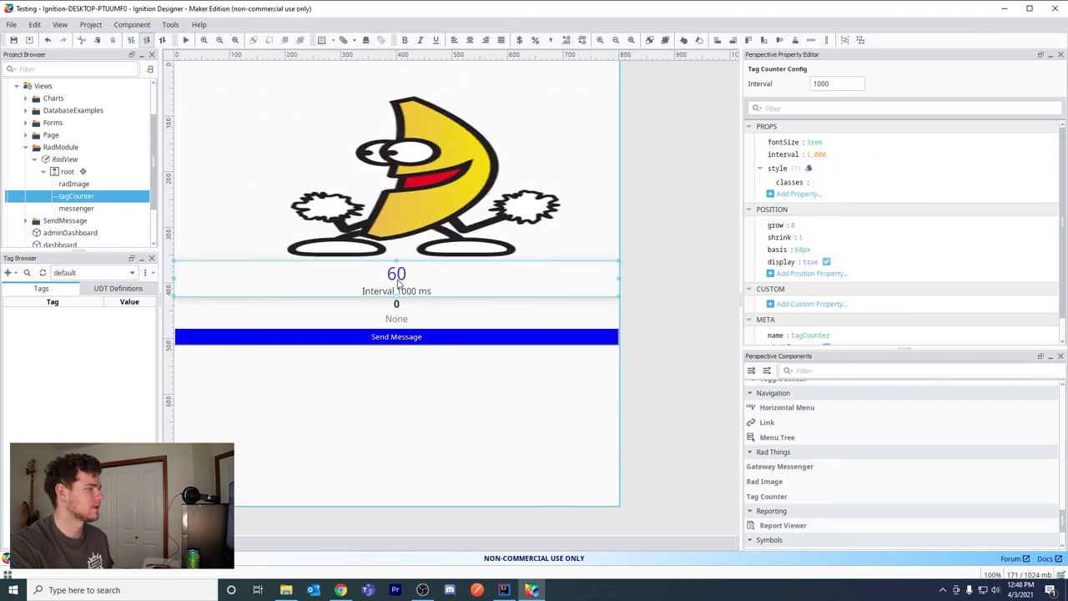
{"action": "scroll", "coordinate": [879, 182], "scroll_direction": "down", "scroll_amount": 1}
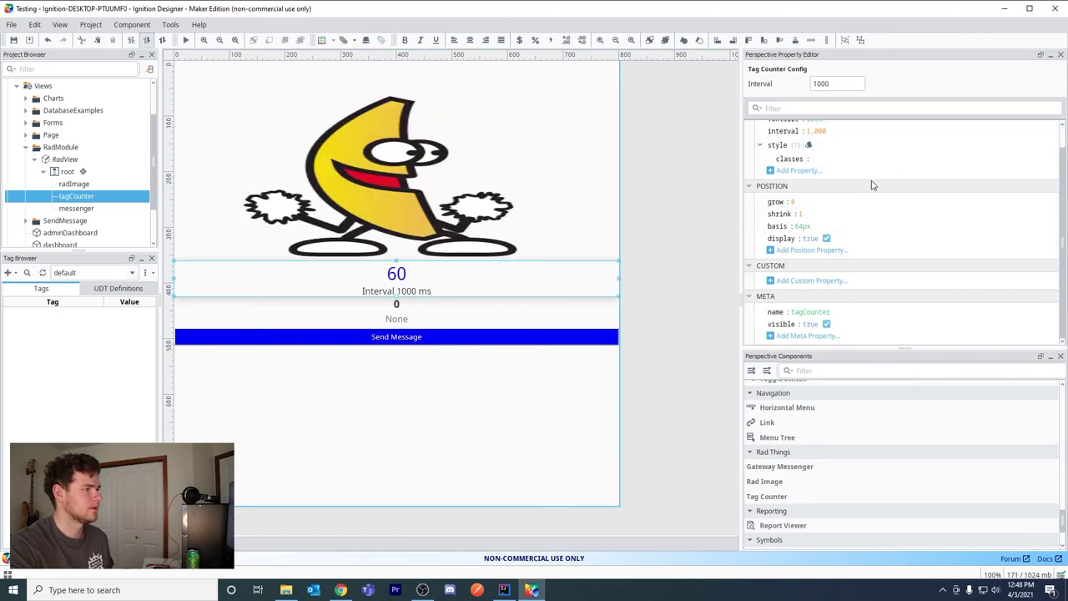
{"action": "scroll", "coordinate": [871, 184], "scroll_direction": "up", "scroll_amount": 1}
{"action": "left_click", "coordinate": [419, 323]}
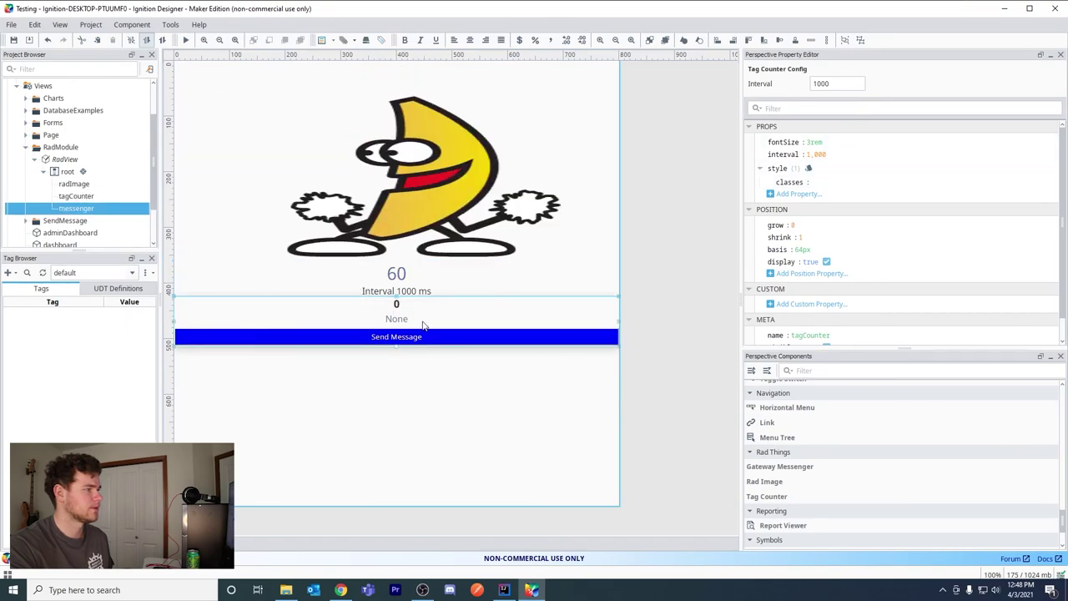
{"action": "left_click", "coordinate": [470, 279]}
{"action": "left_click", "coordinate": [474, 219]}
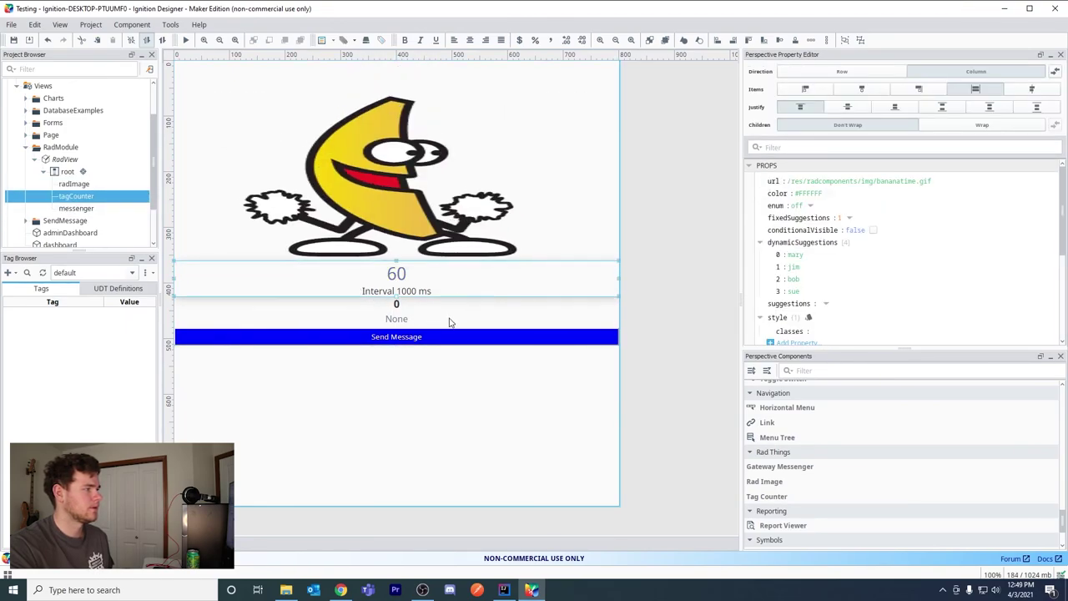
{"action": "left_click", "coordinate": [472, 313]}
{"action": "left_click", "coordinate": [470, 214]}
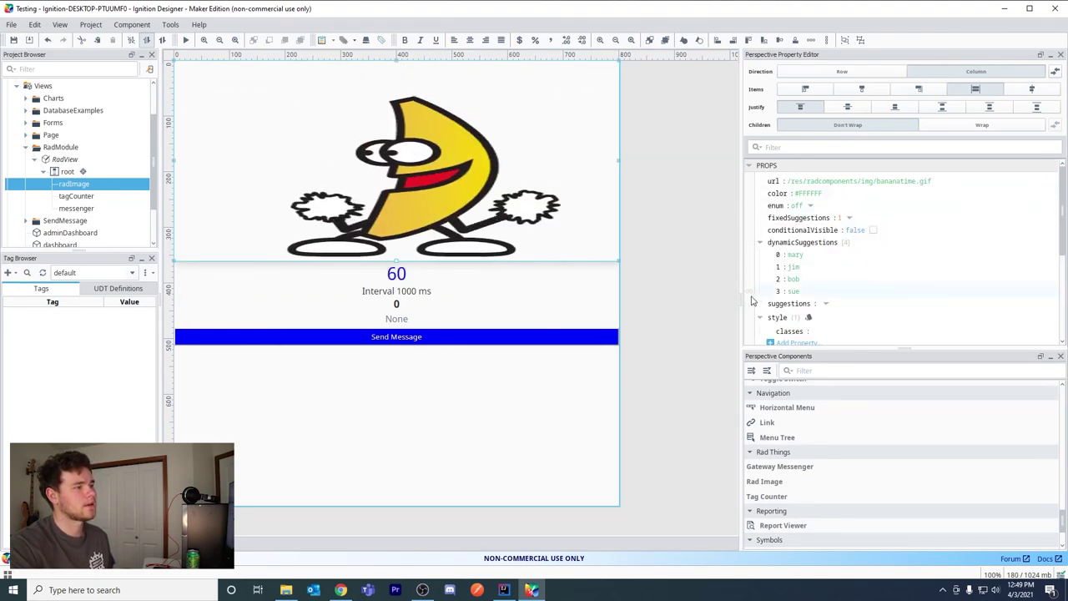
{"action": "left_click_drag", "start_coordinate": [741, 299], "coordinate": [770, 289]}
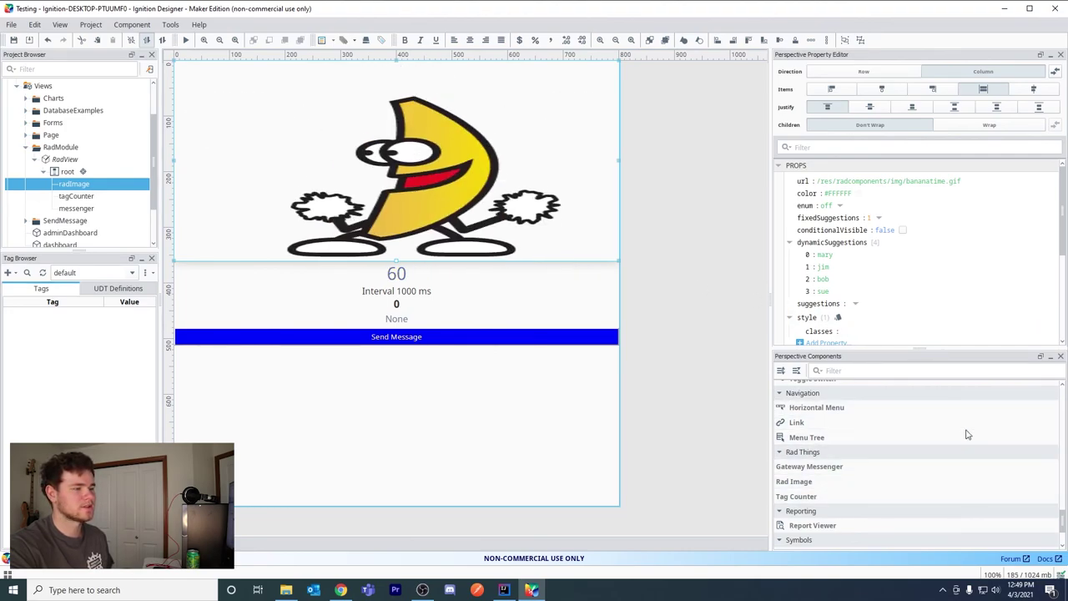
{"action": "left_click_drag", "start_coordinate": [1058, 524], "coordinate": [1060, 391]}
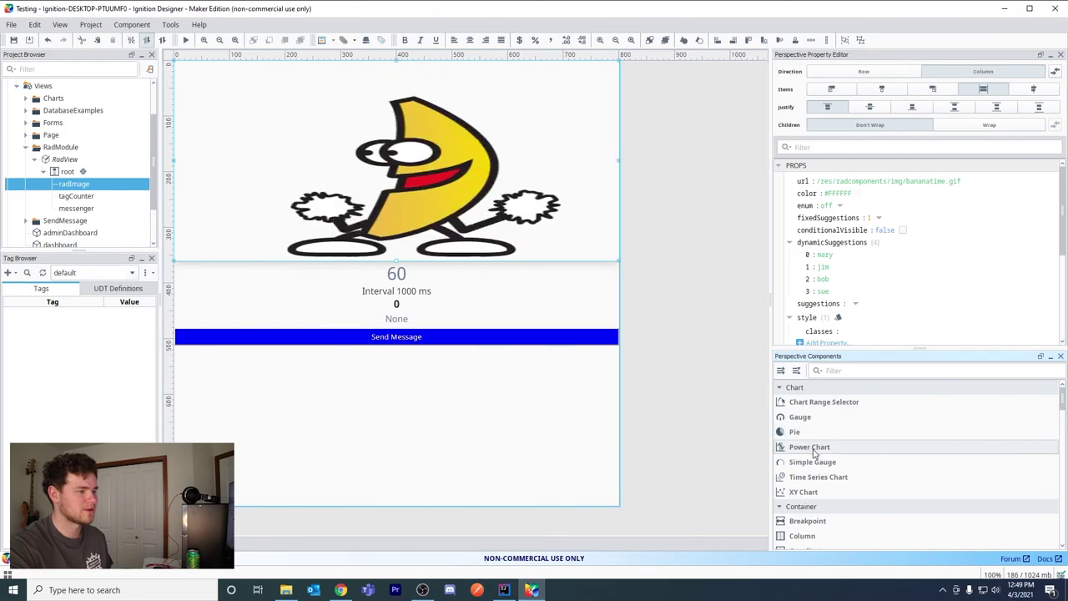
{"action": "left_click_drag", "start_coordinate": [1062, 403], "coordinate": [1062, 424]}
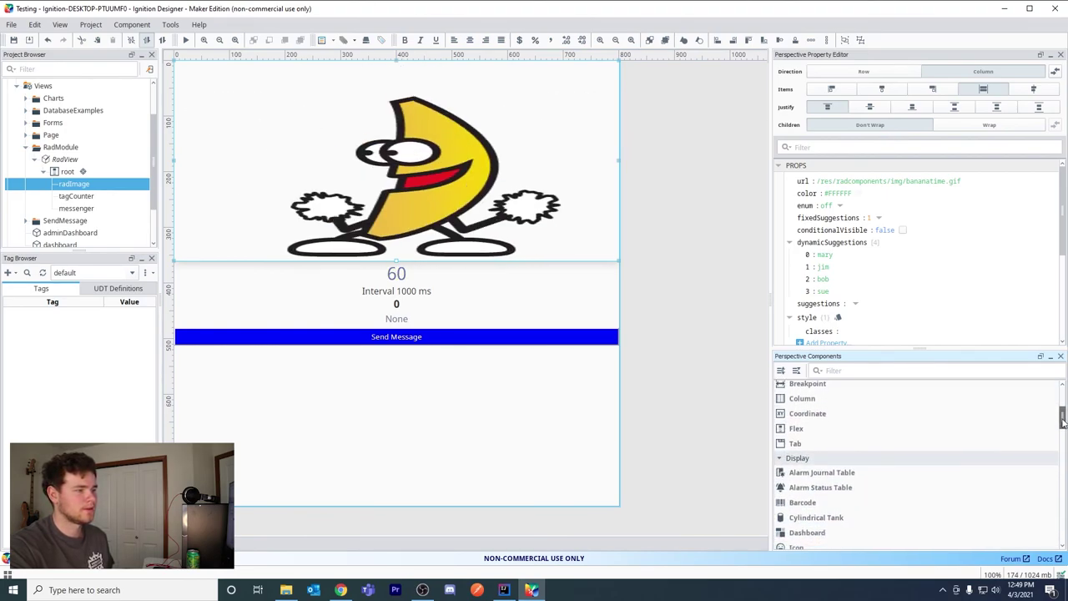